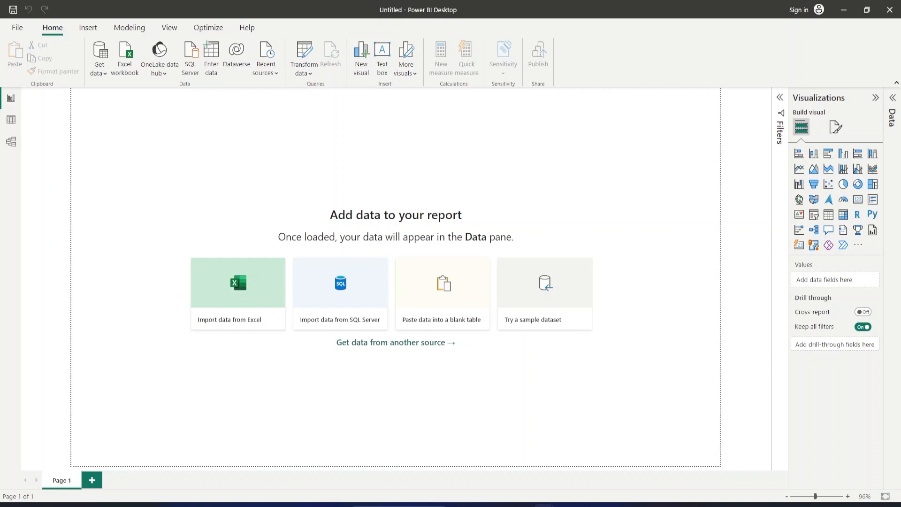
Import the crash_new2 CSV file from the Uploads folder and load its data into the report.
{"action": "left_click", "coordinate": [97, 71]}
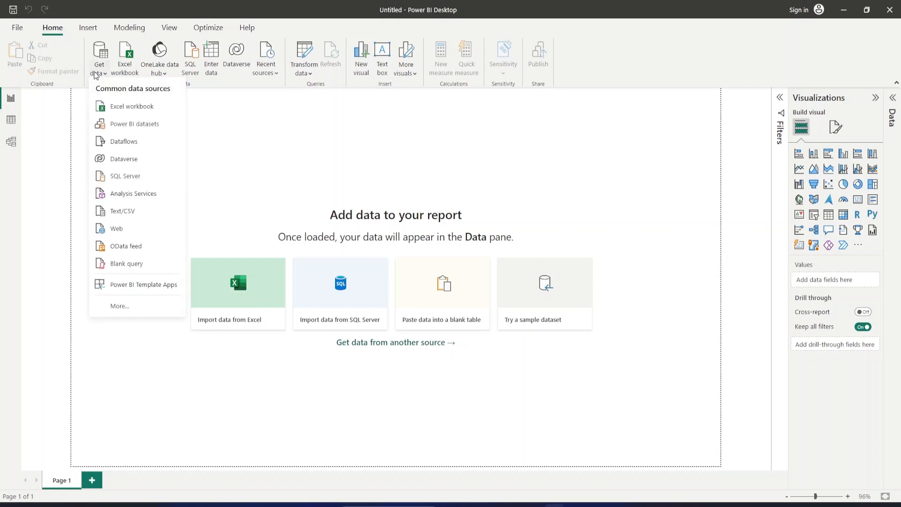
{"action": "left_click", "coordinate": [112, 213]}
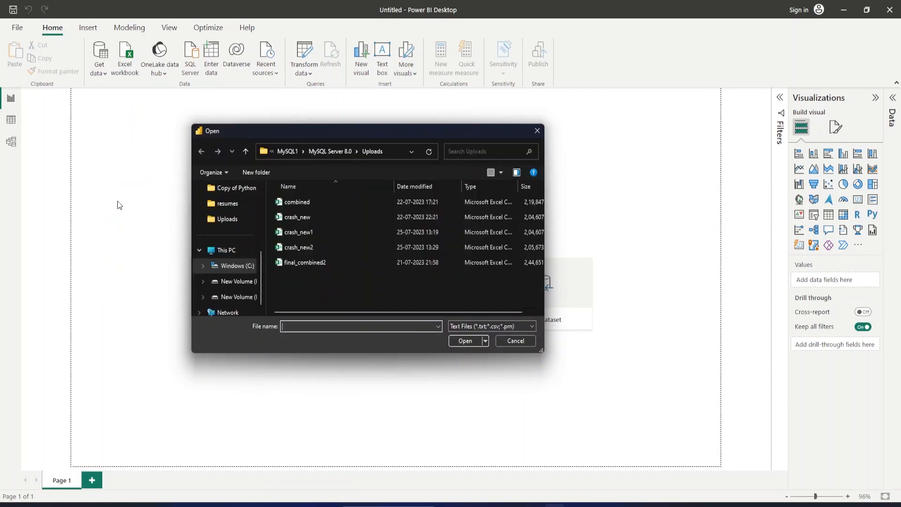
{"action": "left_click", "coordinate": [289, 247]}
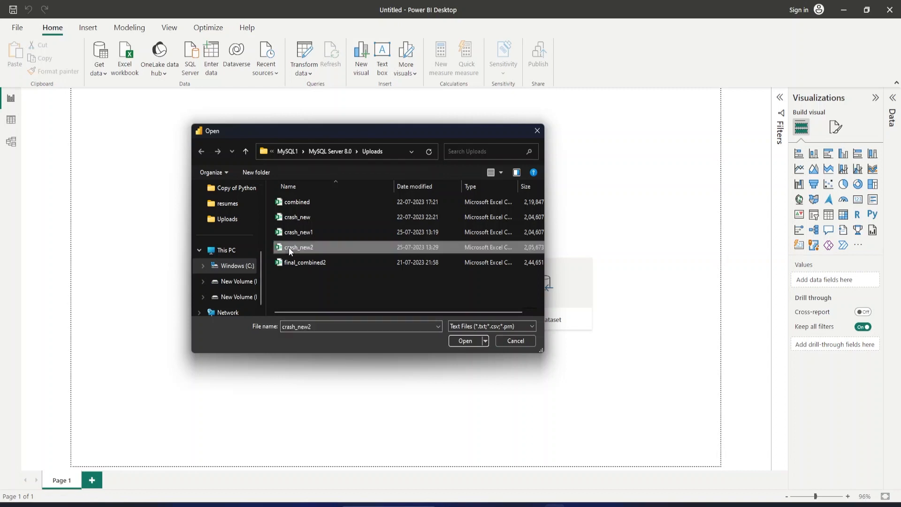
{"action": "left_click", "coordinate": [458, 341]}
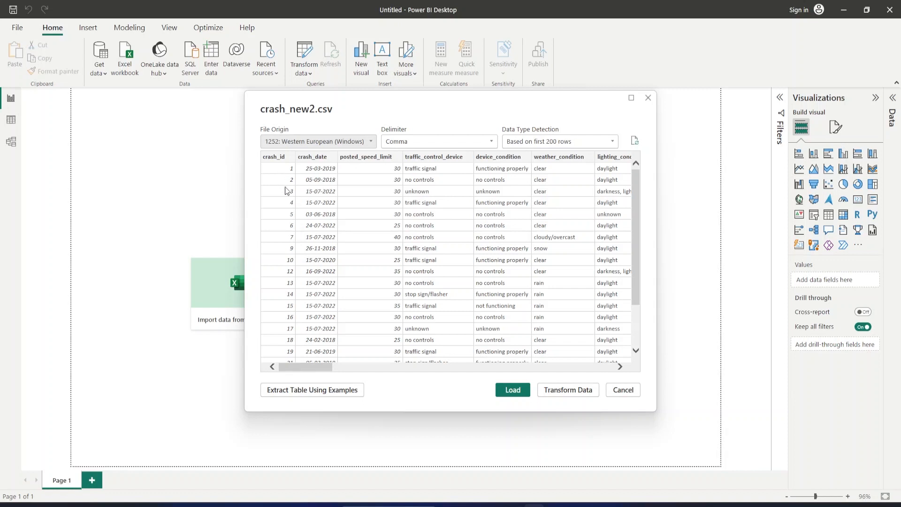
{"action": "left_click_drag", "start_coordinate": [310, 368], "coordinate": [610, 374]}
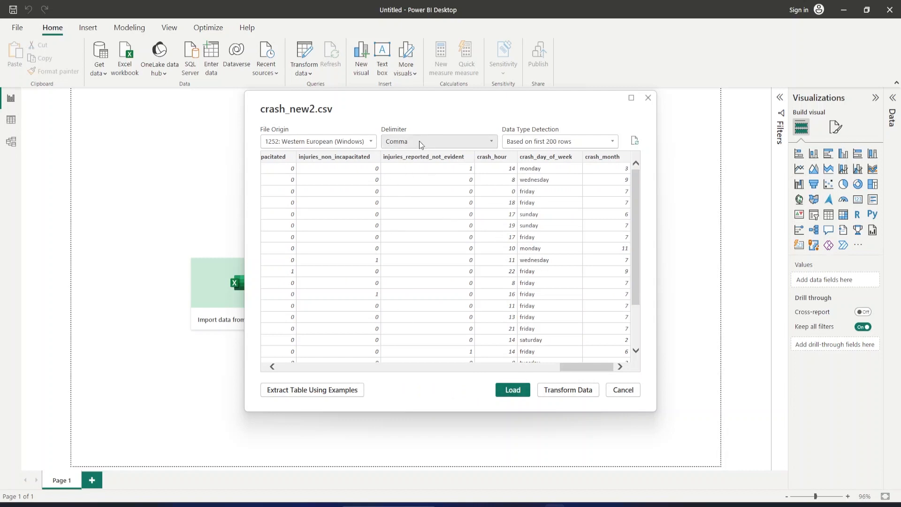
{"action": "left_click", "coordinate": [511, 389]}
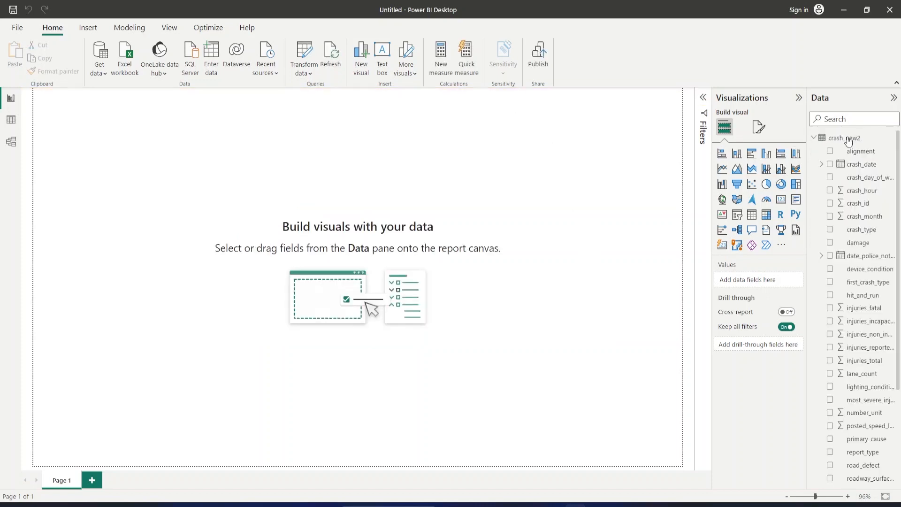
Start a manually entered table and name its first column Measures.
{"action": "left_click", "coordinate": [817, 141]}
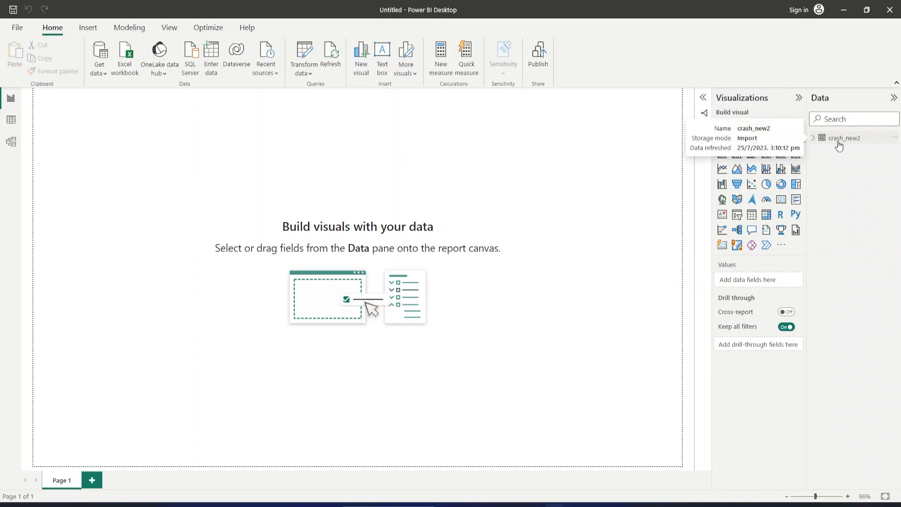
{"action": "left_click", "coordinate": [838, 143]}
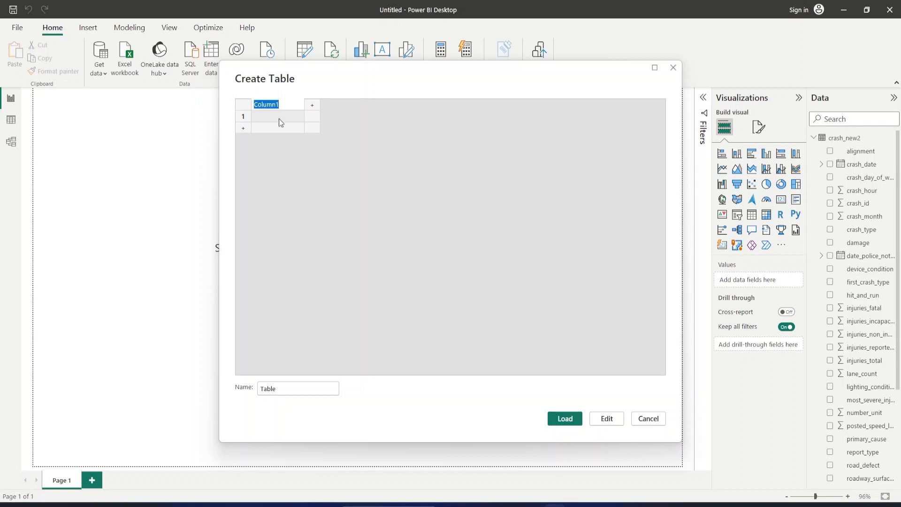
{"action": "double_click", "coordinate": [286, 106]}
{"action": "type", "text": "Measures"}
Name the new table Measures Table.
{"action": "left_click", "coordinate": [291, 382]}
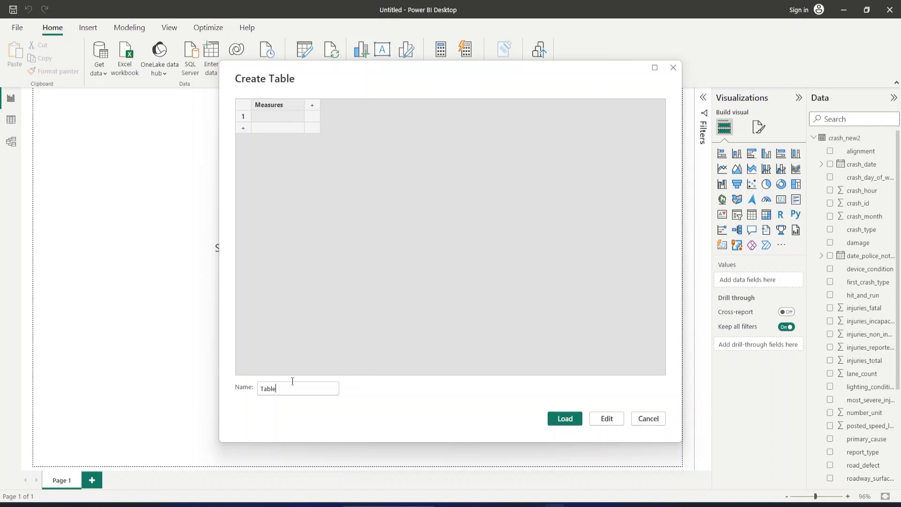
{"action": "key", "text": "BackSpace"}
{"action": "key", "text": "BackSpace"}
{"action": "key", "text": "BackSpace"}
{"action": "key", "text": "BackSpace"}
{"action": "key", "text": "BackSpace"}
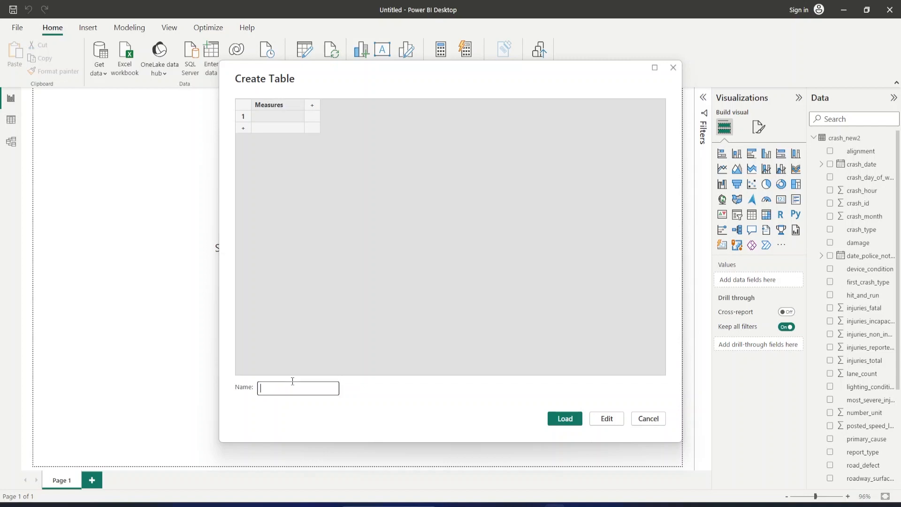
{"action": "type", "text": "Measures Table"}
Enter 1 in the first row of the Measures column and load the table into the model.
{"action": "left_click", "coordinate": [264, 113]}
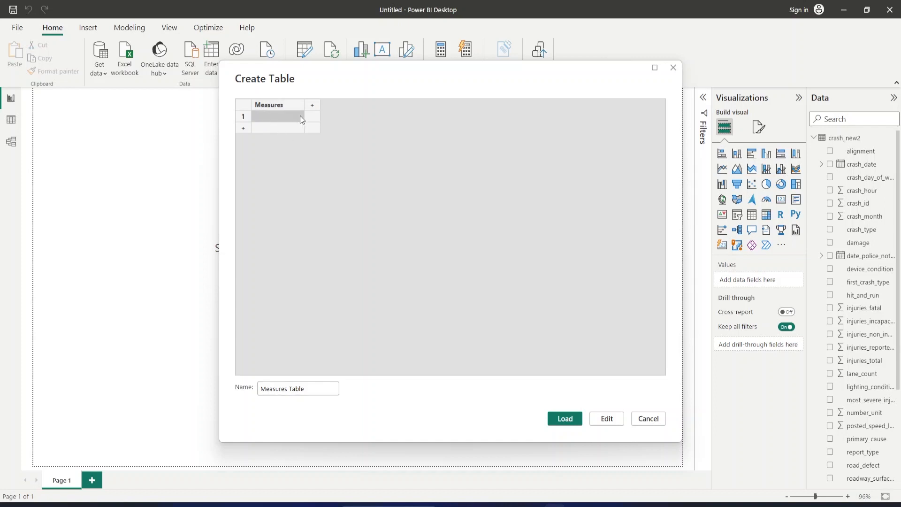
{"action": "type", "text": "1"}
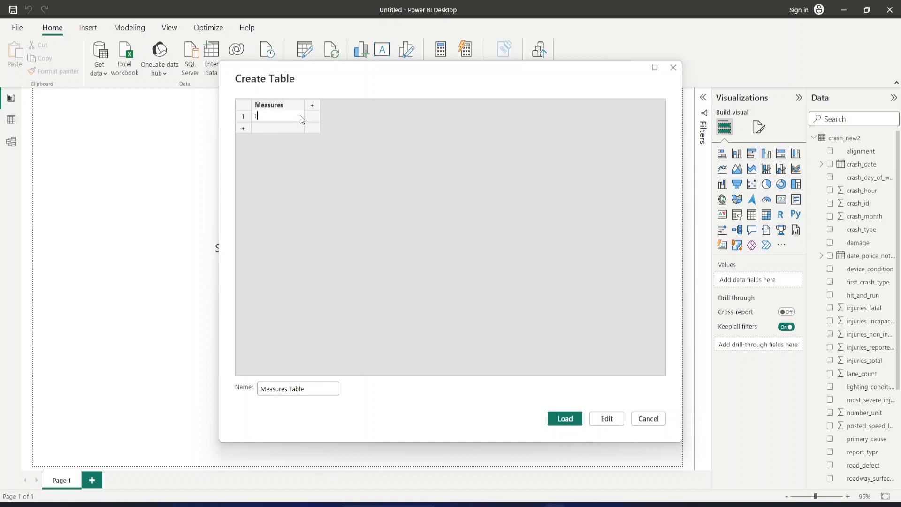
{"action": "left_click", "coordinate": [565, 419]}
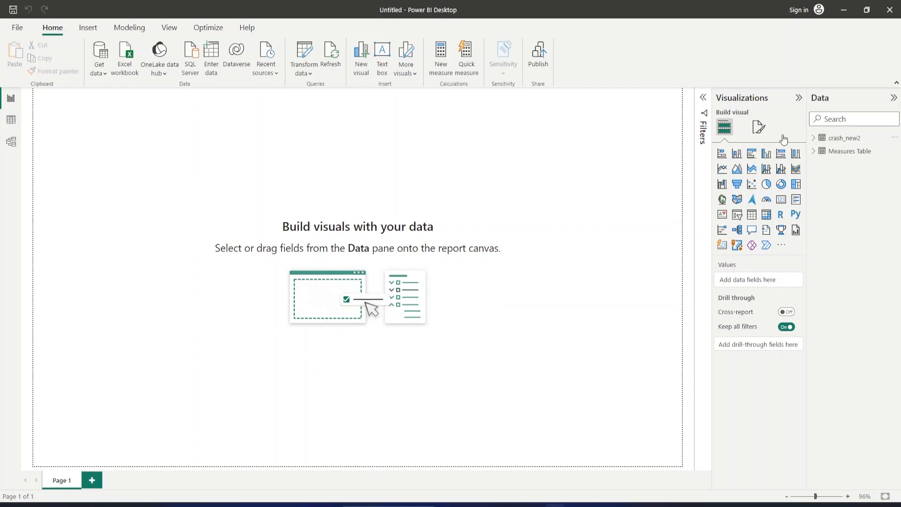
Add a new measure to the Measures Table and name it Total Crashes in its formula.
{"action": "left_click", "coordinate": [816, 138]}
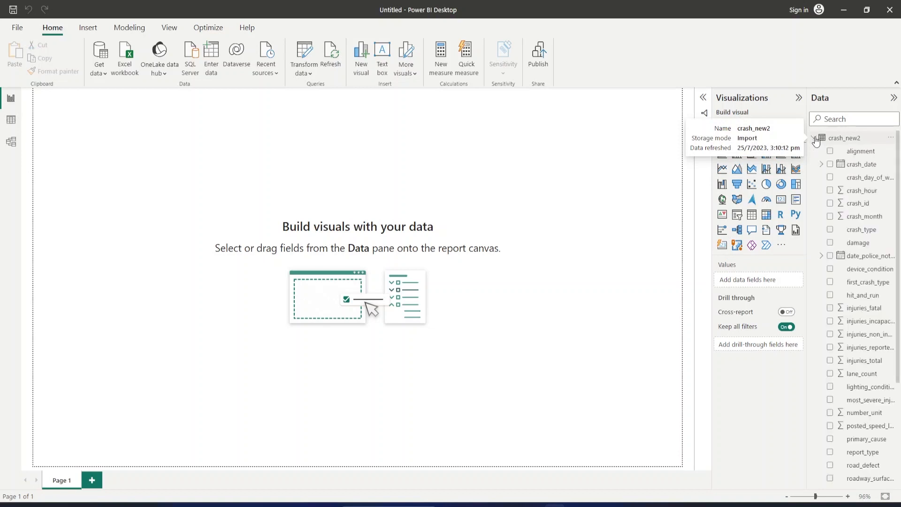
{"action": "left_click", "coordinate": [815, 139]}
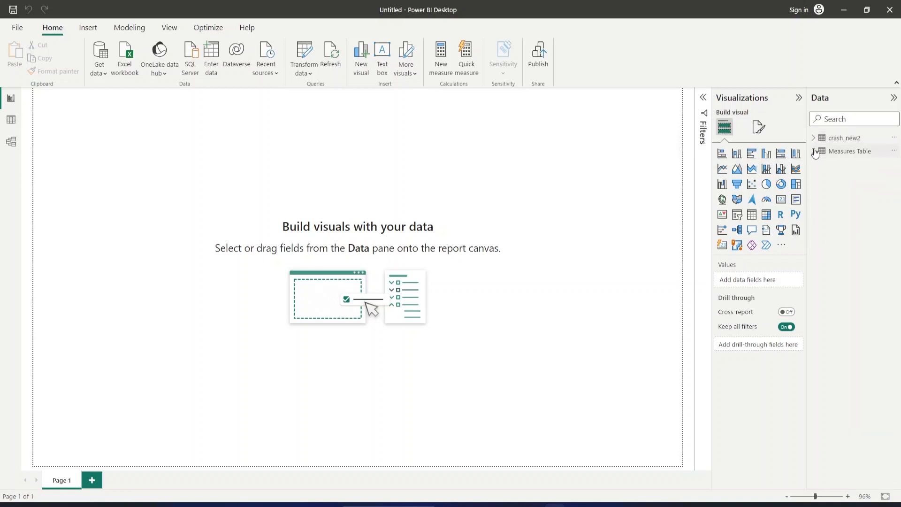
{"action": "left_click", "coordinate": [815, 151]}
{"action": "left_click", "coordinate": [895, 152]}
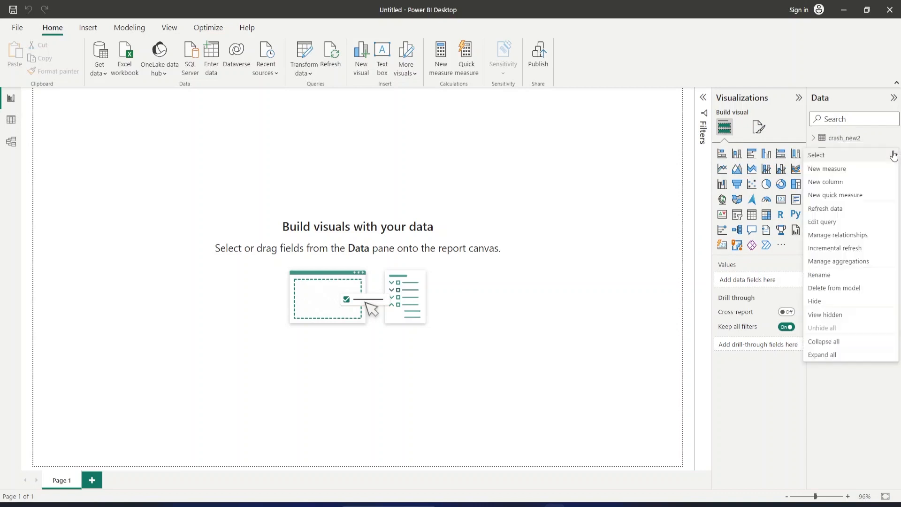
{"action": "left_click", "coordinate": [833, 172]}
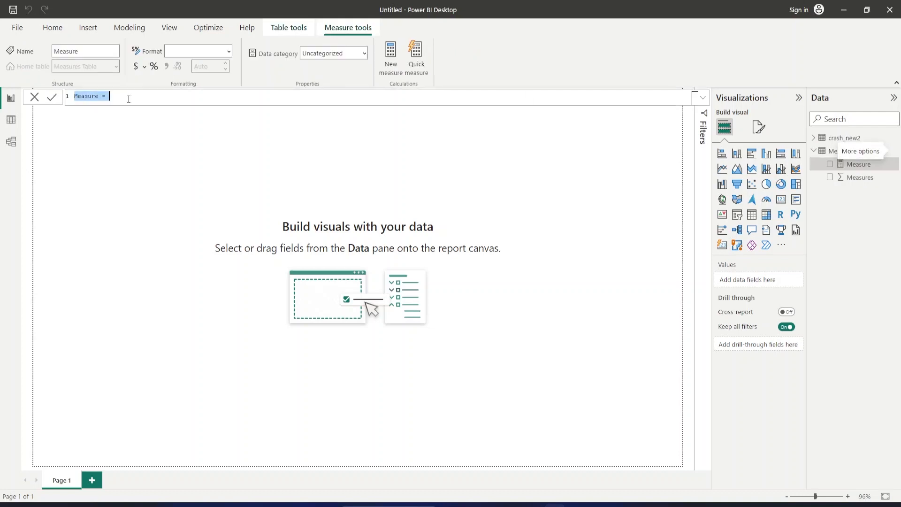
{"action": "left_click", "coordinate": [129, 99]}
{"action": "key", "text": "BackSpace"}
{"action": "key", "text": "BackSpace"}
{"action": "key", "text": "BackSpace"}
{"action": "key", "text": "BackSpace"}
{"action": "key", "text": "BackSpace"}
{"action": "key", "text": "BackSpace"}
{"action": "key", "text": "BackSpace"}
{"action": "key", "text": "BackSpace"}
{"action": "key", "text": "BackSpace"}
{"action": "key", "text": "BackSpace"}
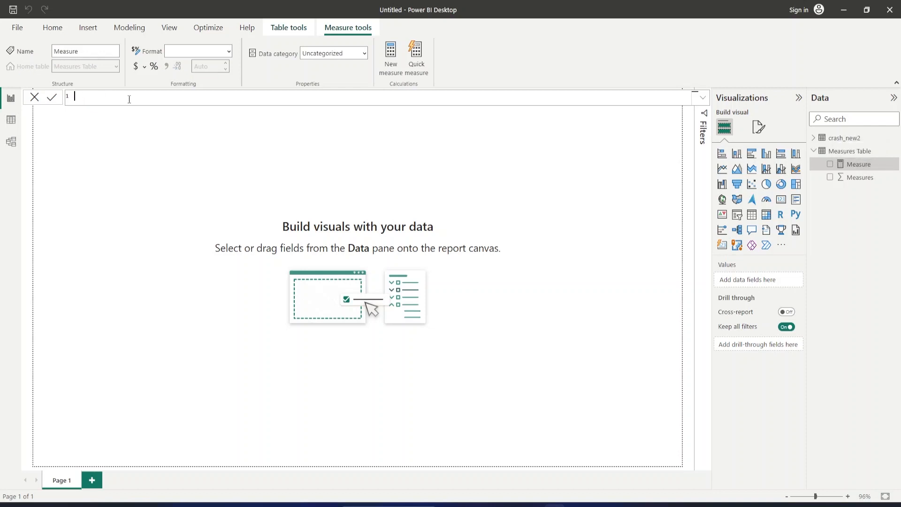
{"action": "type", "text": "Total Crashes"}
Define the Total Crashes measure as COUNT(crash_new2[crash_id]) and commit the formula.
{"action": "type", "text": "c"}
{"action": "key", "text": "BackSpace"}
{"action": "type", "text": "count"}
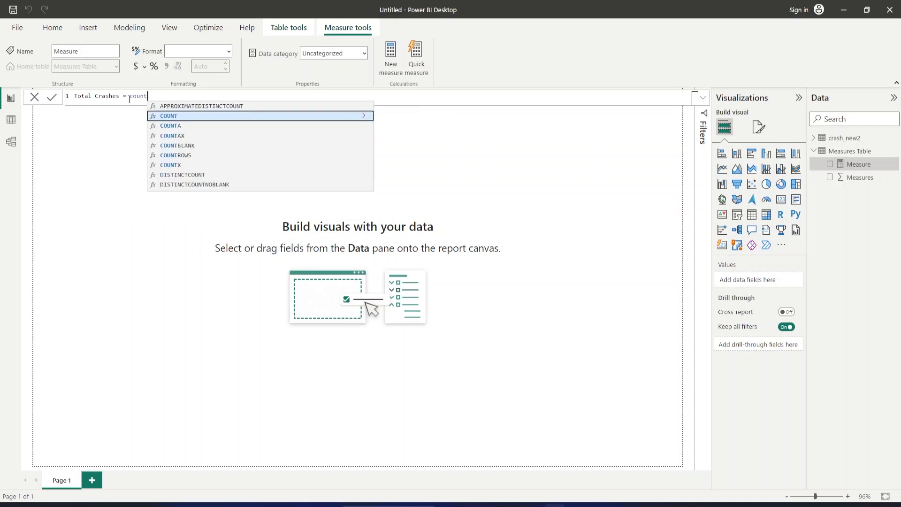
{"action": "key", "text": "Tab"}
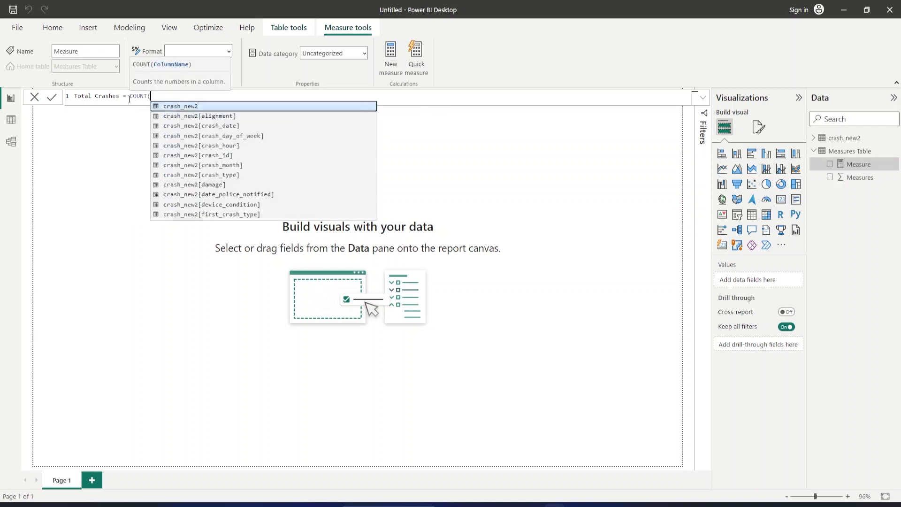
{"action": "key", "text": "Down"}
{"action": "key", "text": "Down"}
{"action": "key", "text": "Down"}
{"action": "key", "text": "Down"}
{"action": "key", "text": "Down"}
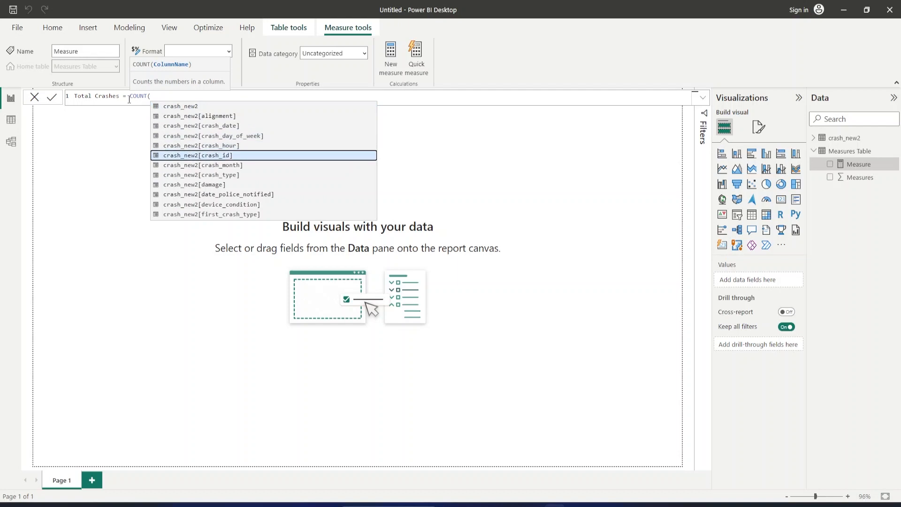
{"action": "key", "text": "Tab"}
{"action": "type", "text": ")"}
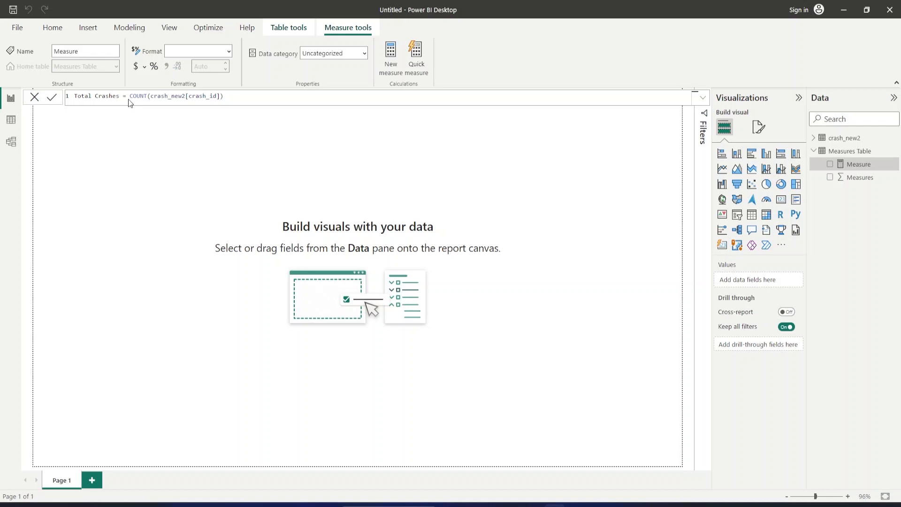
{"action": "key", "text": "Return"}
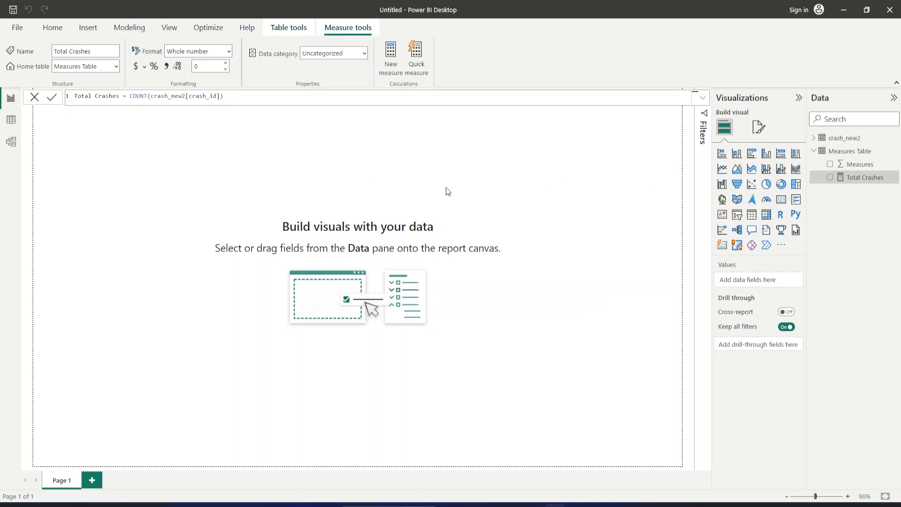
Add a card visual near the upper-left of the report page and show the Total Crashes measure in it.
{"action": "left_click", "coordinate": [782, 201]}
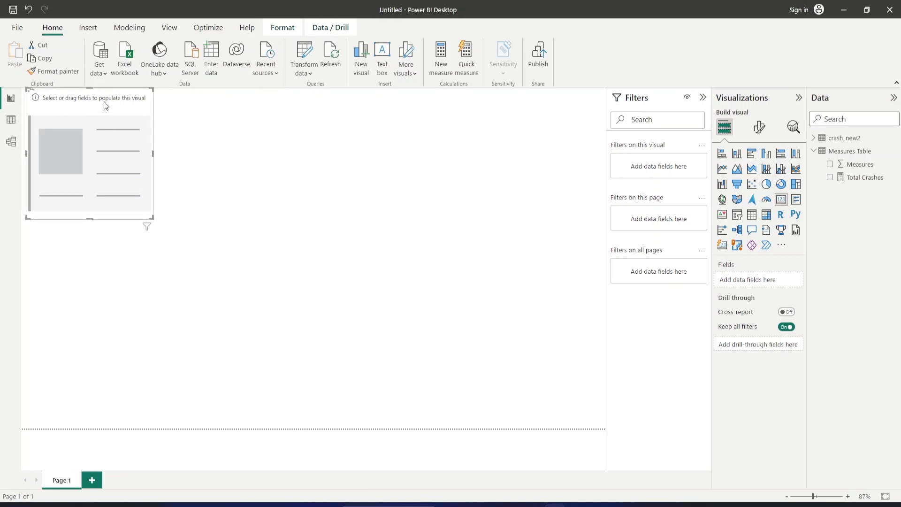
{"action": "left_click_drag", "start_coordinate": [118, 107], "coordinate": [175, 141]}
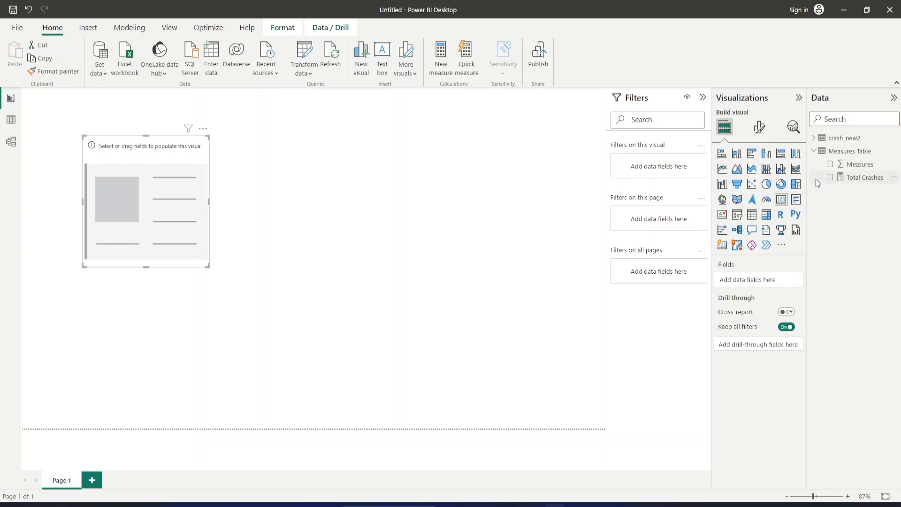
{"action": "left_click", "coordinate": [829, 180]}
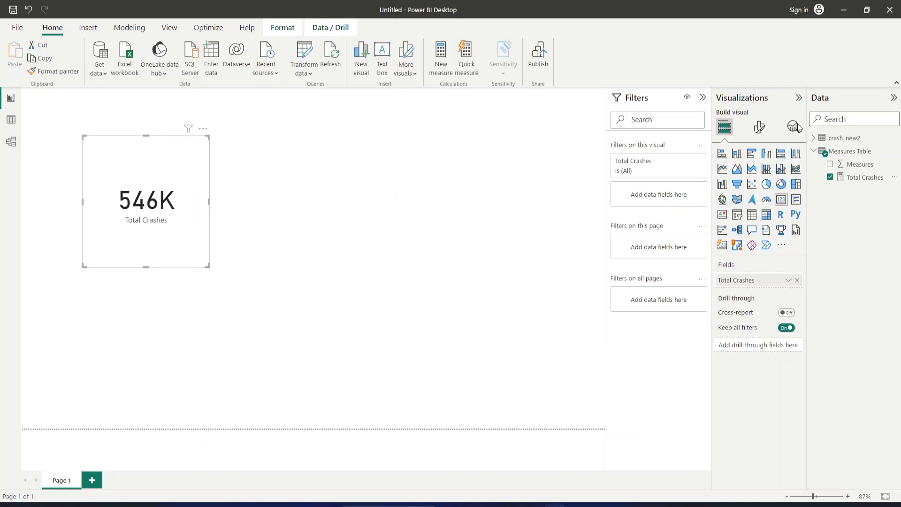
Set the display units of the Total Crashes card's callout value to None, keeping the visual a card.
{"action": "left_click", "coordinate": [758, 134]}
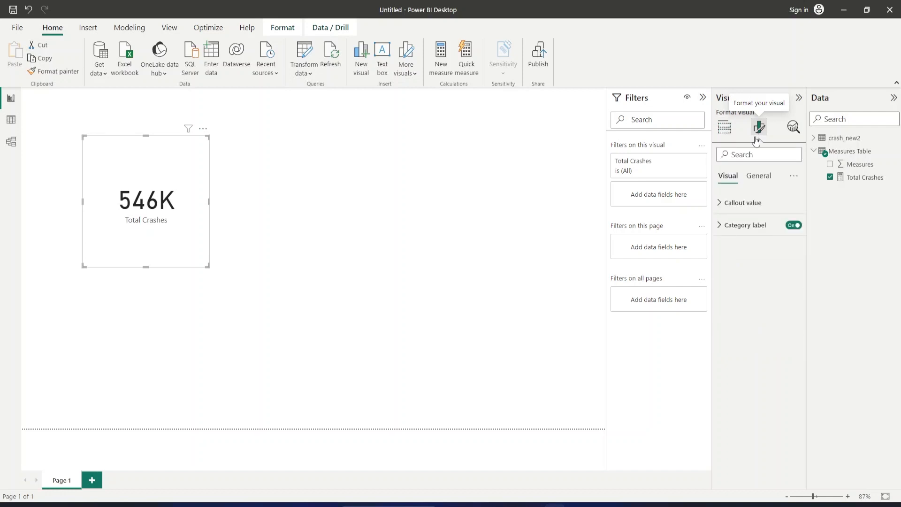
{"action": "left_click", "coordinate": [743, 207]}
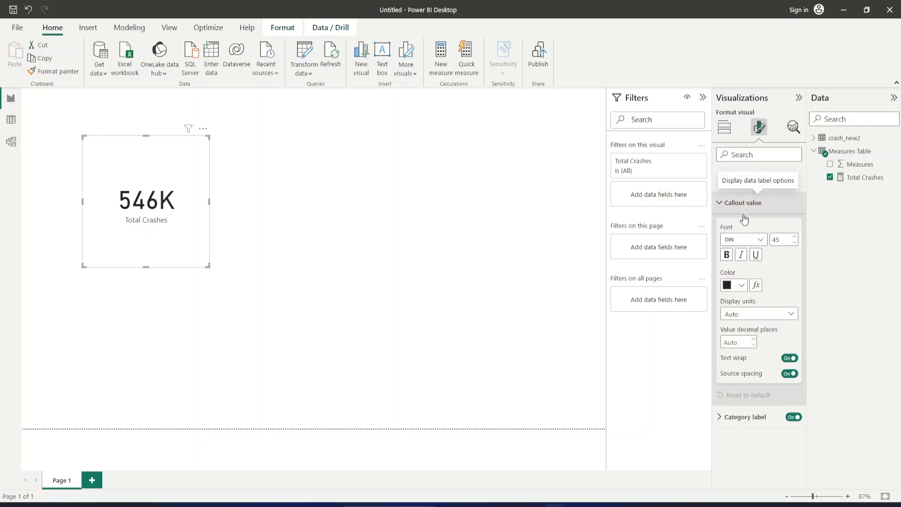
{"action": "left_click", "coordinate": [757, 321]}
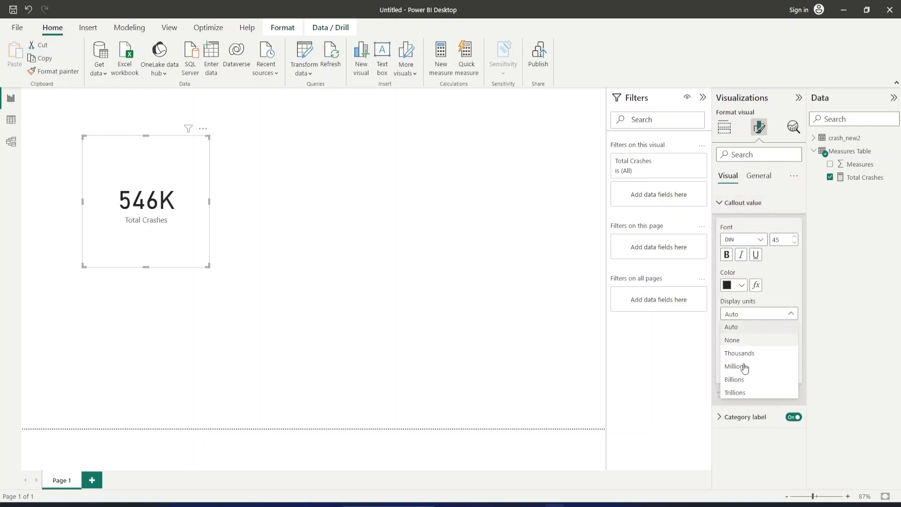
{"action": "left_click", "coordinate": [728, 330]}
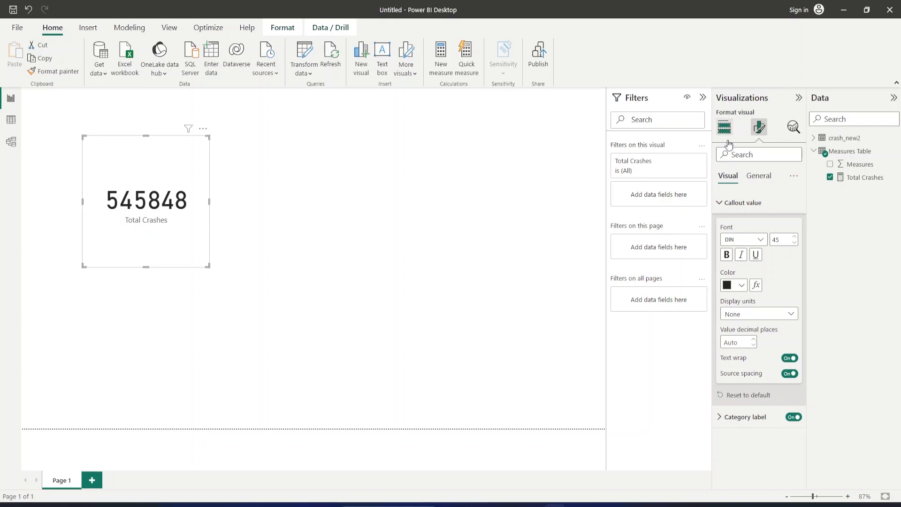
{"action": "left_click", "coordinate": [725, 127]}
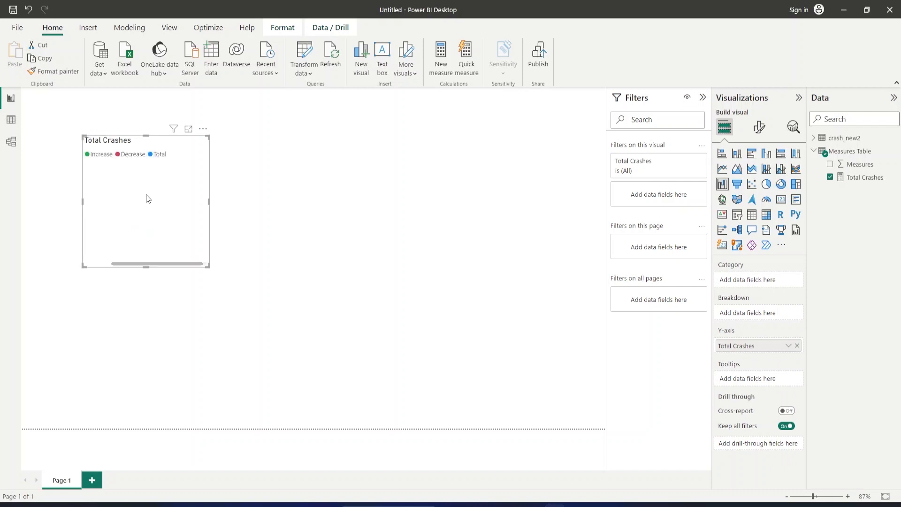
{"action": "left_click", "coordinate": [780, 200]}
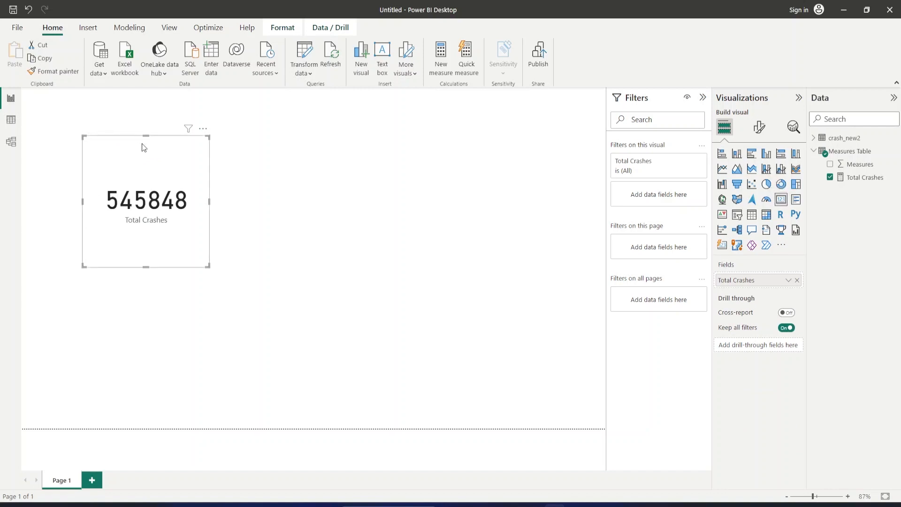
Duplicate the Total Crashes card, place the copy just right of the original, and remove the Total Crashes field from it.
{"action": "key", "text": "ctrl+c"}
{"action": "key", "text": "ctrl+v"}
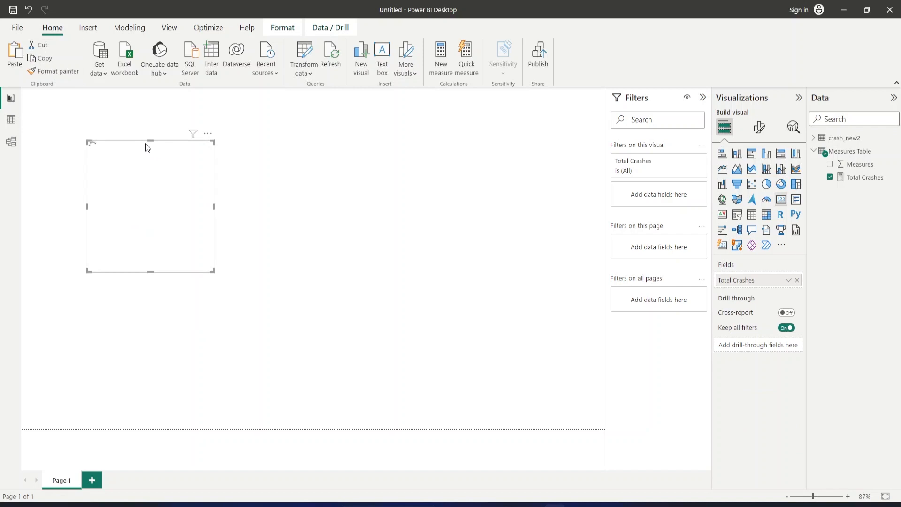
{"action": "left_click_drag", "start_coordinate": [141, 151], "coordinate": [260, 152]}
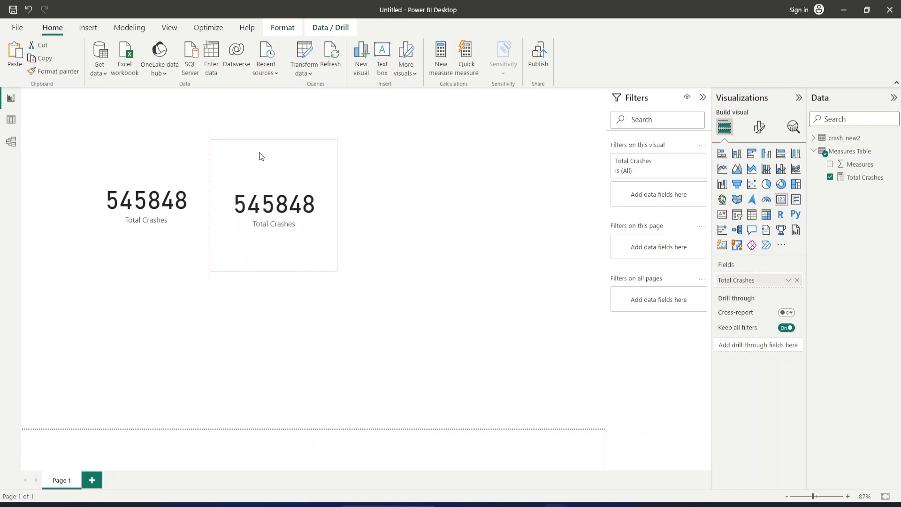
{"action": "left_click", "coordinate": [797, 280]}
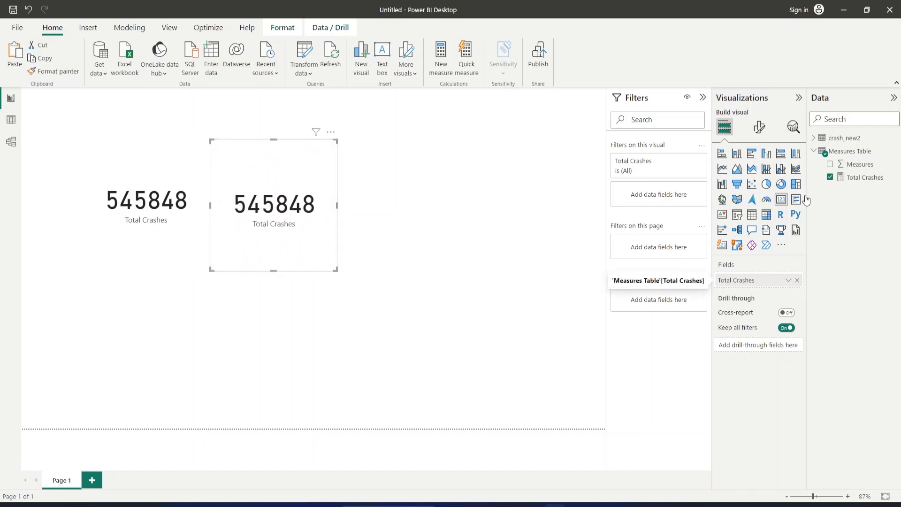
Show the sum of injuries_fatal from the crash_new2 table in the empty card beside Total Crashes.
{"action": "left_click", "coordinate": [813, 141]}
{"action": "scroll", "coordinate": [856, 282], "scroll_direction": "down", "scroll_amount": 3}
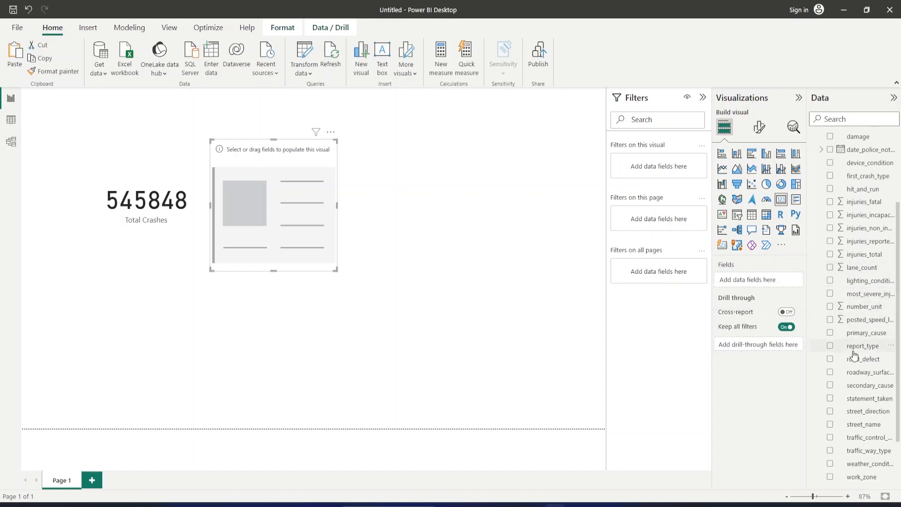
{"action": "scroll", "coordinate": [852, 355], "scroll_direction": "down", "scroll_amount": 2}
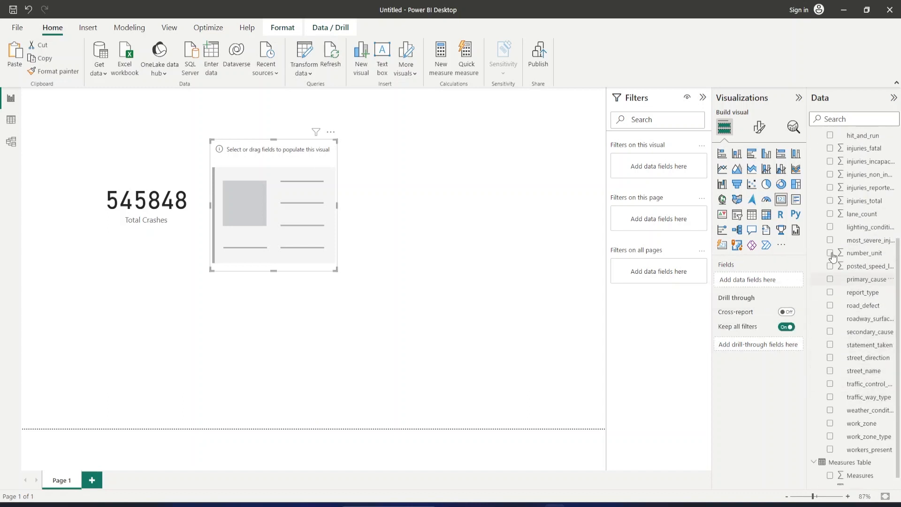
{"action": "scroll", "coordinate": [830, 217], "scroll_direction": "up", "scroll_amount": 2}
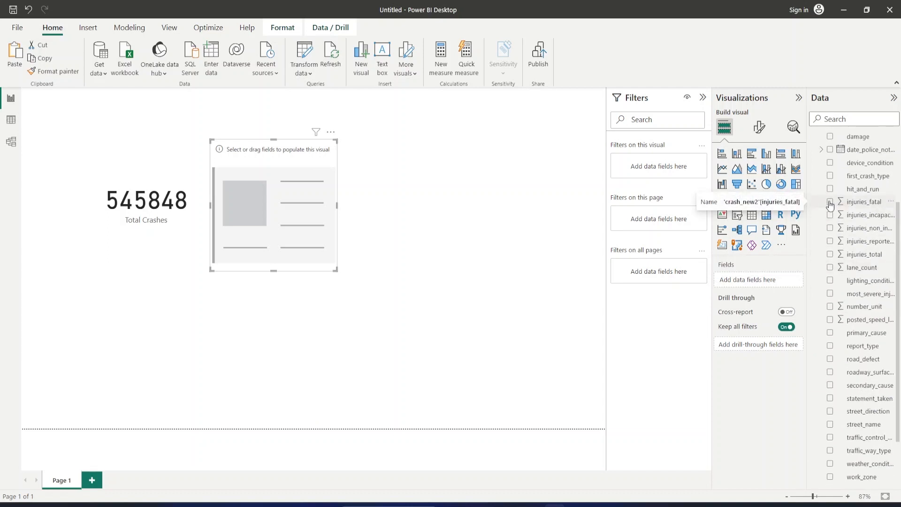
{"action": "left_click", "coordinate": [830, 203]}
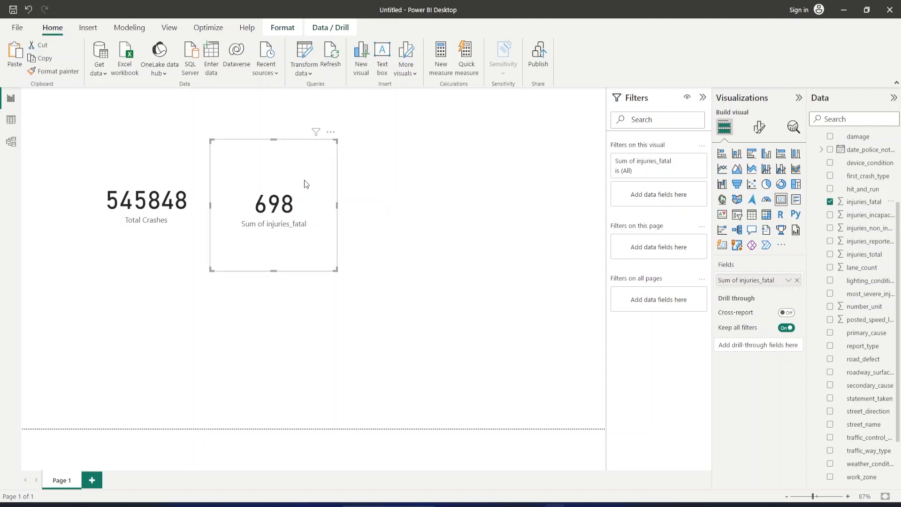
Duplicate the injuries_fatal card, place the copy to its right, and replace its field with injuries_incapacitated.
{"action": "key", "text": "ctrl+v"}
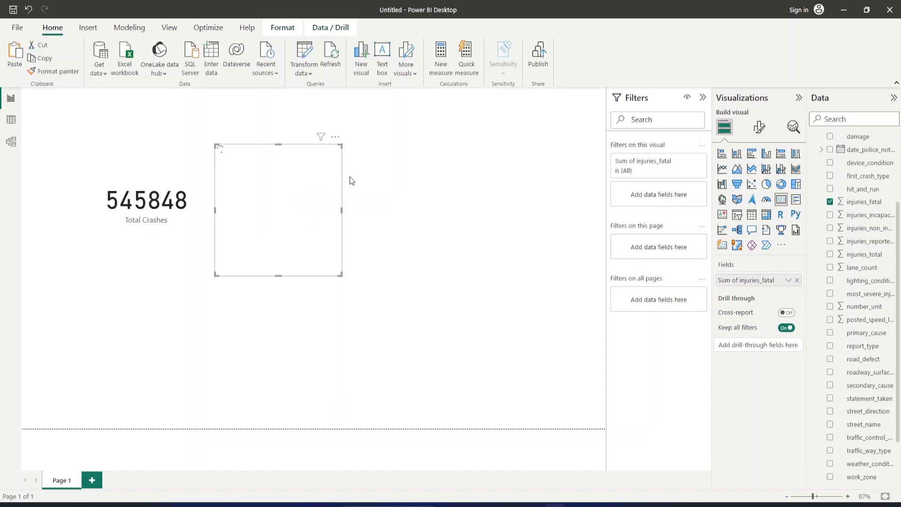
{"action": "left_click_drag", "start_coordinate": [378, 176], "coordinate": [412, 184]}
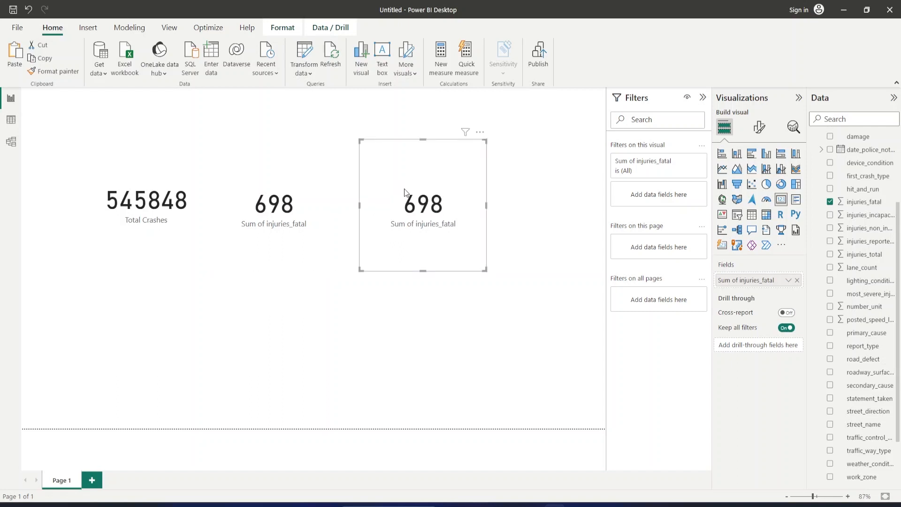
{"action": "left_click", "coordinate": [830, 203]}
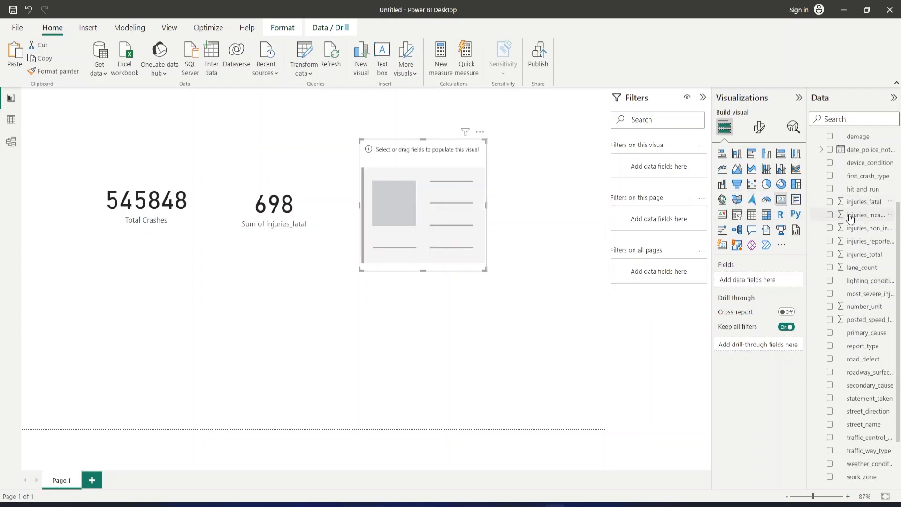
{"action": "left_click", "coordinate": [830, 216]}
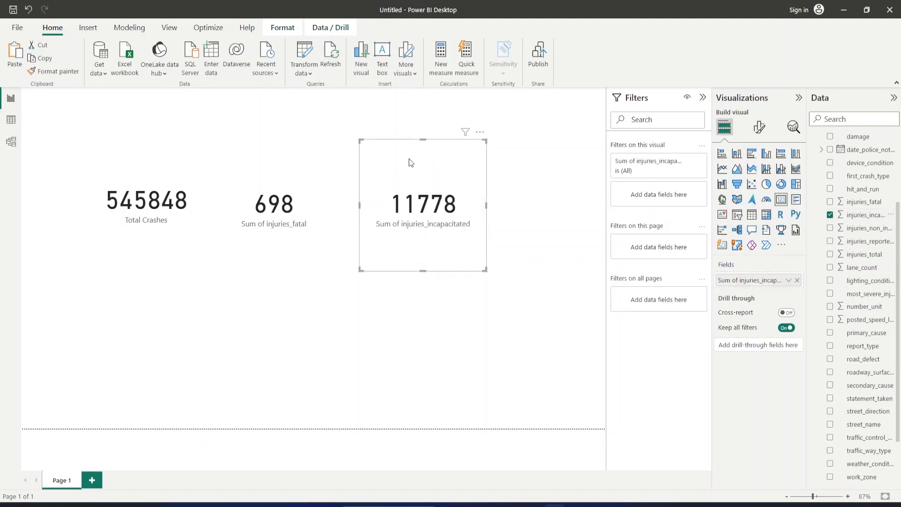
Line up the Total Crashes, injuries_fatal and injuries_incapacitated cards in one level row near the top of the page.
{"action": "left_click_drag", "start_coordinate": [416, 156], "coordinate": [446, 147]}
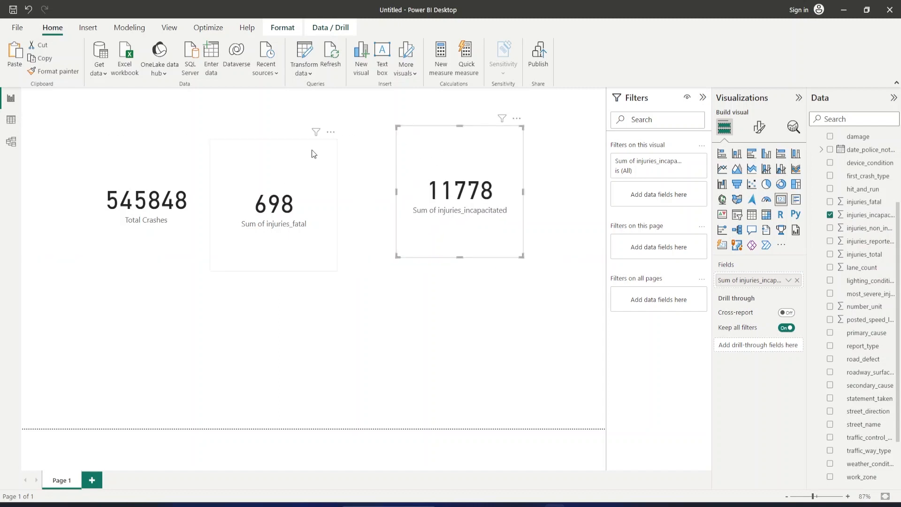
{"action": "left_click_drag", "start_coordinate": [314, 154], "coordinate": [322, 148]}
{"action": "left_click_drag", "start_coordinate": [322, 144], "coordinate": [324, 146]}
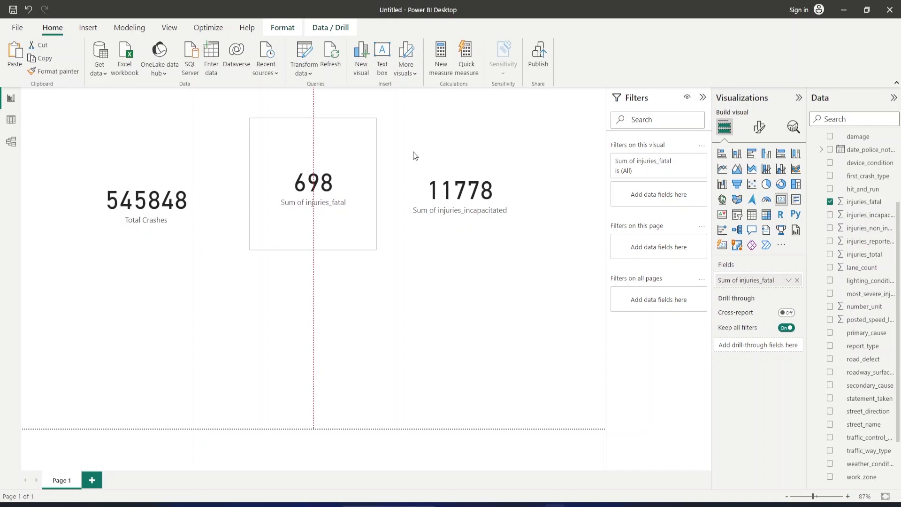
{"action": "left_click", "coordinate": [427, 152]}
{"action": "left_click_drag", "start_coordinate": [421, 141], "coordinate": [413, 139]}
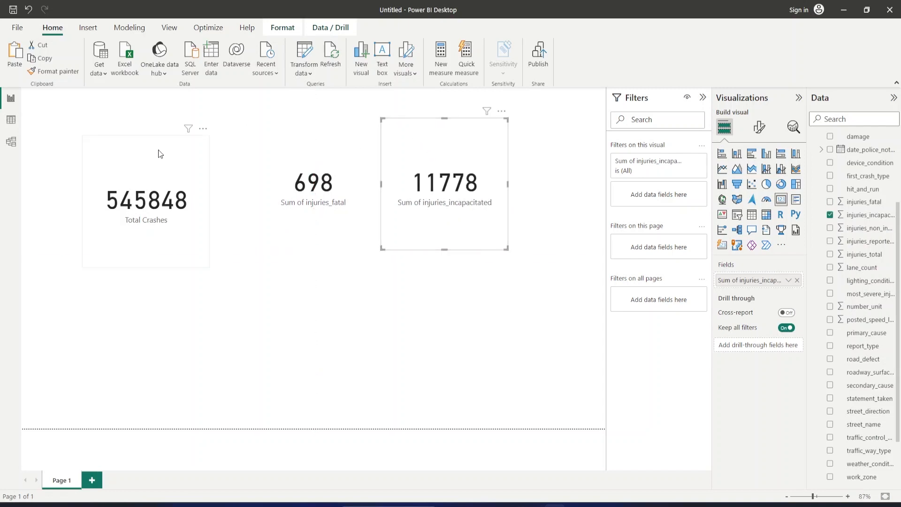
{"action": "left_click_drag", "start_coordinate": [166, 142], "coordinate": [185, 146]}
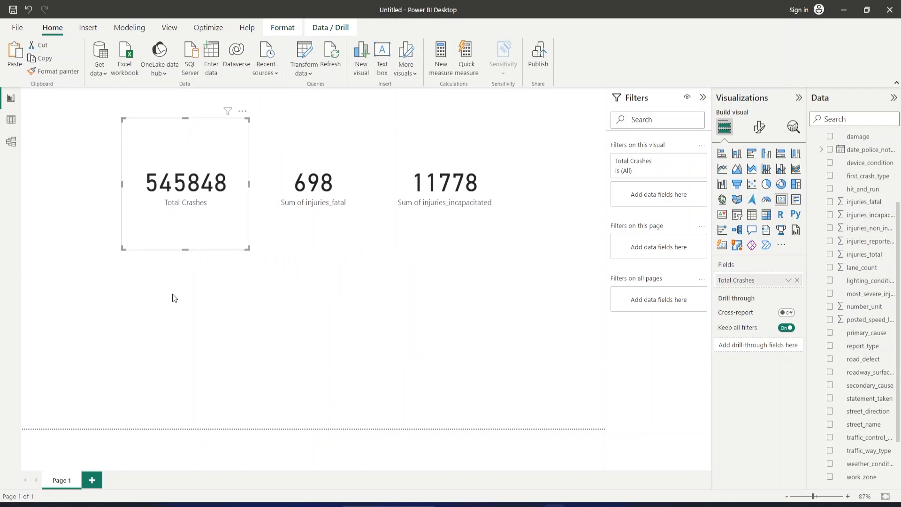
Add a stacked bar chart below the cards with lighting_condition on the Y-axis, and extend its top edge upward.
{"action": "left_click", "coordinate": [176, 286]}
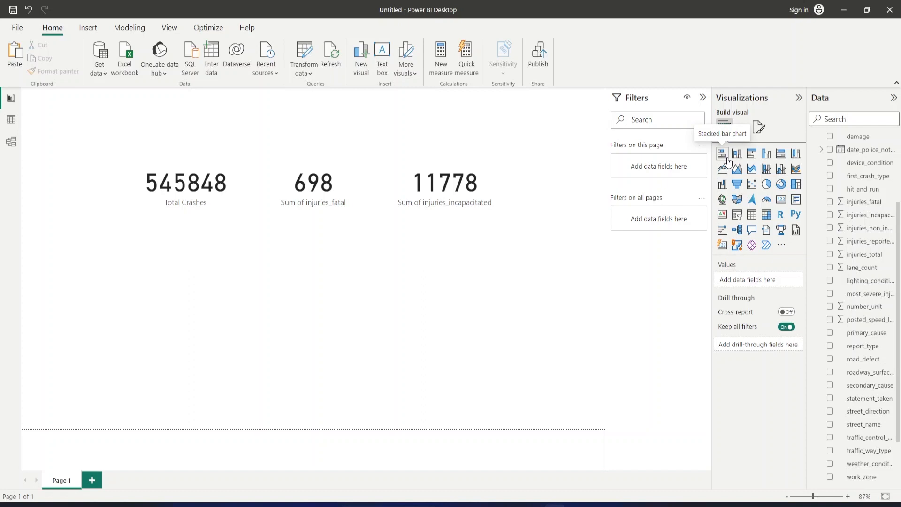
{"action": "left_click", "coordinate": [723, 155]}
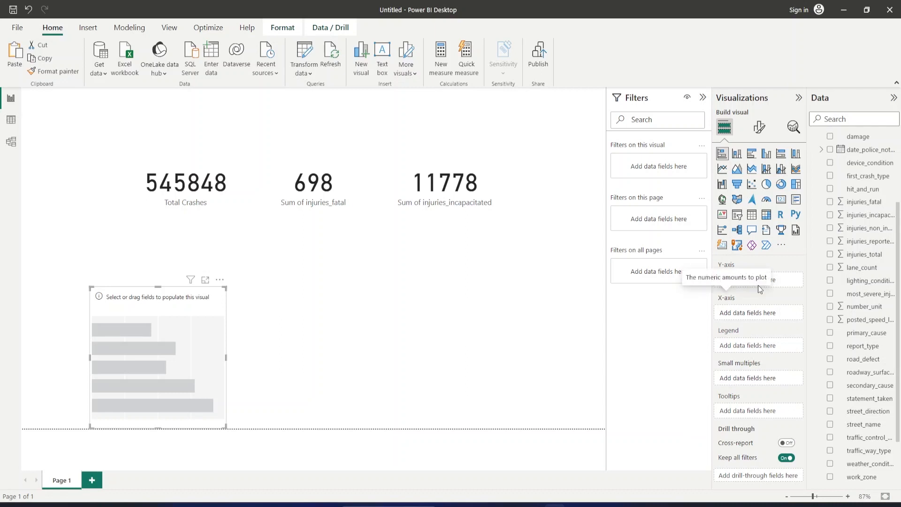
{"action": "left_click", "coordinate": [830, 282]}
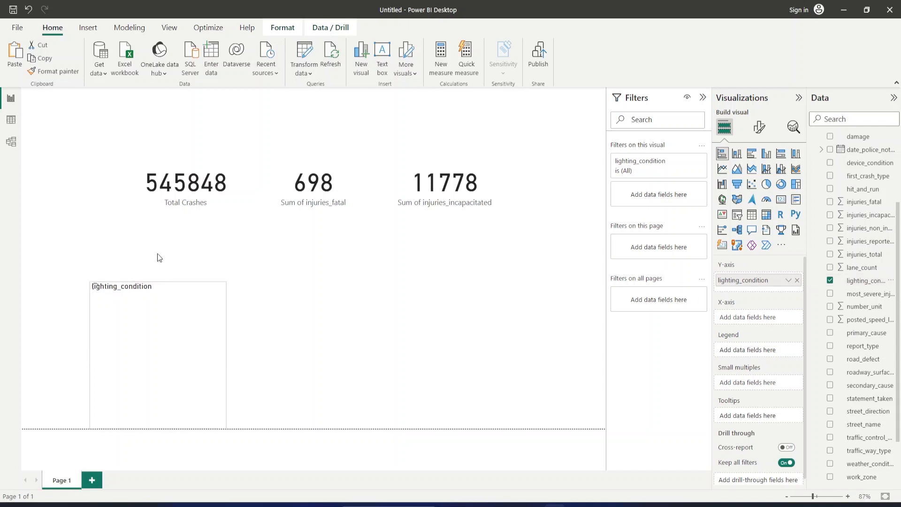
{"action": "left_click_drag", "start_coordinate": [158, 287], "coordinate": [156, 254]}
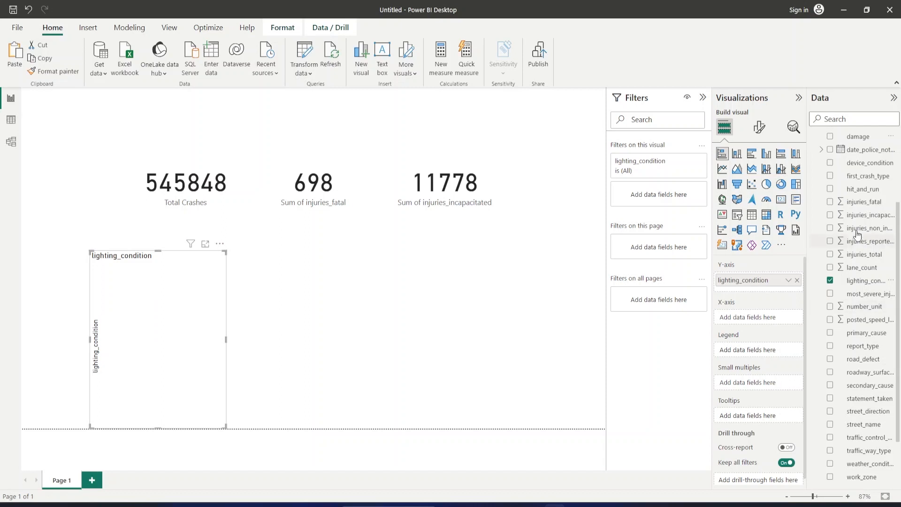
Plot the Total Crashes measure on the bar chart's X-axis and widen the chart to about the middle of the page.
{"action": "scroll", "coordinate": [829, 144], "scroll_direction": "up", "scroll_amount": 3}
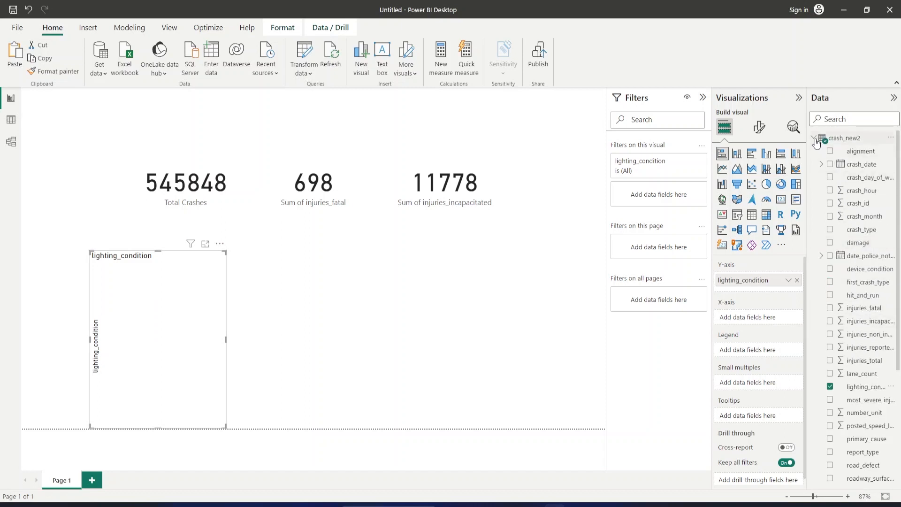
{"action": "left_click", "coordinate": [816, 140]}
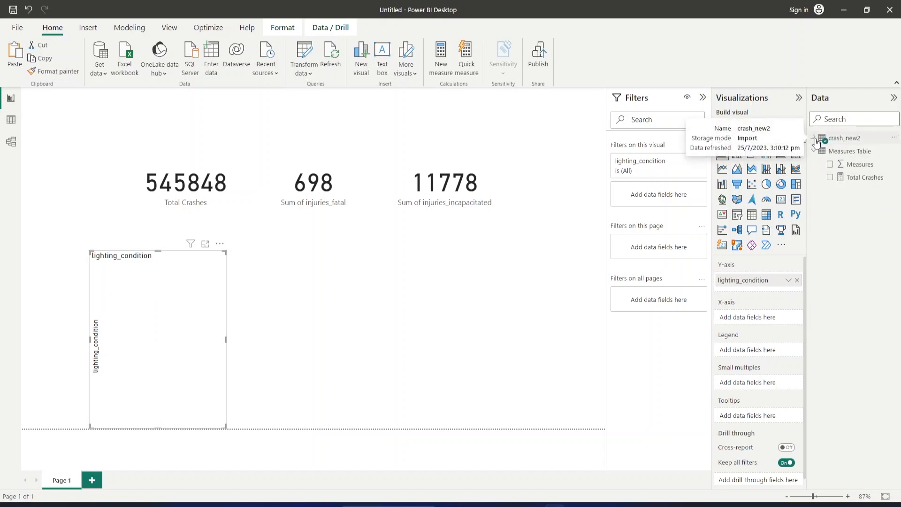
{"action": "left_click", "coordinate": [831, 178]}
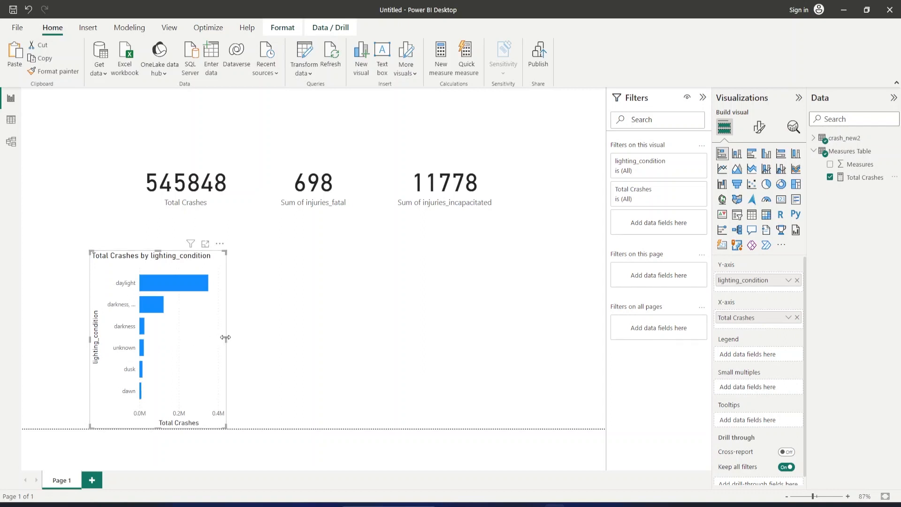
{"action": "left_click_drag", "start_coordinate": [247, 337], "coordinate": [323, 346]}
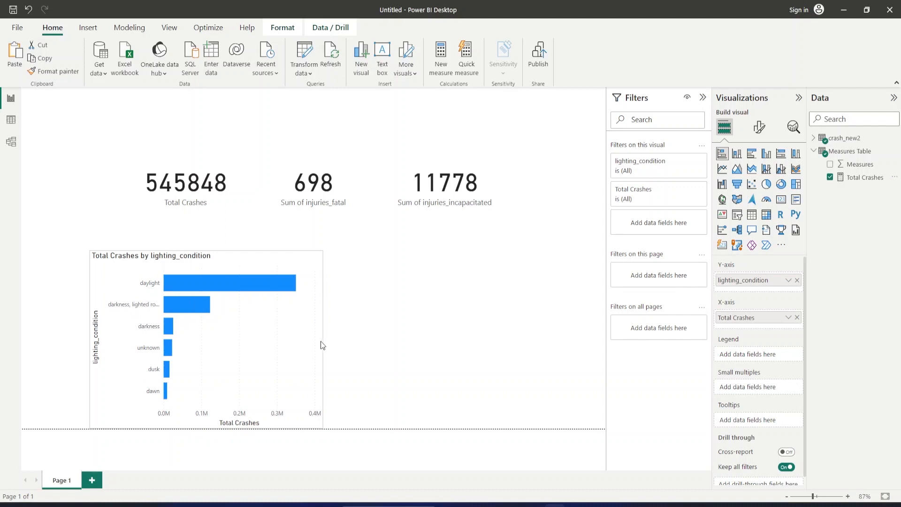
Turn on data labels for the Total Crashes by lighting_condition bar chart.
{"action": "left_click", "coordinate": [117, 295]}
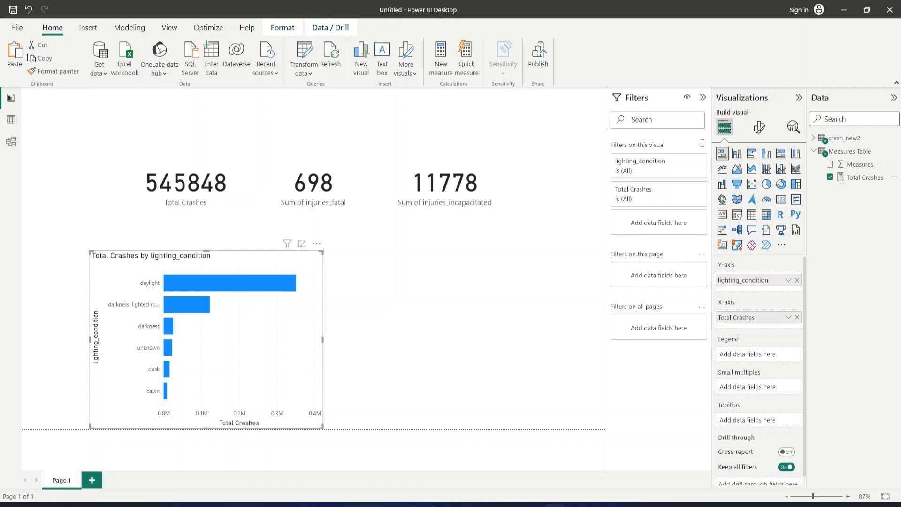
{"action": "left_click", "coordinate": [760, 131]}
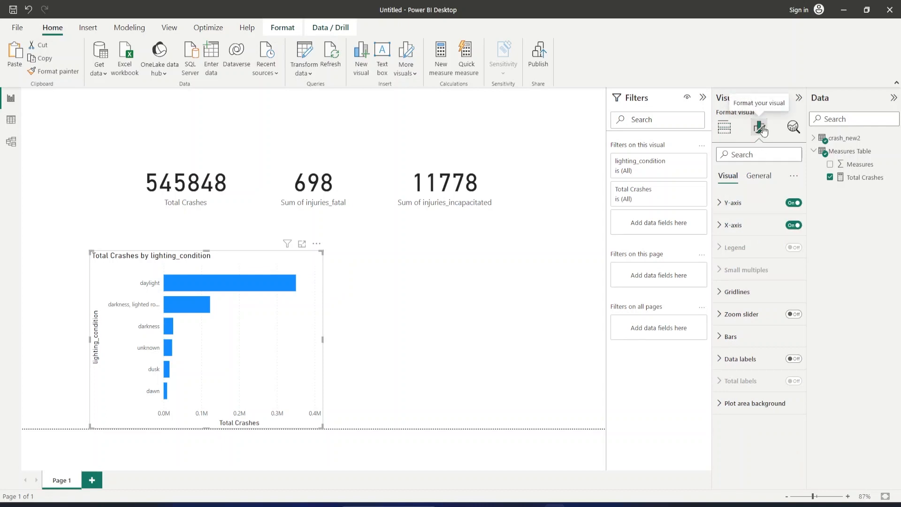
{"action": "left_click", "coordinate": [796, 360]}
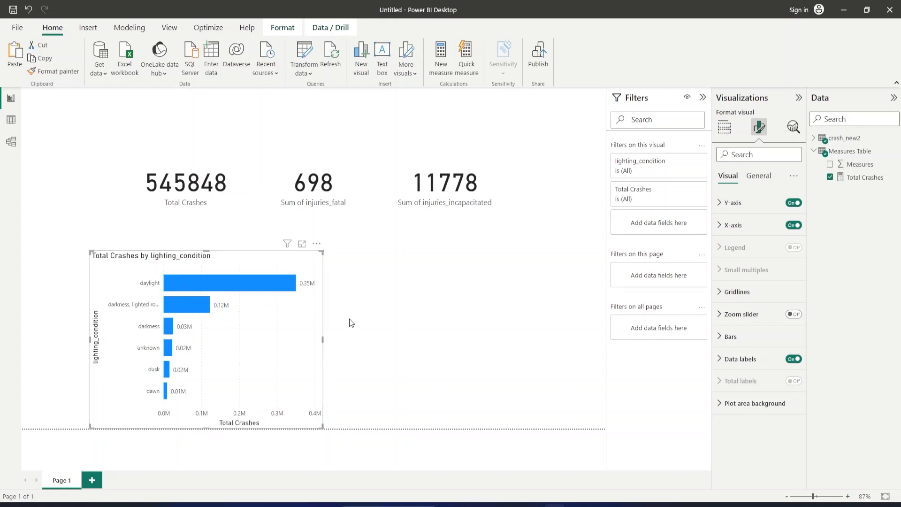
{"action": "left_click", "coordinate": [262, 337]}
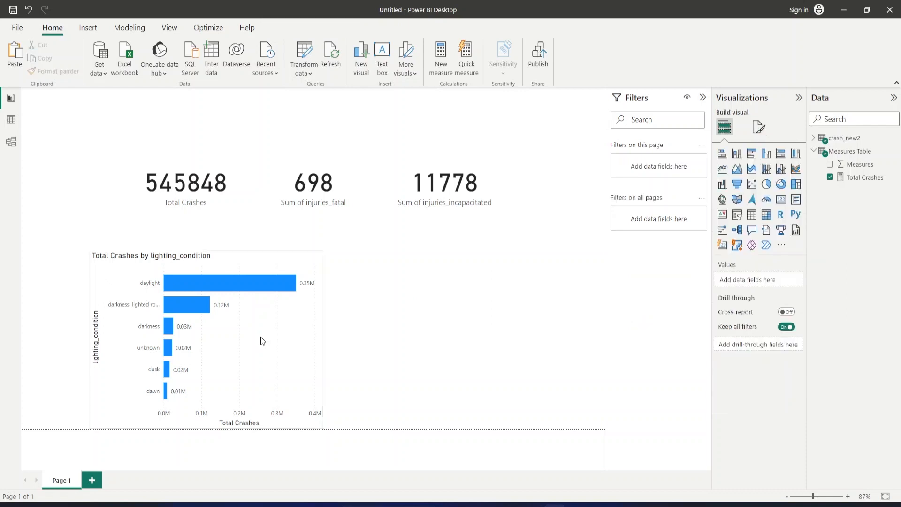
Duplicate the lighting_condition bar chart, place the copy just right of the original, and remove Total Crashes from its X-axis.
{"action": "left_click", "coordinate": [274, 267]}
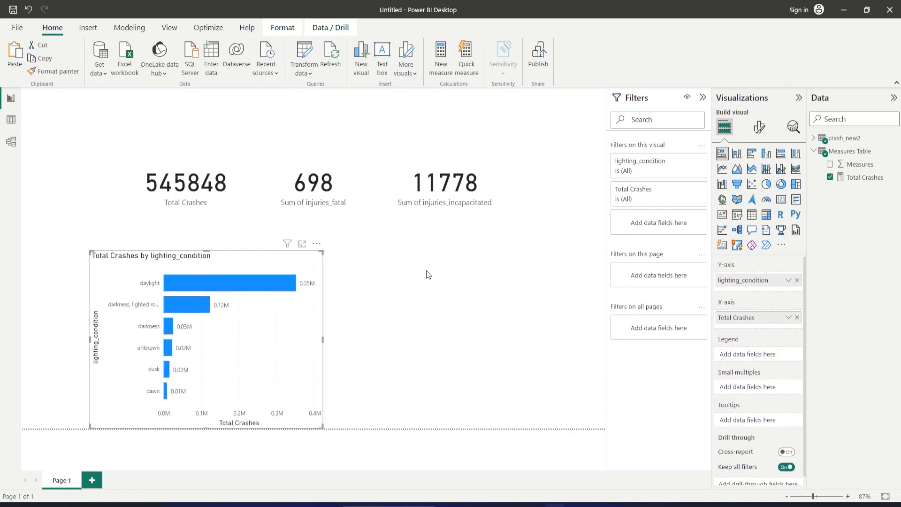
{"action": "key", "text": "ctrl+v"}
{"action": "mouse_move", "coordinate": [497, 269]}
{"action": "left_mouse_down"}
{"action": "mouse_move", "coordinate": [520, 266]}
{"action": "mouse_move", "coordinate": [491, 267]}
{"action": "mouse_move", "coordinate": [513, 269]}
{"action": "mouse_move", "coordinate": [503, 269]}
{"action": "left_mouse_up"}
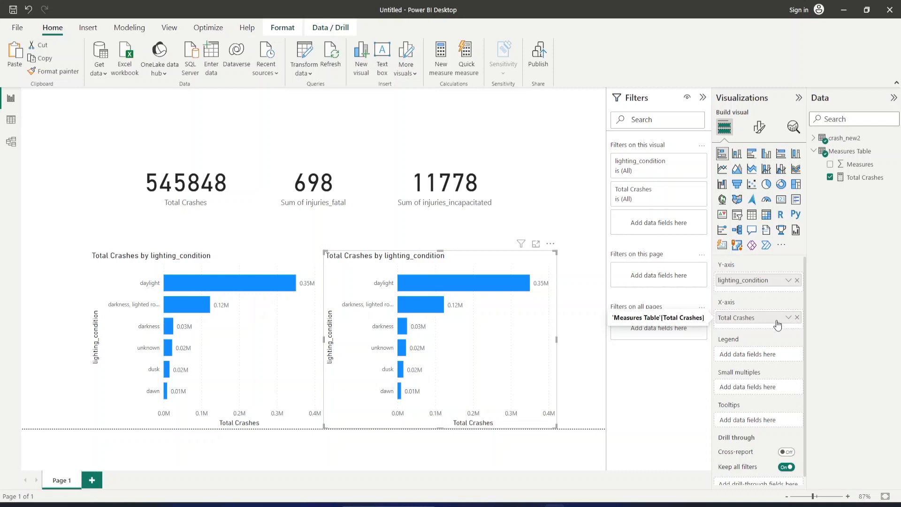
{"action": "left_click_drag", "start_coordinate": [769, 316], "coordinate": [822, 239]}
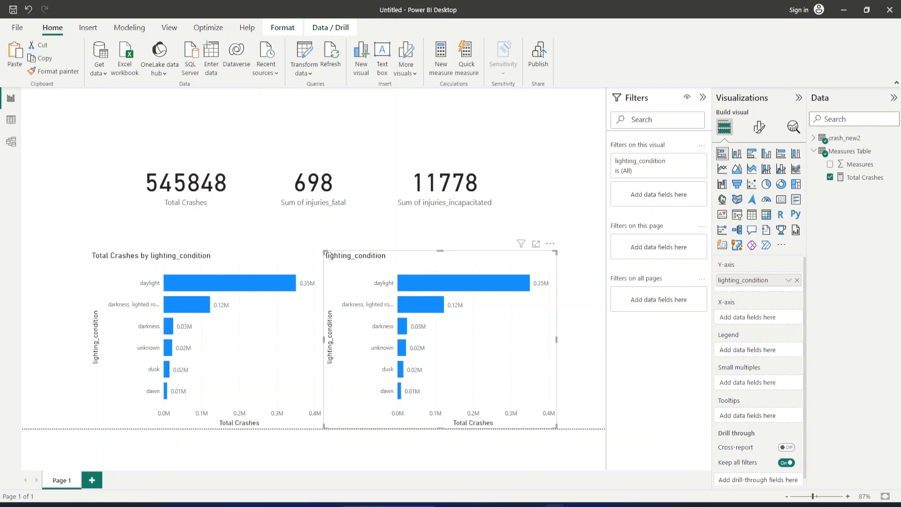
Plot the sums of injuries_fatal and injuries_incapacitated on the X-axis of the copied lighting_condition bar chart.
{"action": "left_click", "coordinate": [814, 139]}
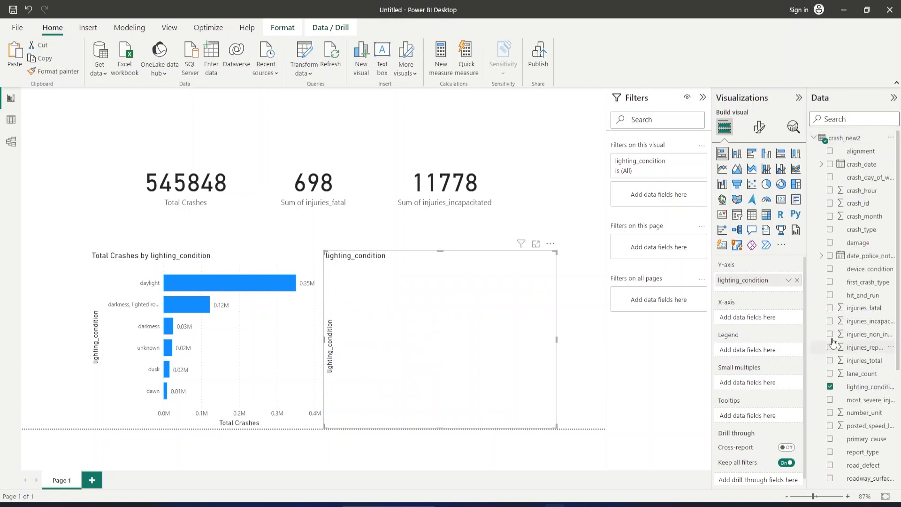
{"action": "left_click", "coordinate": [831, 308]}
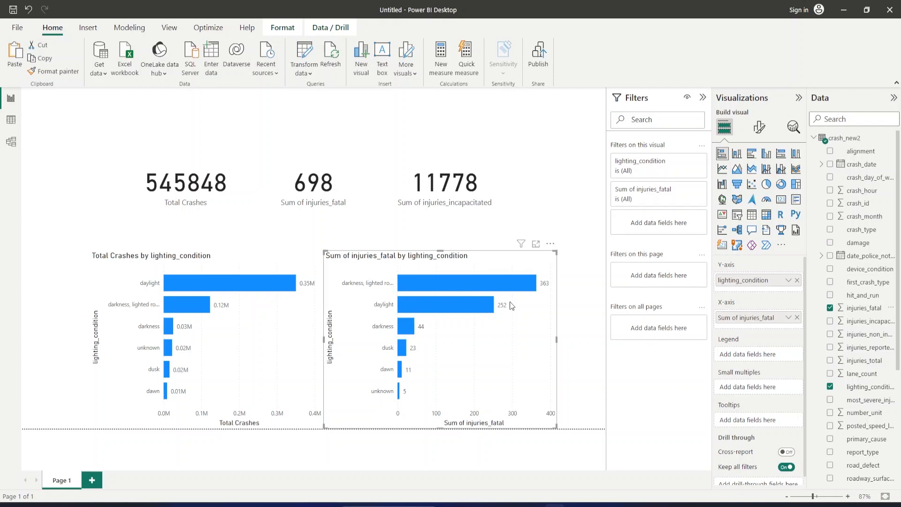
{"action": "mouse_move", "coordinate": [422, 305]}
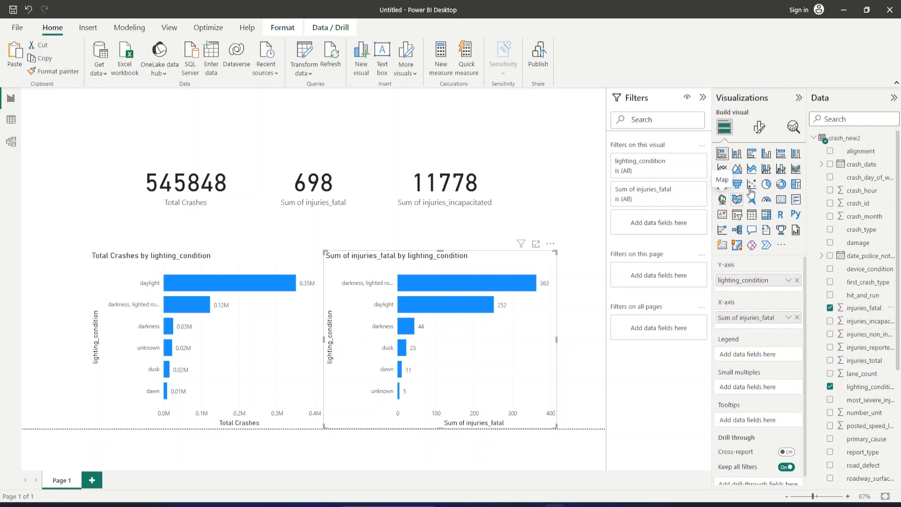
{"action": "left_click", "coordinate": [830, 321]}
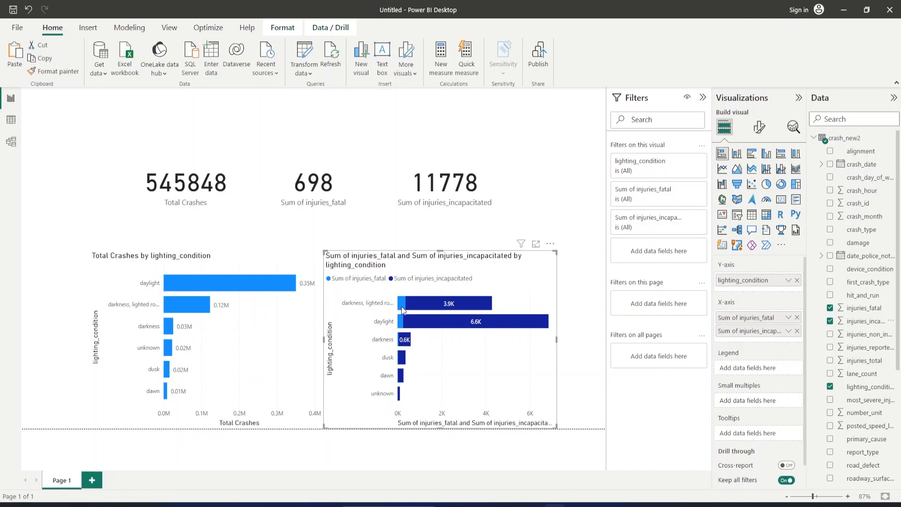
{"action": "mouse_move", "coordinate": [405, 310]}
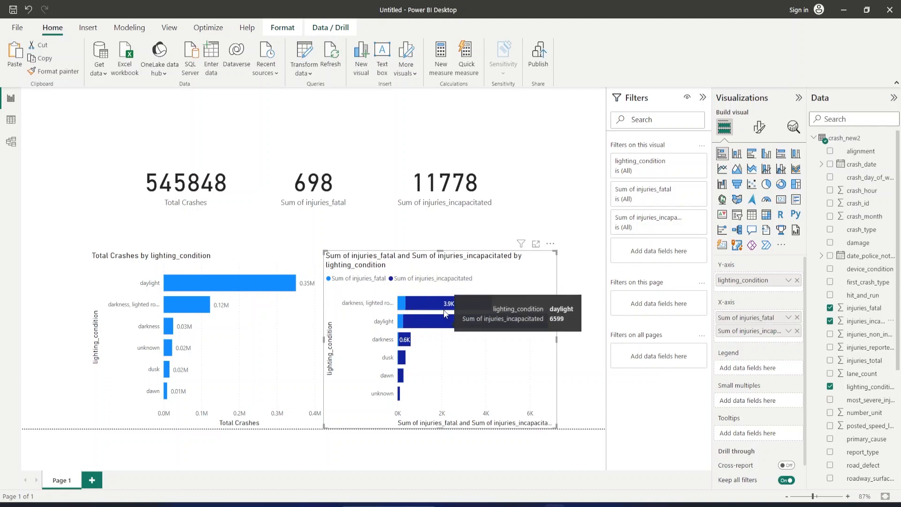
{"action": "mouse_move", "coordinate": [445, 310]}
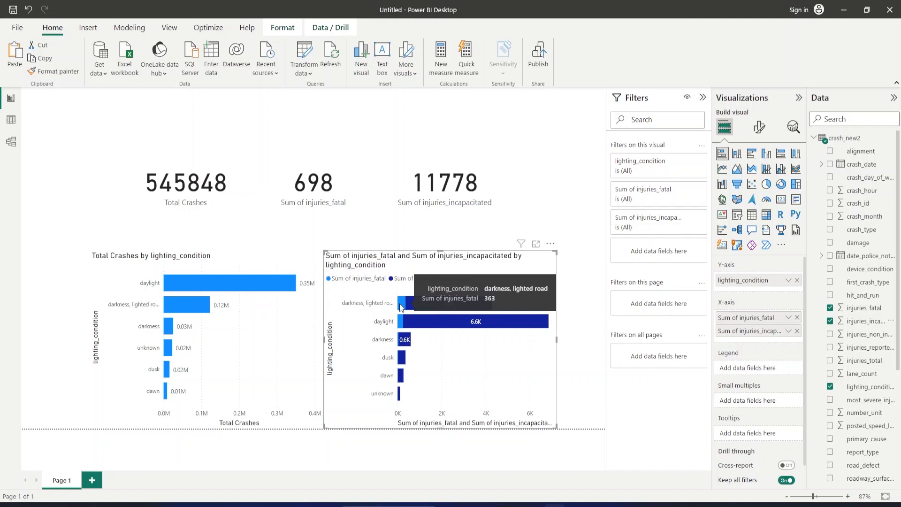
{"action": "mouse_move", "coordinate": [441, 328]}
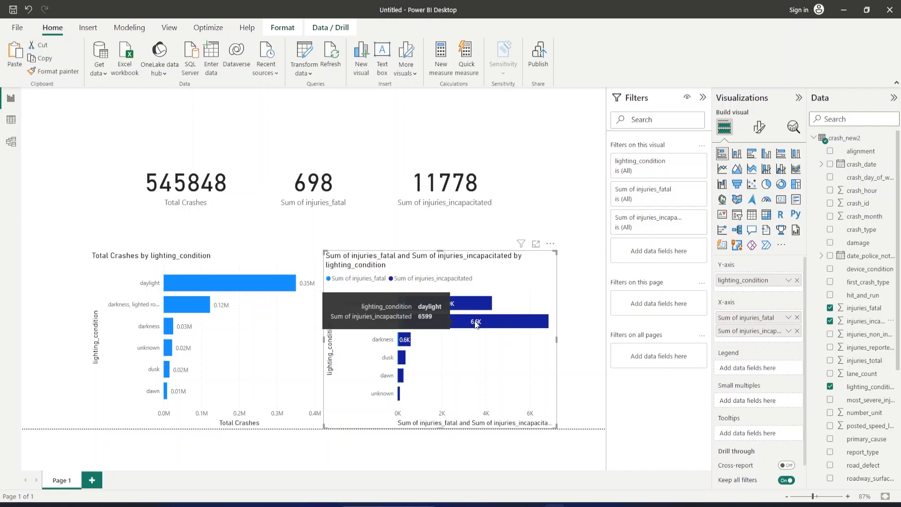
{"action": "left_click", "coordinate": [602, 322]}
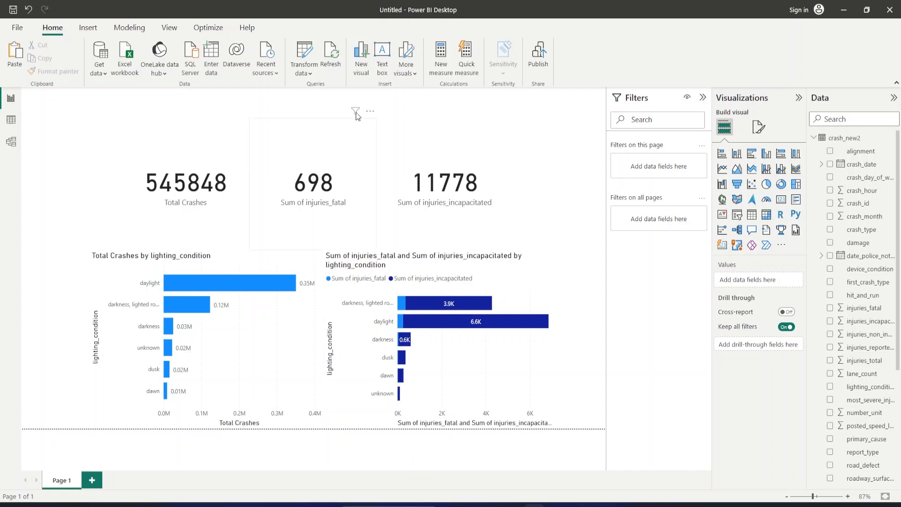
Insert a blank button and place it beside the injuries_incapacitated card, resized to a thin rectangle about as wide as the card's label.
{"action": "left_click", "coordinate": [88, 28]}
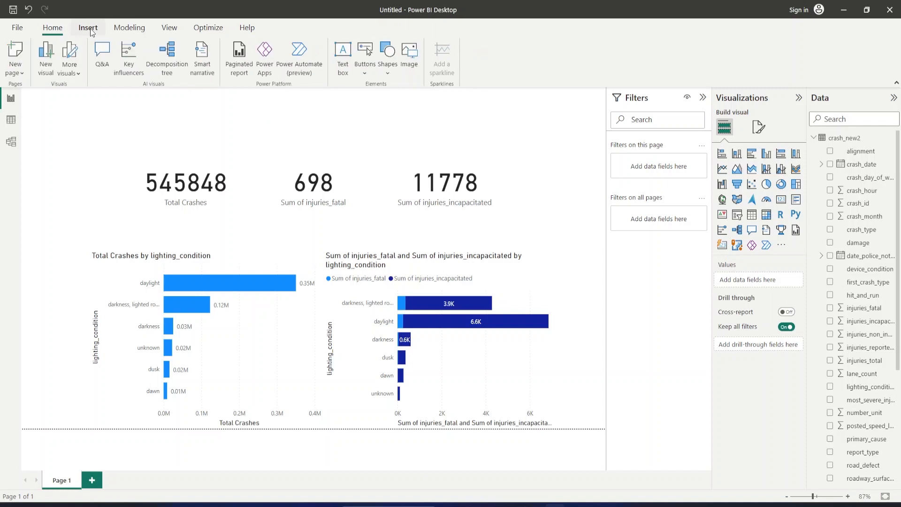
{"action": "left_click", "coordinate": [360, 74]}
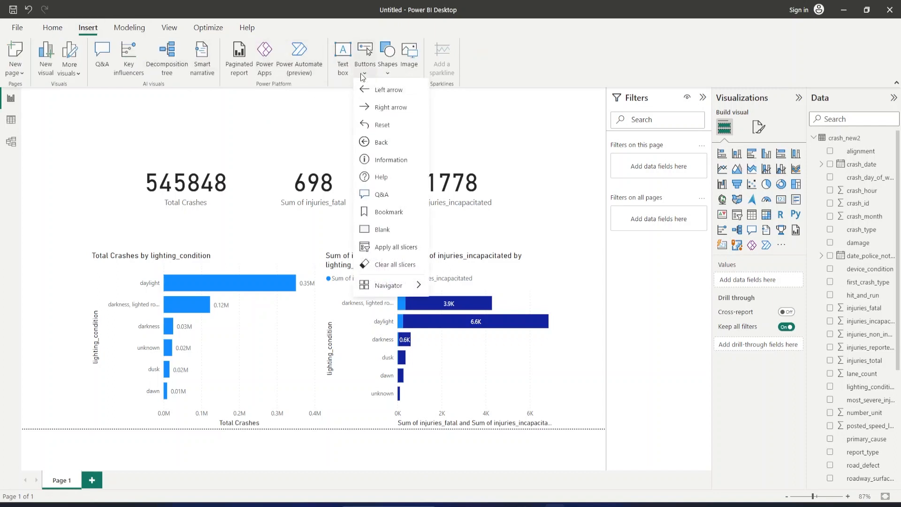
{"action": "left_click", "coordinate": [380, 234]}
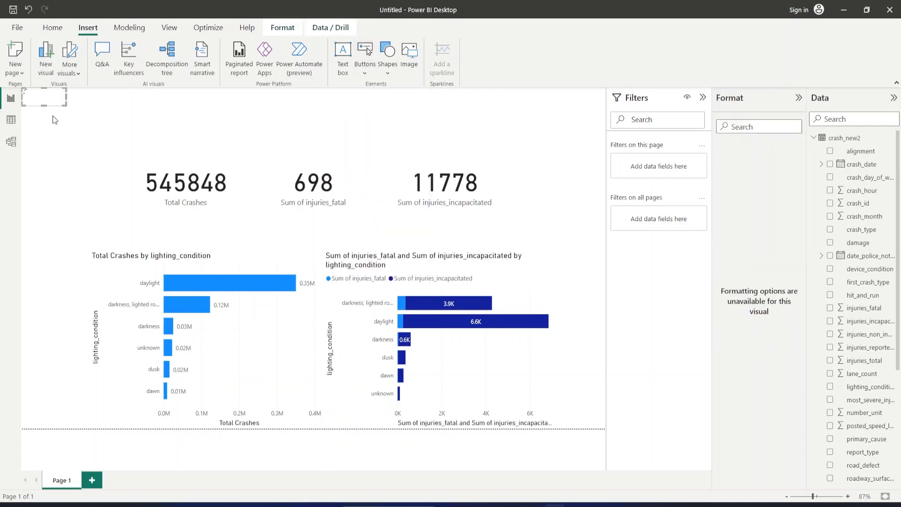
{"action": "left_click_drag", "start_coordinate": [39, 106], "coordinate": [597, 136]}
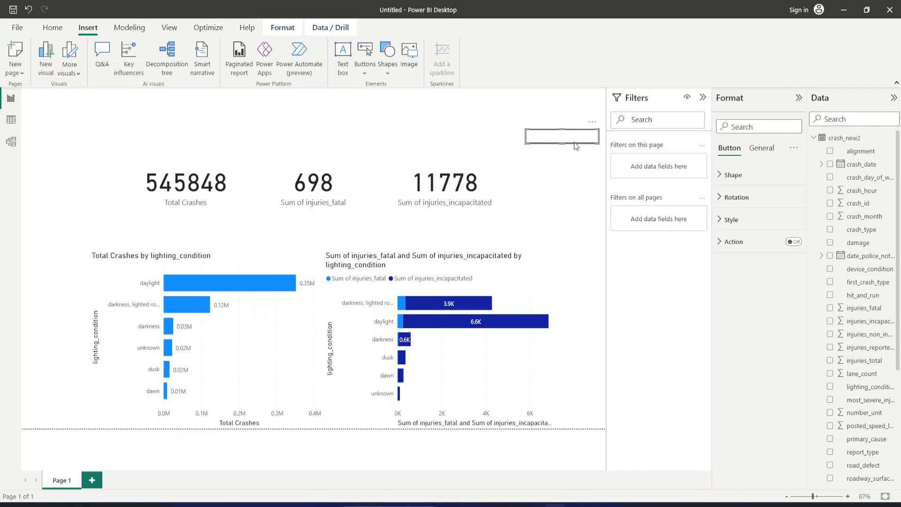
{"action": "left_click", "coordinate": [573, 164]}
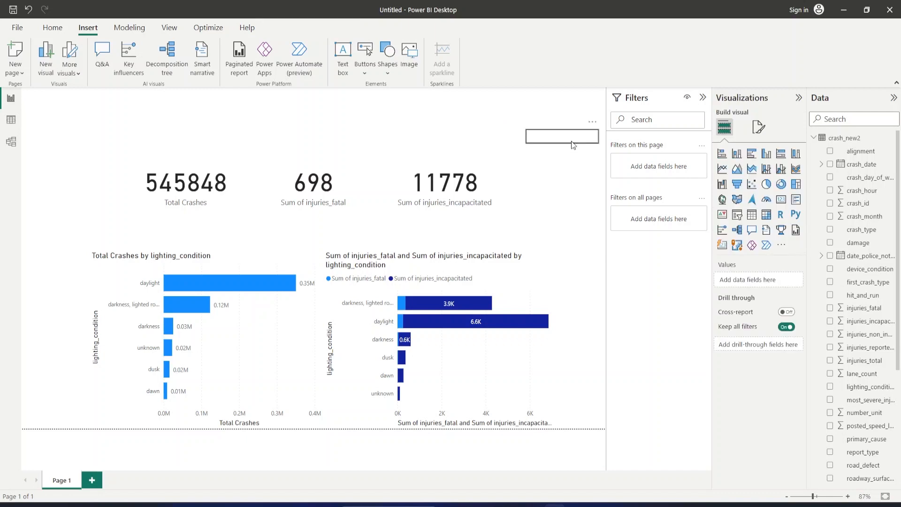
Make four copies of the blank button and arrange them in a column beneath the original.
{"action": "left_click", "coordinate": [573, 146]}
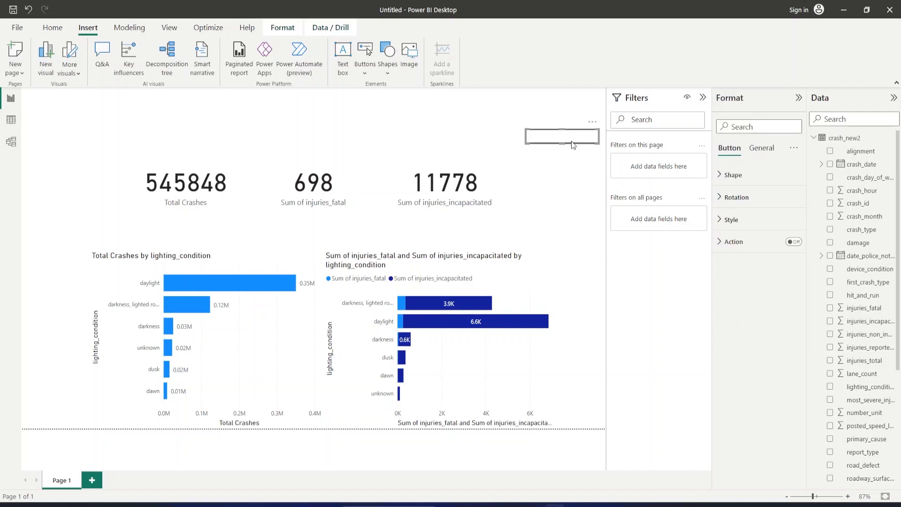
{"action": "key", "text": "ctrl+v"}
{"action": "key", "text": "ctrl+v"}
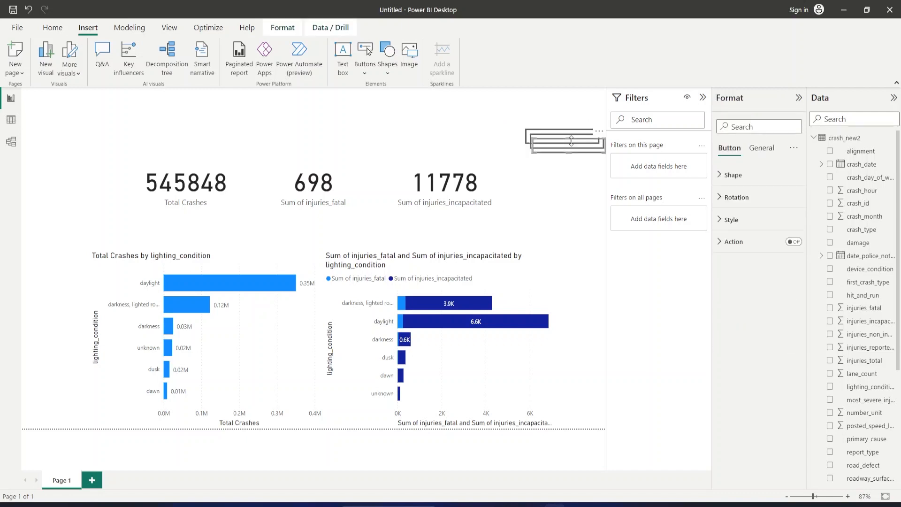
{"action": "key", "text": "ctrl+v"}
{"action": "key", "text": "ctrl+v"}
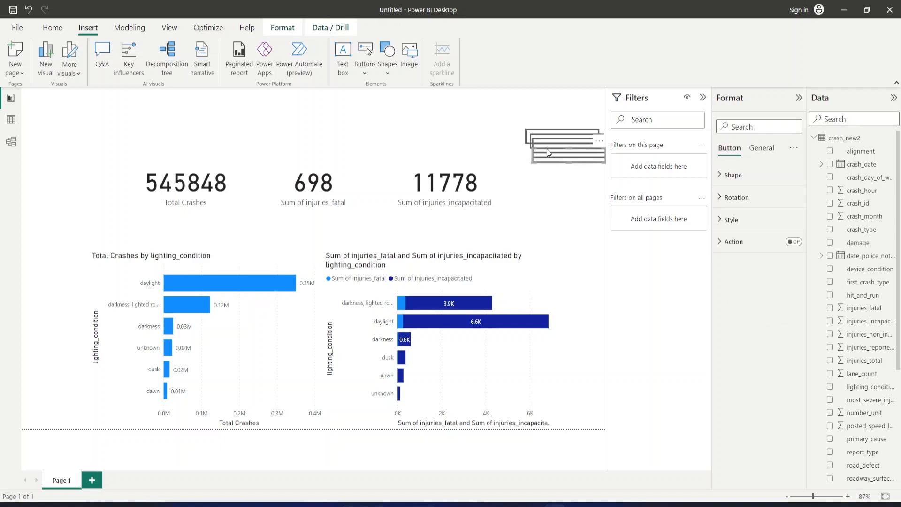
{"action": "left_click_drag", "start_coordinate": [548, 152], "coordinate": [543, 198]}
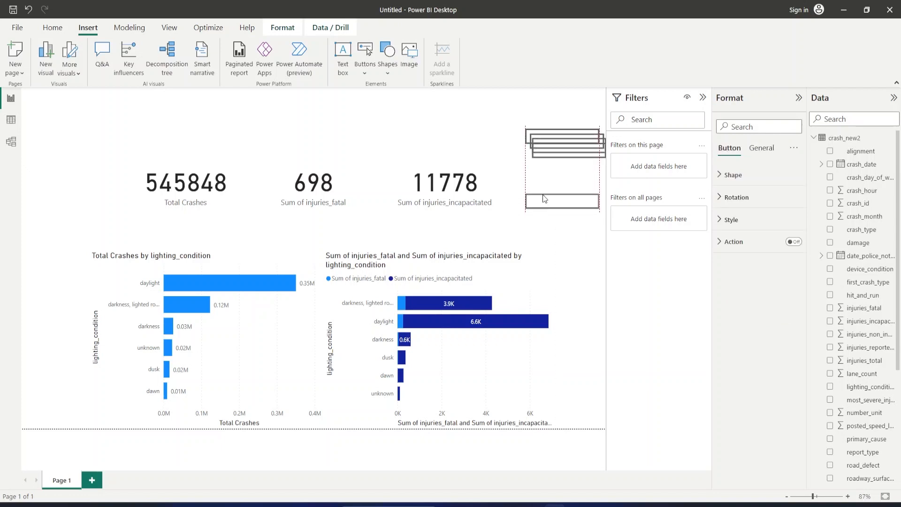
{"action": "left_click_drag", "start_coordinate": [550, 143], "coordinate": [543, 172]}
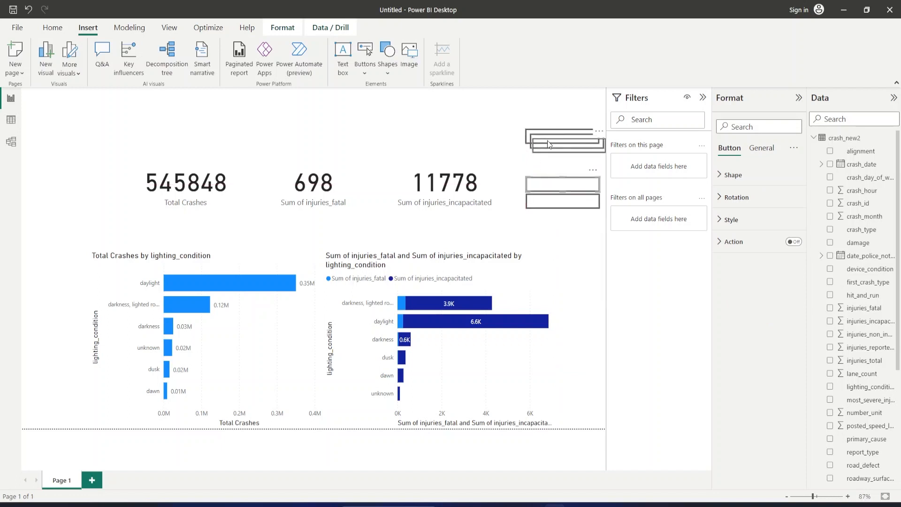
{"action": "mouse_move", "coordinate": [548, 140]}
{"action": "left_mouse_down"}
{"action": "mouse_move", "coordinate": [544, 164]}
{"action": "mouse_move", "coordinate": [542, 151]}
{"action": "left_mouse_up"}
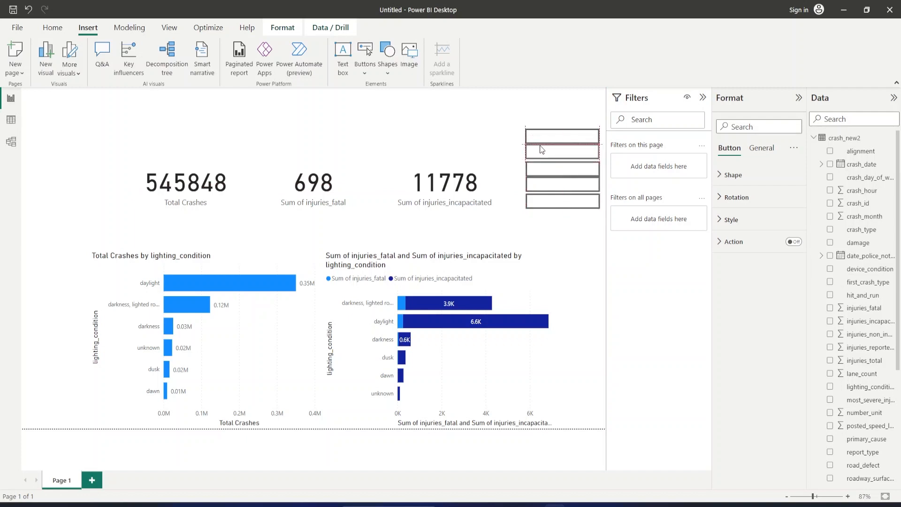
Tighten the spacing of the five stacked buttons so they form an even column without gaps.
{"action": "left_click", "coordinate": [507, 155]}
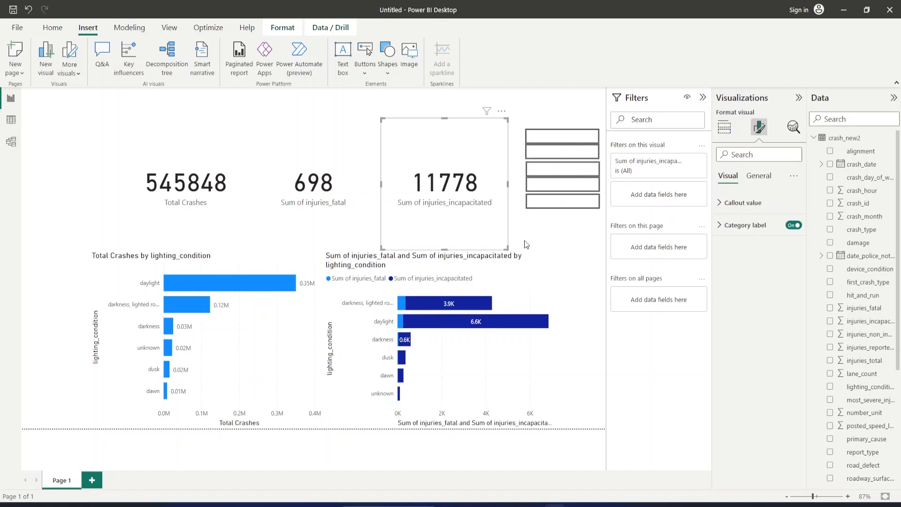
{"action": "left_click", "coordinate": [557, 154]}
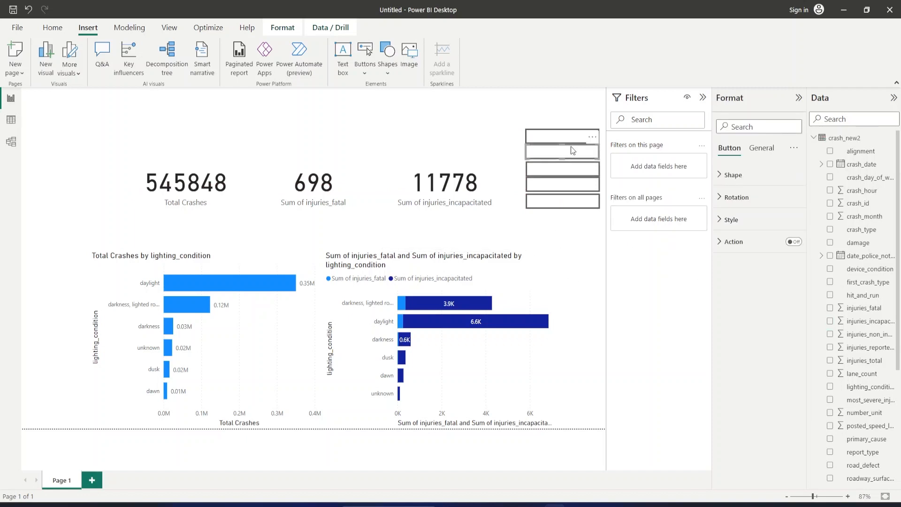
{"action": "mouse_move", "coordinate": [573, 150]}
{"action": "left_mouse_down"}
{"action": "mouse_move", "coordinate": [573, 128]}
{"action": "mouse_move", "coordinate": [576, 138]}
{"action": "left_mouse_up"}
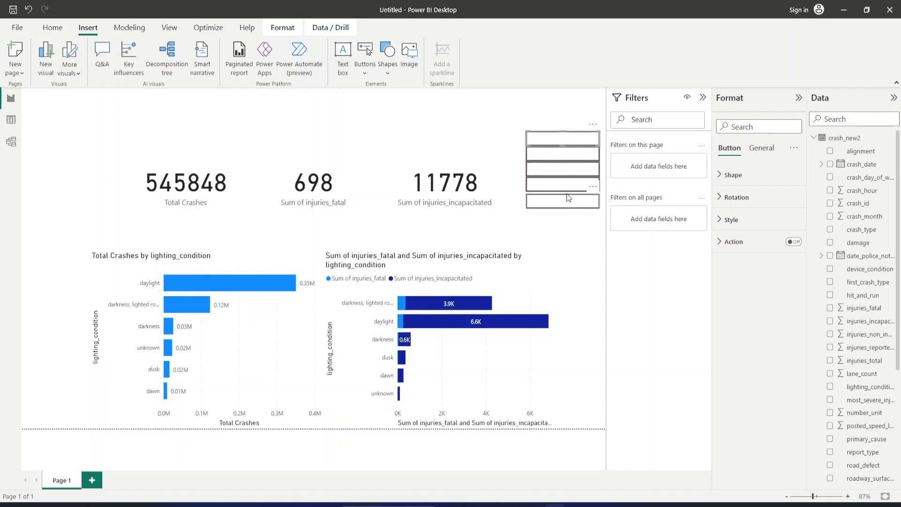
{"action": "left_click", "coordinate": [567, 195]}
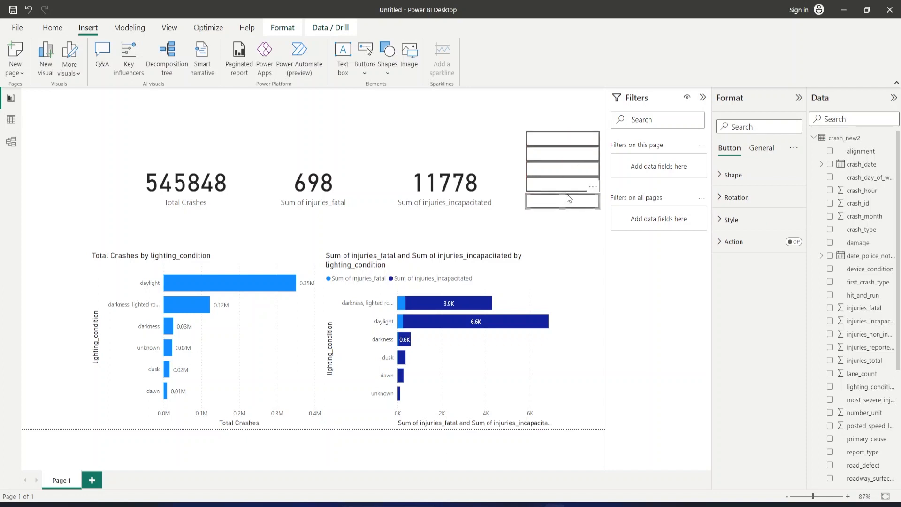
{"action": "left_click_drag", "start_coordinate": [567, 194], "coordinate": [568, 191]}
Turn on text for the uppermost button in the stack and label it "Lighting Condition".
{"action": "left_click", "coordinate": [556, 136]}
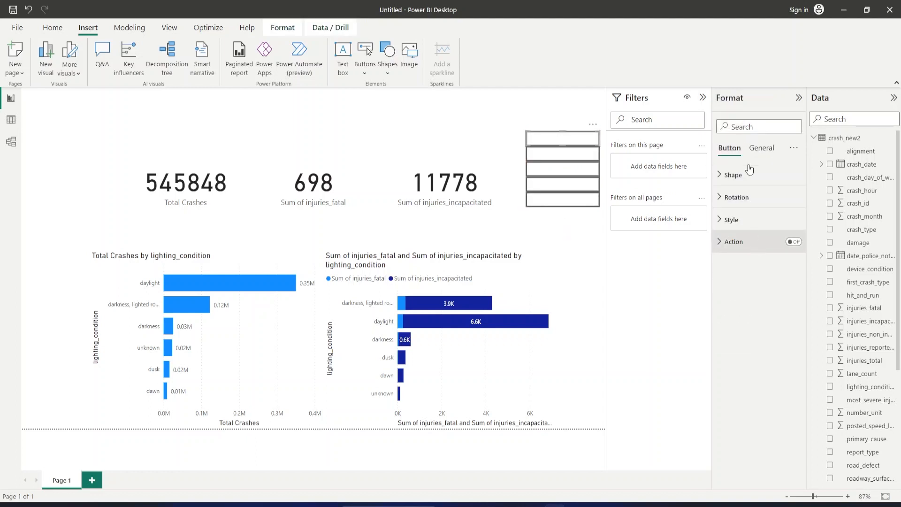
{"action": "left_click", "coordinate": [760, 147]}
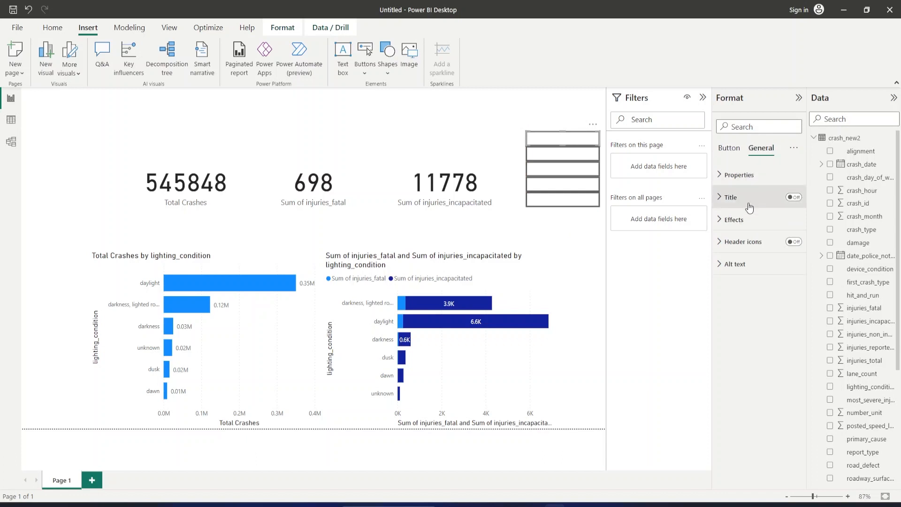
{"action": "left_click", "coordinate": [730, 149]}
{"action": "left_click", "coordinate": [733, 175]}
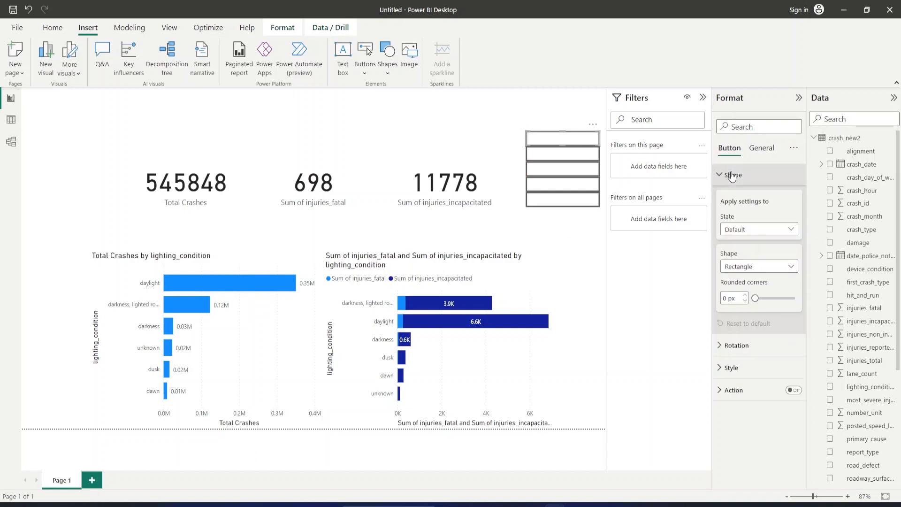
{"action": "left_click", "coordinate": [732, 176]}
{"action": "left_click", "coordinate": [731, 220]}
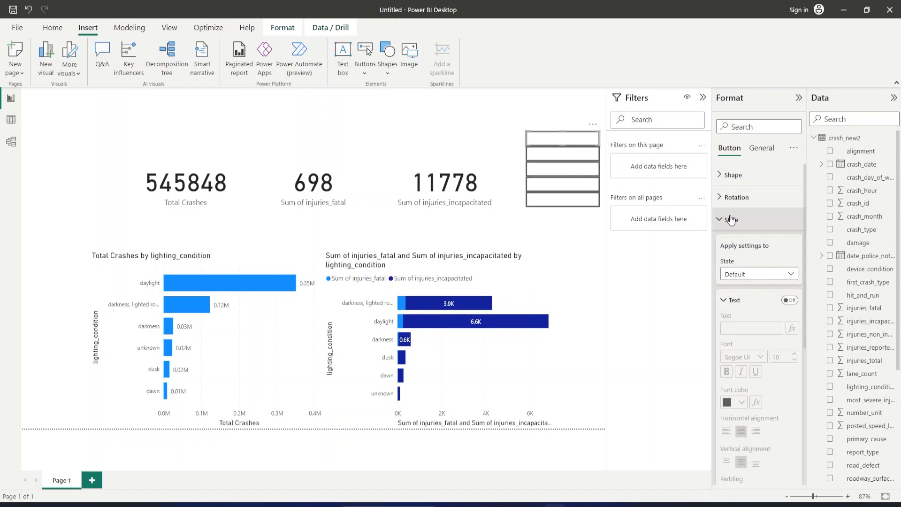
{"action": "left_click", "coordinate": [790, 301]}
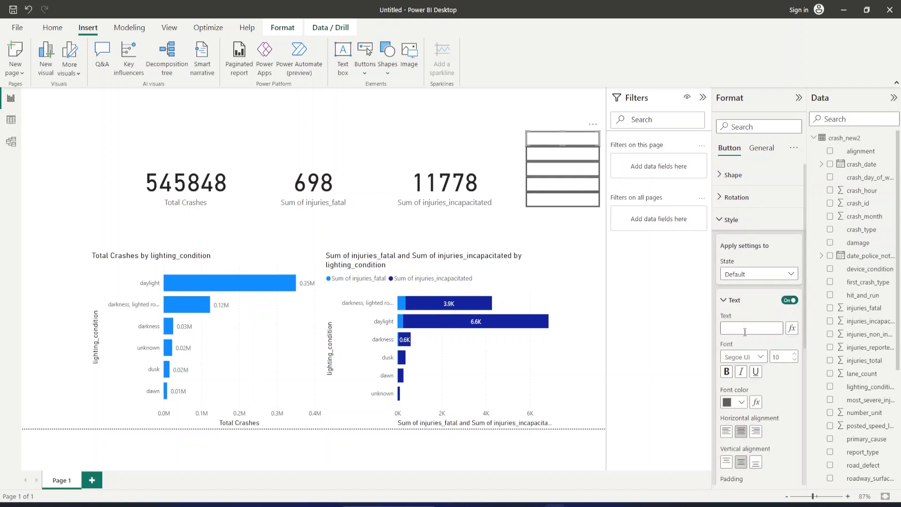
{"action": "type", "text": "Lighting Condition"}
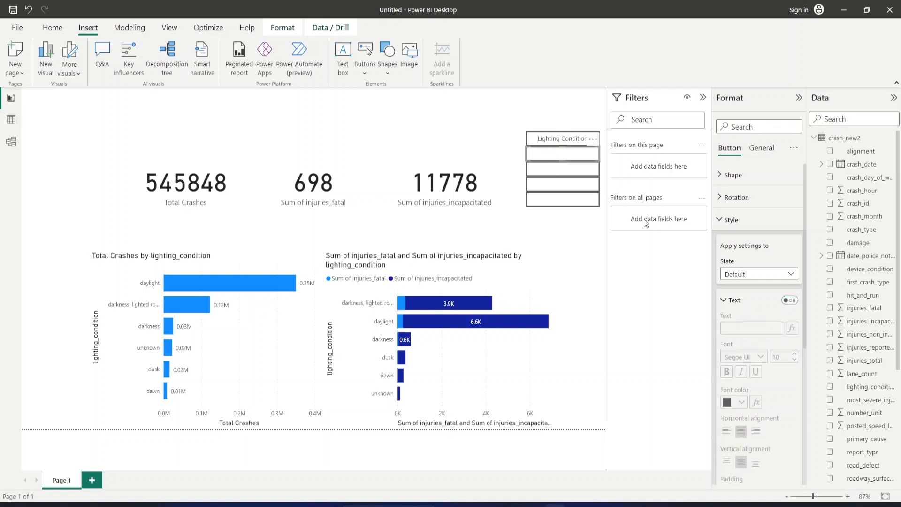
Turn on text for the second button in the stack and label it "Weather Condition".
{"action": "left_click", "coordinate": [785, 300]}
{"action": "left_click", "coordinate": [755, 328]}
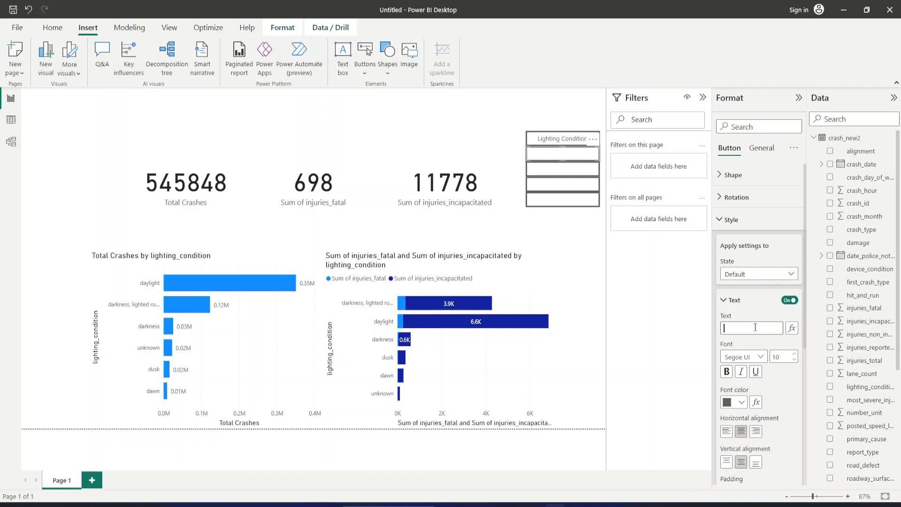
{"action": "type", "text": "Weather Condition"}
Turn on text for the third button in the stack and label it "First Crash Type".
{"action": "left_click", "coordinate": [560, 170]}
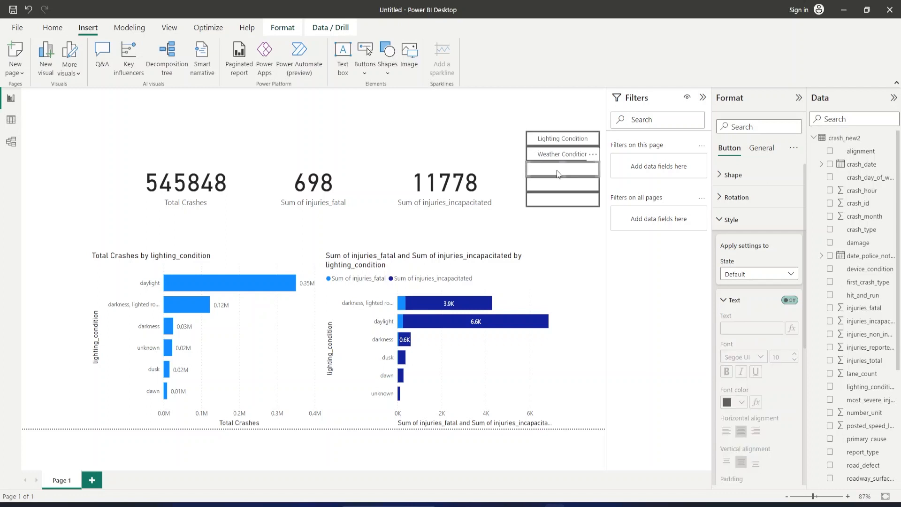
{"action": "left_click", "coordinate": [784, 300]}
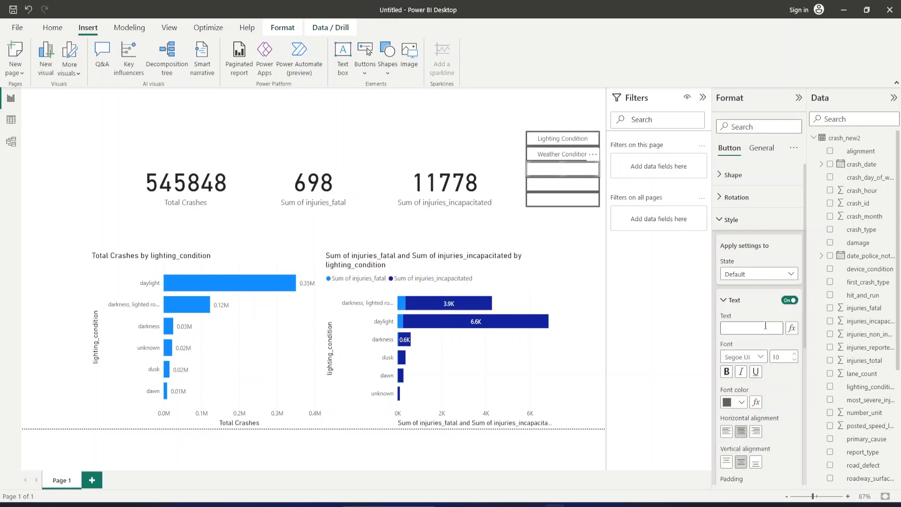
{"action": "type", "text": "First Crash Typwe"}
Turn on text for the fourth button in the stack and label it "Primary Cause".
{"action": "left_click", "coordinate": [565, 184]}
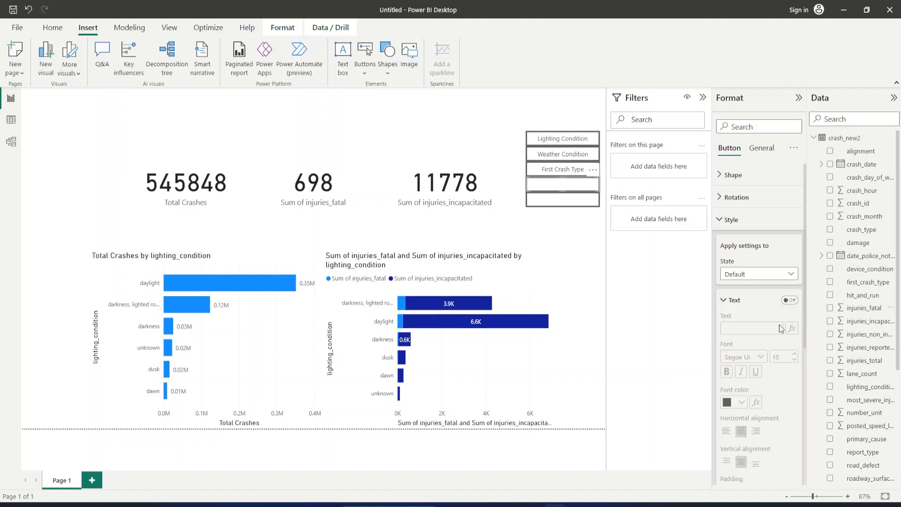
{"action": "left_click", "coordinate": [791, 300]}
{"action": "left_click", "coordinate": [753, 328]}
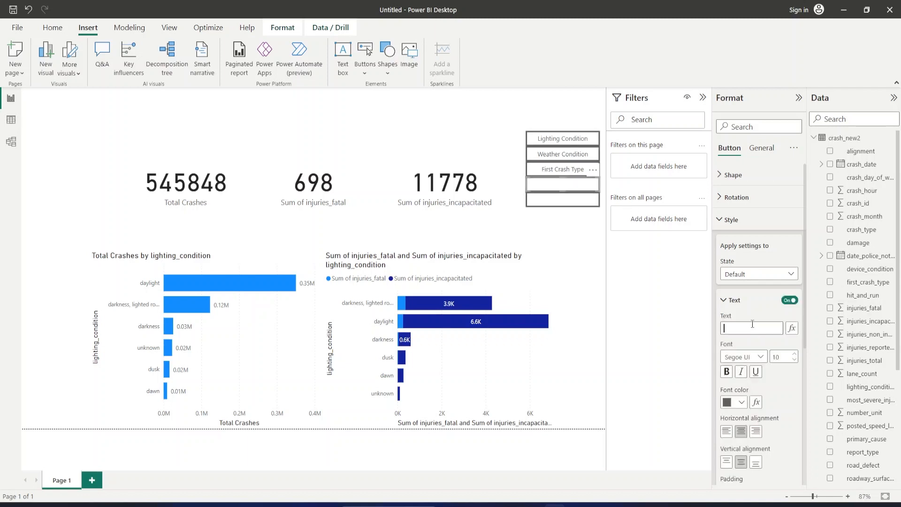
{"action": "type", "text": "Primary Coause"}
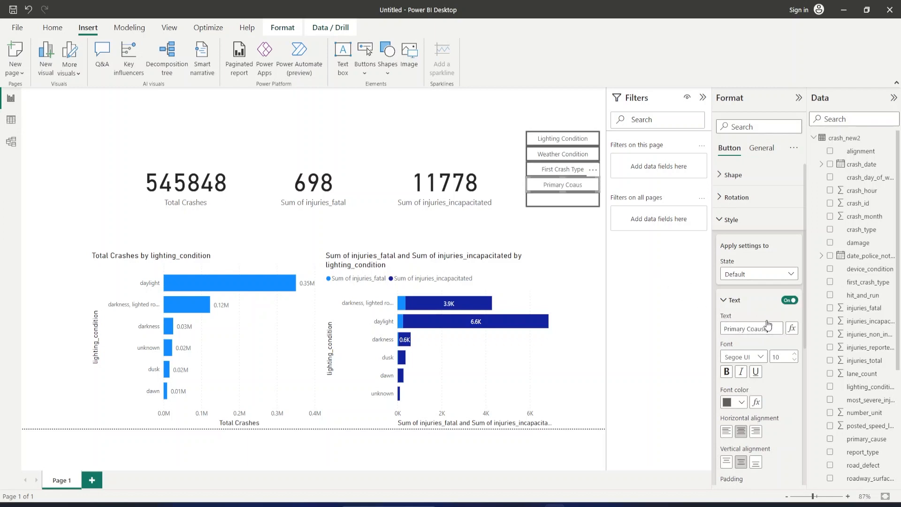
{"action": "left_click", "coordinate": [755, 329]}
{"action": "key", "text": "BackSpace"}
Turn on text for the last button in the stack and label it "Road Defect".
{"action": "left_click", "coordinate": [576, 202]}
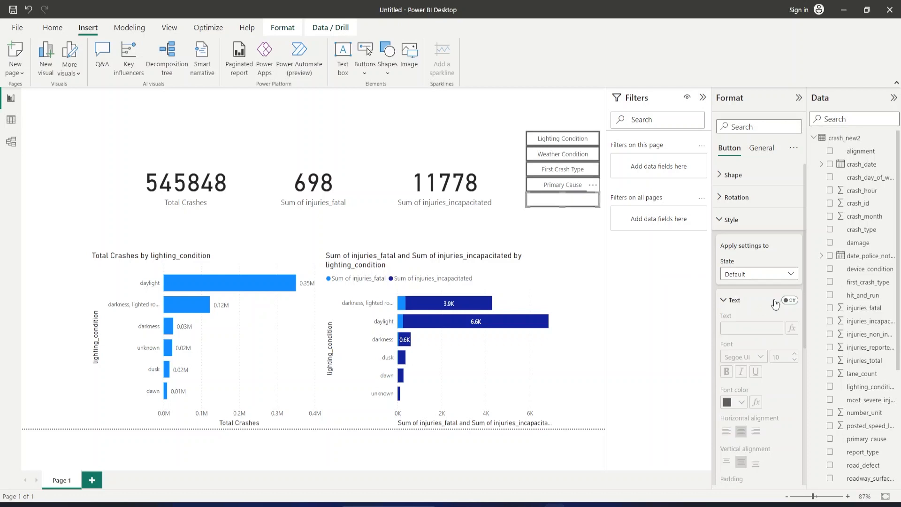
{"action": "left_click", "coordinate": [790, 300]}
{"action": "left_click", "coordinate": [755, 330]}
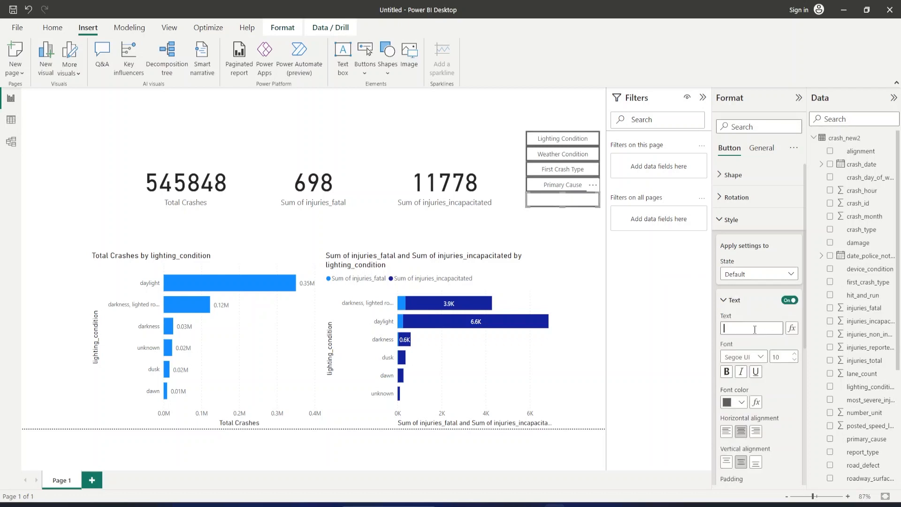
{"action": "type", "text": "Road Defect"}
{"action": "left_click", "coordinate": [589, 228]}
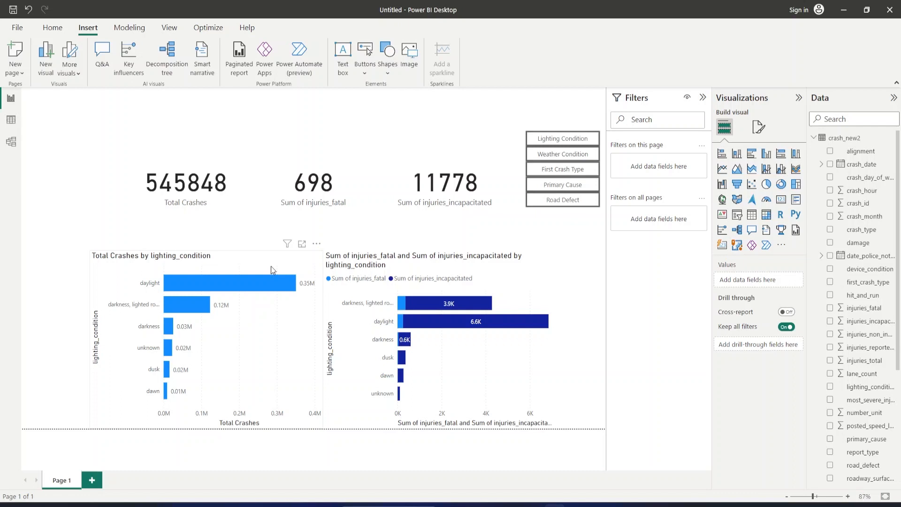
Replace lighting_condition with most_severe_injury on the Y-axis of the Total Crashes bar chart.
{"action": "left_click", "coordinate": [242, 259]}
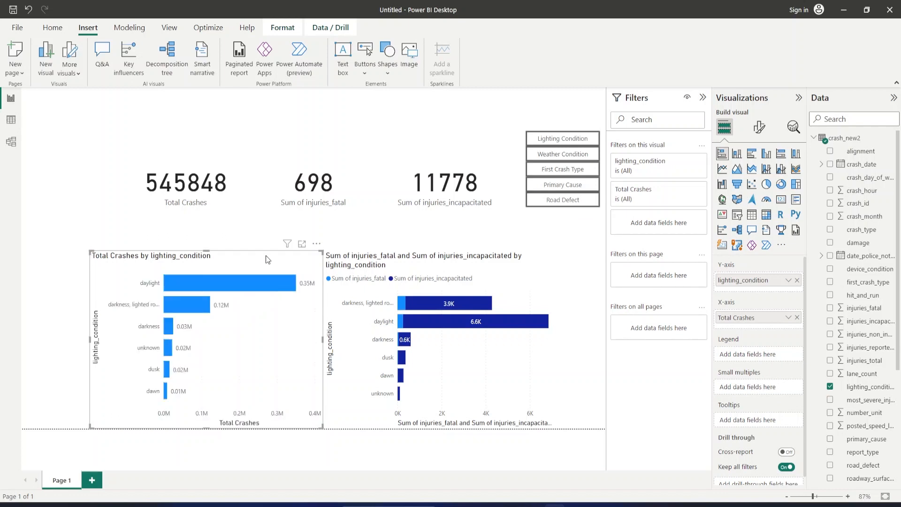
{"action": "left_click", "coordinate": [796, 280]}
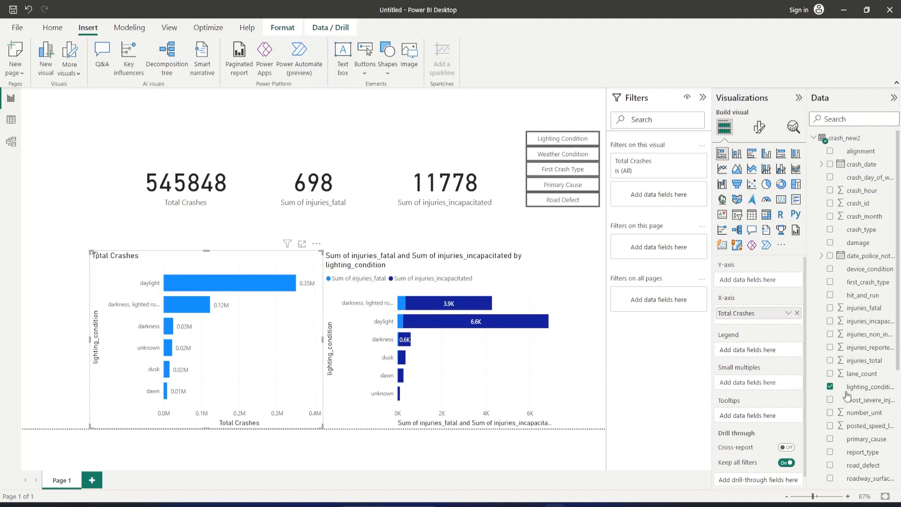
{"action": "scroll", "coordinate": [834, 443], "scroll_direction": "down", "scroll_amount": 1}
{"action": "scroll", "coordinate": [832, 450], "scroll_direction": "up", "scroll_amount": 1}
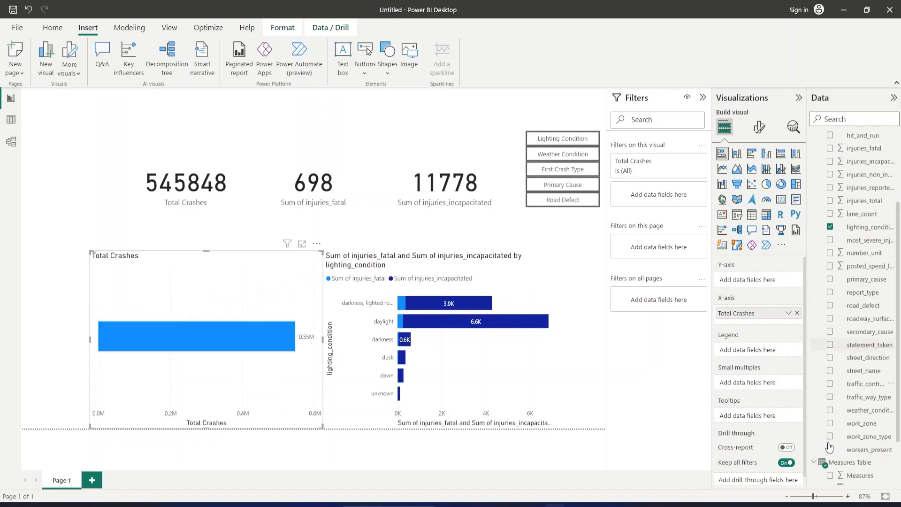
{"action": "left_click", "coordinate": [830, 402]}
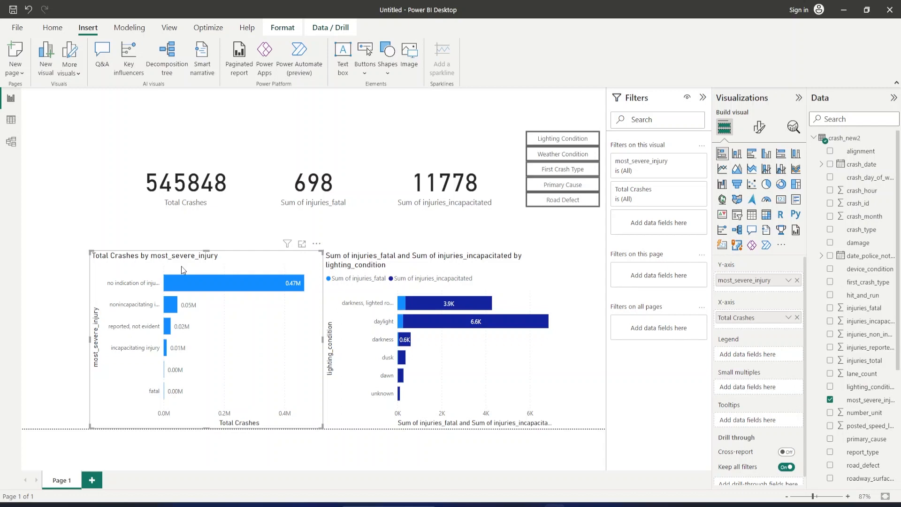
Duplicate the Total Crashes by most_severe_injury chart exactly over the original and set the copy's Y-axis to first_crash_type.
{"action": "key", "text": "ctrl+v"}
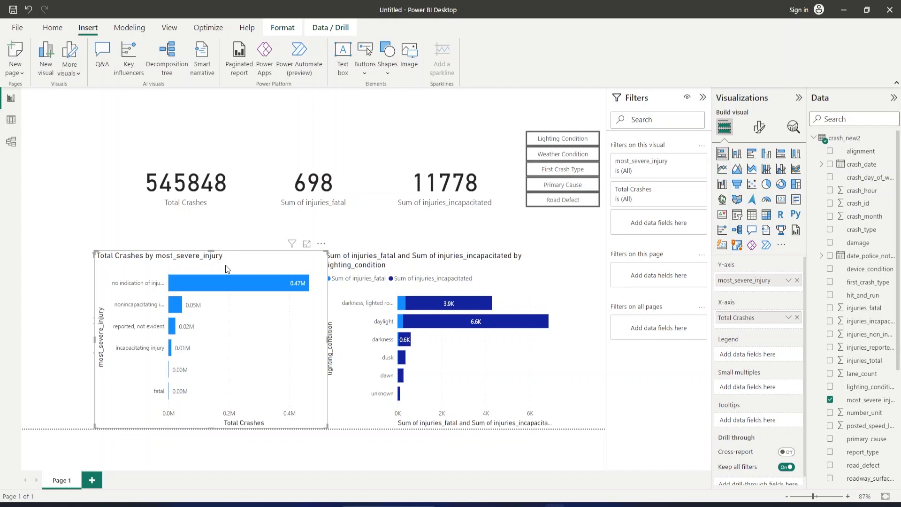
{"action": "left_click_drag", "start_coordinate": [225, 265], "coordinate": [221, 269]}
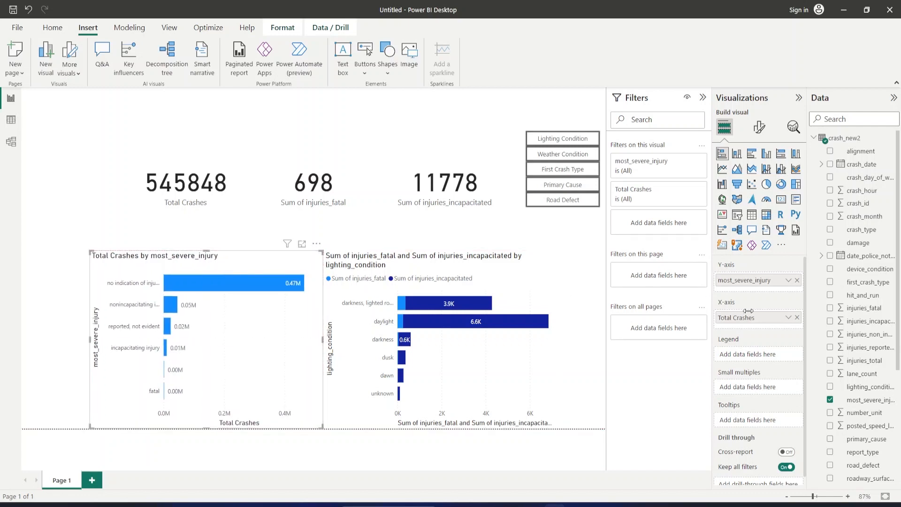
{"action": "left_click", "coordinate": [797, 281]}
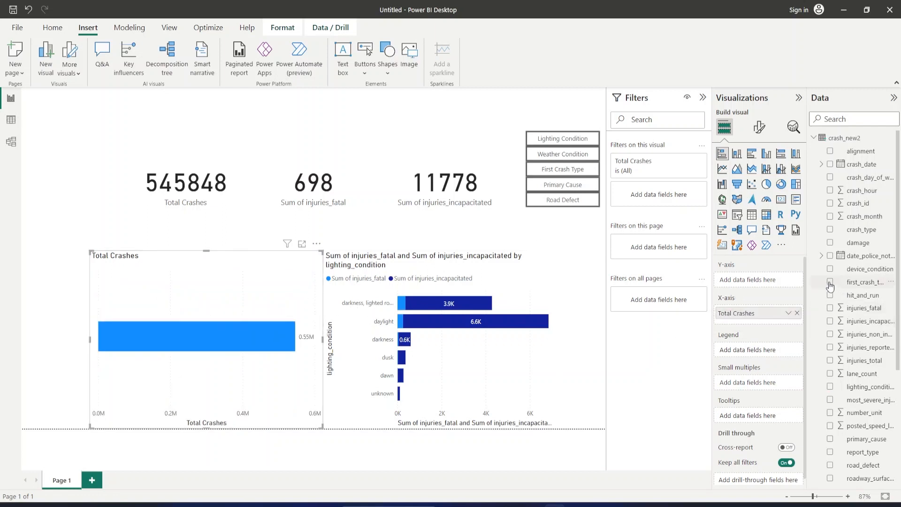
{"action": "left_click", "coordinate": [830, 283]}
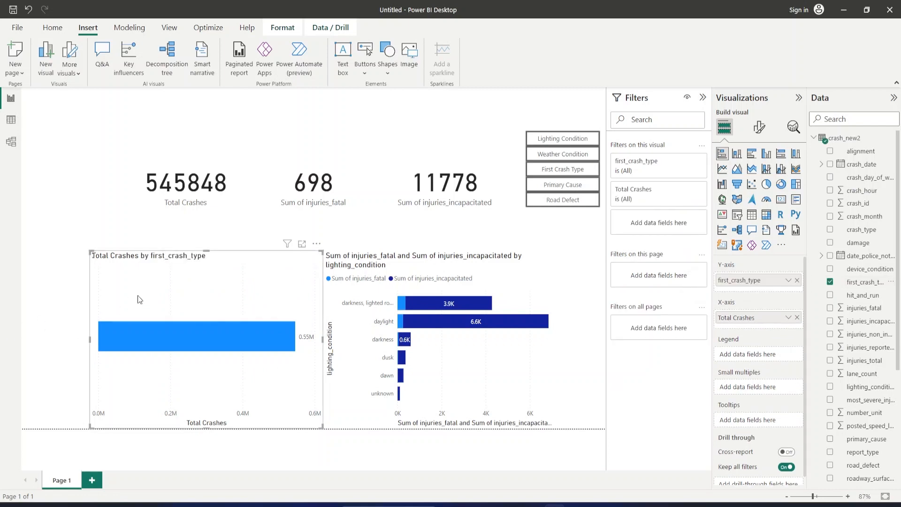
Move the first_crash_type chart aside and replace most_severe_injury with weather_condition on the Y-axis of the chart underneath.
{"action": "left_click_drag", "start_coordinate": [113, 358], "coordinate": [359, 361]}
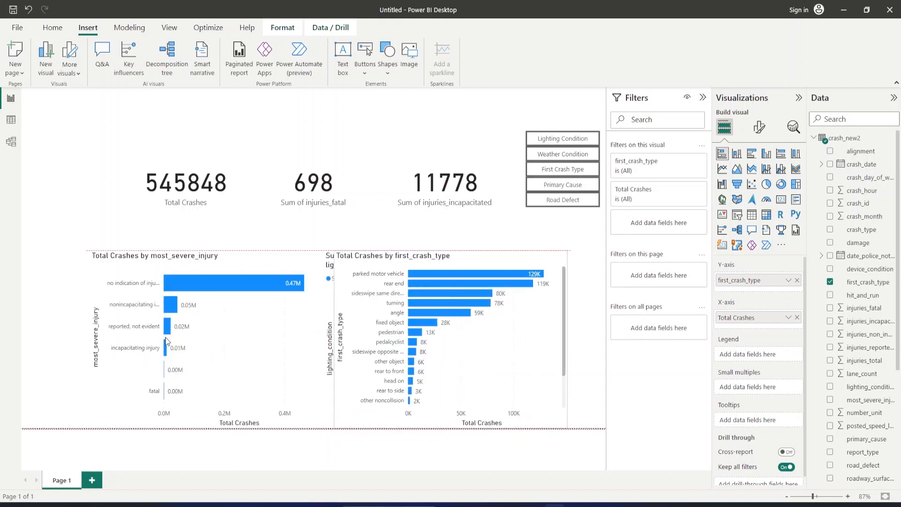
{"action": "left_click", "coordinate": [208, 333]}
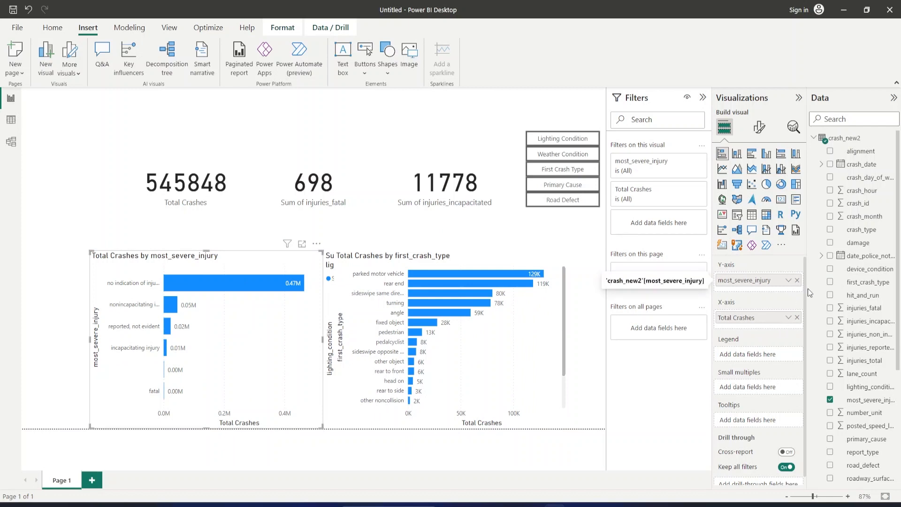
{"action": "left_click", "coordinate": [797, 281]}
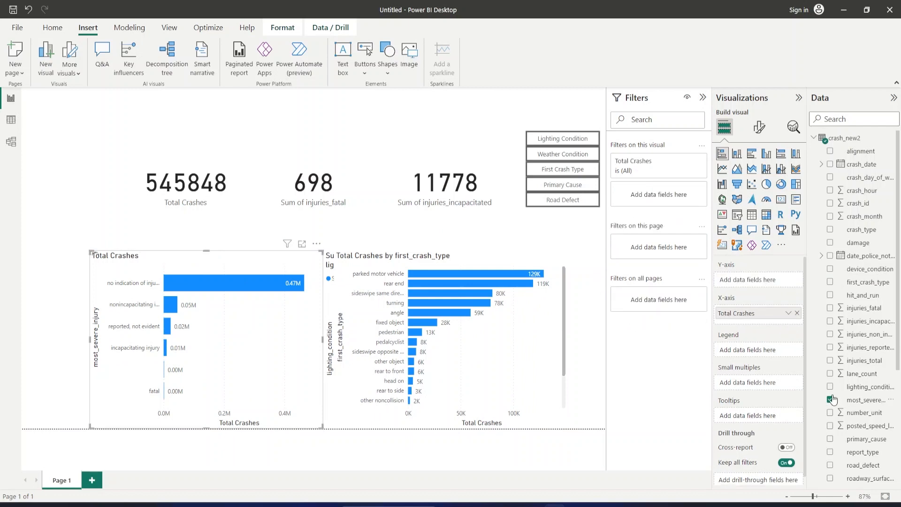
{"action": "scroll", "coordinate": [831, 415], "scroll_direction": "down", "scroll_amount": 5}
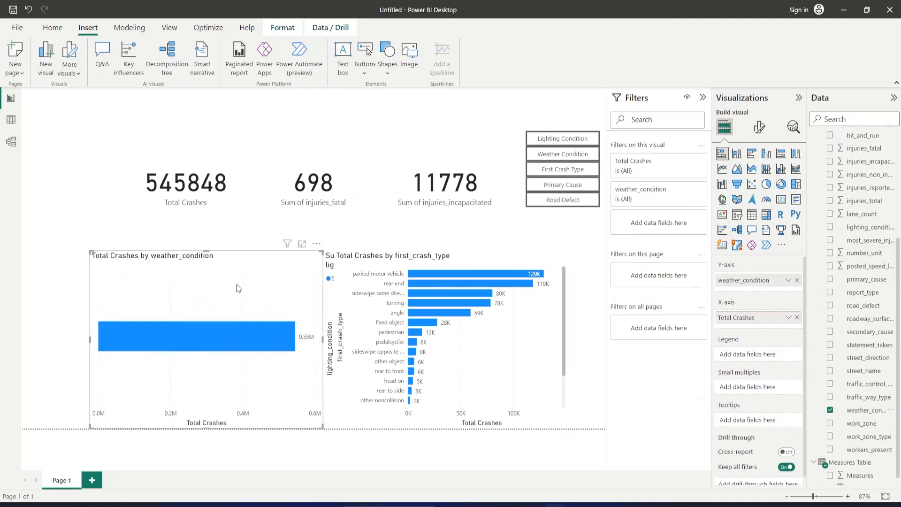
Stack the first_crash_type chart back over the weather_condition chart and change its Y-axis field to primary_cause.
{"action": "left_click_drag", "start_coordinate": [388, 294], "coordinate": [233, 297]}
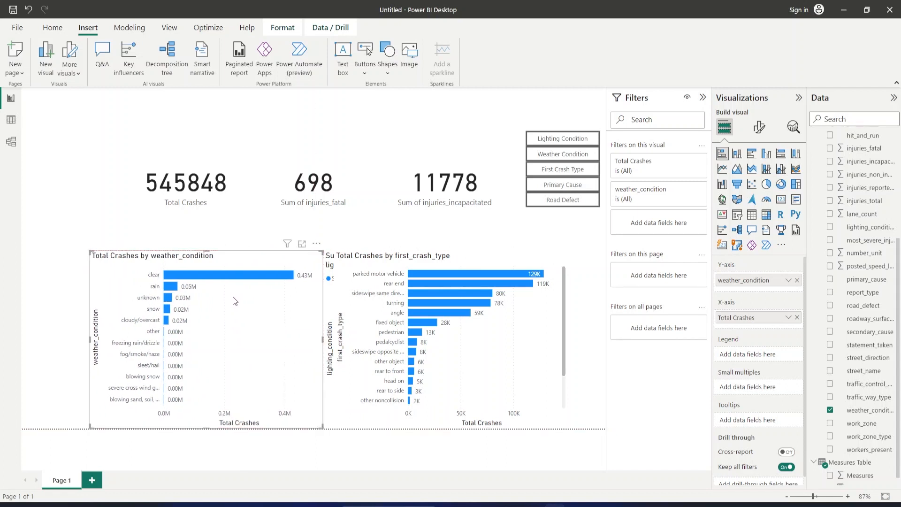
{"action": "left_click_drag", "start_coordinate": [451, 267], "coordinate": [210, 274]}
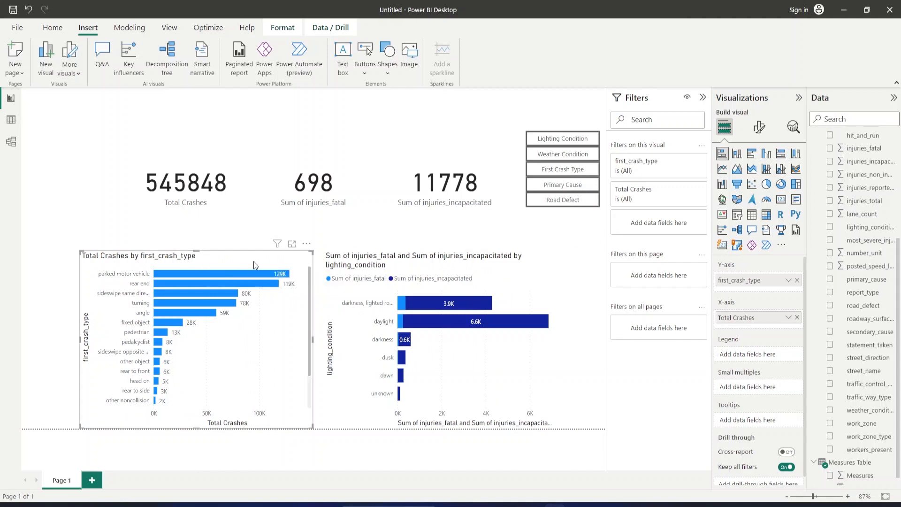
{"action": "left_click", "coordinate": [797, 281]}
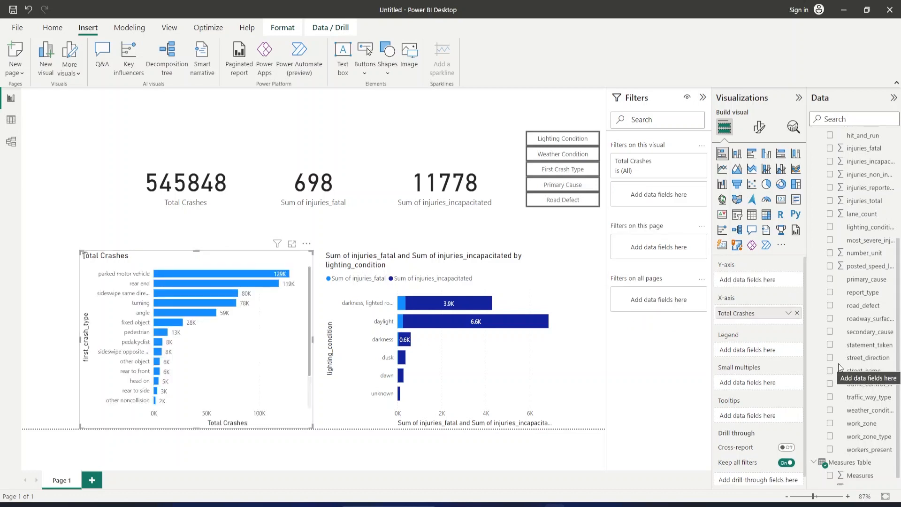
{"action": "left_click", "coordinate": [839, 281]}
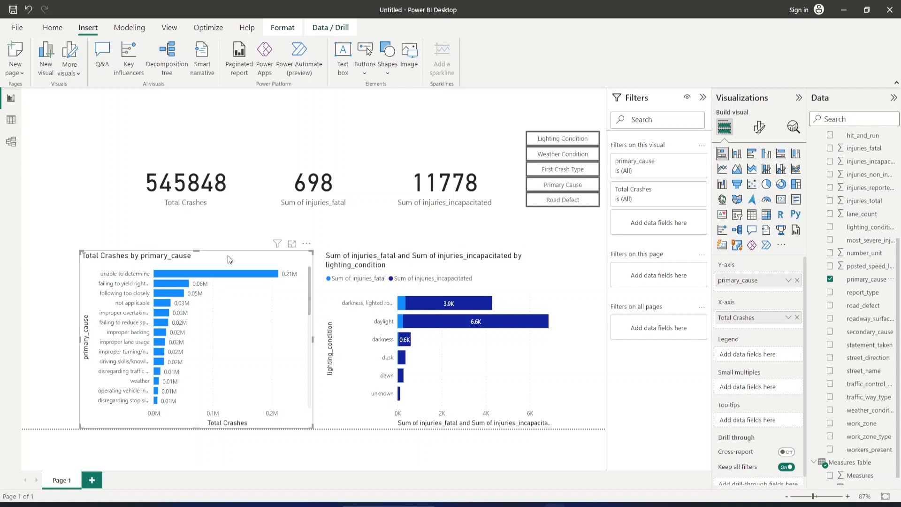
Duplicate the Total Crashes by primary_cause chart, align the copy over the original, and set its Y-axis to road_defect.
{"action": "key", "text": "Right"}
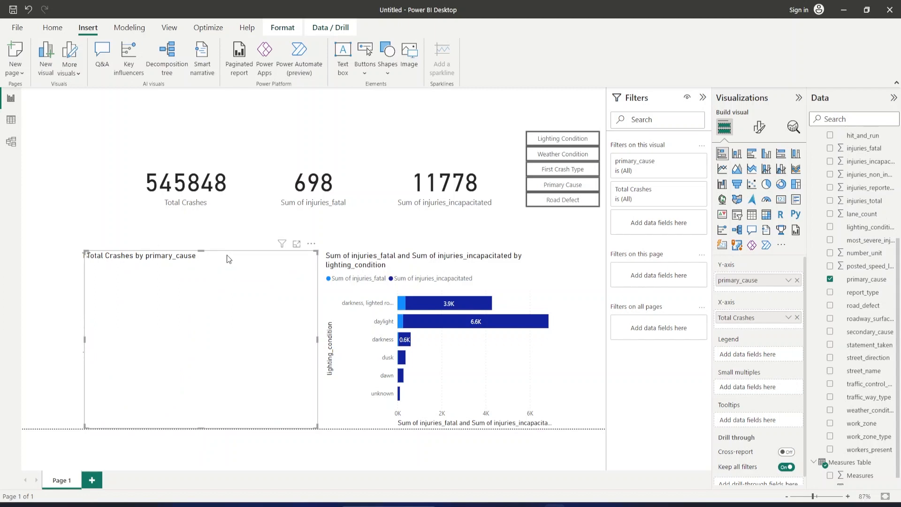
{"action": "left_click_drag", "start_coordinate": [239, 258], "coordinate": [233, 258]}
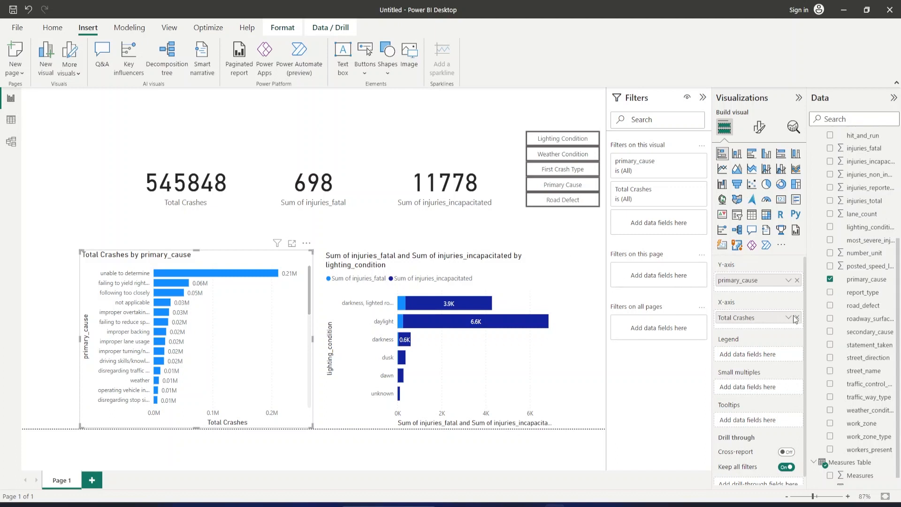
{"action": "left_click", "coordinate": [797, 281]}
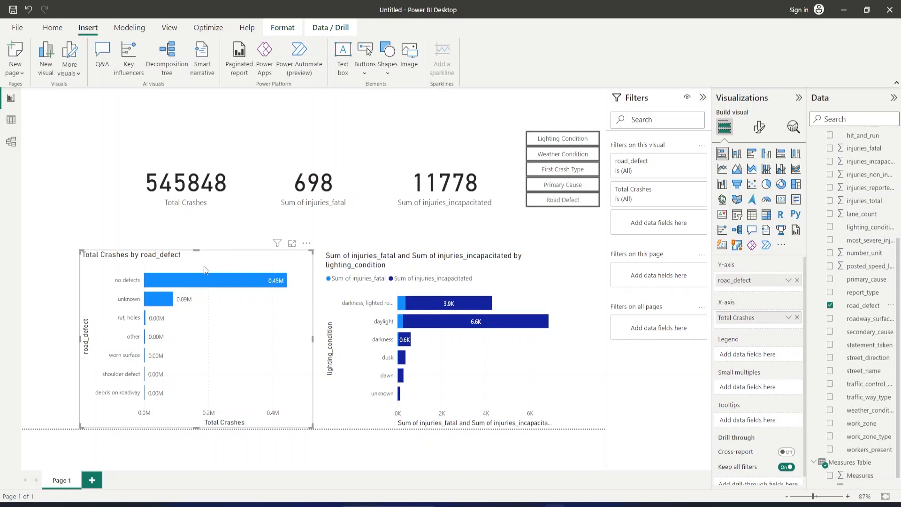
Duplicate the fatal and incapacitated injuries chart in place and replace lighting_condition with weather_condition on the copy's Y-axis.
{"action": "left_click", "coordinate": [434, 270]}
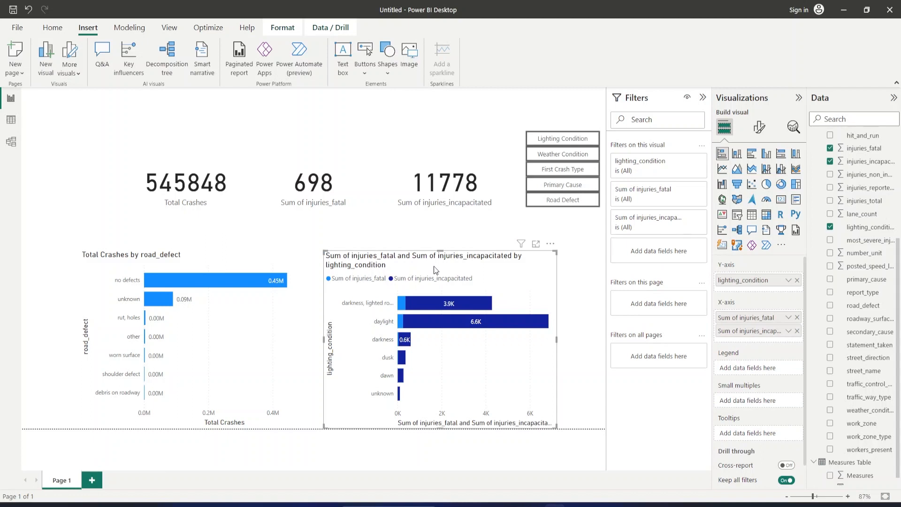
{"action": "key", "text": "ctrl+v"}
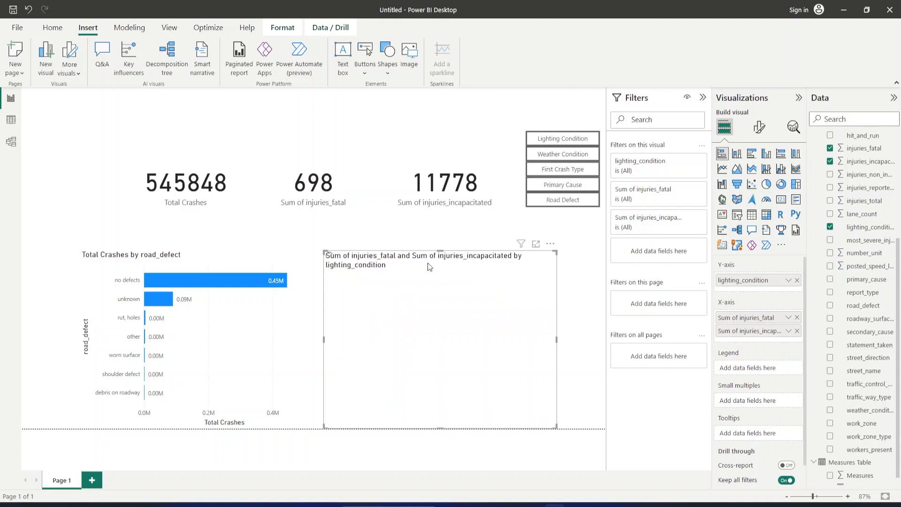
{"action": "left_click", "coordinate": [797, 281]}
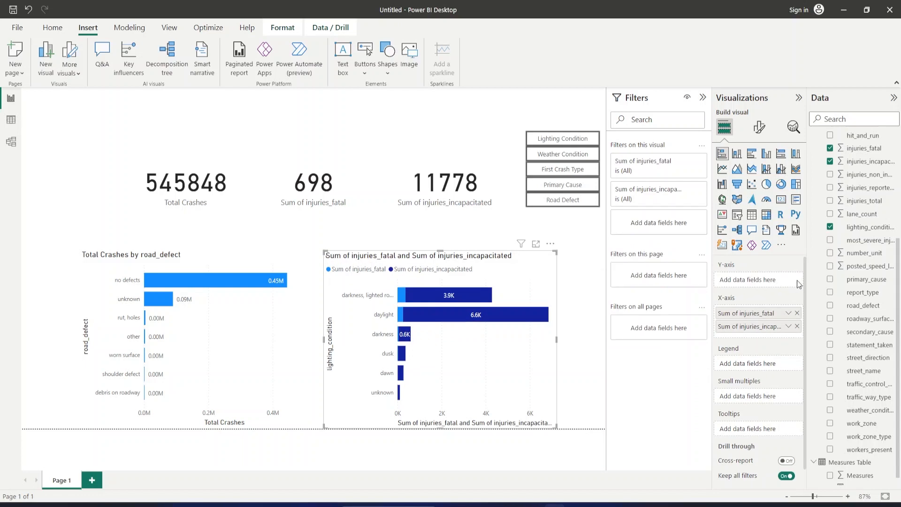
{"action": "left_click", "coordinate": [830, 413]}
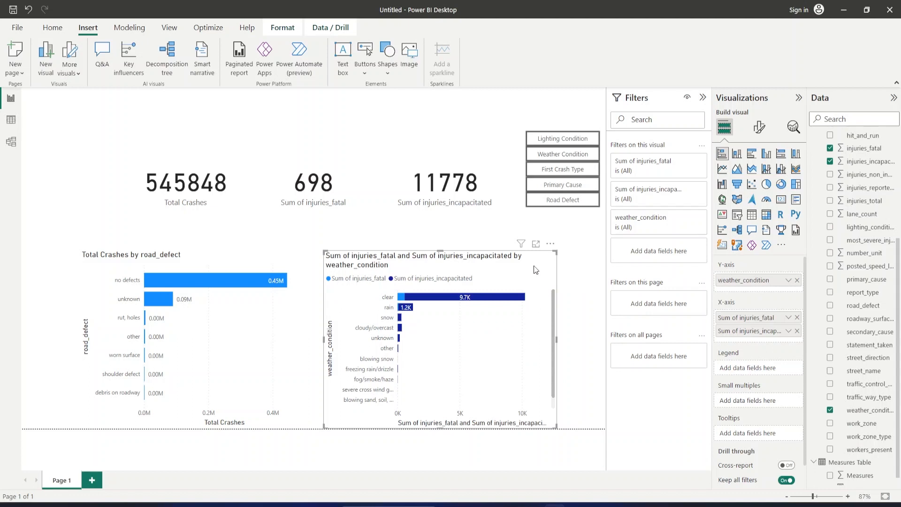
Duplicate the injuries by weather_condition chart, align the copy over the original, and set its Y-axis to first_crash_type.
{"action": "key", "text": "ctrl+v"}
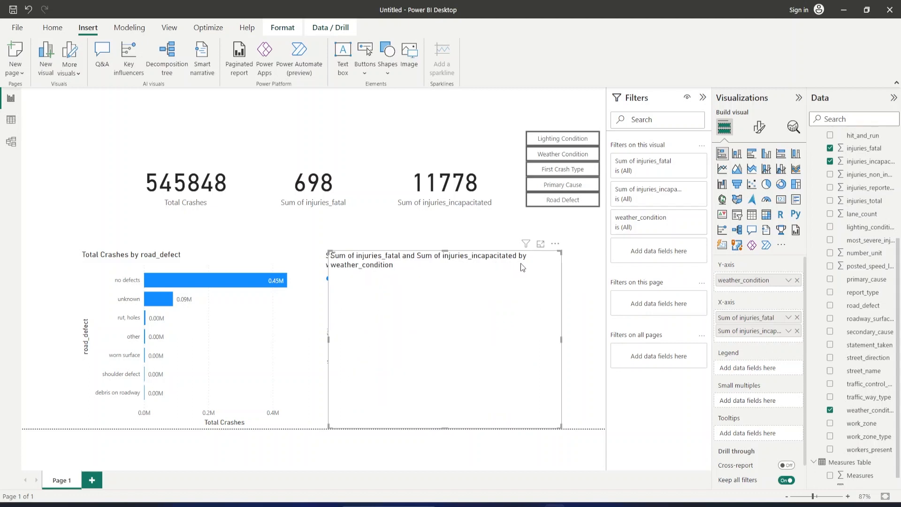
{"action": "left_click_drag", "start_coordinate": [530, 268], "coordinate": [526, 267]}
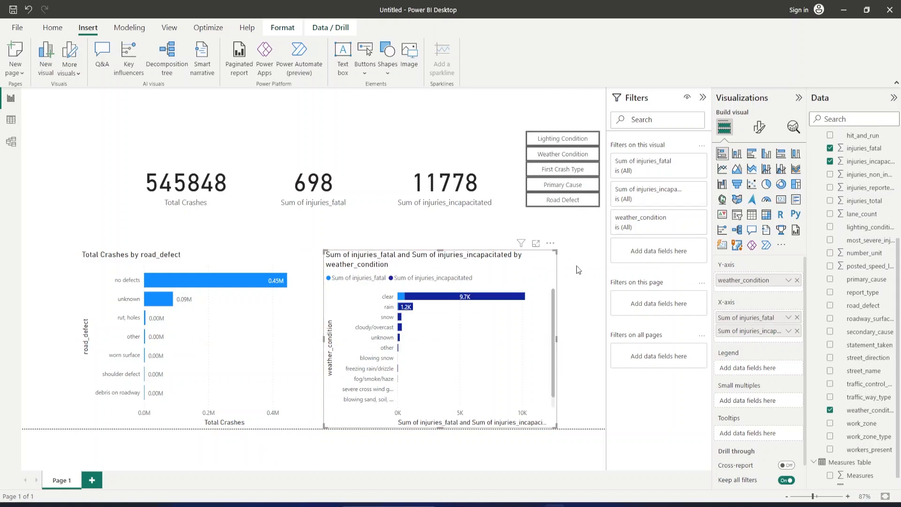
{"action": "left_click", "coordinate": [797, 281]}
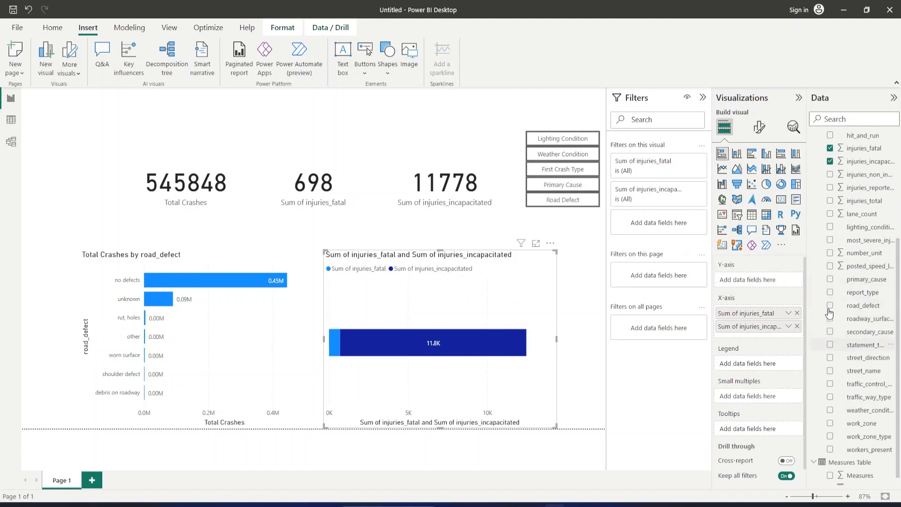
{"action": "scroll", "coordinate": [830, 338], "scroll_direction": "up", "scroll_amount": 5}
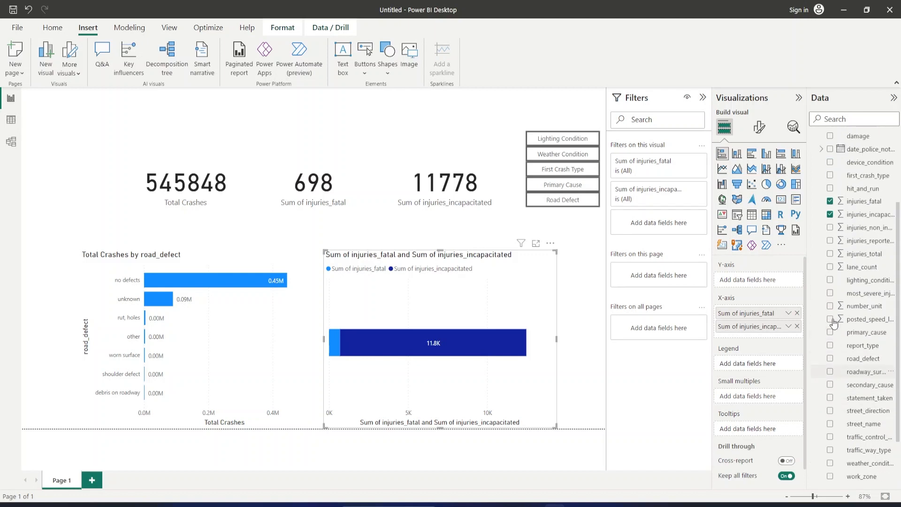
{"action": "left_click", "coordinate": [830, 282]}
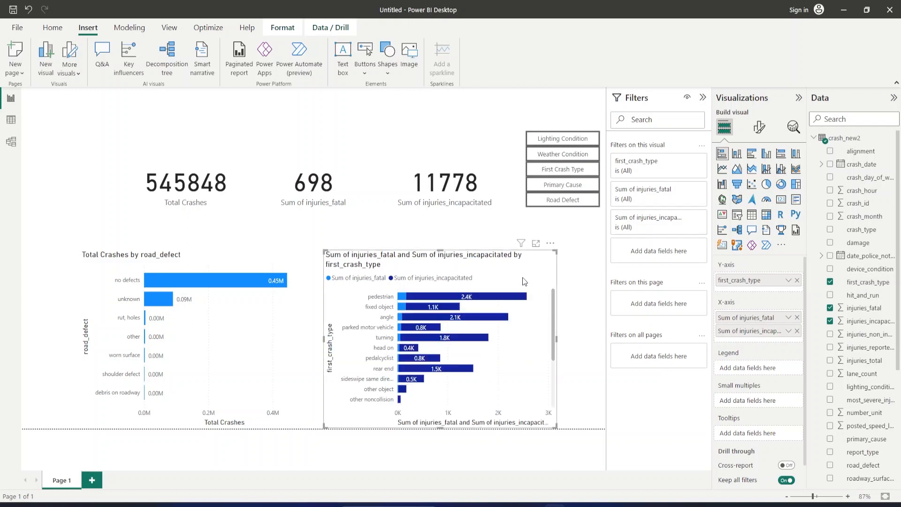
Duplicate the injuries by first_crash_type chart, align the copy over the original, and set its Y-axis to primary_cause.
{"action": "key", "text": "ctrl+v"}
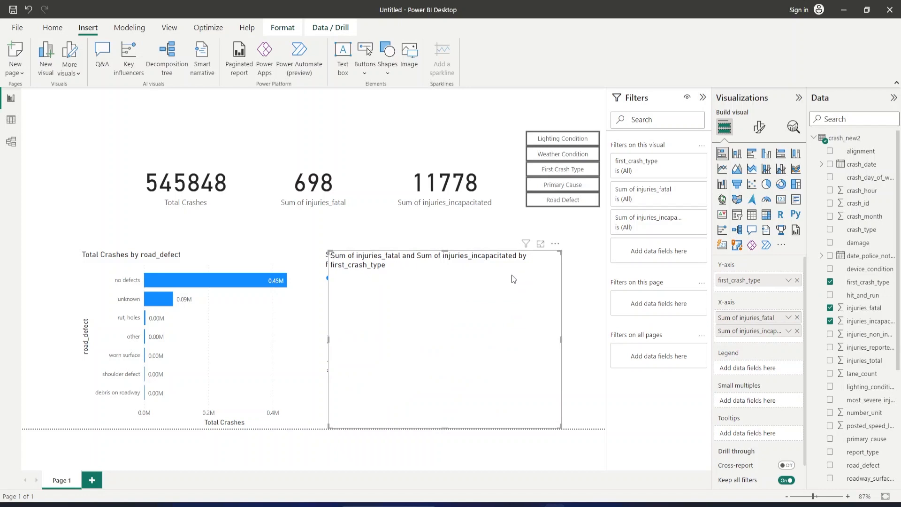
{"action": "left_click_drag", "start_coordinate": [539, 266], "coordinate": [534, 267]}
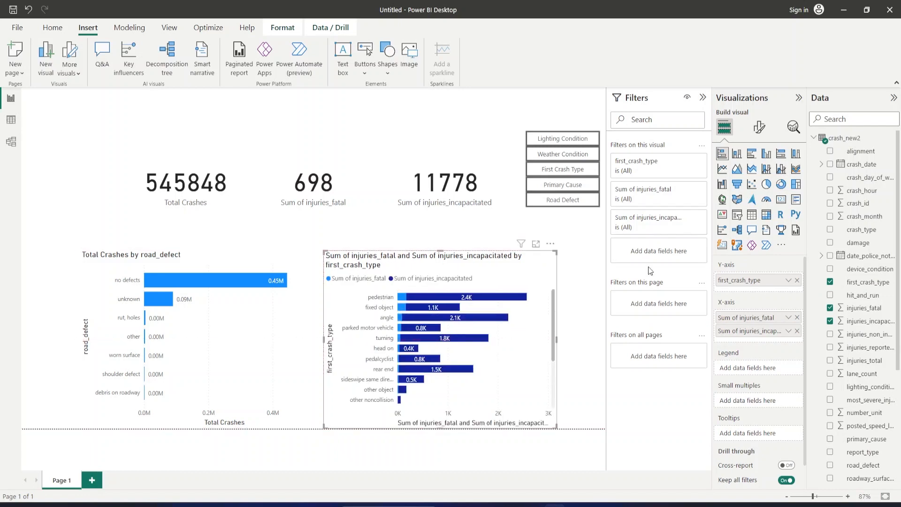
{"action": "left_click", "coordinate": [797, 282]}
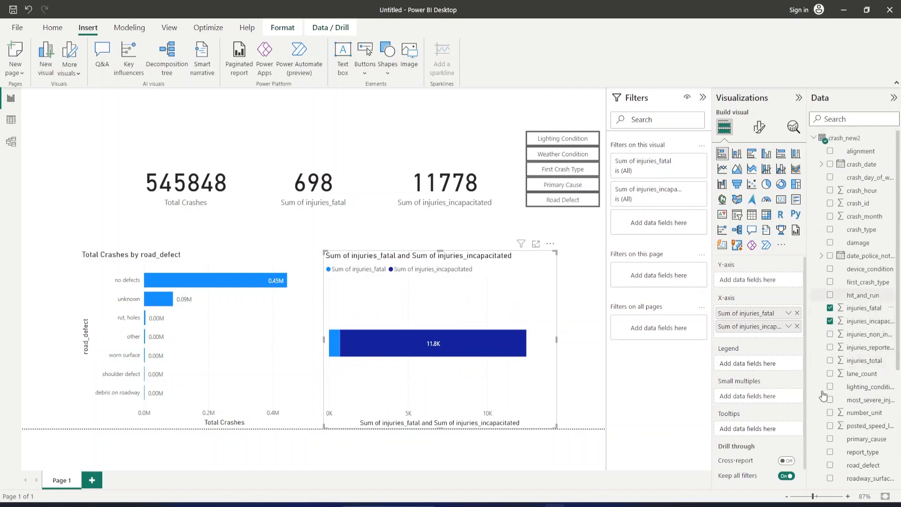
{"action": "scroll", "coordinate": [825, 410], "scroll_direction": "down", "scroll_amount": 2}
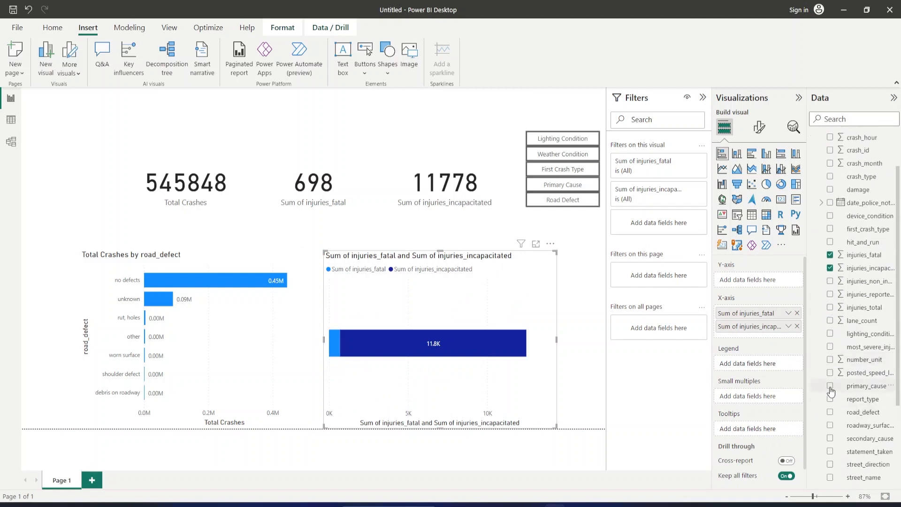
{"action": "left_click", "coordinate": [830, 386]}
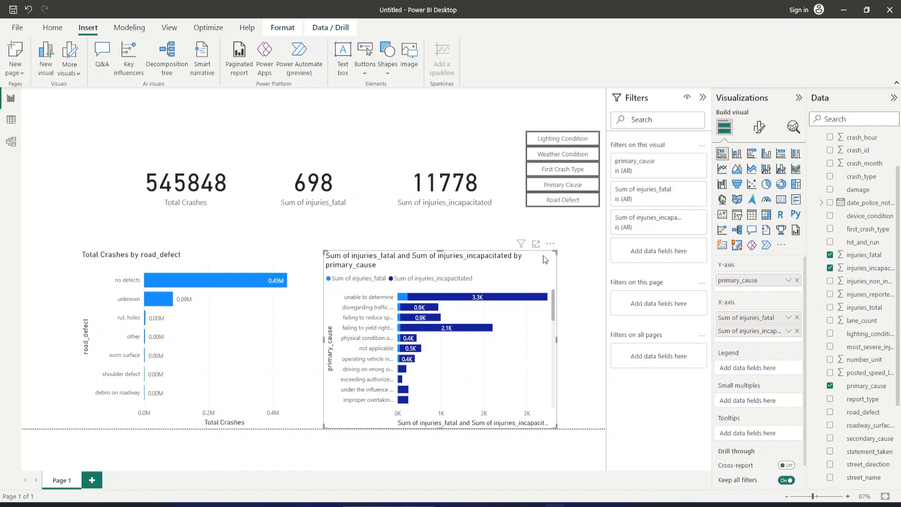
Duplicate the injuries by primary_cause chart, align the copy over the original, and set its Y-axis to road_defect.
{"action": "key", "text": "ctrl+v"}
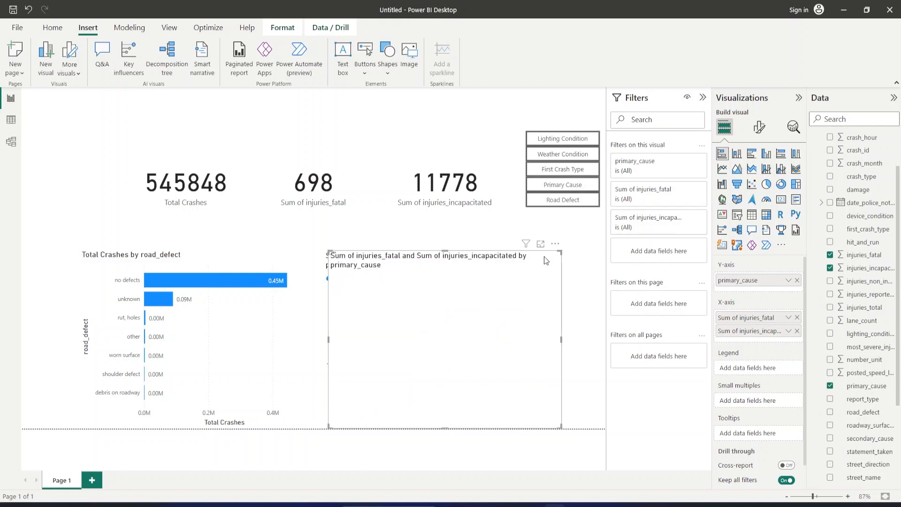
{"action": "left_click_drag", "start_coordinate": [545, 257], "coordinate": [540, 257]}
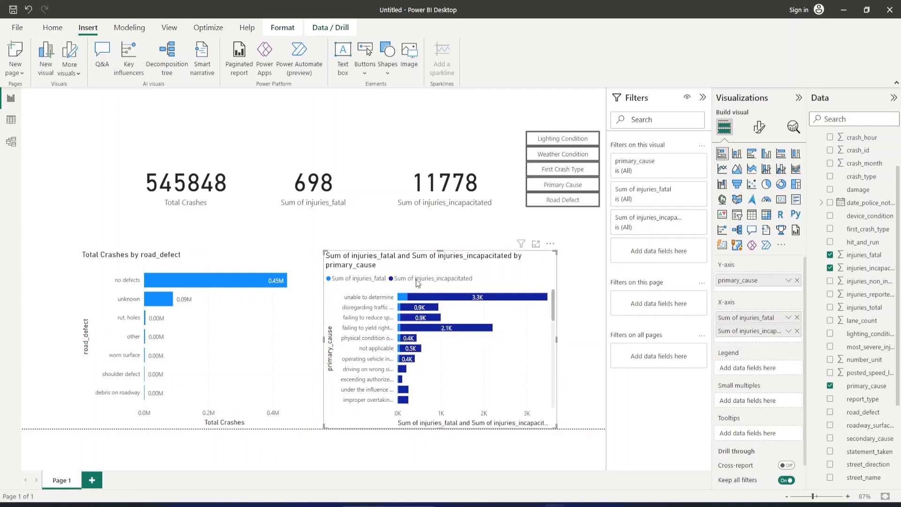
{"action": "left_click", "coordinate": [797, 281]}
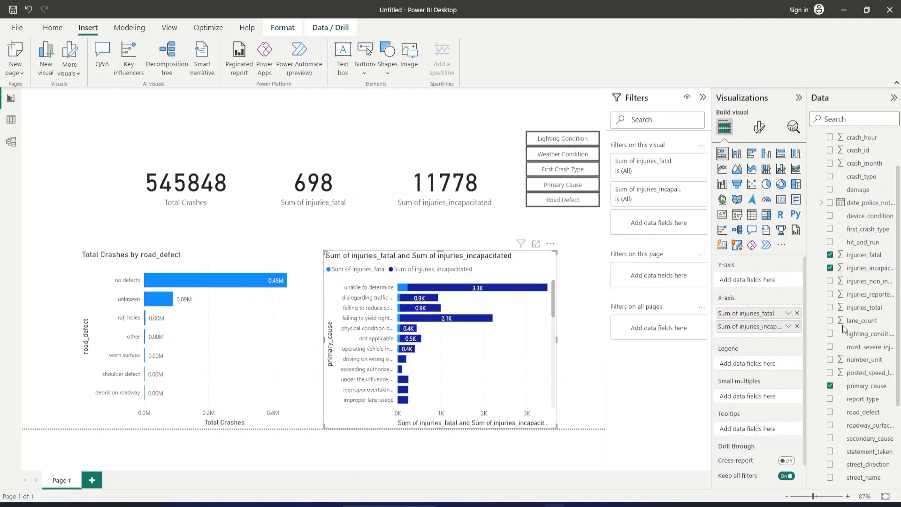
{"action": "scroll", "coordinate": [841, 389], "scroll_direction": "down", "scroll_amount": 3}
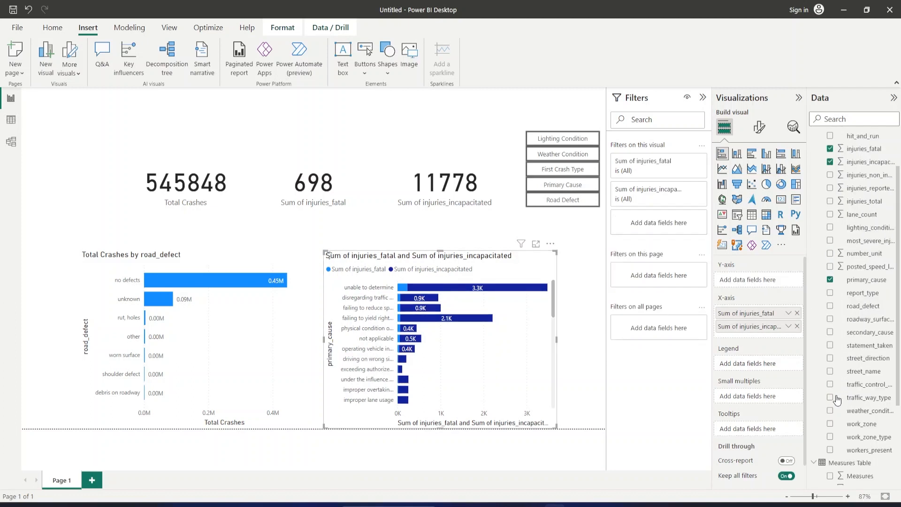
{"action": "left_click", "coordinate": [831, 307]}
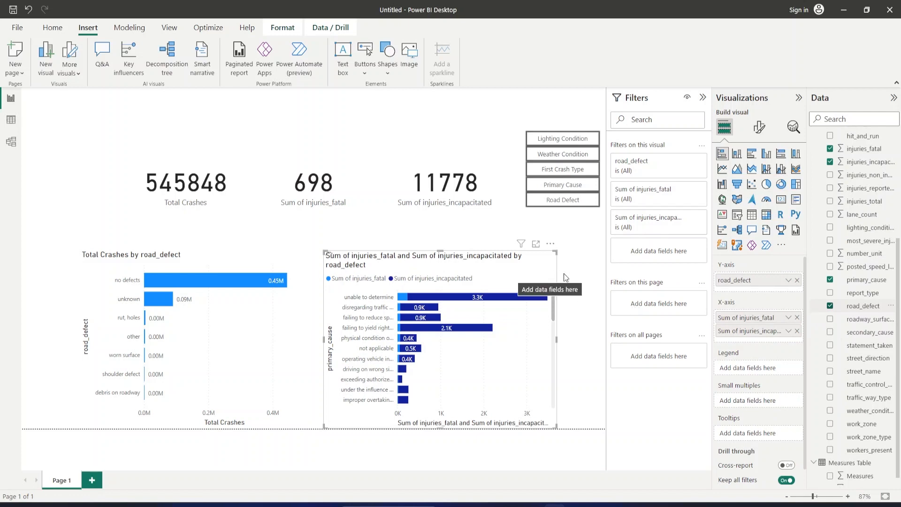
{"action": "left_click", "coordinate": [592, 272]}
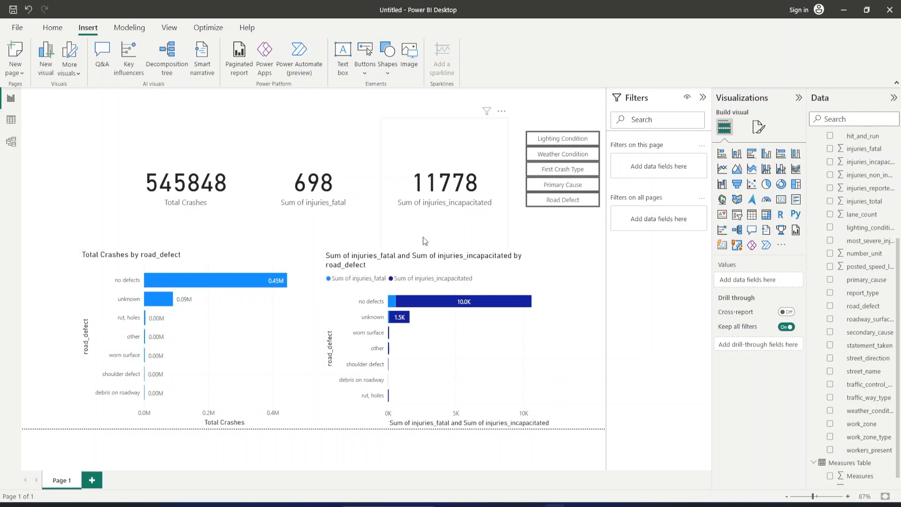
Open the Bookmarks and Selection panes and hide every chart except the two by lighting_condition.
{"action": "left_click", "coordinate": [557, 141]}
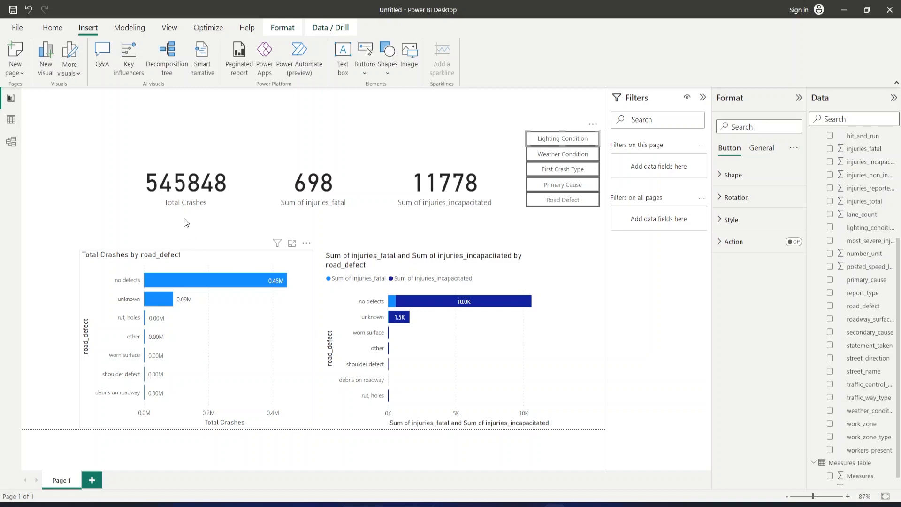
{"action": "left_click", "coordinate": [170, 28]}
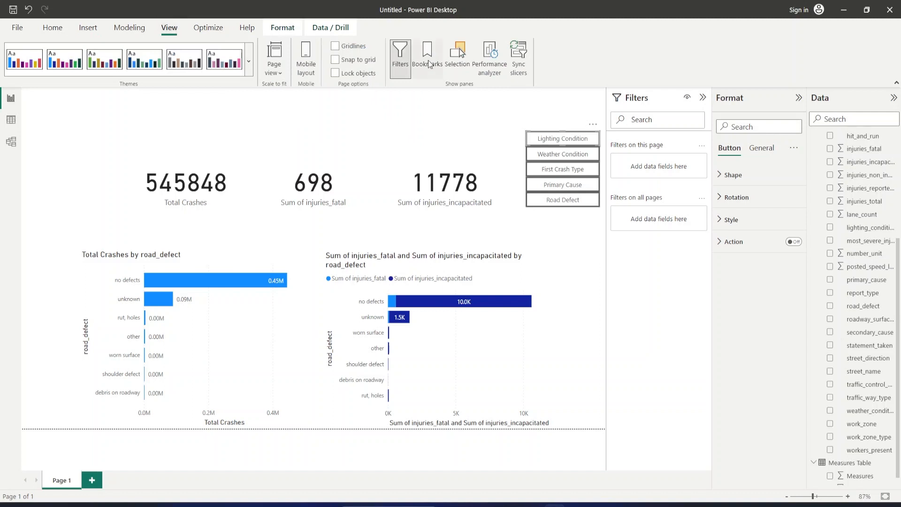
{"action": "left_click", "coordinate": [429, 61]}
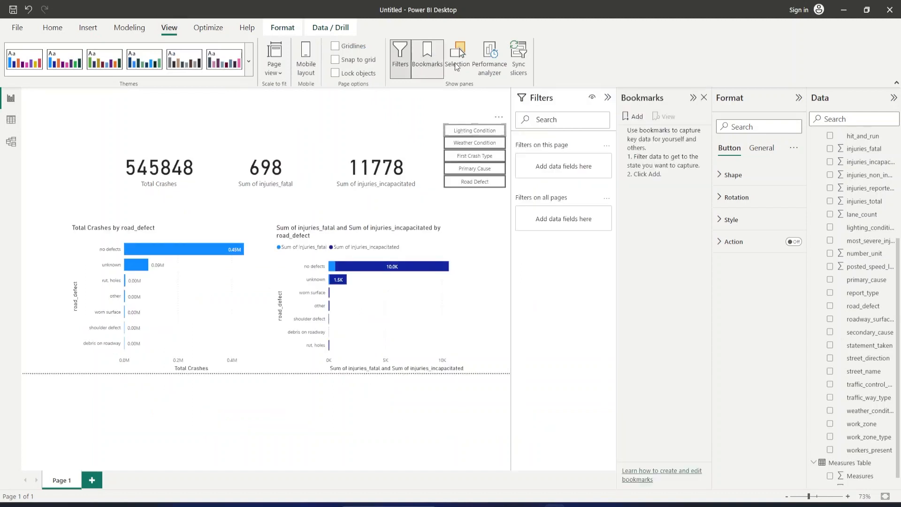
{"action": "left_click", "coordinate": [455, 63]}
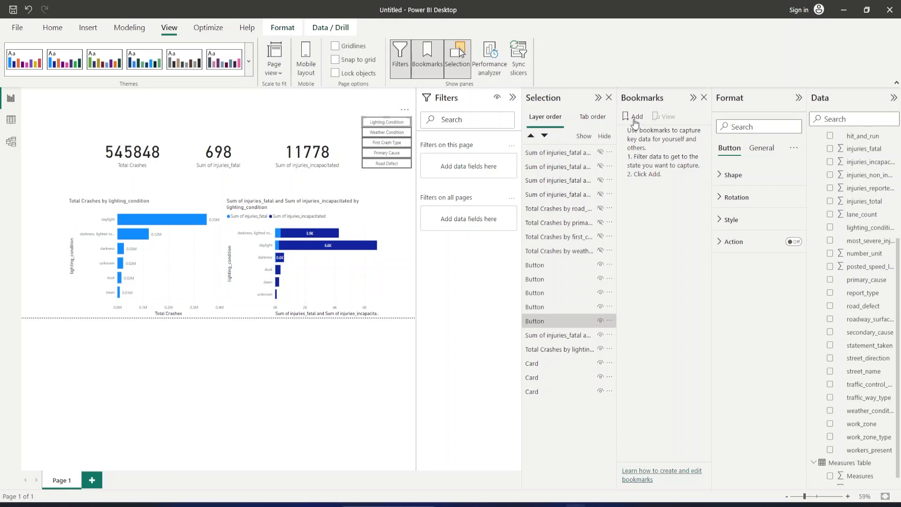
Add a bookmark of the current lighting_condition view and name it "lighting condition".
{"action": "left_click", "coordinate": [635, 121]}
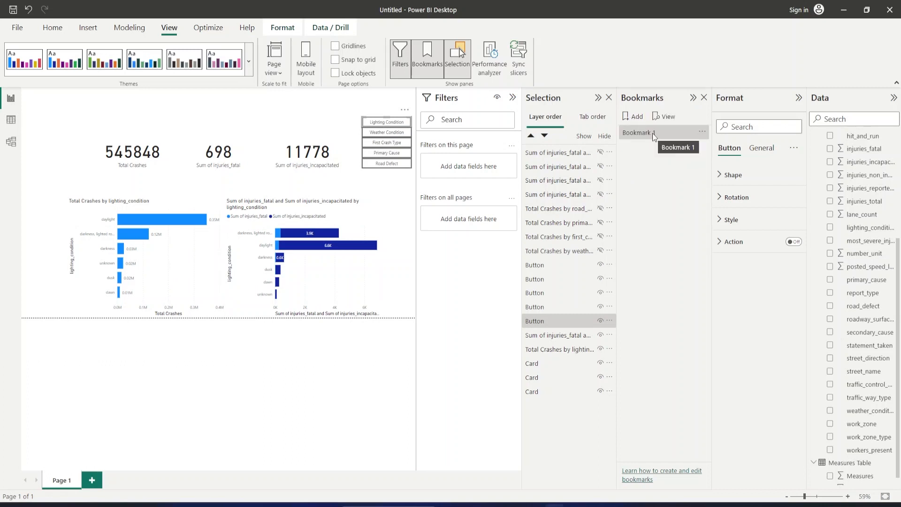
{"action": "double_click", "coordinate": [670, 131]}
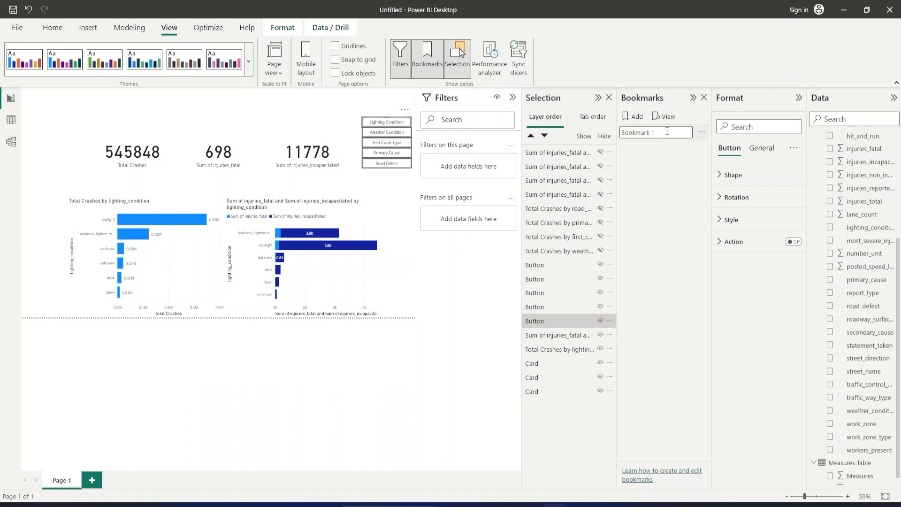
{"action": "key", "text": "ctrl+a"}
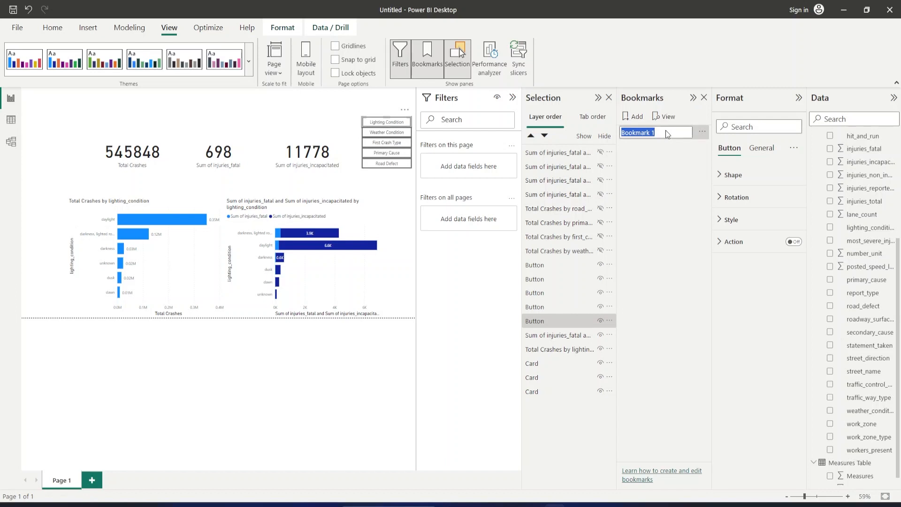
{"action": "left_click", "coordinate": [662, 131]}
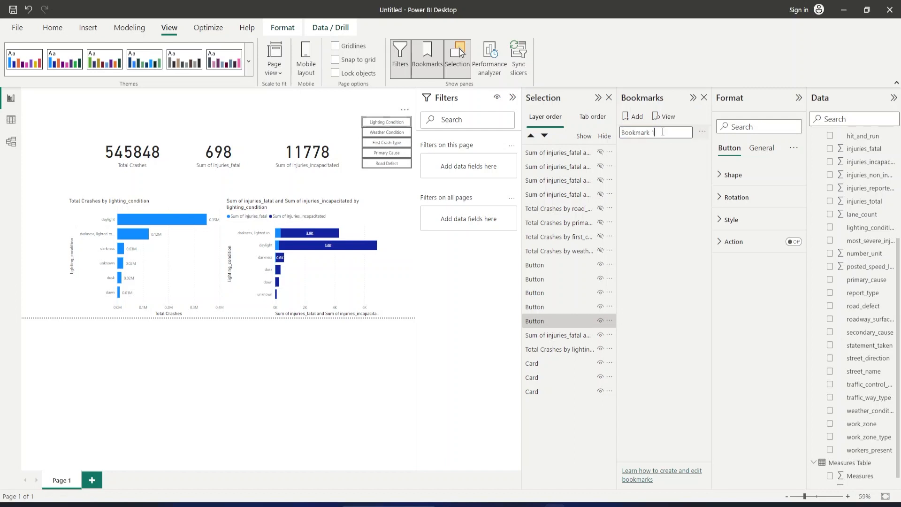
{"action": "key", "text": "BackSpace"}
{"action": "key", "text": "BackSpace"}
{"action": "key", "text": "BackSpace"}
{"action": "key", "text": "BackSpace"}
{"action": "key", "text": "BackSpace"}
{"action": "key", "text": "BackSpace"}
{"action": "key", "text": "BackSpace"}
{"action": "key", "text": "BackSpace"}
{"action": "key", "text": "BackSpace"}
{"action": "type", "text": "lighting condition"}
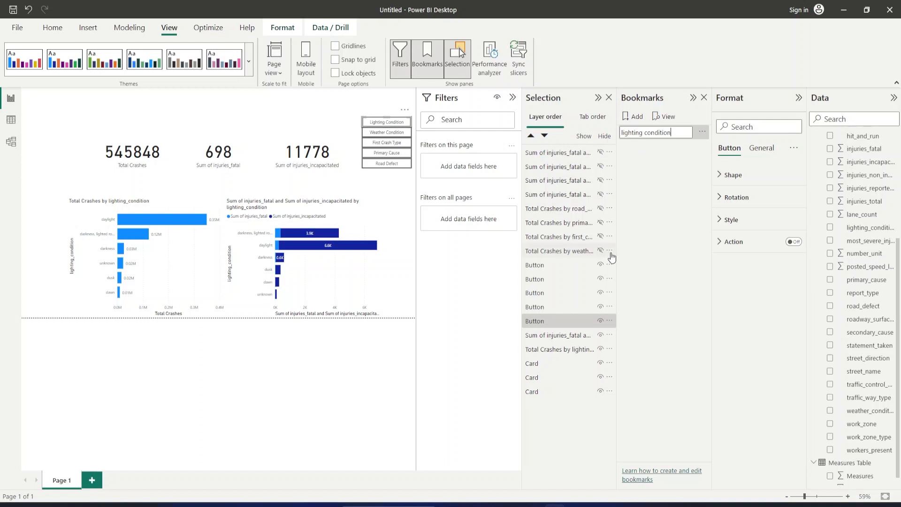
{"action": "left_click", "coordinate": [674, 154]}
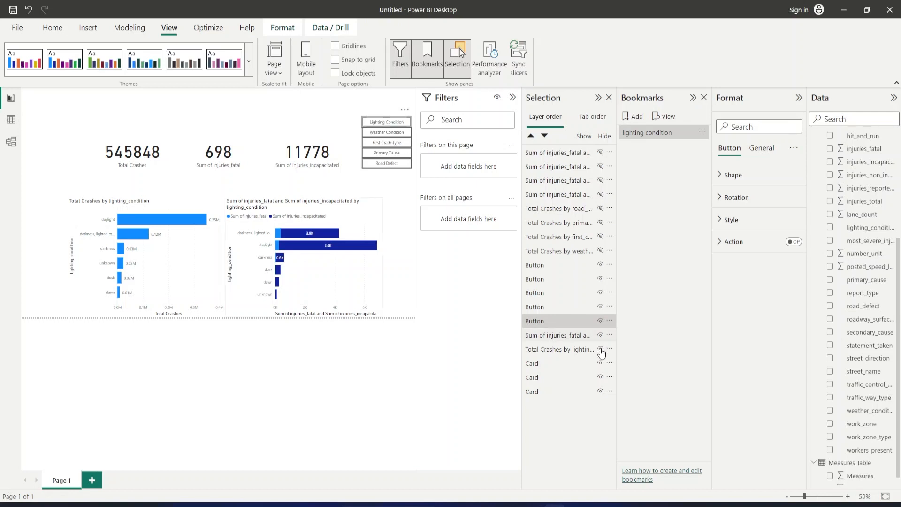
Hide the two lighting_condition charts and show the total crashes and injuries charts by weather_condition.
{"action": "left_click", "coordinate": [601, 349]}
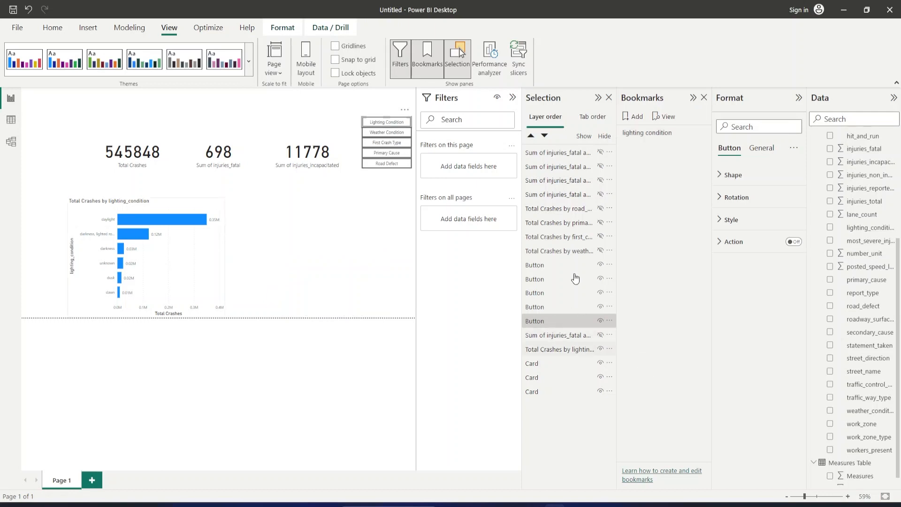
{"action": "left_click", "coordinate": [599, 252]}
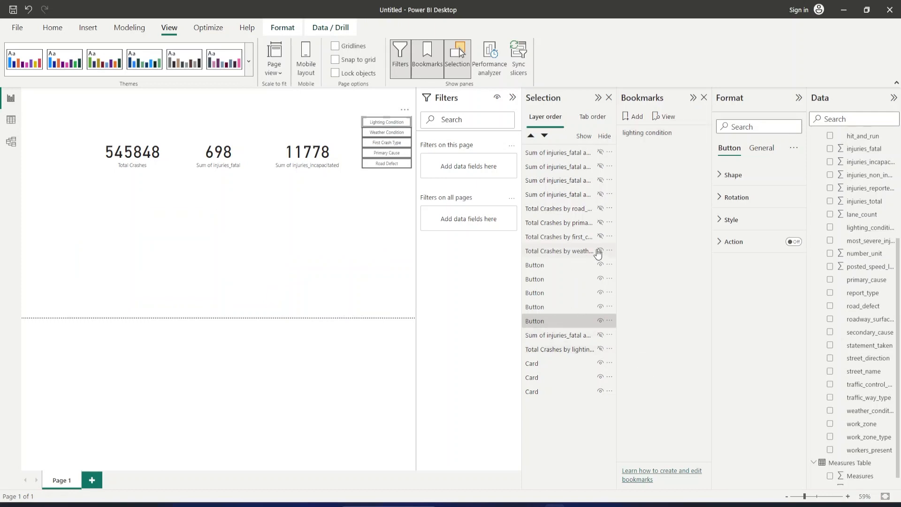
{"action": "left_click", "coordinate": [598, 253]}
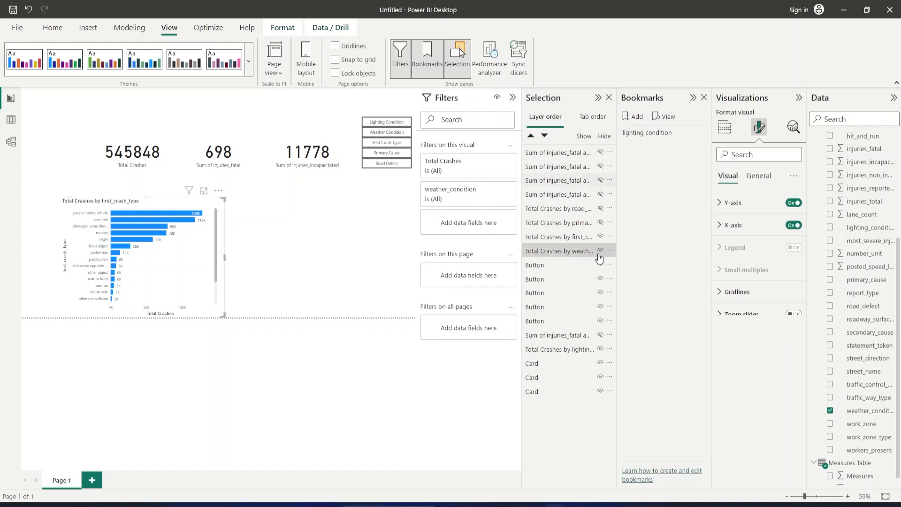
{"action": "left_click", "coordinate": [604, 252]}
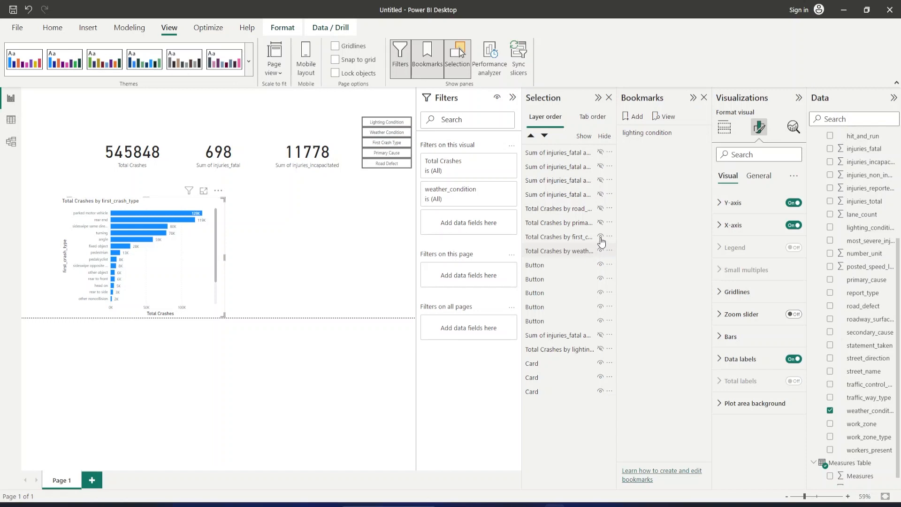
{"action": "left_click", "coordinate": [601, 237]}
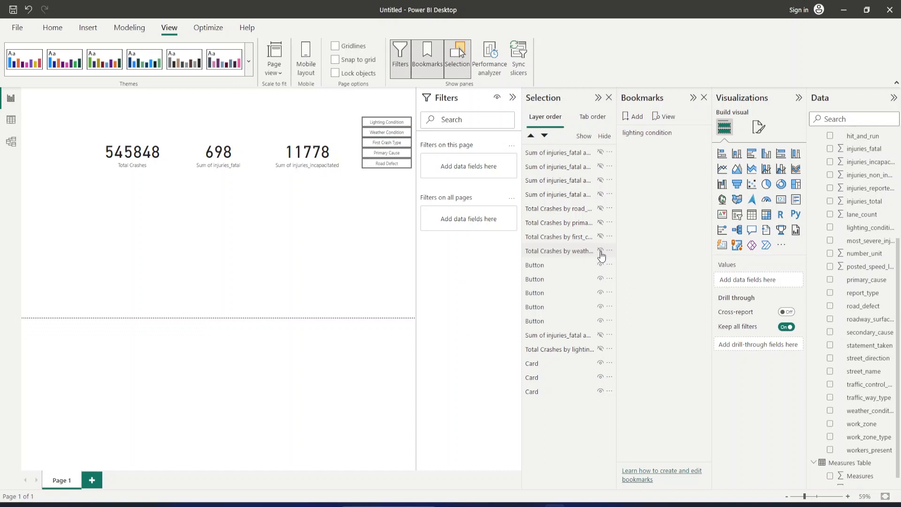
{"action": "left_click", "coordinate": [601, 251]}
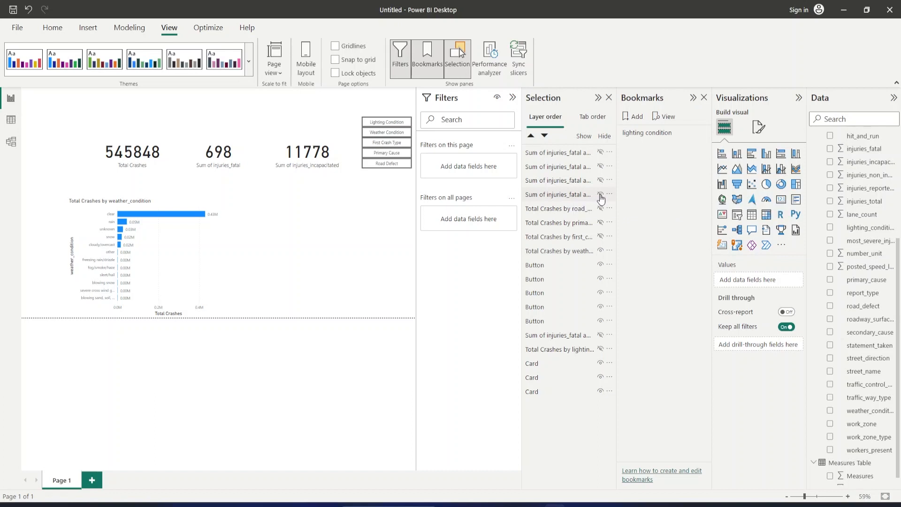
{"action": "left_click", "coordinate": [600, 194]}
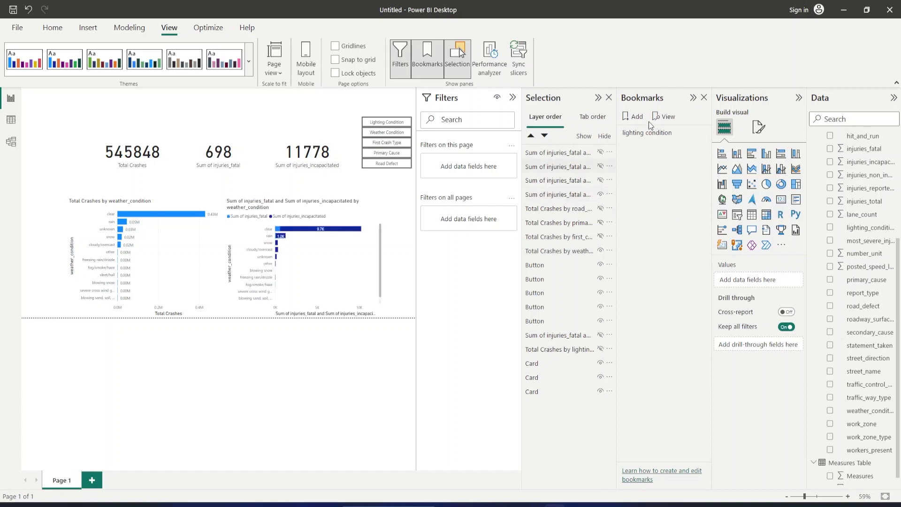
Add a bookmark of the current weather_condition view and name it "weather condition".
{"action": "left_click", "coordinate": [637, 117]}
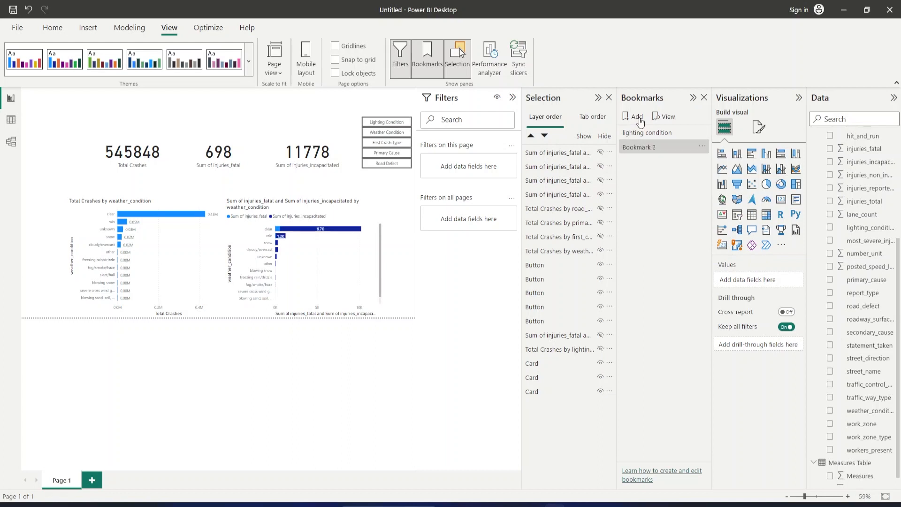
{"action": "double_click", "coordinate": [653, 147]}
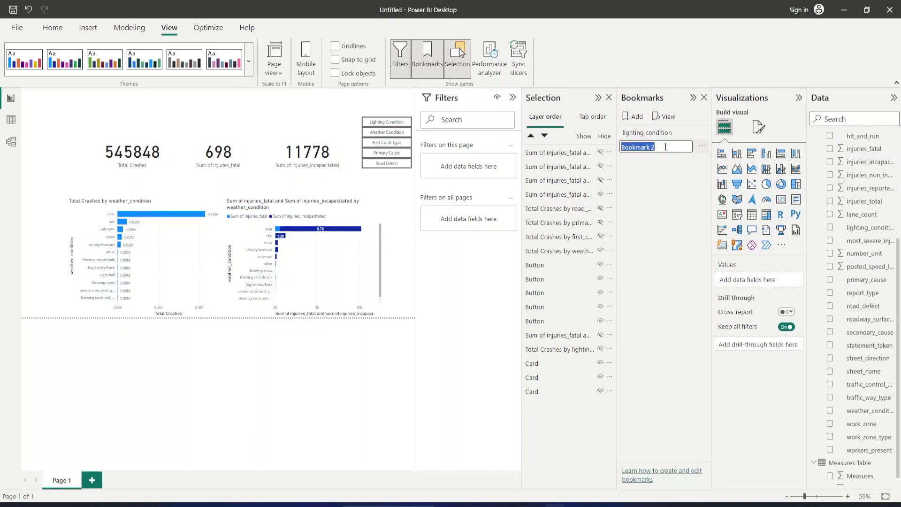
{"action": "left_click", "coordinate": [665, 147]}
{"action": "key", "text": "BackSpace"}
{"action": "key", "text": "BackSpace"}
{"action": "key", "text": "BackSpace"}
{"action": "key", "text": "BackSpace"}
{"action": "key", "text": "BackSpace"}
{"action": "key", "text": "BackSpace"}
{"action": "key", "text": "BackSpace"}
{"action": "key", "text": "BackSpace"}
{"action": "key", "text": "BackSpace"}
{"action": "key", "text": "BackSpace"}
{"action": "type", "text": "weather condition"}
{"action": "key", "text": "Return"}
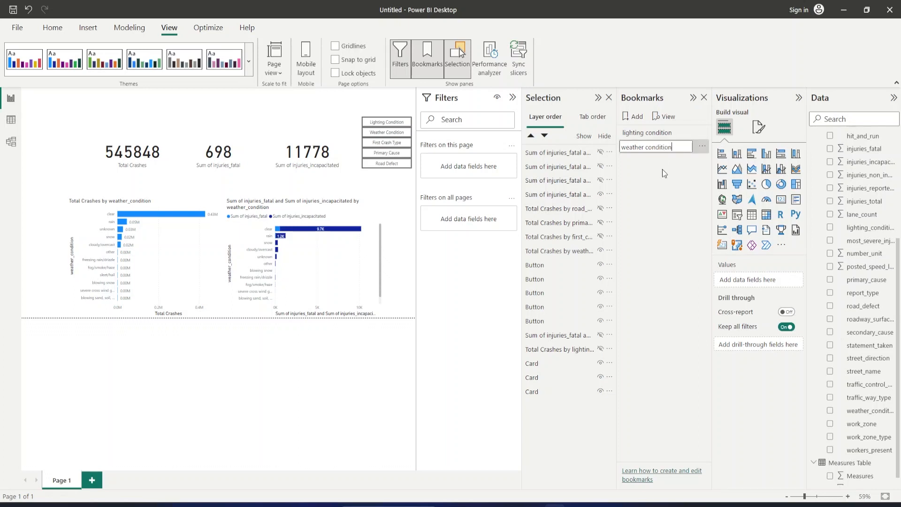
{"action": "left_click", "coordinate": [663, 169]}
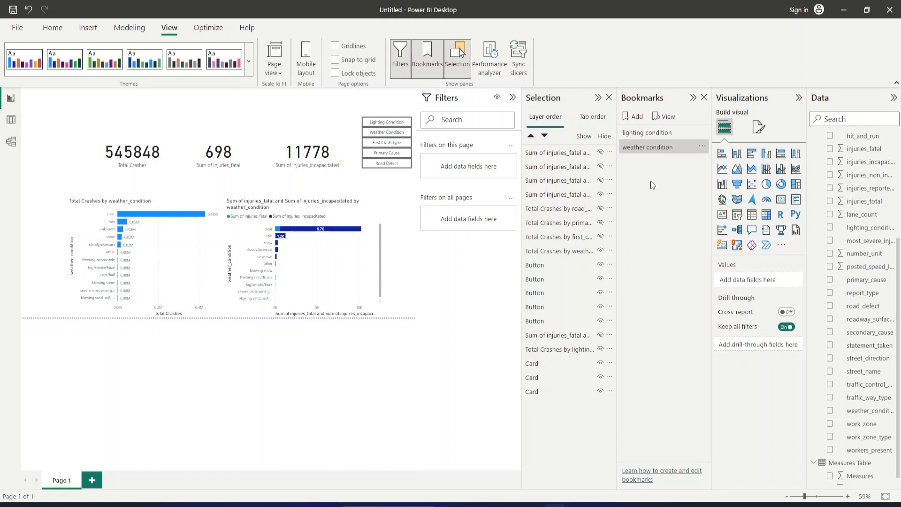
Hide the two weather_condition charts and show the total crashes and injuries charts by first_crash_type.
{"action": "left_click", "coordinate": [601, 252]}
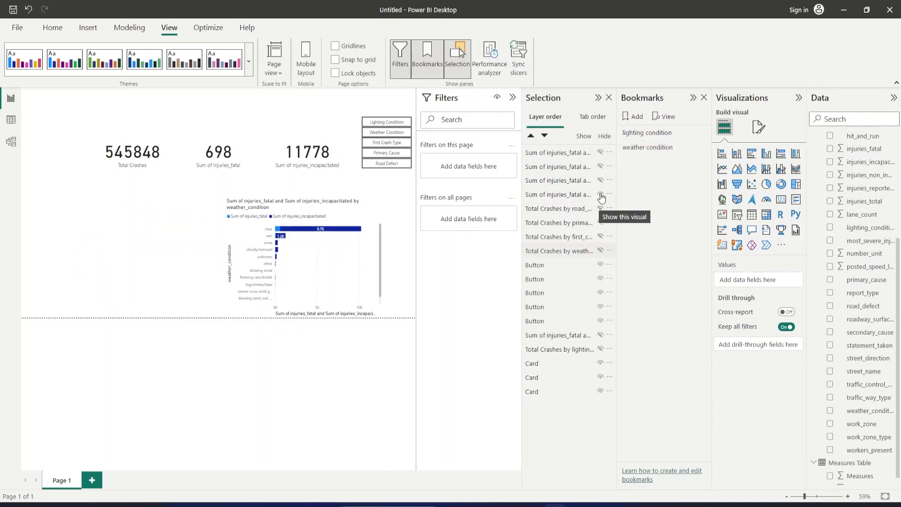
{"action": "left_click", "coordinate": [601, 196]}
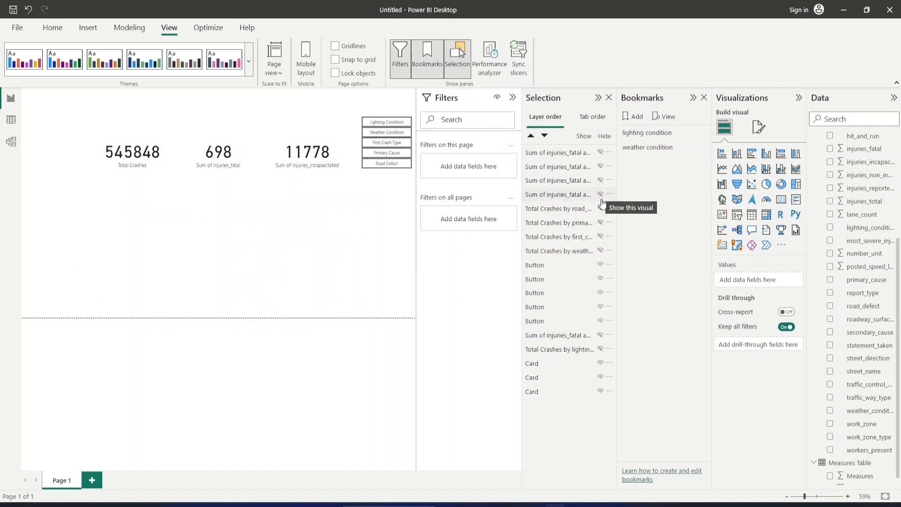
{"action": "left_click", "coordinate": [602, 237]}
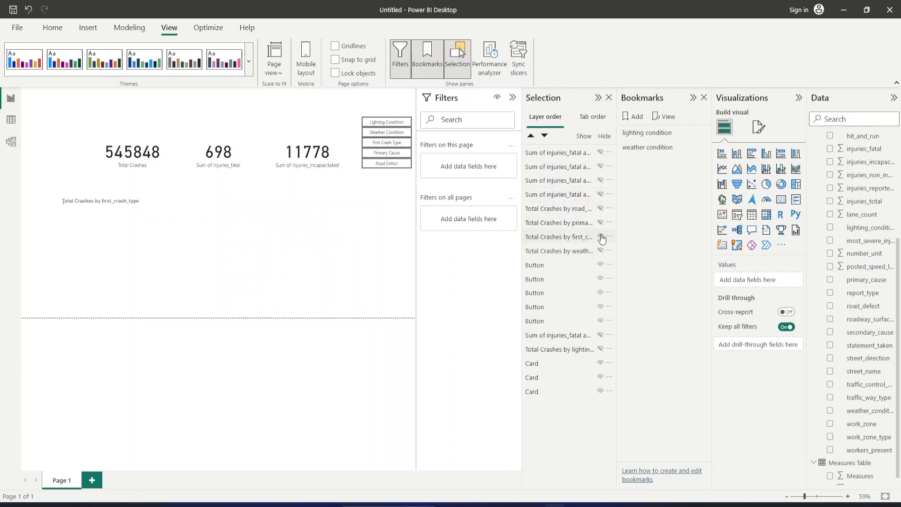
{"action": "left_click", "coordinate": [601, 181]}
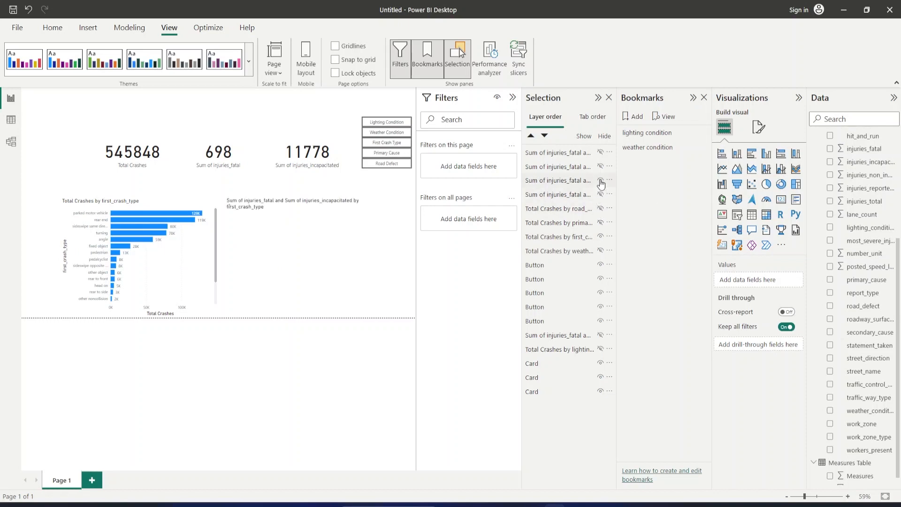
Add a bookmark of the current crash type view and name it "first_crash_type".
{"action": "left_click", "coordinate": [638, 116]}
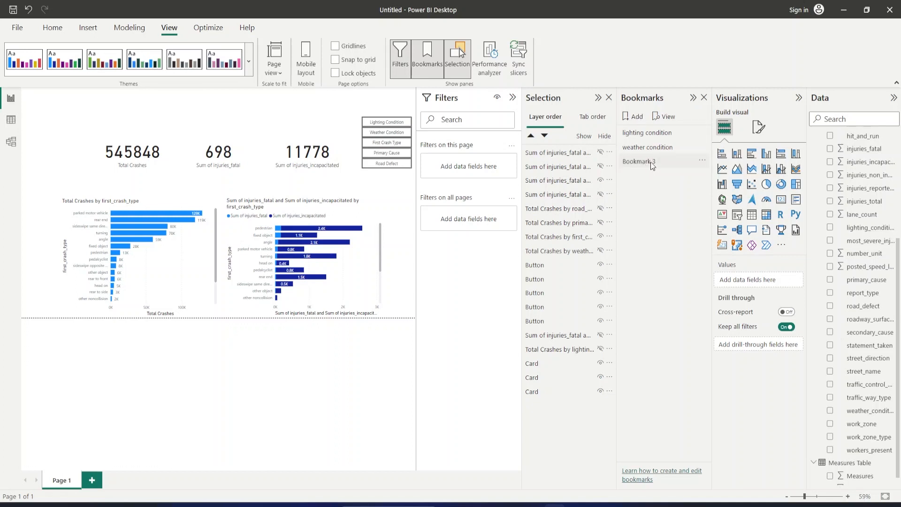
{"action": "double_click", "coordinate": [651, 162]}
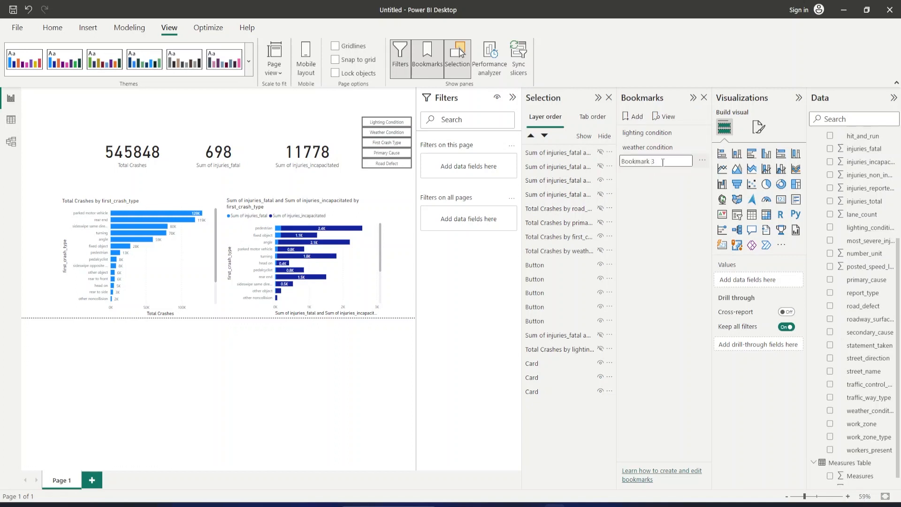
{"action": "key", "text": "ctrl+a"}
{"action": "key", "text": "BackSpace"}
{"action": "type", "text": "first_crash_type"}
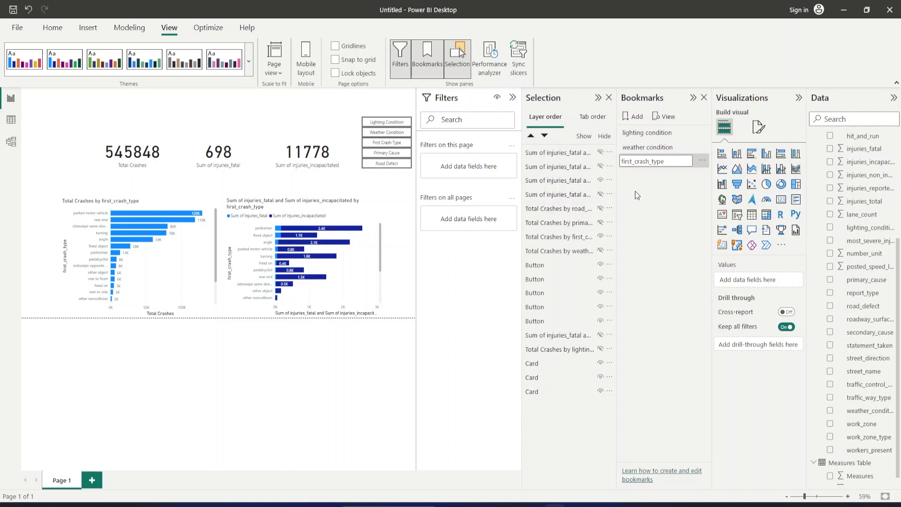
{"action": "key", "text": "Return"}
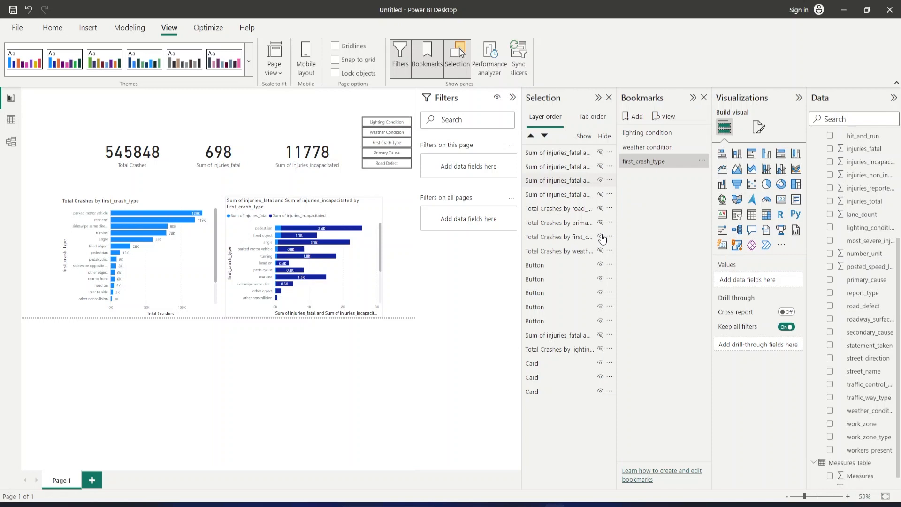
Hide the two first_crash_type charts and show the total crashes and injuries charts by primary_cause.
{"action": "left_click", "coordinate": [601, 180]}
{"action": "left_click", "coordinate": [600, 236]}
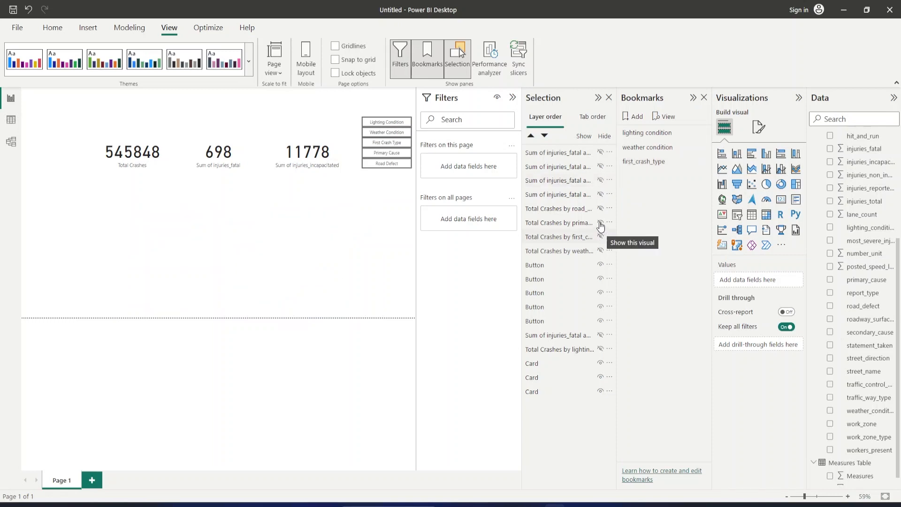
{"action": "left_click", "coordinate": [600, 223]}
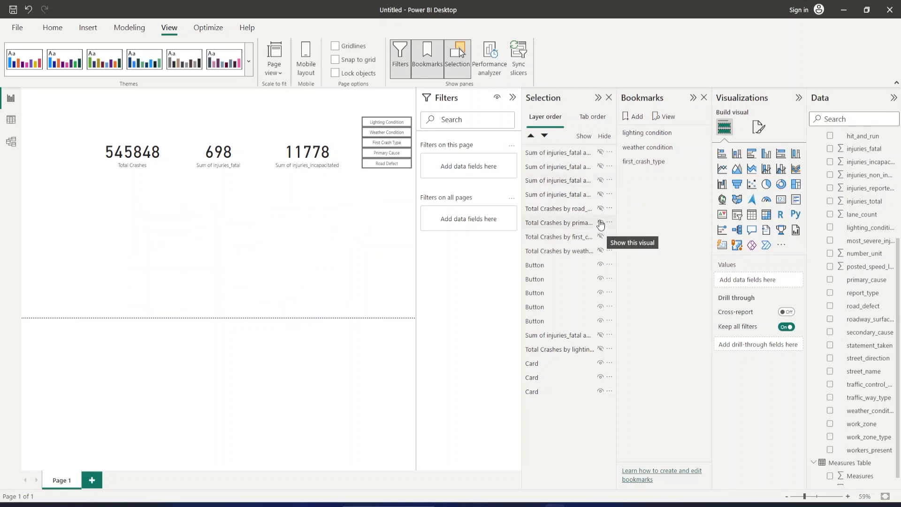
{"action": "left_click", "coordinate": [601, 167]}
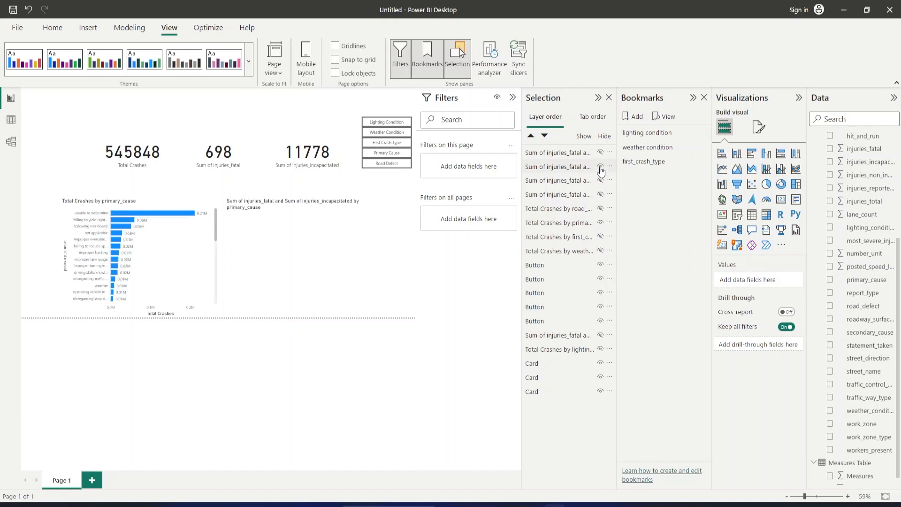
Add a bookmark of the current primary_cause view and name it "primary cause".
{"action": "left_click", "coordinate": [637, 117]}
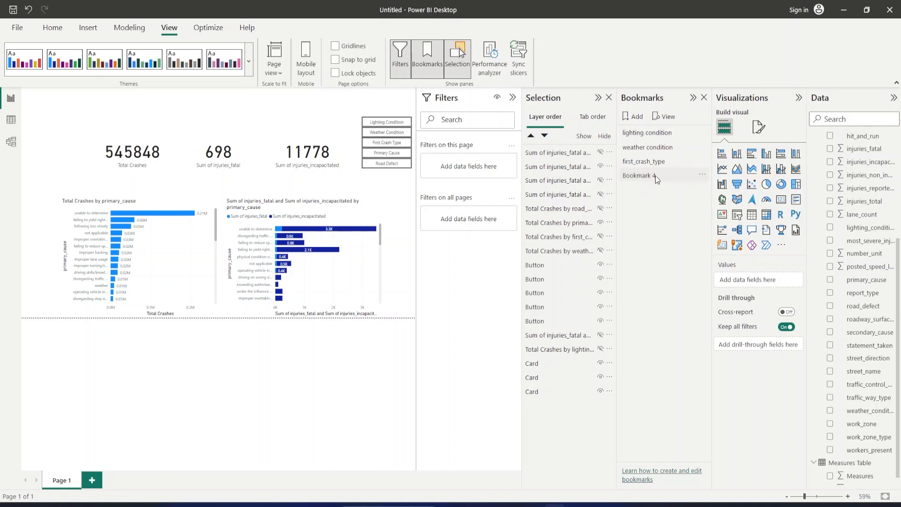
{"action": "double_click", "coordinate": [654, 177]}
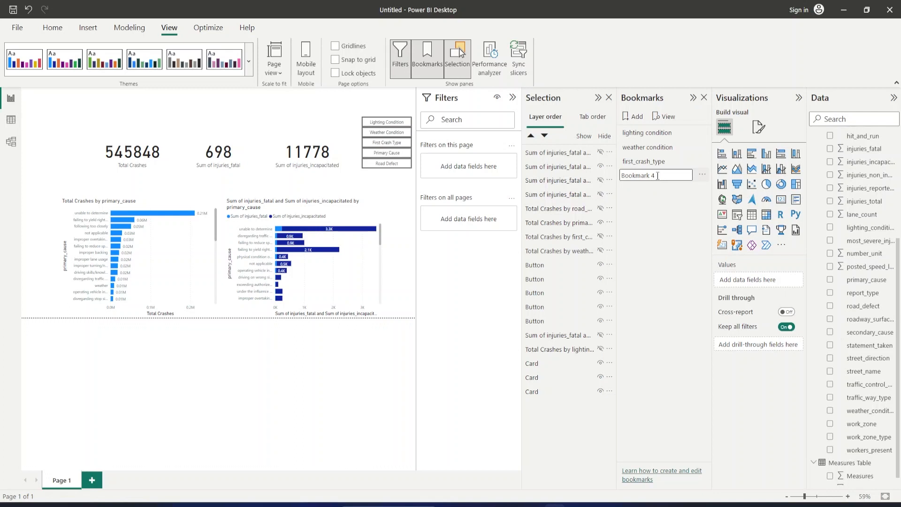
{"action": "key", "text": "ctrl+a"}
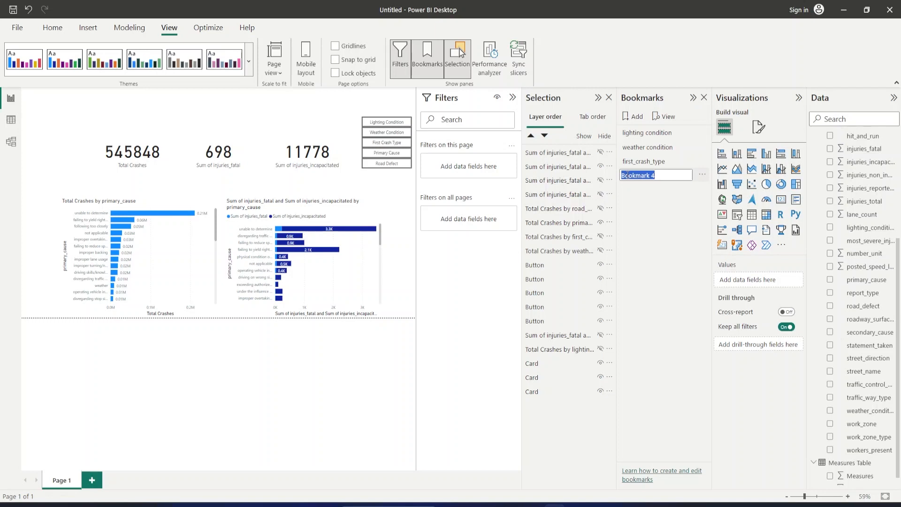
{"action": "left_click", "coordinate": [666, 178]}
{"action": "key", "text": "BackSpace"}
{"action": "key", "text": "BackSpace"}
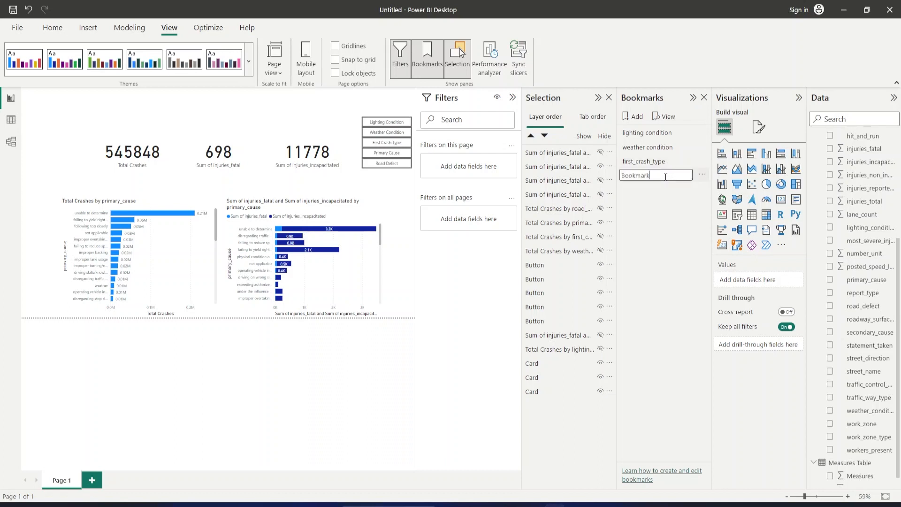
{"action": "key", "text": "BackSpace"}
{"action": "key", "text": "BackSpace"}
{"action": "key", "text": "BackSpace"}
{"action": "key", "text": "BackSpace"}
{"action": "key", "text": "BackSpace"}
{"action": "key", "text": "BackSpace"}
{"action": "key", "text": "BackSpace"}
{"action": "key", "text": "BackSpace"}
{"action": "type", "text": "primary cause"}
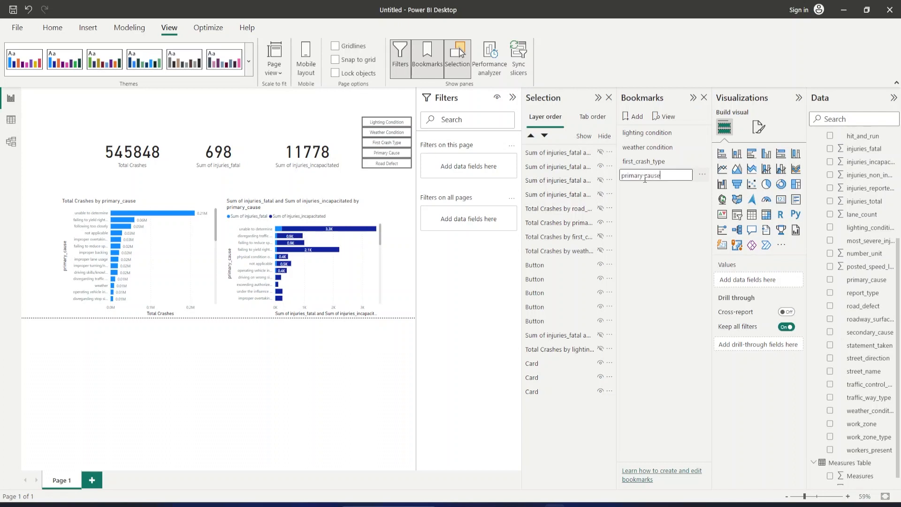
Hide the two primary_cause charts and show the total crashes and injuries charts by road_defect.
{"action": "right_click", "coordinate": [603, 170]}
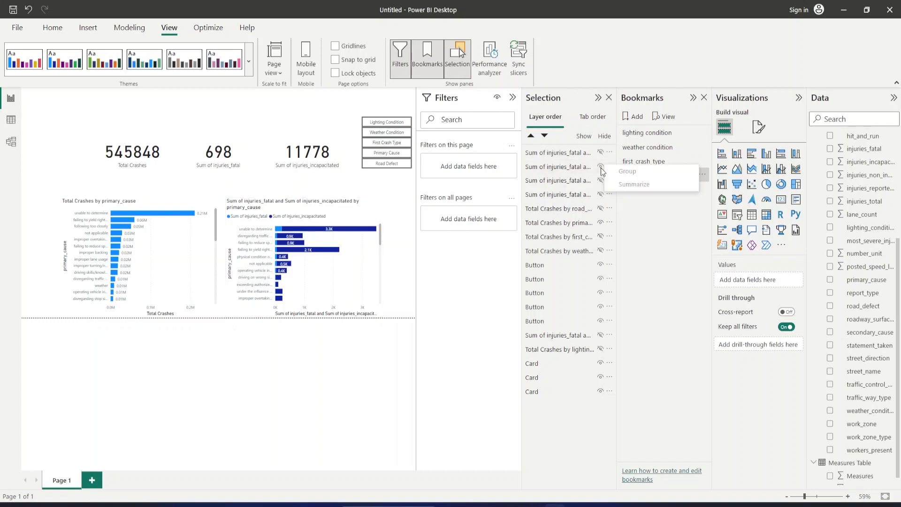
{"action": "left_click", "coordinate": [601, 167]}
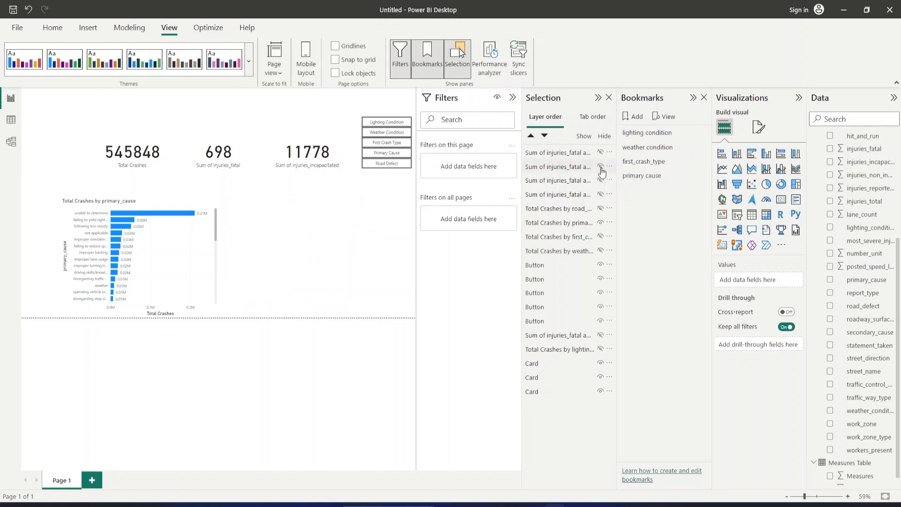
{"action": "left_click", "coordinate": [601, 224]}
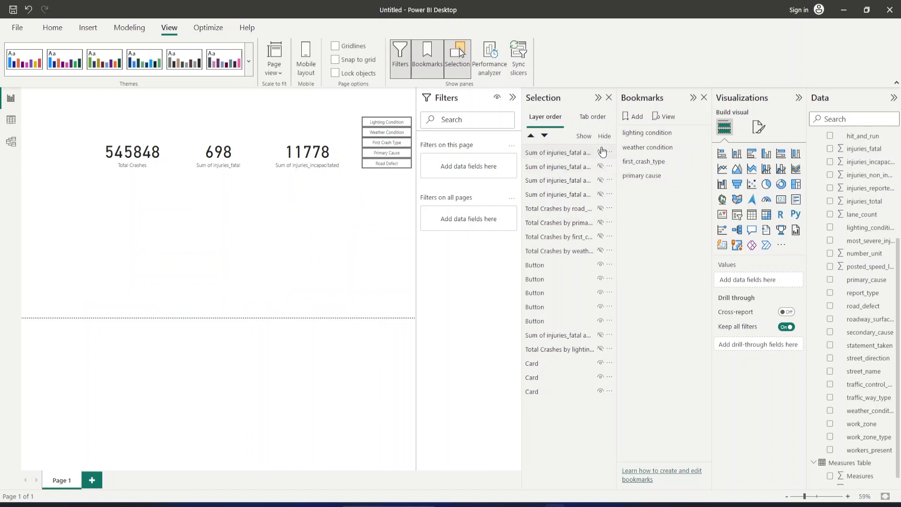
{"action": "left_click", "coordinate": [601, 209]}
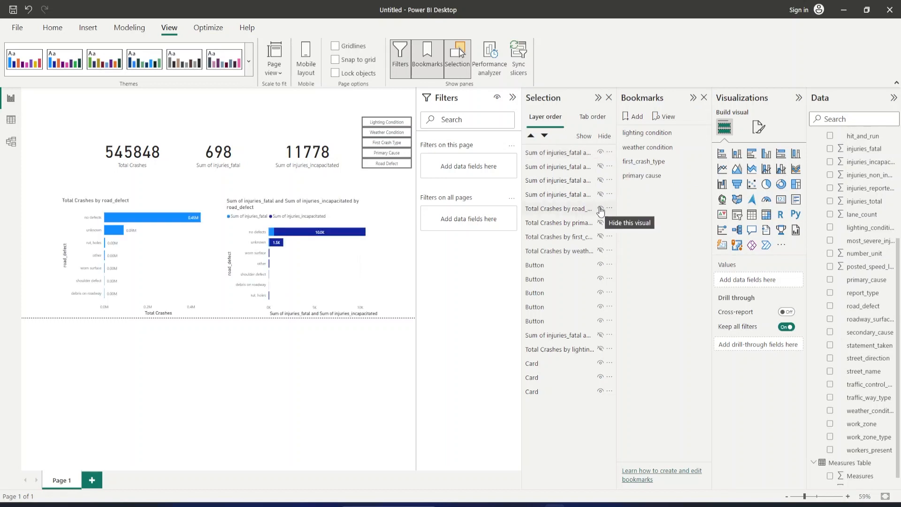
Add a bookmark of the current road defect view and name it "road_defect".
{"action": "left_click", "coordinate": [638, 117]}
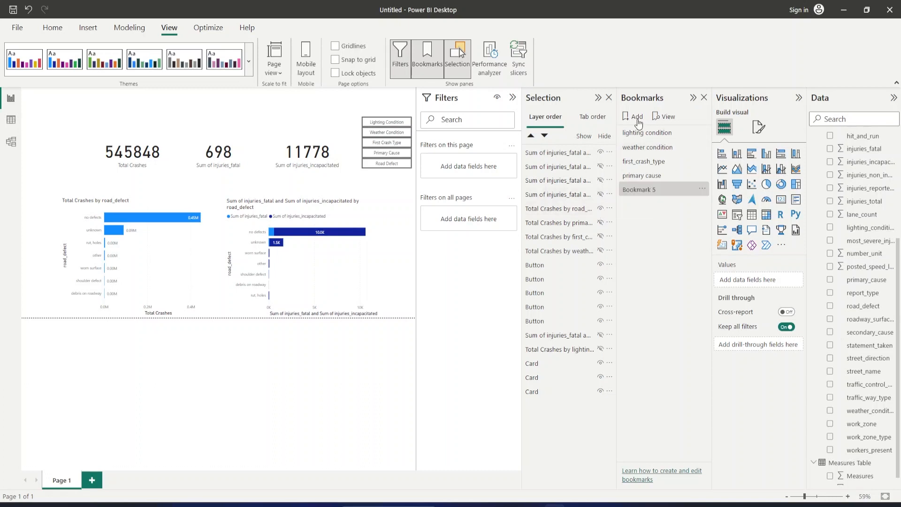
{"action": "double_click", "coordinate": [655, 190]}
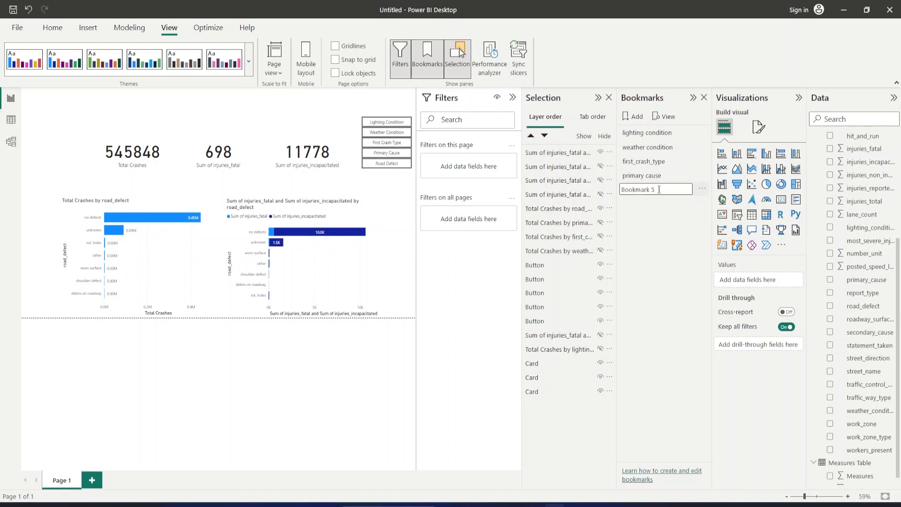
{"action": "key", "text": "ctrl+a"}
{"action": "left_click", "coordinate": [659, 189]}
{"action": "key", "text": "BackSpace"}
{"action": "key", "text": "BackSpace"}
{"action": "key", "text": "BackSpace"}
{"action": "key", "text": "BackSpace"}
{"action": "key", "text": "BackSpace"}
{"action": "key", "text": "BackSpace"}
{"action": "key", "text": "BackSpace"}
{"action": "key", "text": "BackSpace"}
{"action": "key", "text": "BackSpace"}
{"action": "type", "text": "road_defect"}
{"action": "key", "text": "Return"}
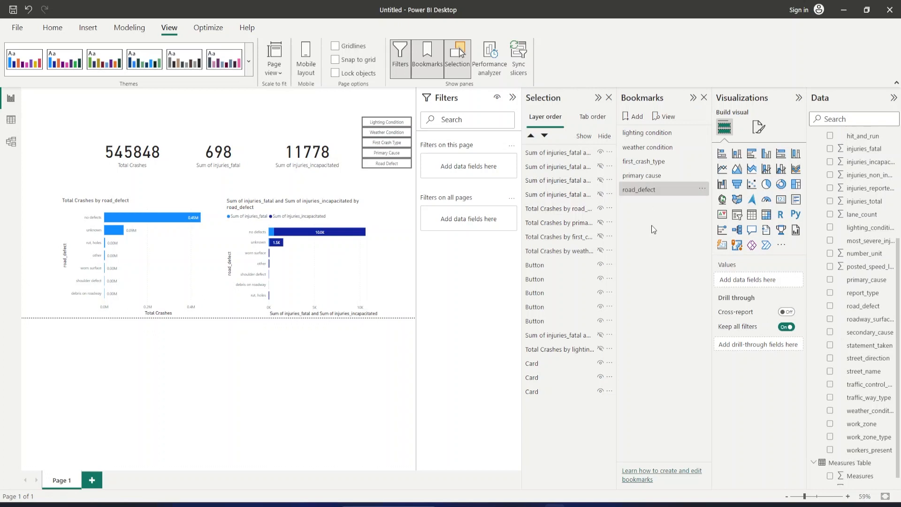
Check the chart view of each bookmark in order, from lighting condition through road_defect.
{"action": "left_click", "coordinate": [656, 132]}
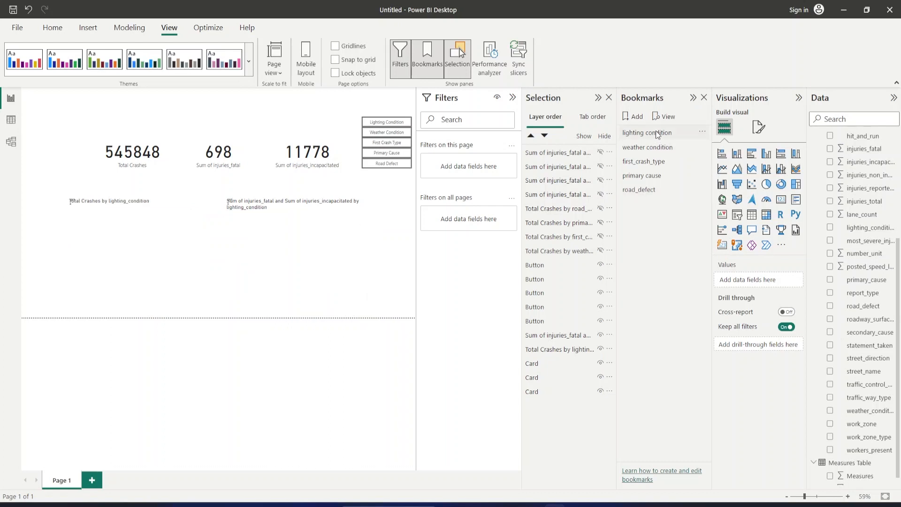
{"action": "left_click", "coordinate": [640, 150]}
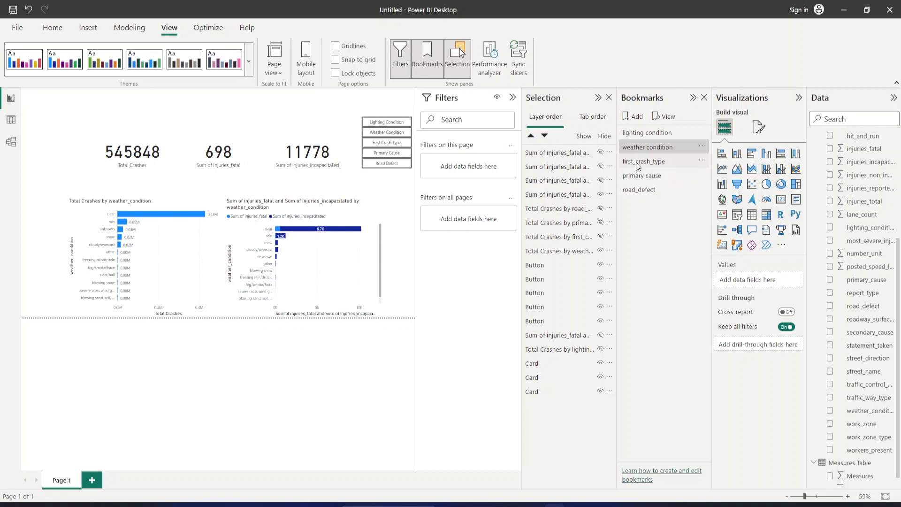
{"action": "left_click", "coordinate": [639, 164]}
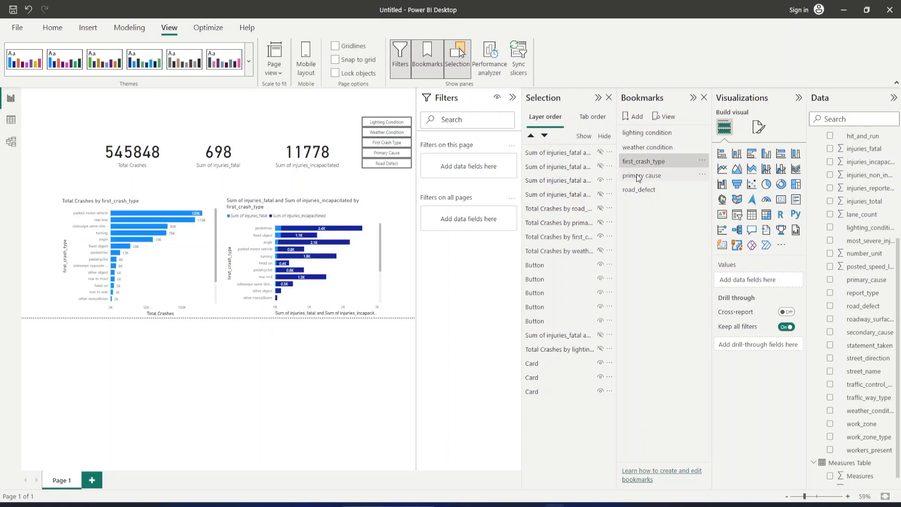
{"action": "left_click", "coordinate": [639, 177]}
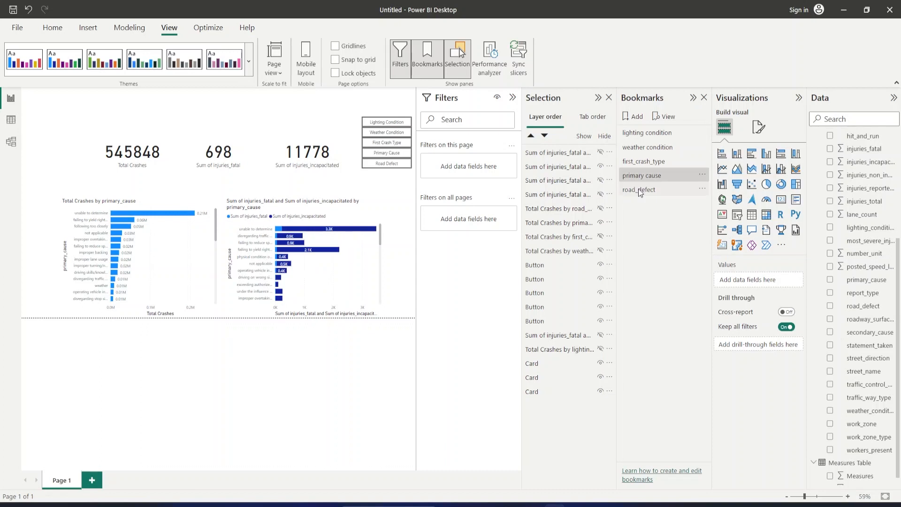
{"action": "left_click", "coordinate": [640, 190]}
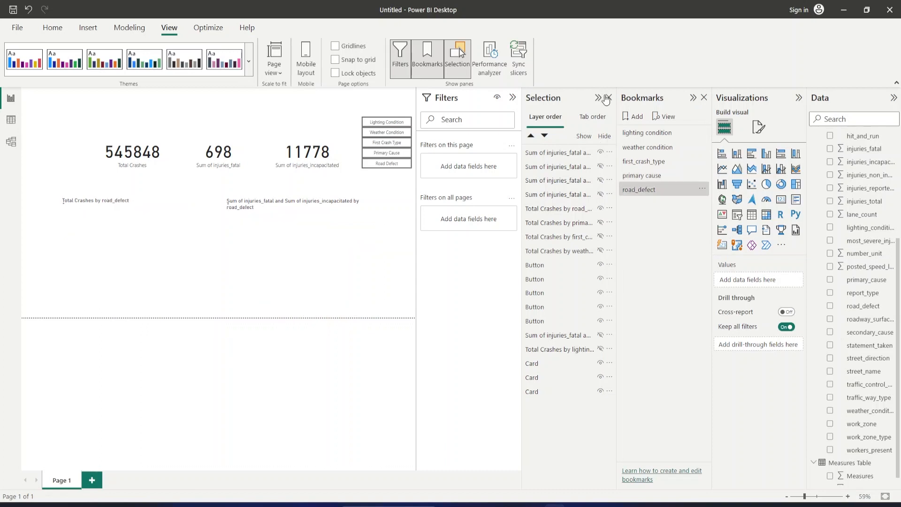
Turn on the Lighting Condition button's action with type Bookmark and link it to the "lighting condition" bookmark.
{"action": "left_click", "coordinate": [385, 124]}
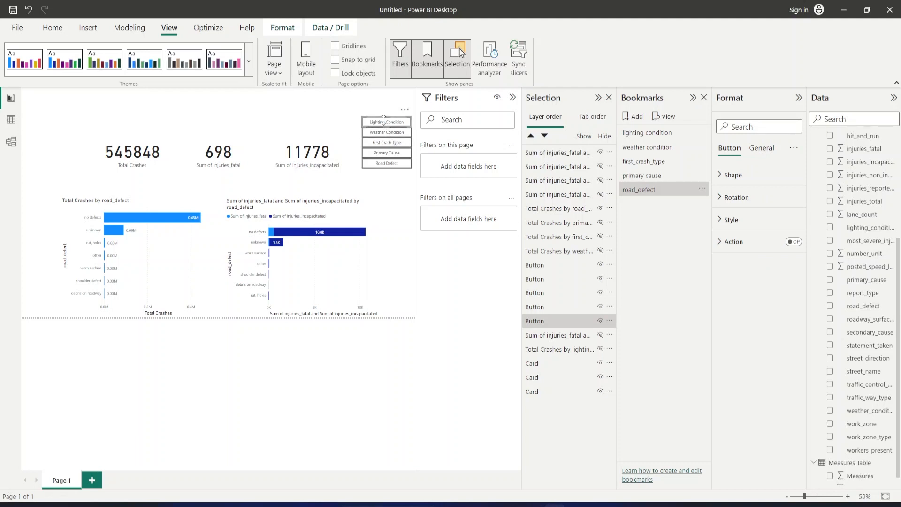
{"action": "left_click", "coordinate": [800, 242]}
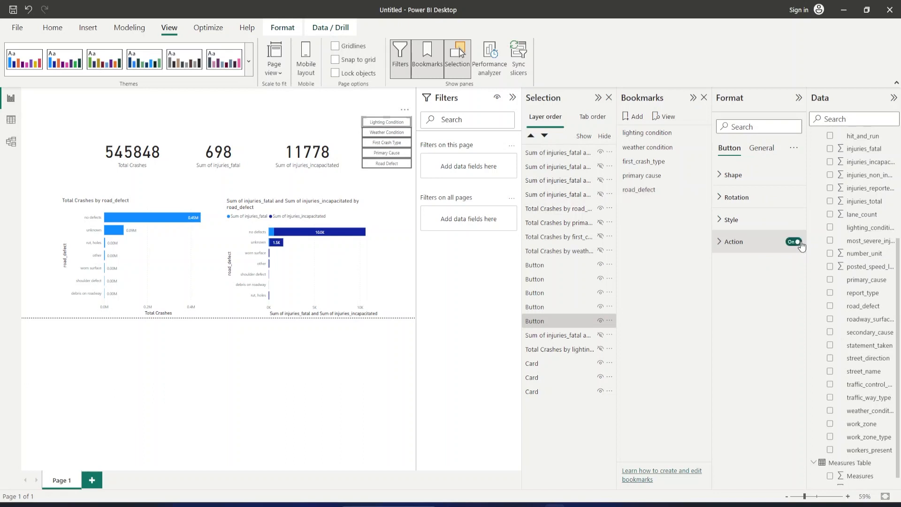
{"action": "left_click", "coordinate": [721, 245]}
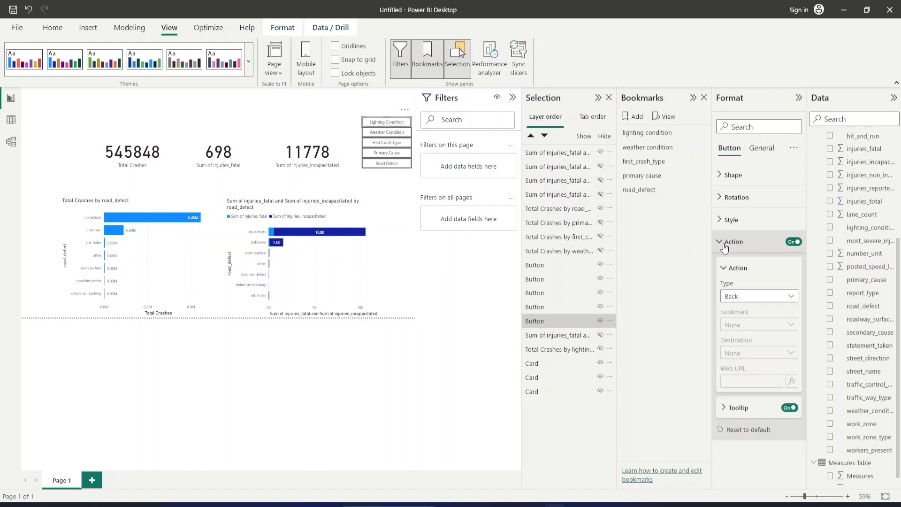
{"action": "left_click", "coordinate": [753, 301]}
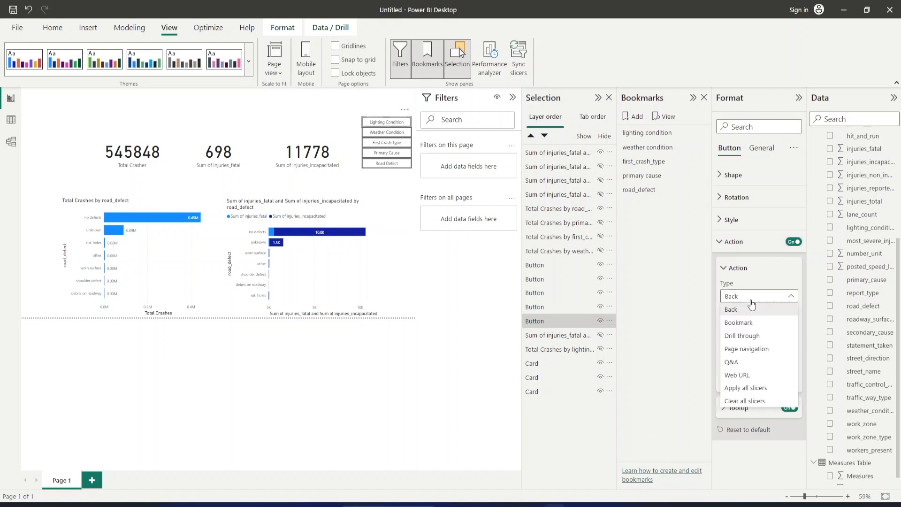
{"action": "left_click", "coordinate": [743, 323]}
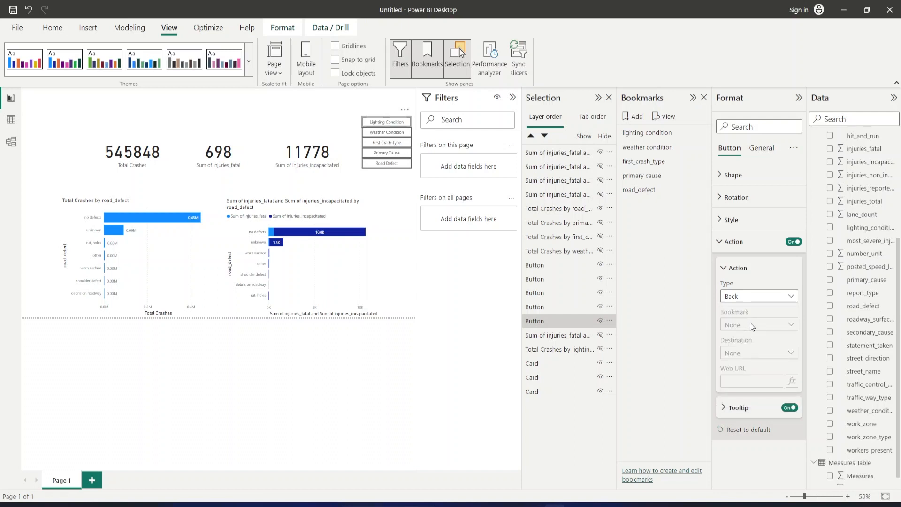
{"action": "left_click", "coordinate": [762, 296]}
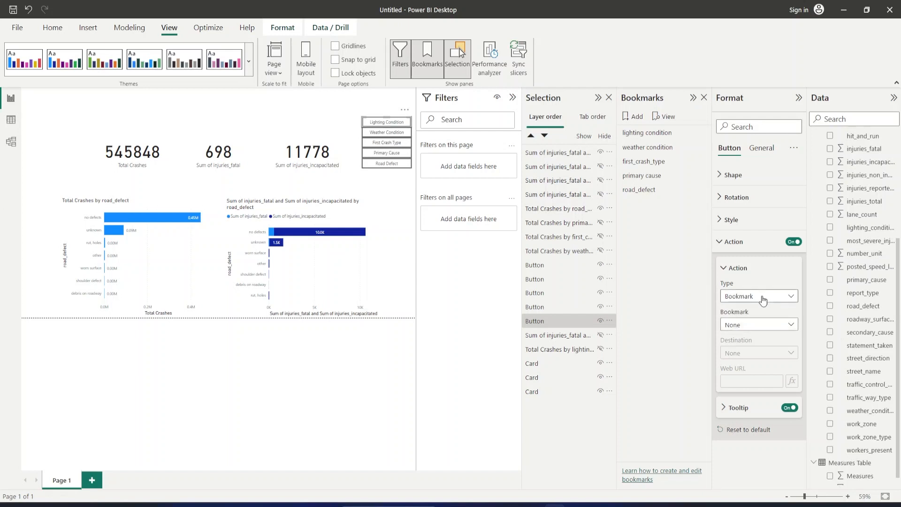
{"action": "left_click", "coordinate": [758, 326]}
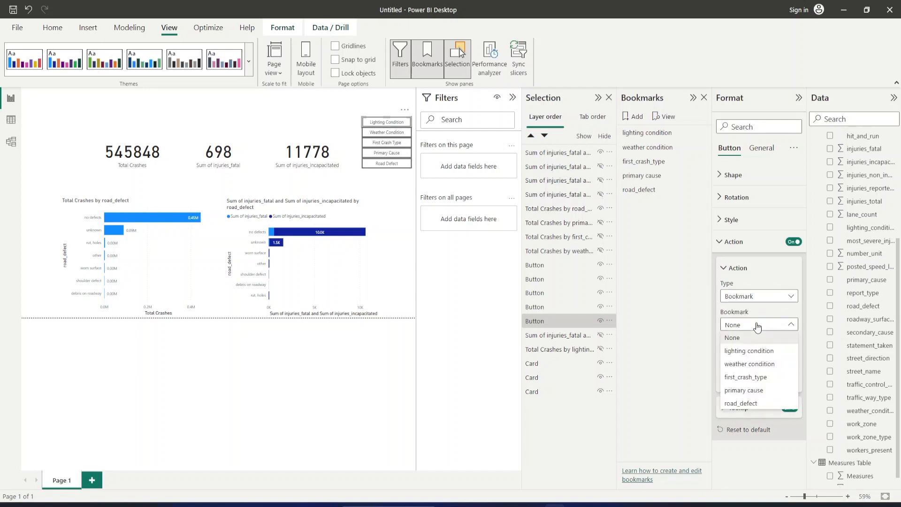
{"action": "left_click", "coordinate": [758, 351]}
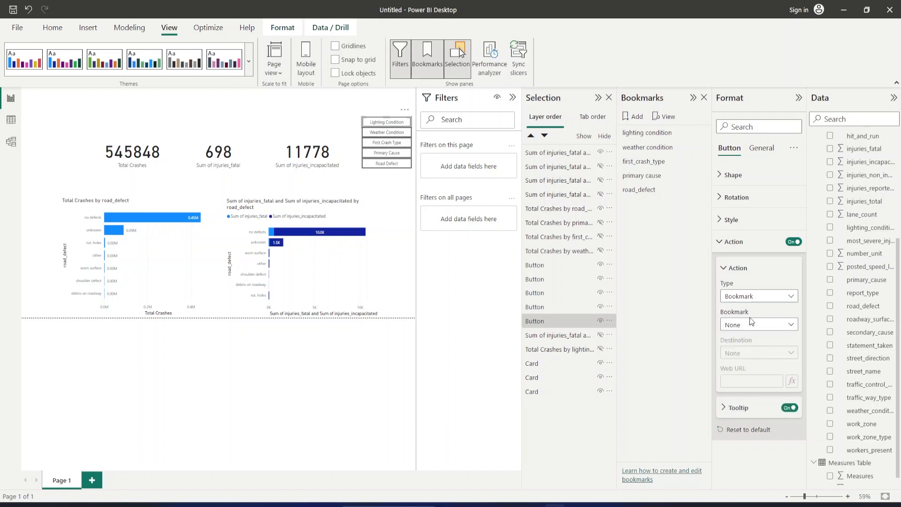
Turn on the Weather Condition button's action with type Bookmark and link it to the "weather condition" bookmark.
{"action": "left_click", "coordinate": [376, 134]}
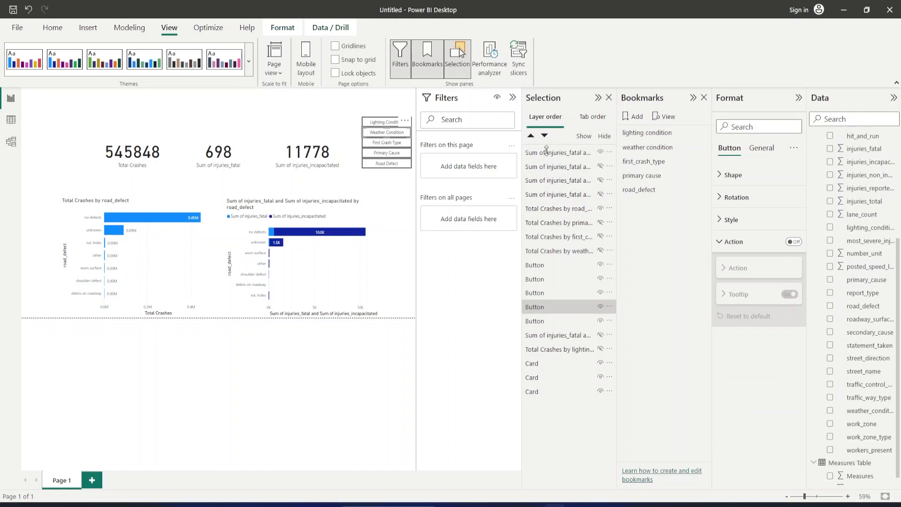
{"action": "left_click", "coordinate": [794, 242]}
{"action": "left_click", "coordinate": [724, 274]}
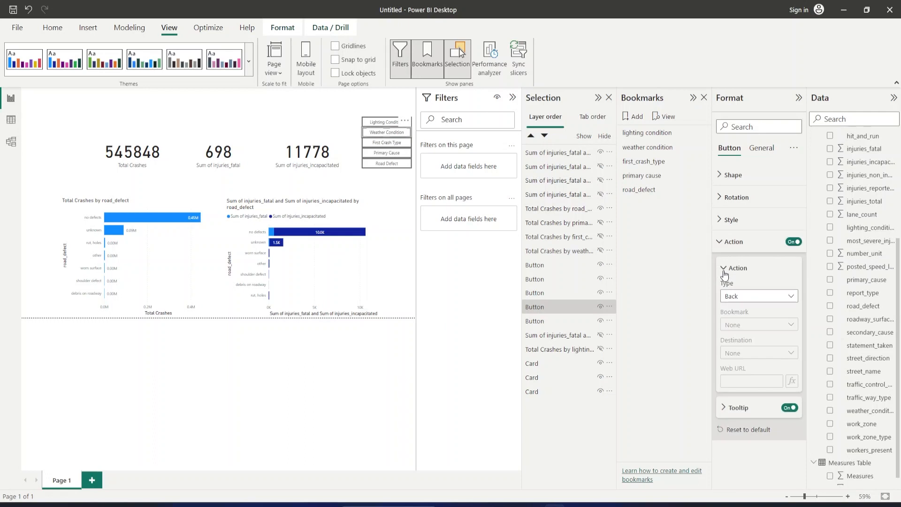
{"action": "left_click", "coordinate": [736, 297]}
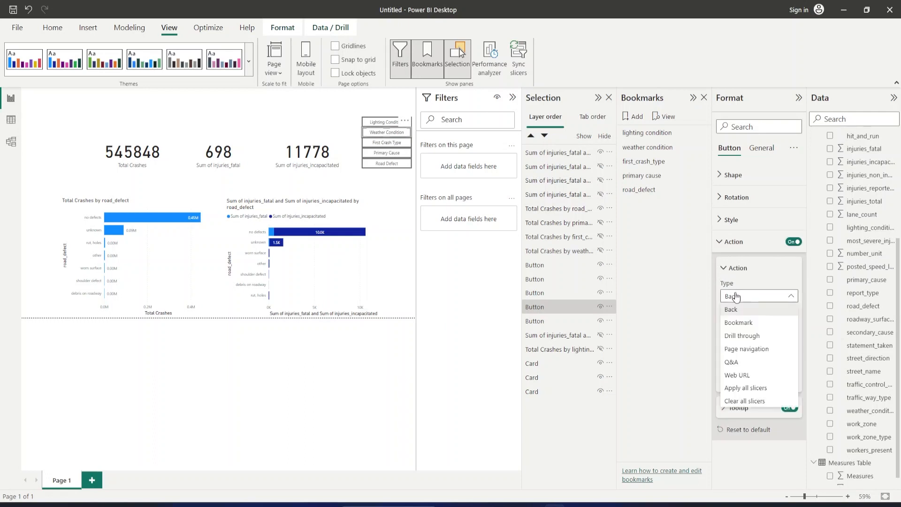
{"action": "left_click", "coordinate": [748, 327]}
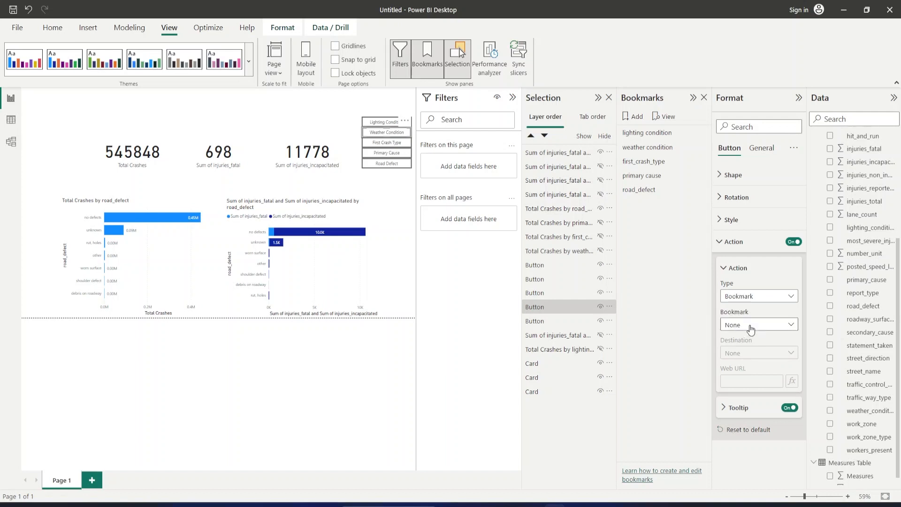
{"action": "left_click", "coordinate": [751, 330]}
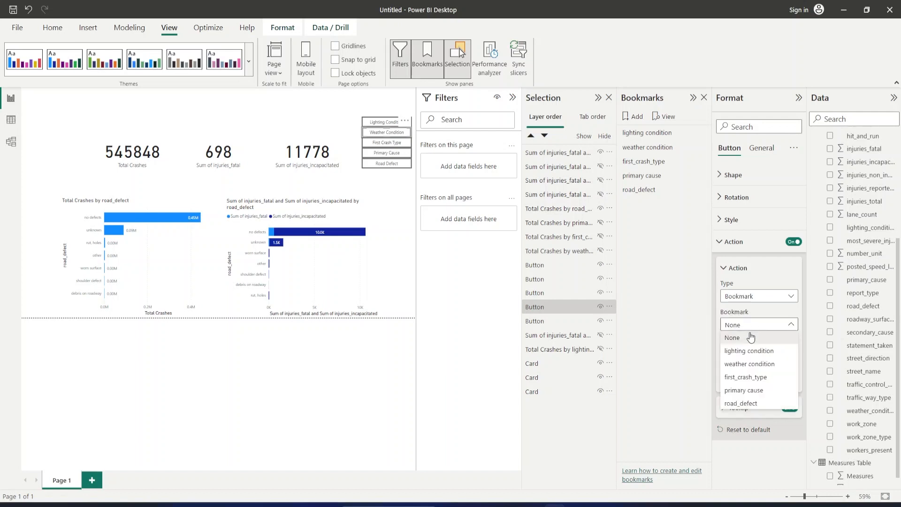
{"action": "left_click", "coordinate": [749, 362]}
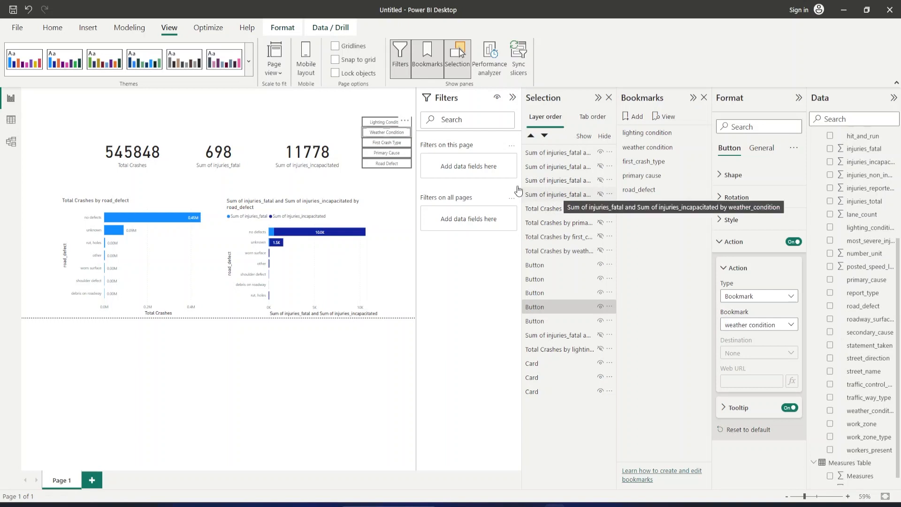
Turn on the First Crash Type button's action with type Bookmark and link it to the "first_crash_type" bookmark.
{"action": "left_click", "coordinate": [391, 142]}
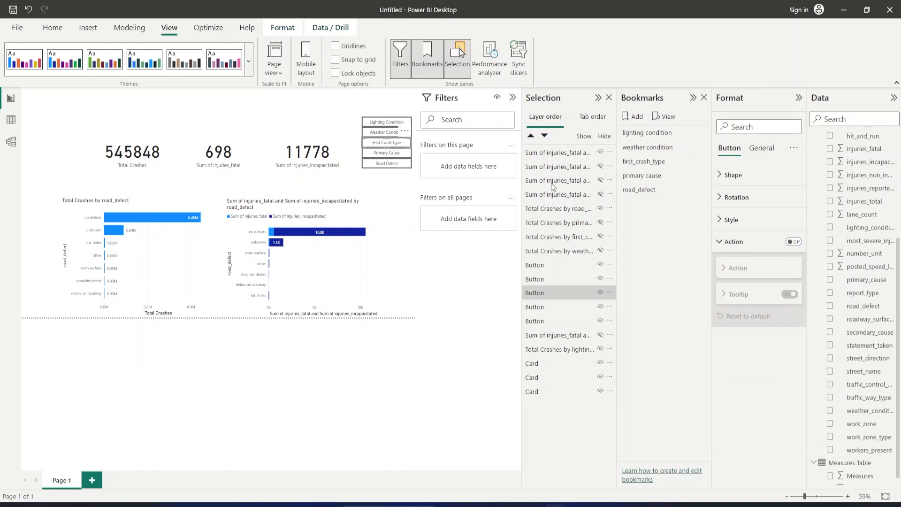
{"action": "left_click", "coordinate": [798, 243]}
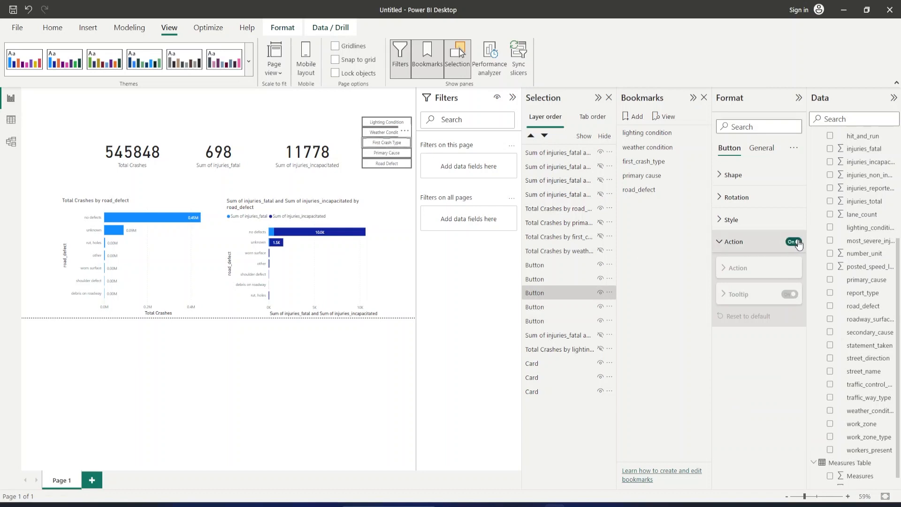
{"action": "left_click", "coordinate": [725, 269]}
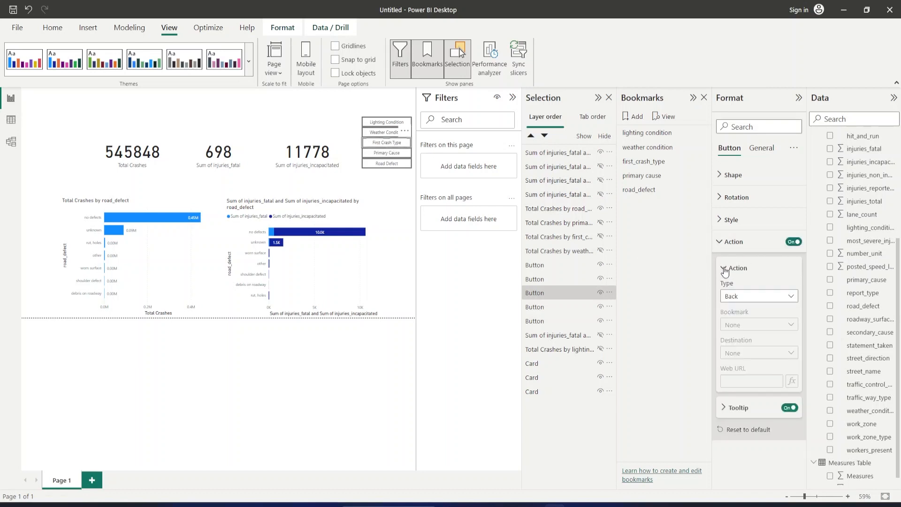
{"action": "left_click", "coordinate": [738, 300]}
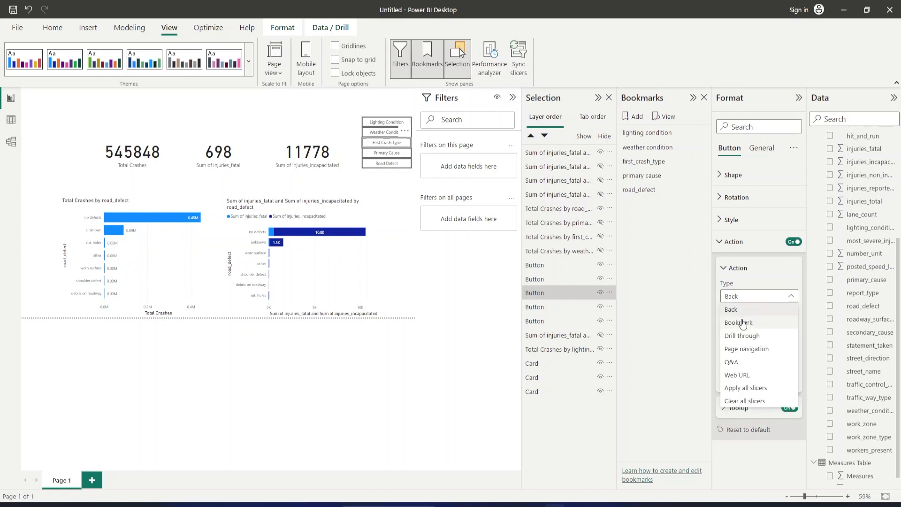
{"action": "left_click", "coordinate": [742, 323]}
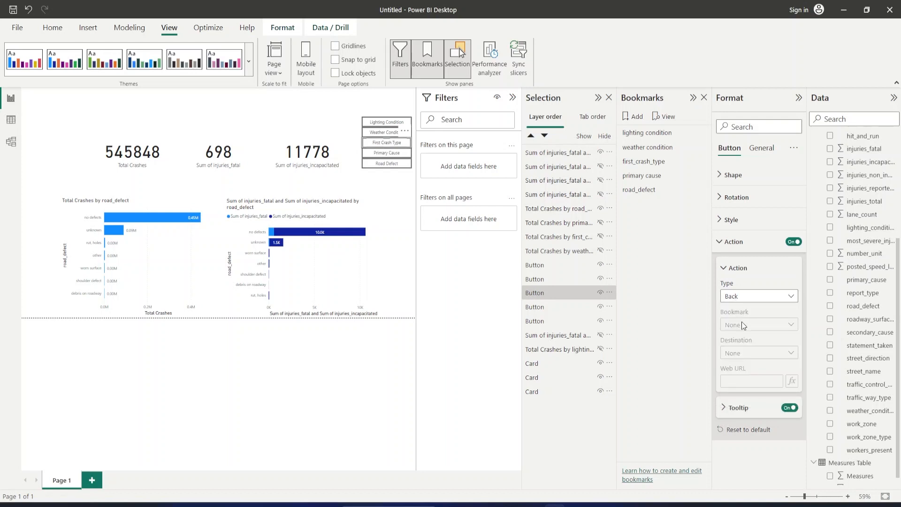
{"action": "left_click", "coordinate": [743, 325]}
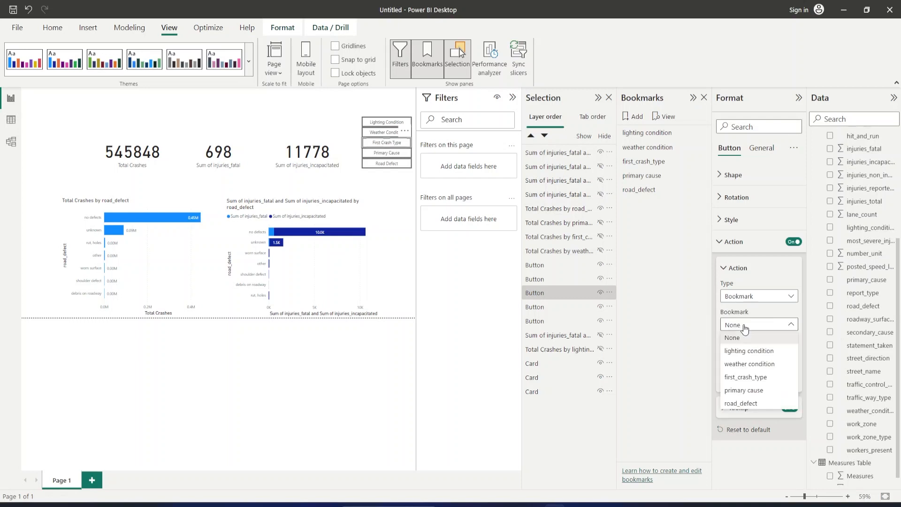
{"action": "left_click", "coordinate": [744, 377]}
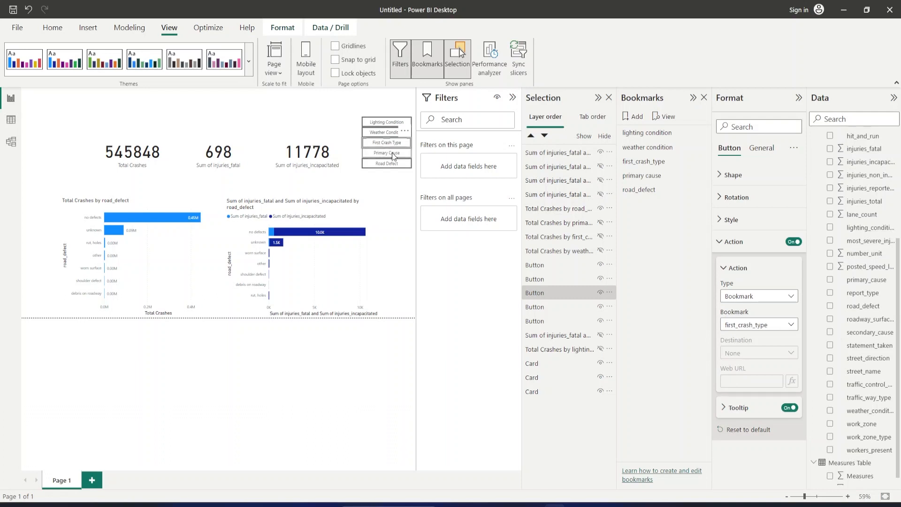
Turn on the Primary Cause button's action with type Bookmark and link it to the "primary cause" bookmark.
{"action": "left_click", "coordinate": [393, 153]}
{"action": "left_click", "coordinate": [800, 242]}
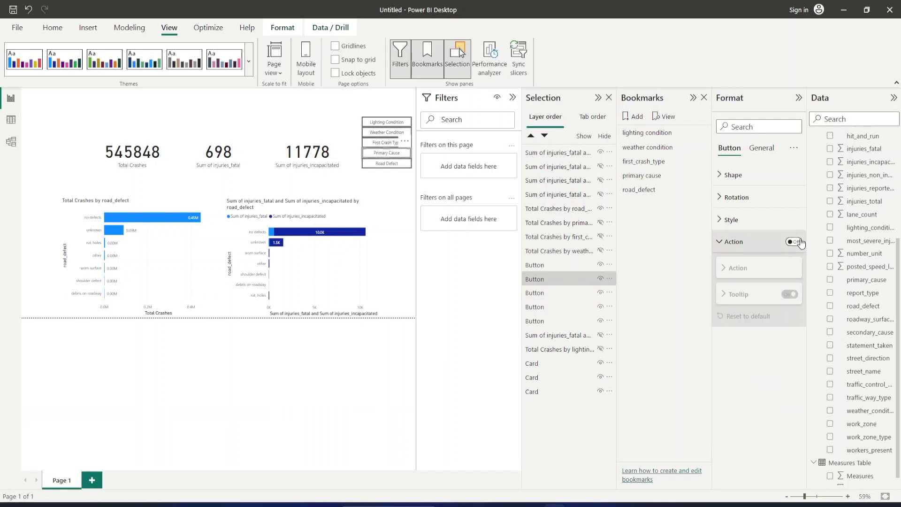
{"action": "left_click", "coordinate": [800, 242]}
{"action": "left_click", "coordinate": [761, 268]}
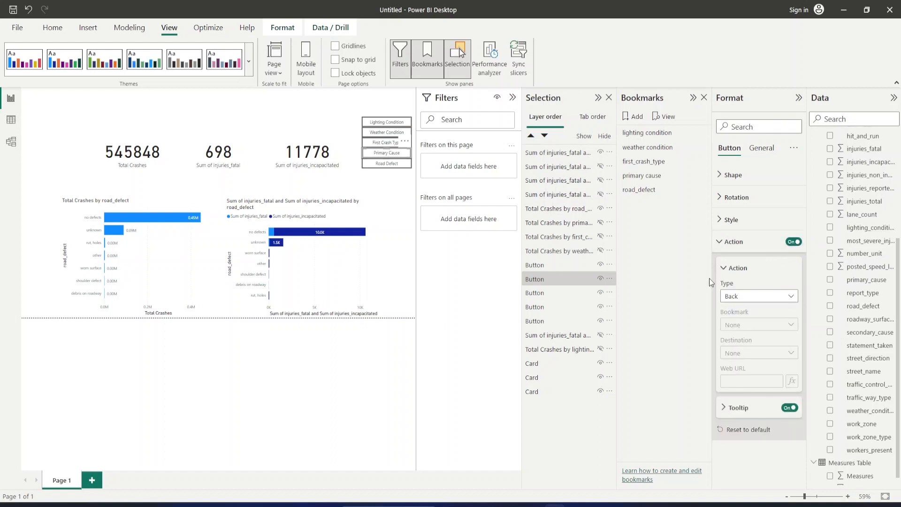
{"action": "left_click", "coordinate": [735, 296]}
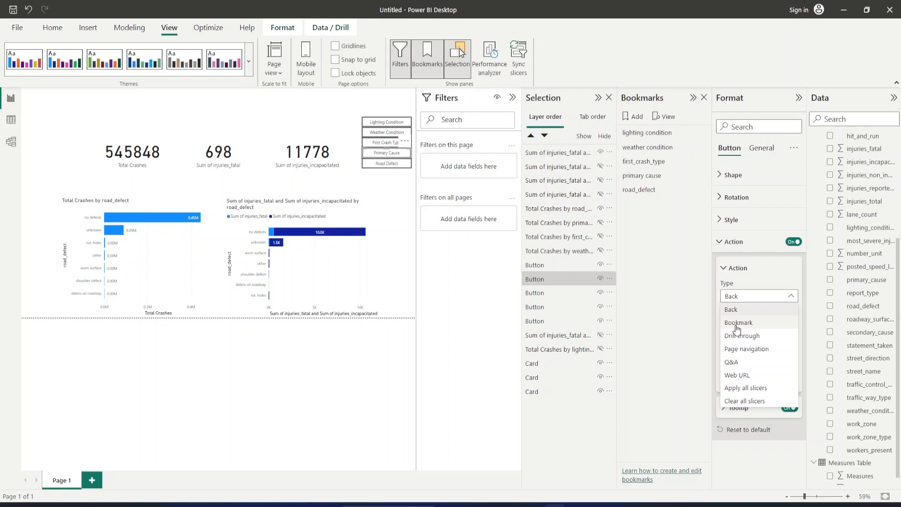
{"action": "left_click", "coordinate": [737, 329]}
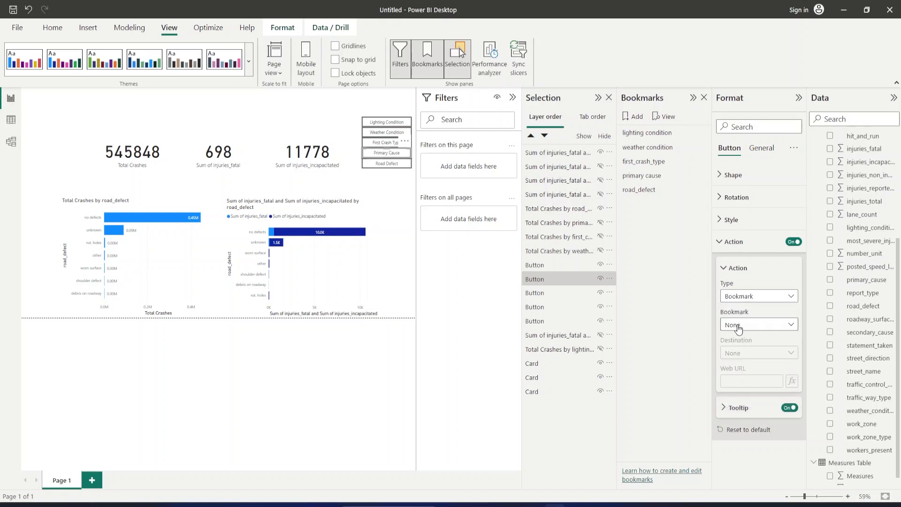
{"action": "left_click", "coordinate": [738, 328]}
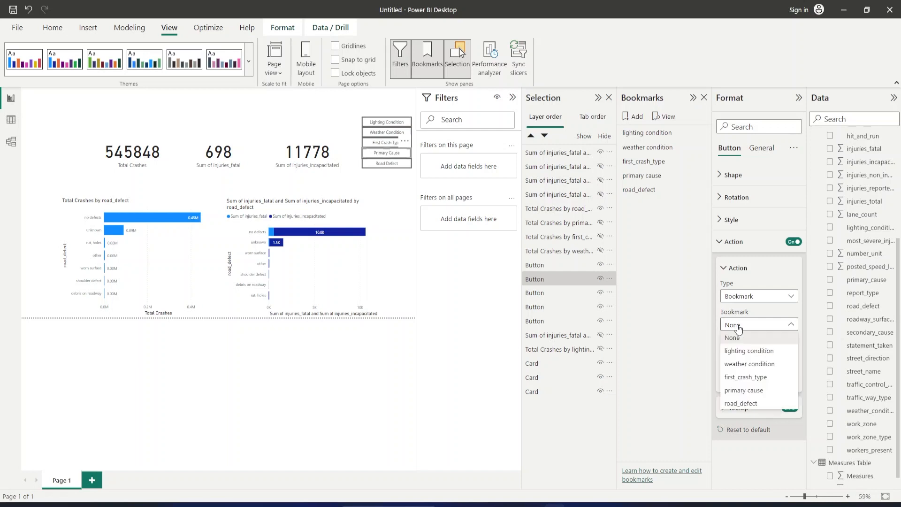
{"action": "left_click", "coordinate": [741, 389]}
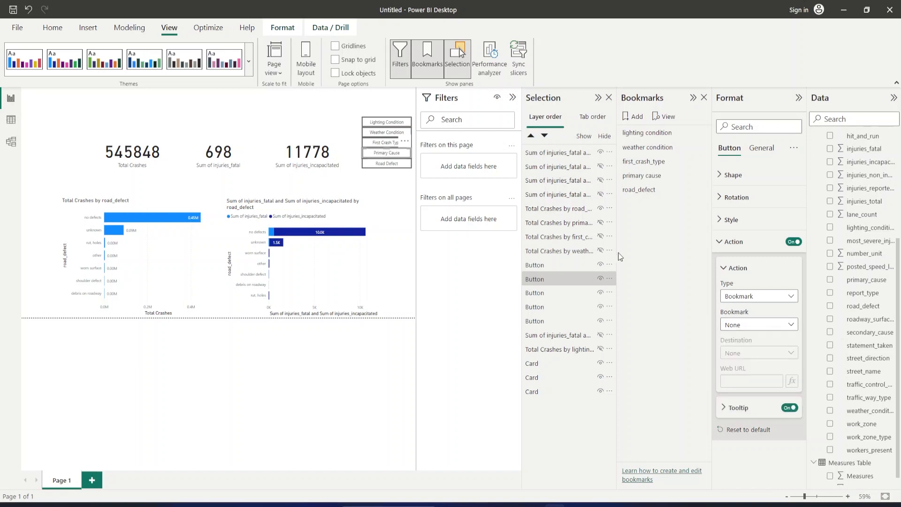
Turn on the Road Defect button's action with type Bookmark and link it to the "road_defect" bookmark.
{"action": "left_click", "coordinate": [396, 167]}
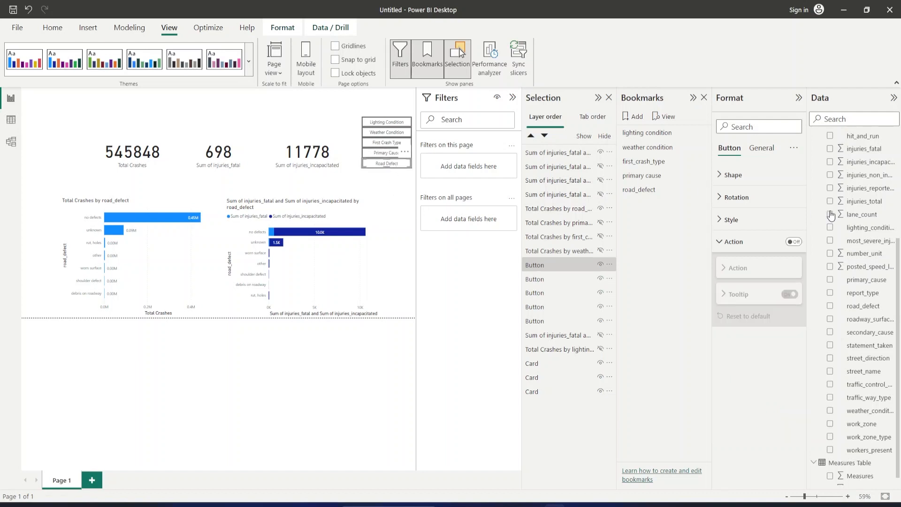
{"action": "left_click", "coordinate": [798, 242]}
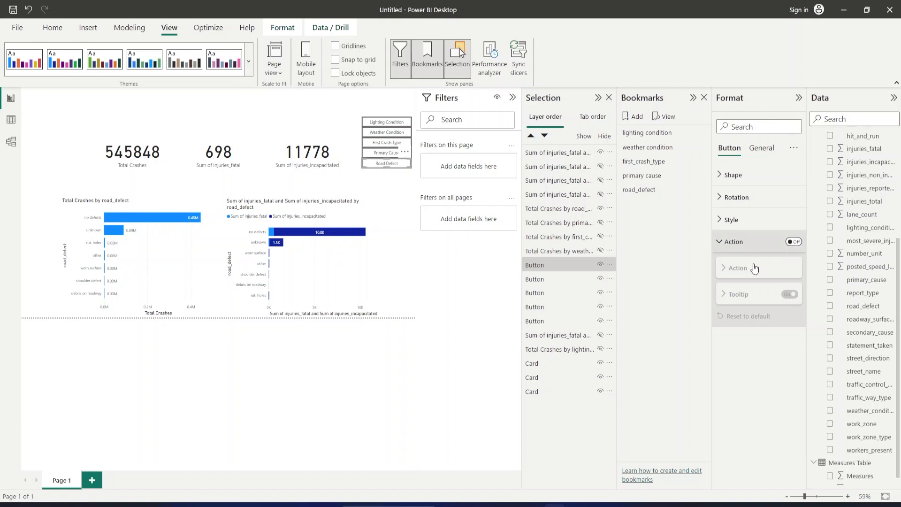
{"action": "left_click", "coordinate": [734, 269]}
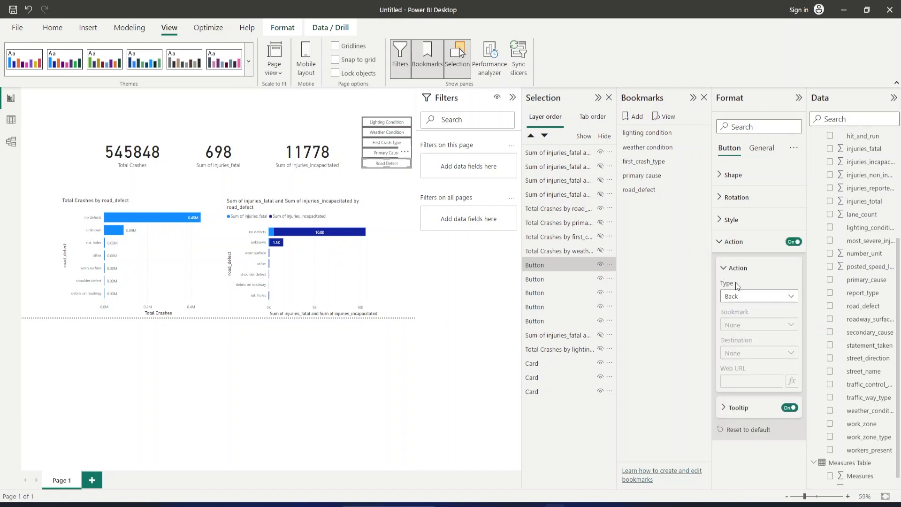
{"action": "left_click", "coordinate": [744, 297]}
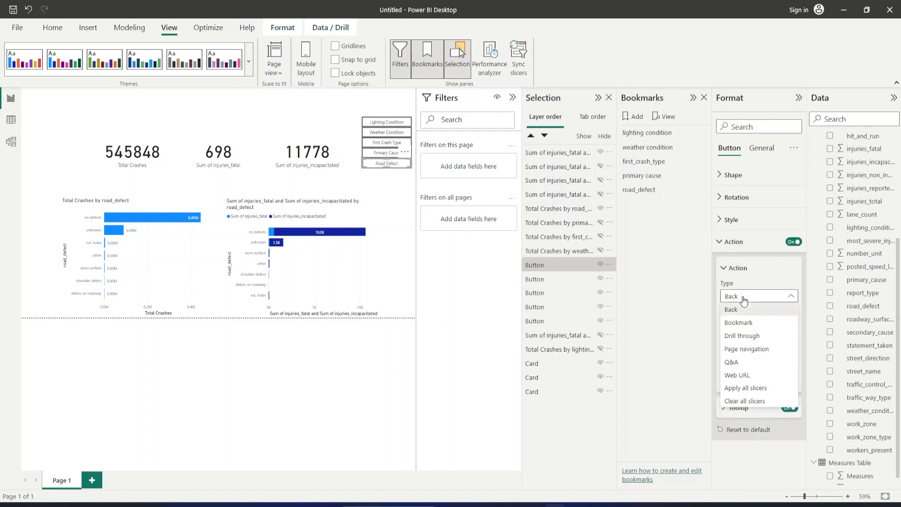
{"action": "left_click", "coordinate": [761, 322]}
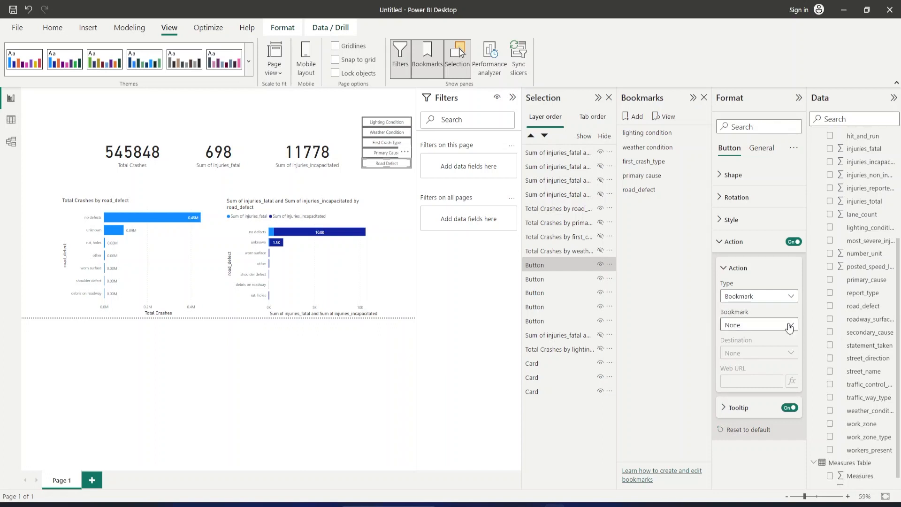
{"action": "left_click", "coordinate": [790, 326]}
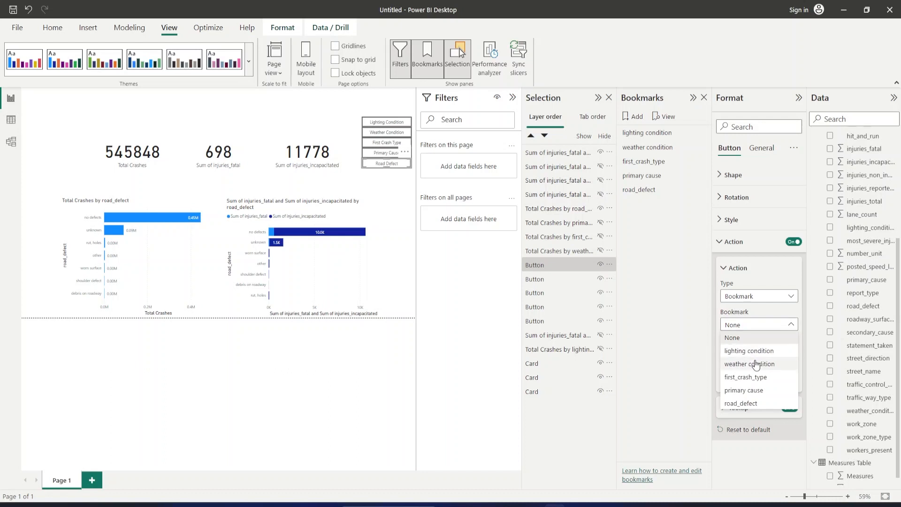
{"action": "left_click", "coordinate": [754, 407]}
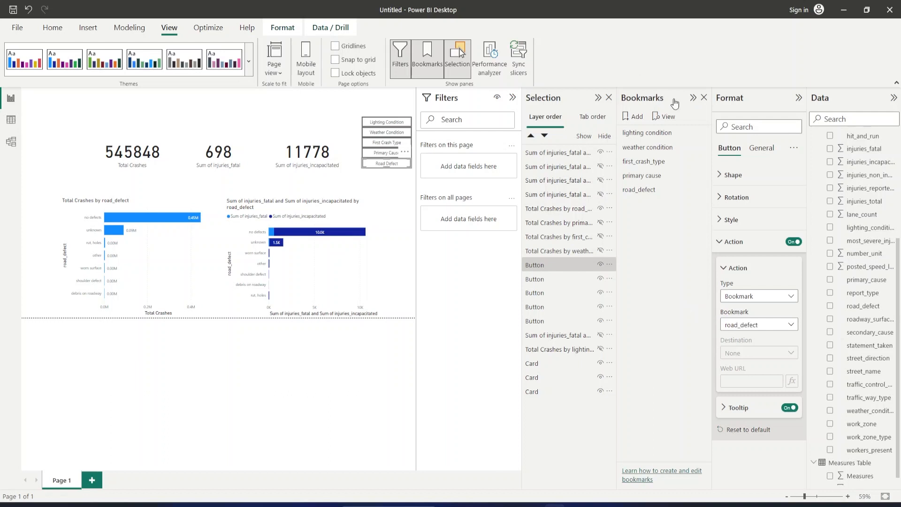
Collapse the Format, Bookmarks, Selection and Filters panes to enlarge the report canvas.
{"action": "left_click", "coordinate": [799, 100]}
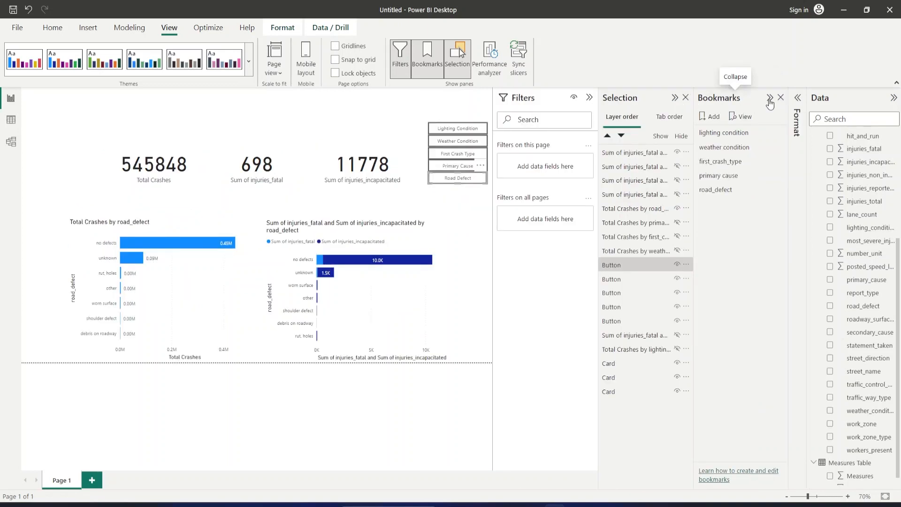
{"action": "left_click", "coordinate": [770, 101]}
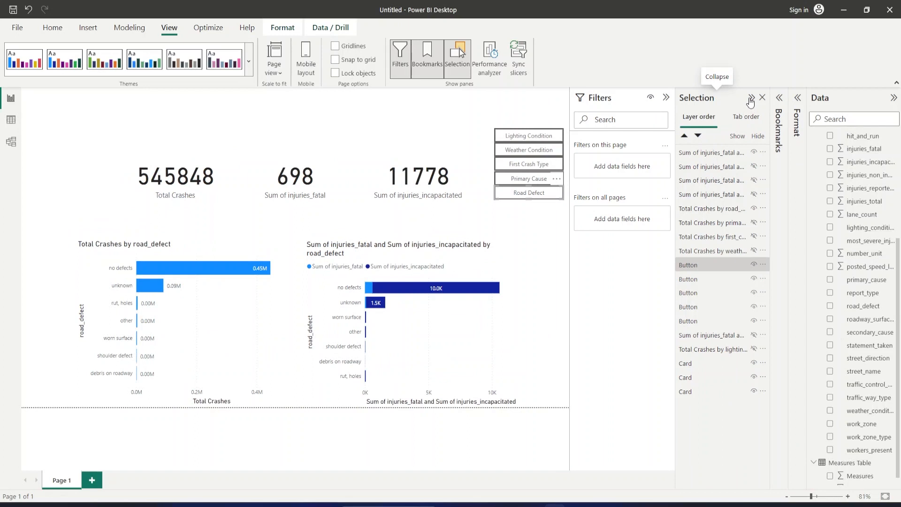
{"action": "left_click", "coordinate": [751, 98]}
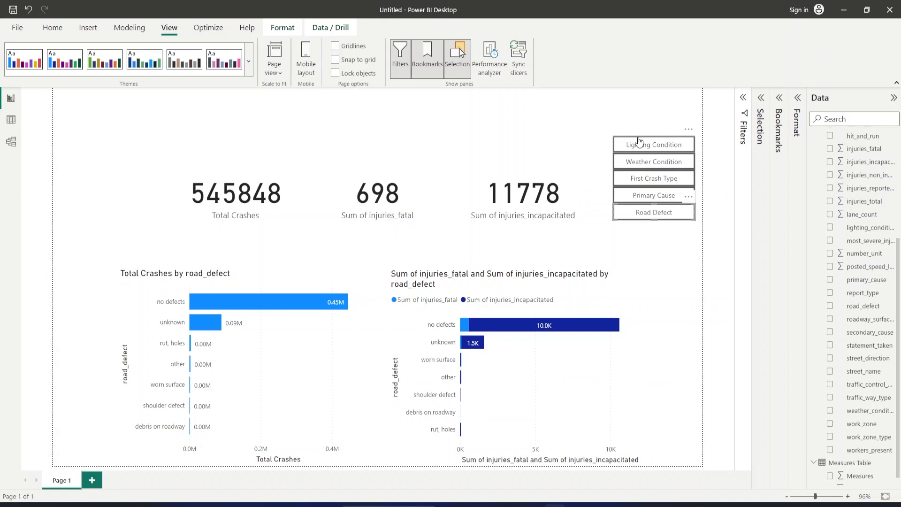
Test the Lighting Condition, Weather Condition and First Crash Type buttons, and highlight the pedestrian bar in the injuries chart.
{"action": "left_click", "coordinate": [640, 142], "text": "ctrl"}
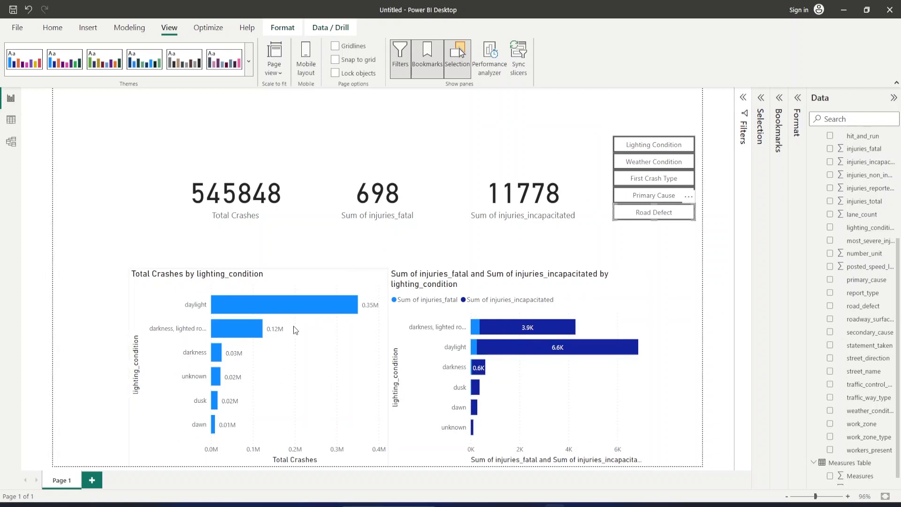
{"action": "left_click", "coordinate": [663, 165], "text": "ctrl"}
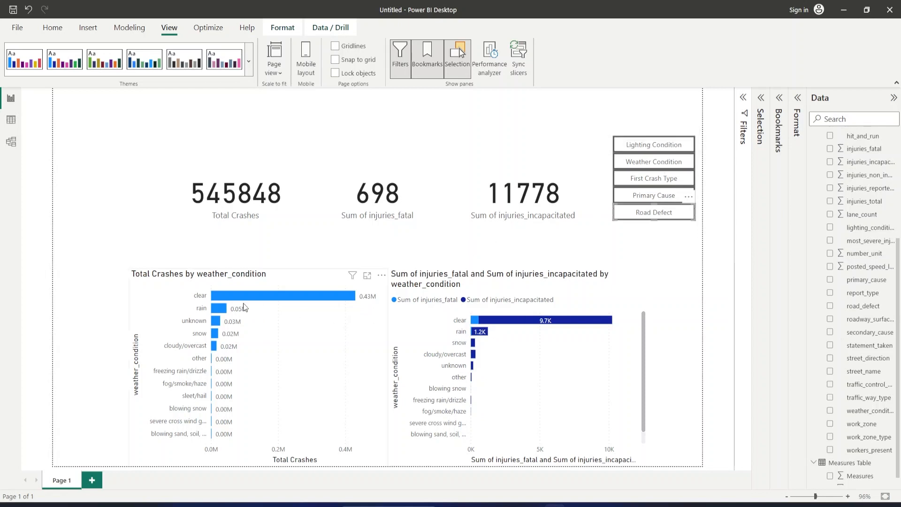
{"action": "mouse_move", "coordinate": [219, 299]}
{"action": "left_click", "coordinate": [638, 182], "text": "ctrl"}
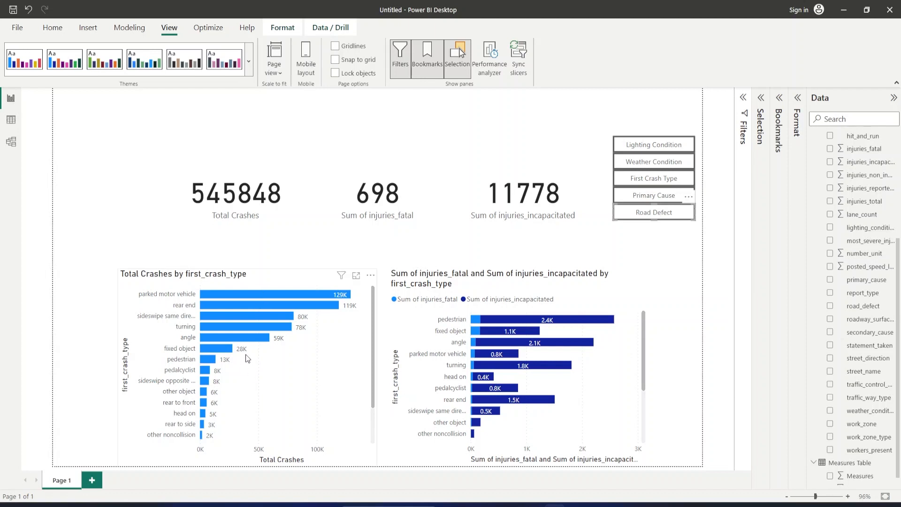
{"action": "left_click", "coordinate": [551, 323]}
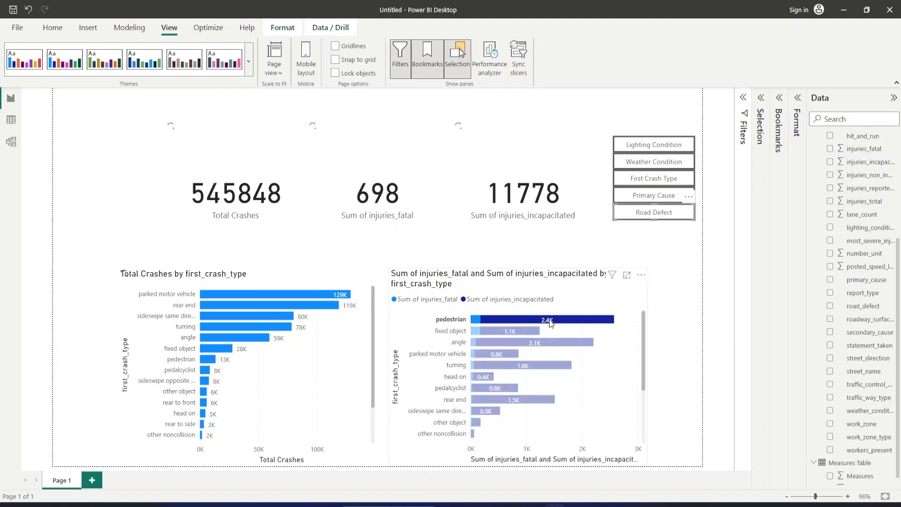
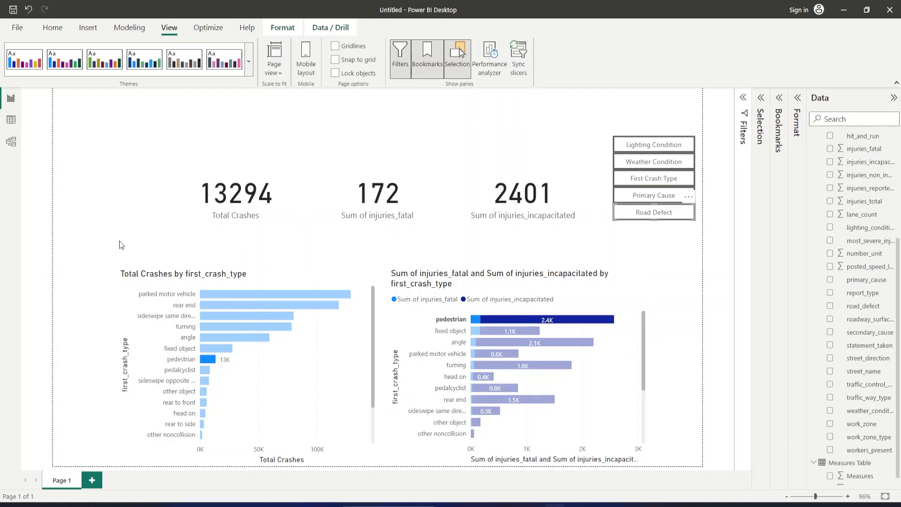
Insert a Q&A visual in the free space beside the injuries chart on Page 1.
{"action": "left_click", "coordinate": [202, 267]}
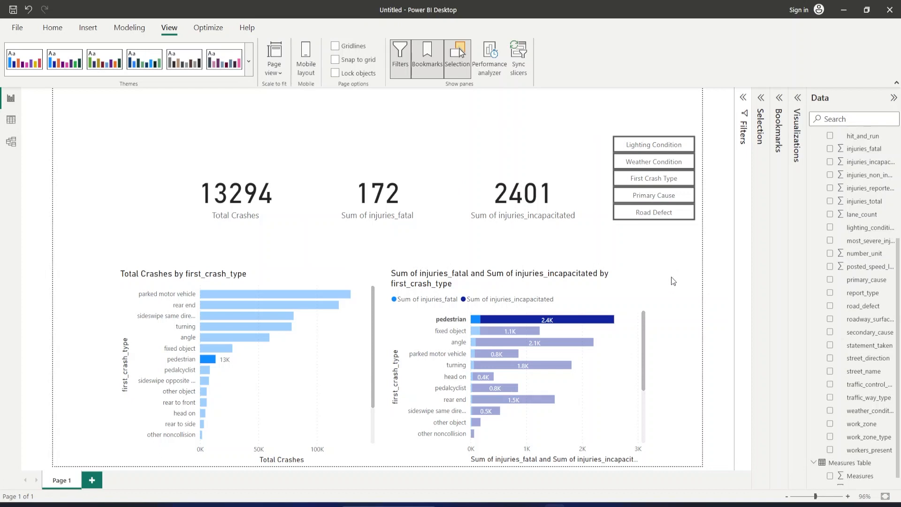
{"action": "key", "text": "ctrl"}
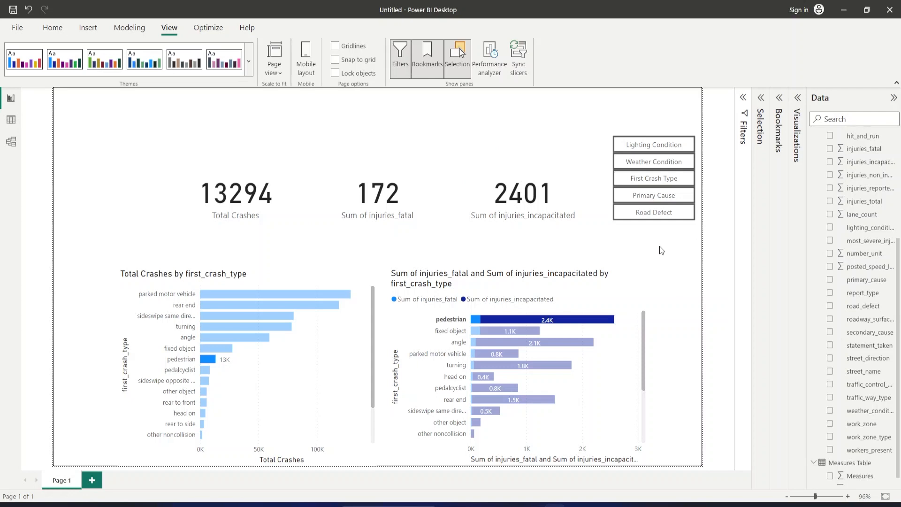
{"action": "key", "text": "ctrl+v"}
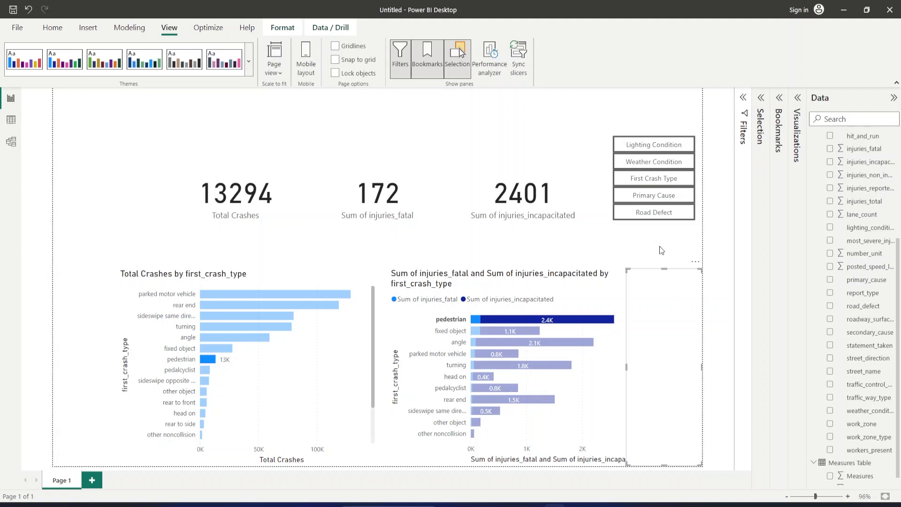
{"action": "left_click", "coordinate": [120, 413]}
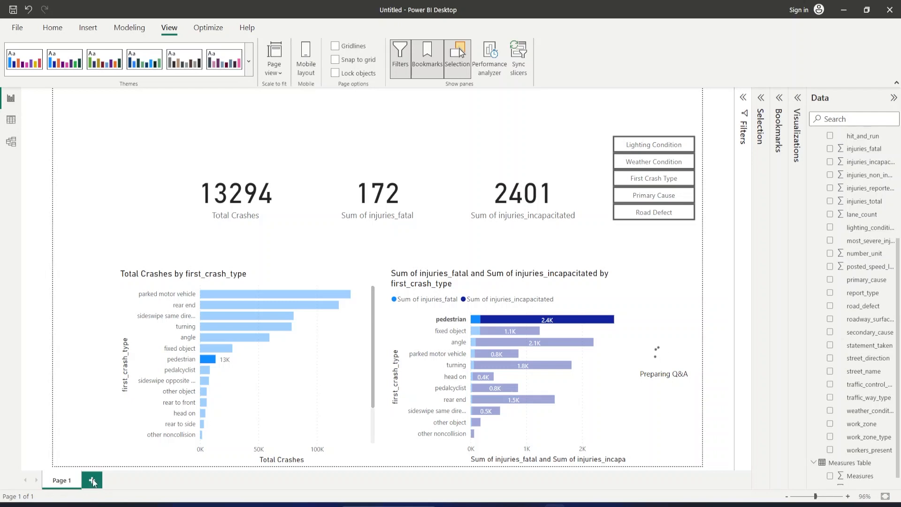
Add a new report page, close the Selection and Bookmarks panes, and expand the Visualizations pane.
{"action": "left_click", "coordinate": [93, 480]}
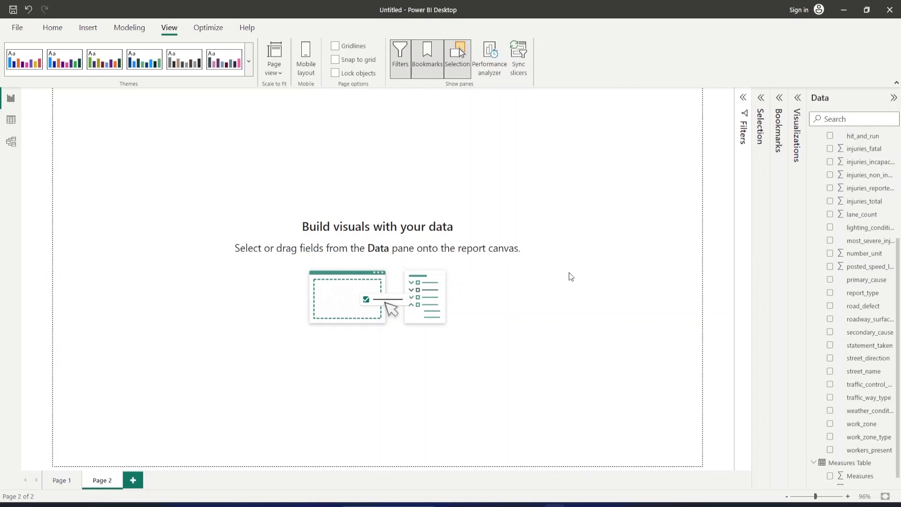
{"action": "scroll", "coordinate": [834, 214], "scroll_direction": "up", "scroll_amount": 4}
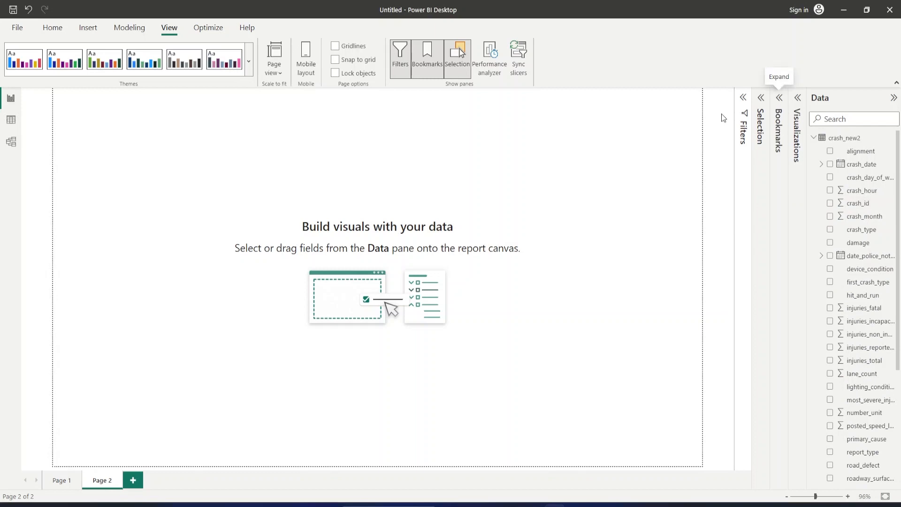
{"action": "left_click", "coordinate": [460, 66]}
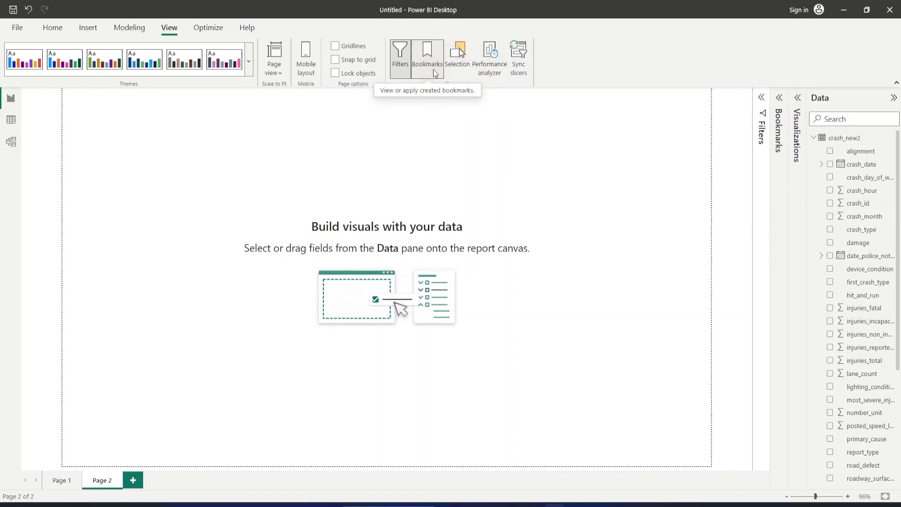
{"action": "left_click", "coordinate": [436, 73]}
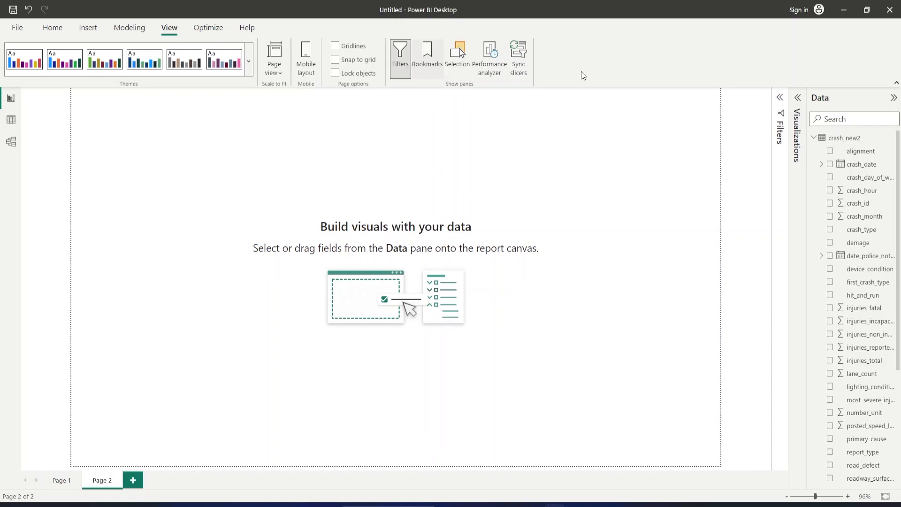
{"action": "left_click", "coordinate": [797, 98]}
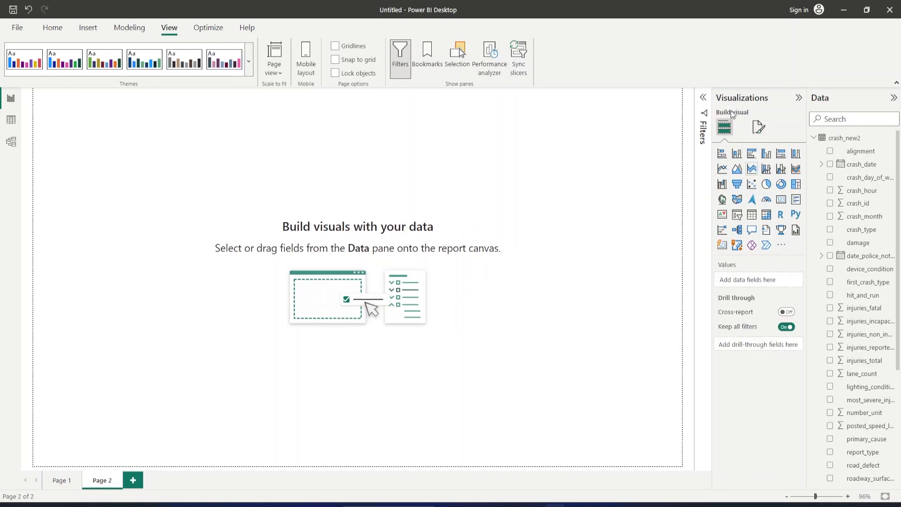
Insert an area chart in the lower part of Page 2 and stretch it across the full page width.
{"action": "left_click", "coordinate": [738, 173]}
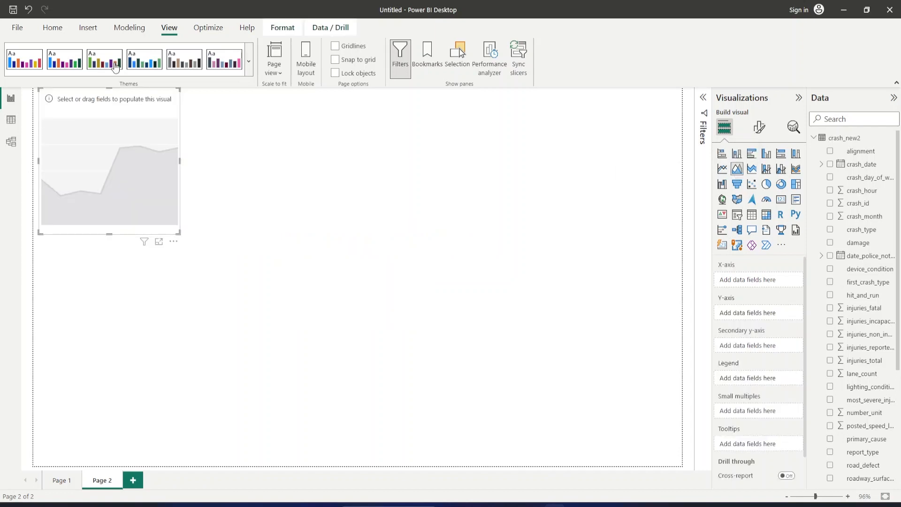
{"action": "left_click_drag", "start_coordinate": [138, 175], "coordinate": [130, 287]}
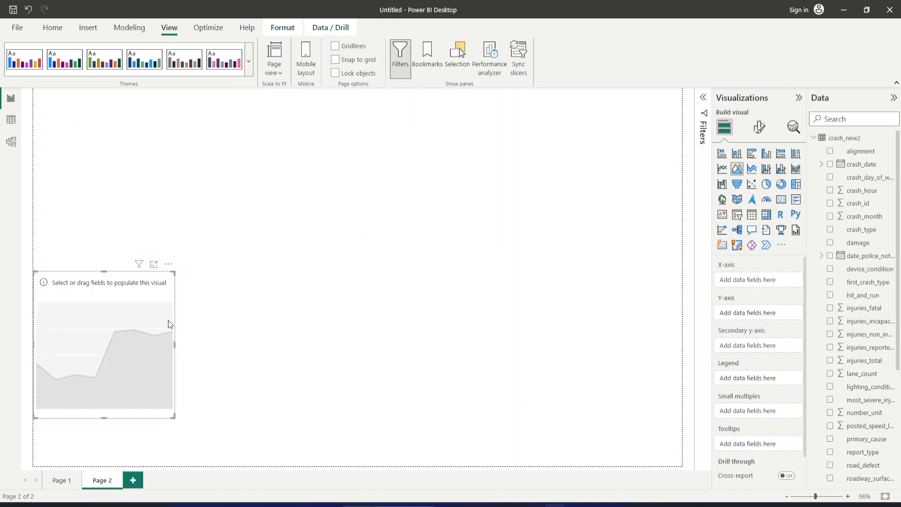
{"action": "left_click_drag", "start_coordinate": [174, 341], "coordinate": [683, 364]}
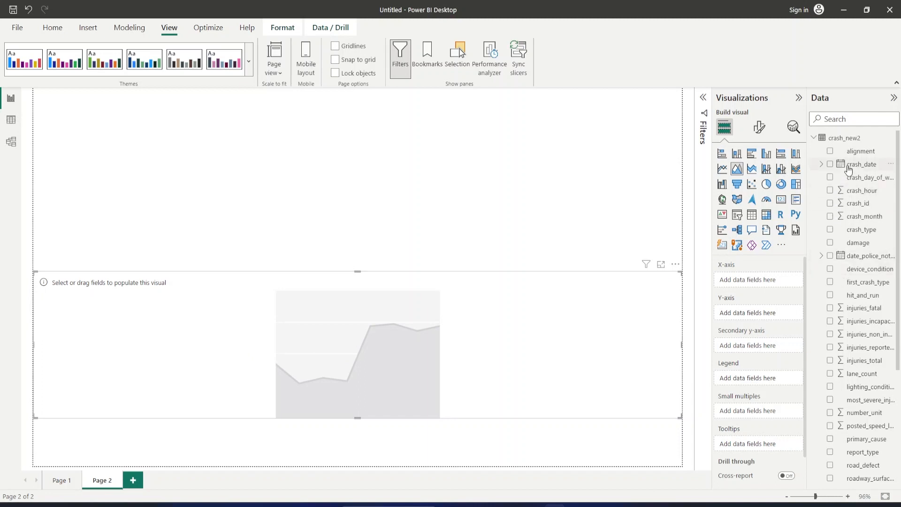
Plot Total Crashes against crash_date in the area chart and extend the chart down to the page's bottom edge.
{"action": "left_click_drag", "start_coordinate": [851, 168], "coordinate": [752, 285]}
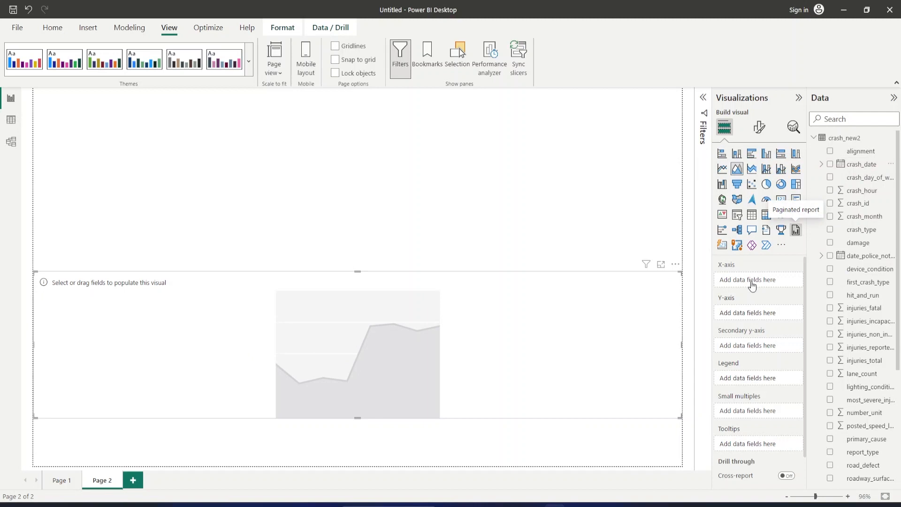
{"action": "left_click", "coordinate": [831, 165]}
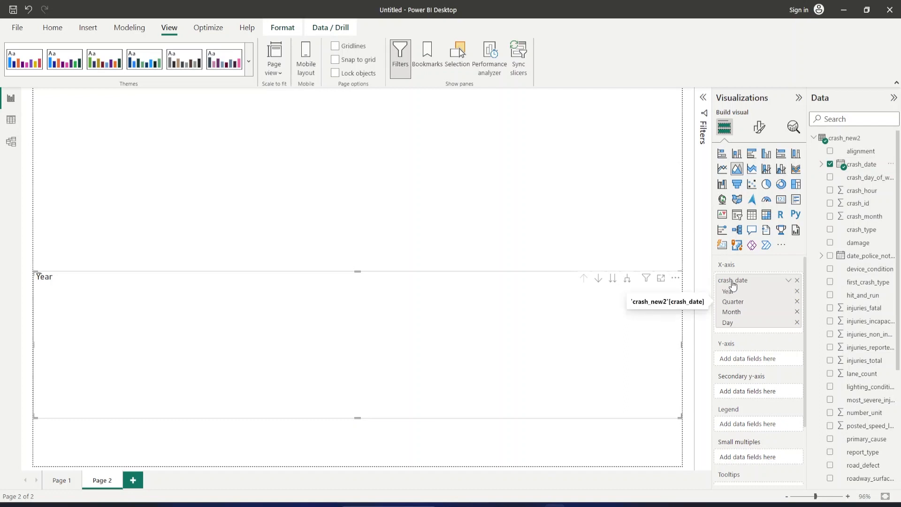
{"action": "left_click", "coordinate": [815, 139]}
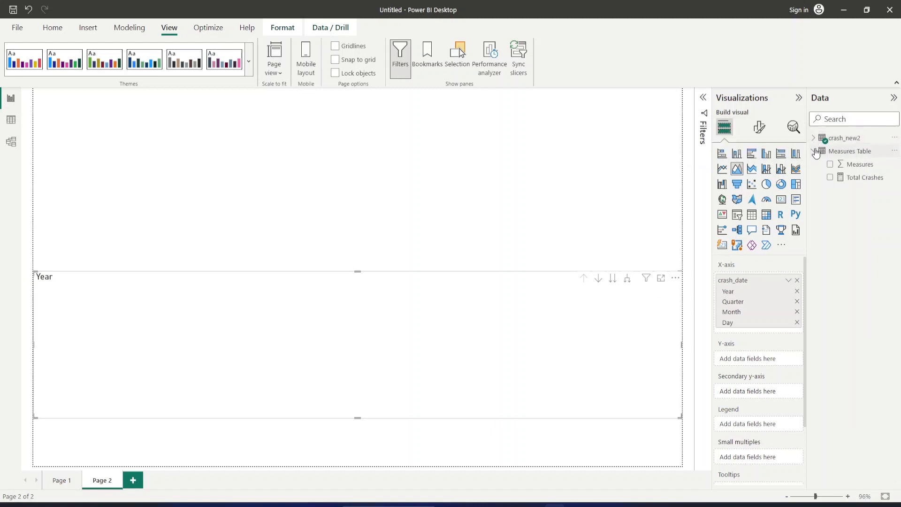
{"action": "left_click", "coordinate": [828, 178]}
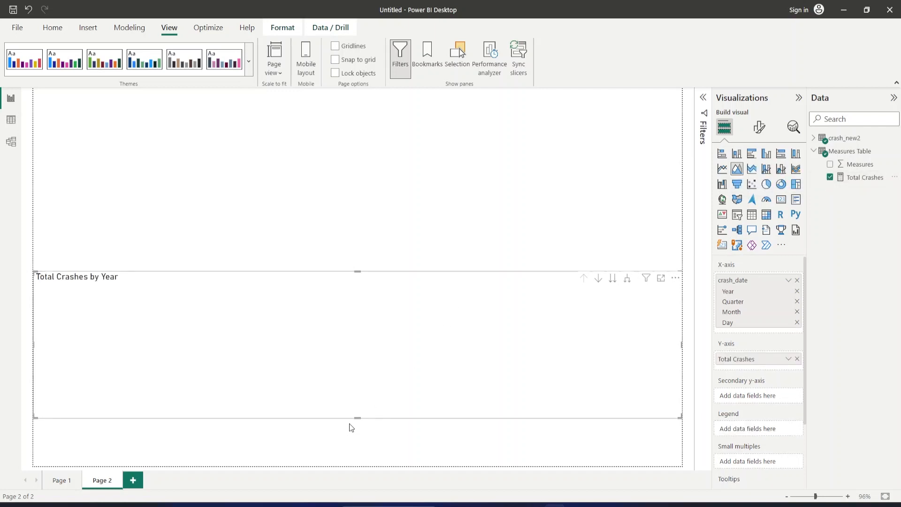
{"action": "left_click_drag", "start_coordinate": [357, 423], "coordinate": [359, 467]}
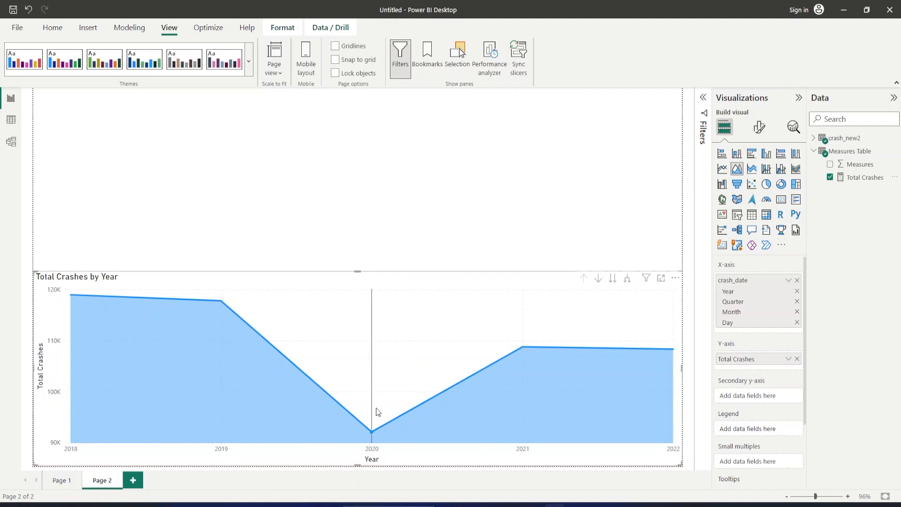
Examine the Total Crashes value for each year from 2018 to 2022 in the area chart.
{"action": "mouse_move", "coordinate": [379, 411]}
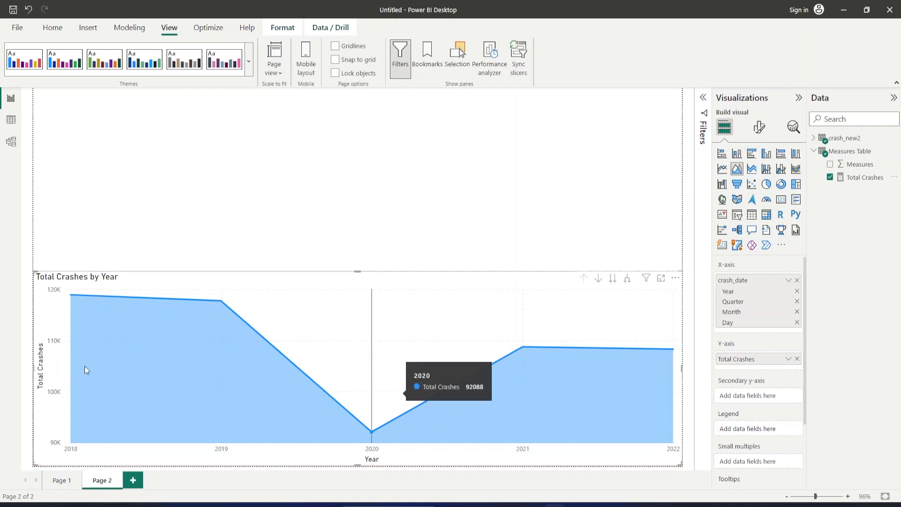
{"action": "mouse_move", "coordinate": [82, 298]}
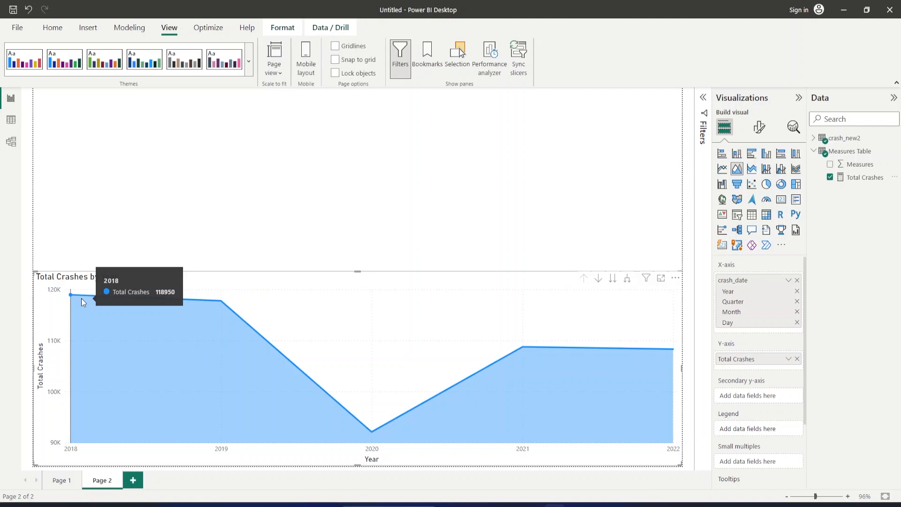
{"action": "mouse_move", "coordinate": [219, 350]}
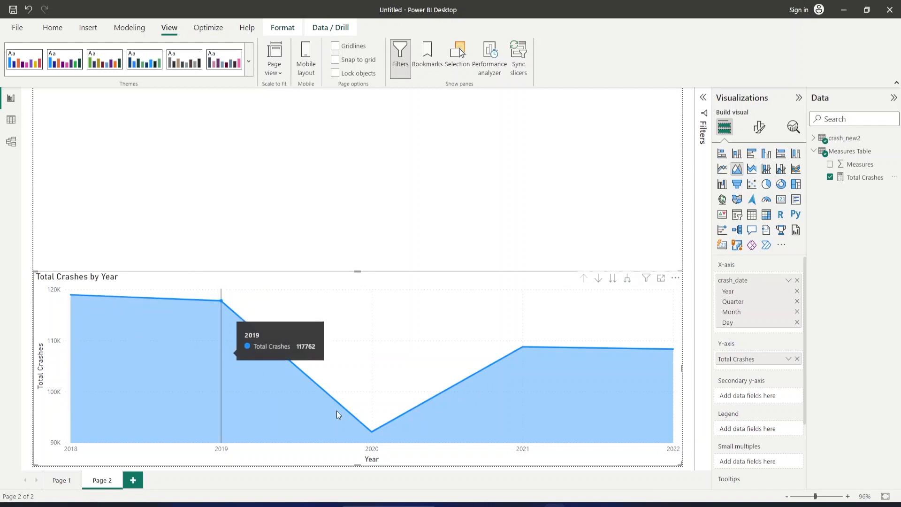
{"action": "mouse_move", "coordinate": [368, 431]}
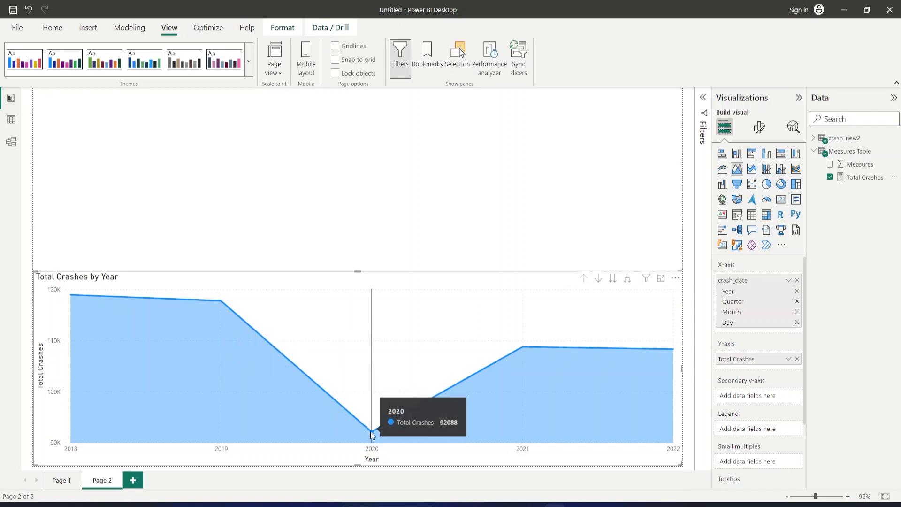
{"action": "mouse_move", "coordinate": [531, 357]}
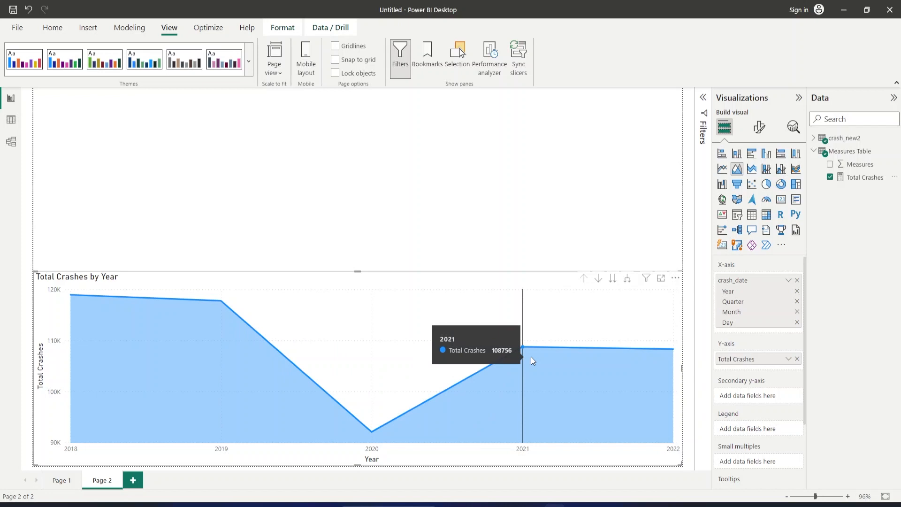
{"action": "mouse_move", "coordinate": [662, 354]}
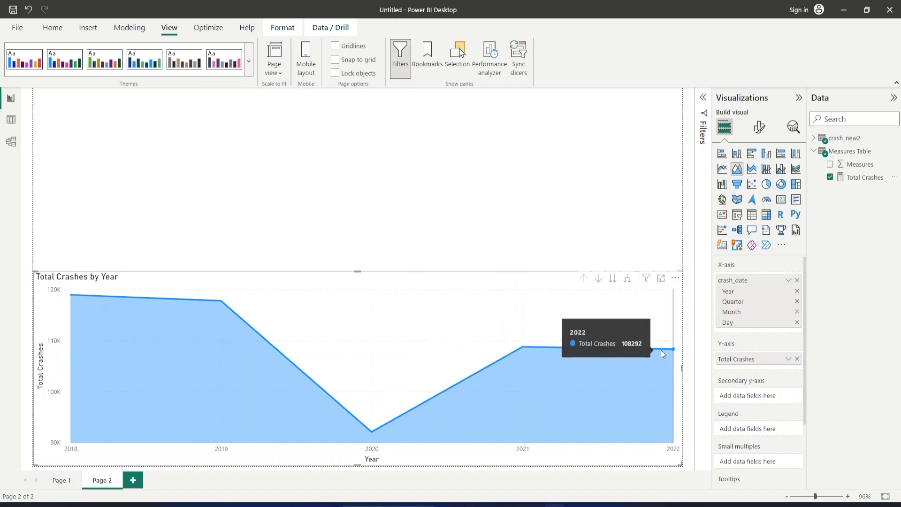
{"action": "mouse_move", "coordinate": [561, 382]}
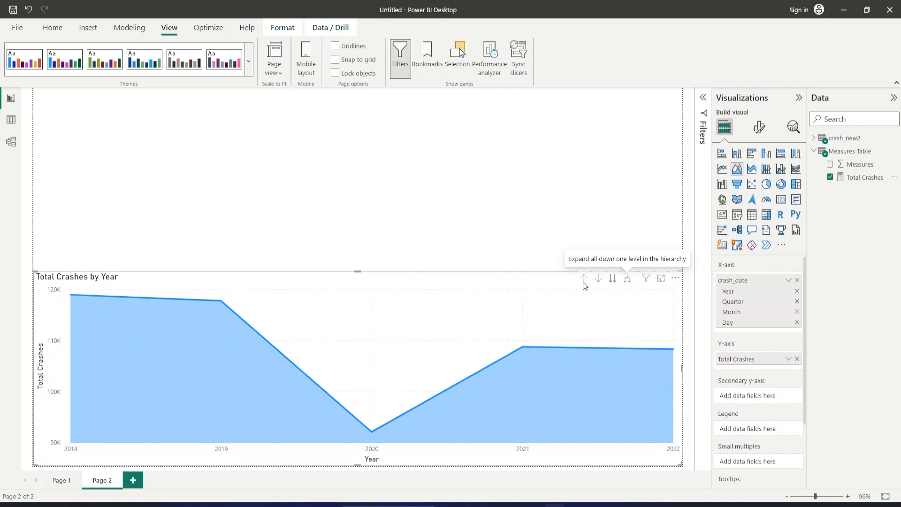
Step the chart's date hierarchy through the Quarter, Month and Day levels, and drill back up to Year.
{"action": "left_click", "coordinate": [599, 279]}
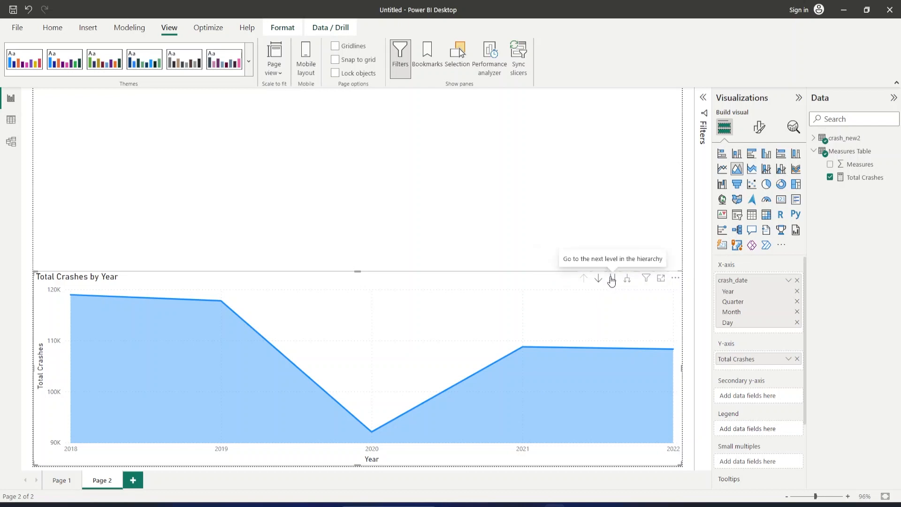
{"action": "left_click", "coordinate": [611, 280]}
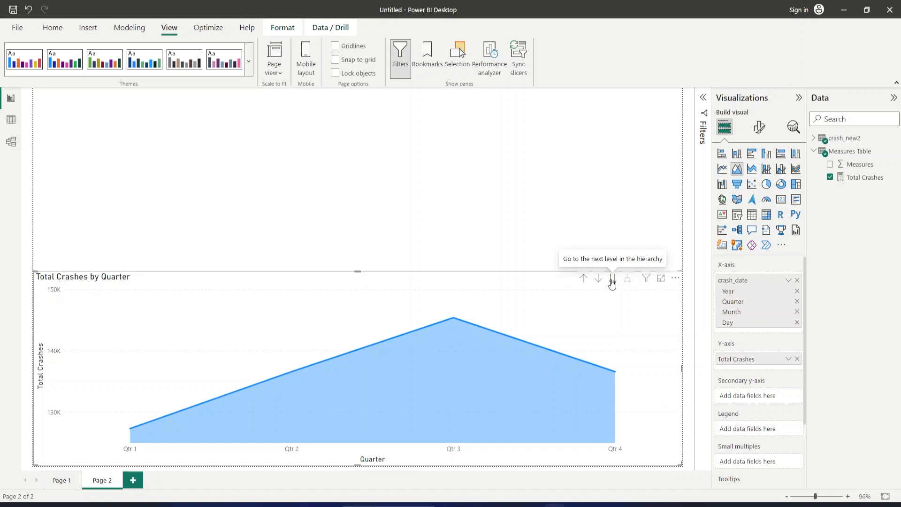
{"action": "left_click", "coordinate": [612, 281]}
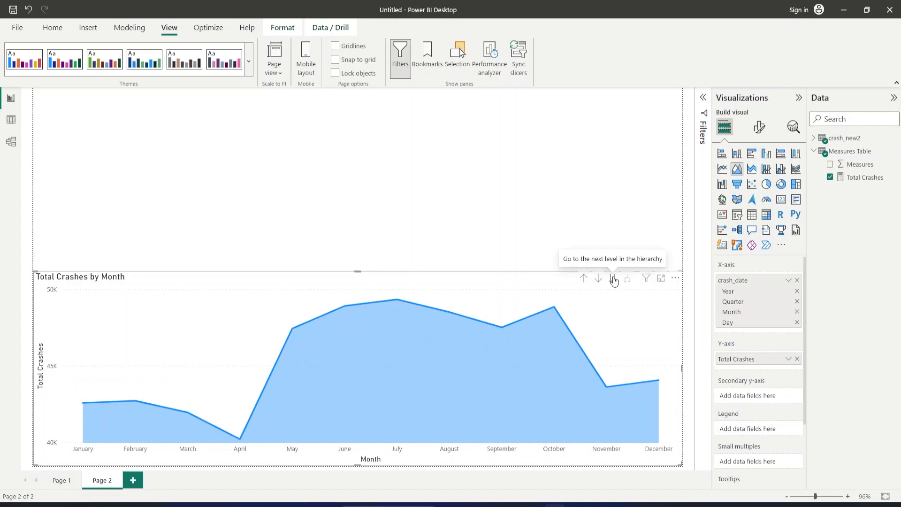
{"action": "left_click", "coordinate": [614, 281]}
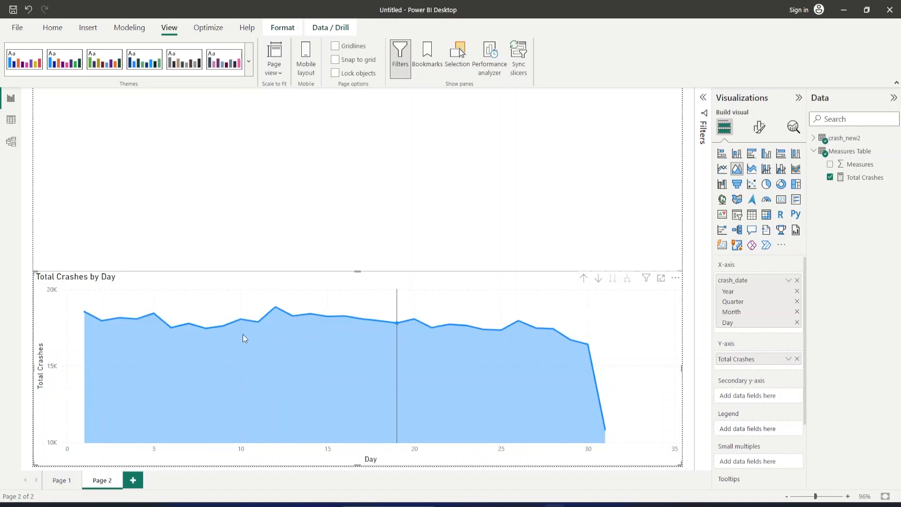
{"action": "left_click", "coordinate": [584, 278]}
{"action": "left_click", "coordinate": [585, 282]}
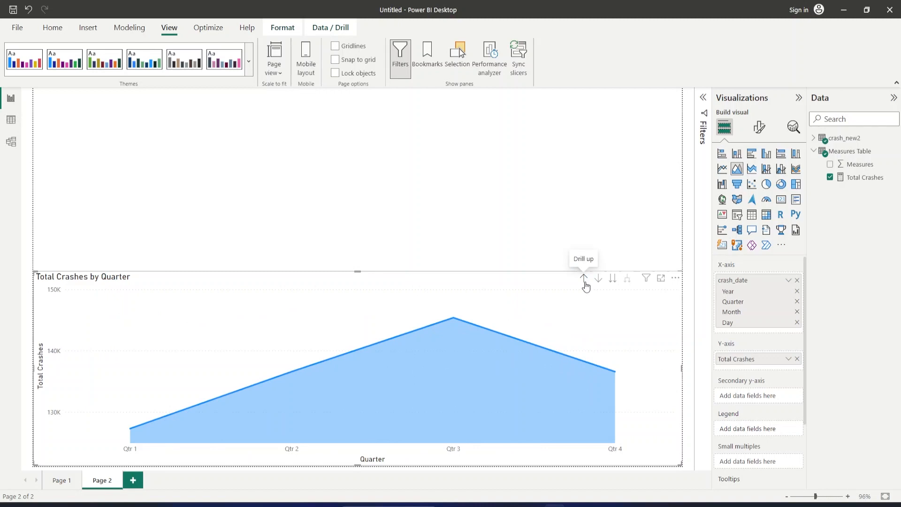
{"action": "left_click", "coordinate": [585, 282]}
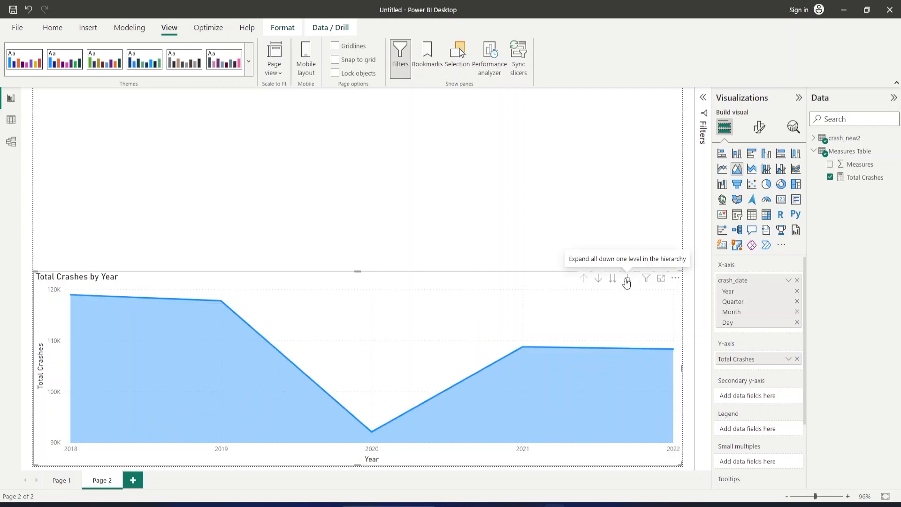
Expand the area chart's date hierarchy to show Year, Quarter, Month and Day together.
{"action": "left_click", "coordinate": [628, 281]}
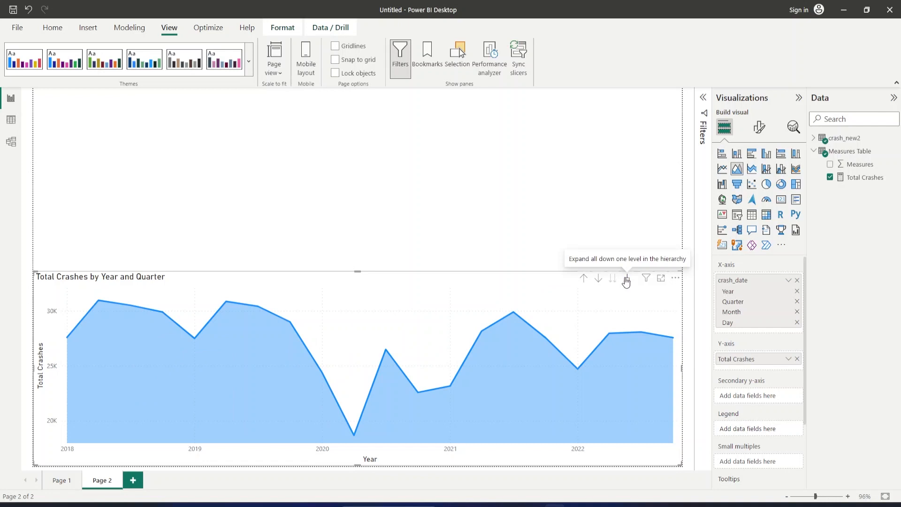
{"action": "left_click", "coordinate": [627, 281]}
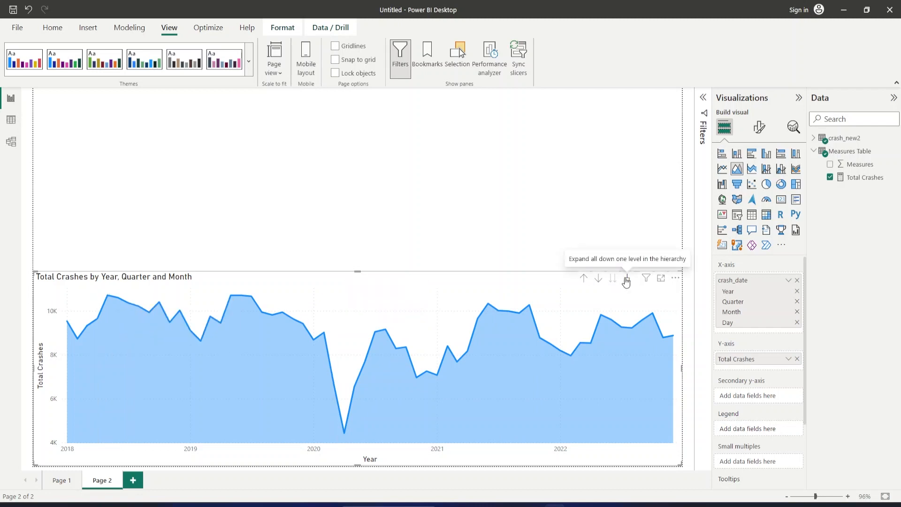
{"action": "left_click", "coordinate": [627, 281]}
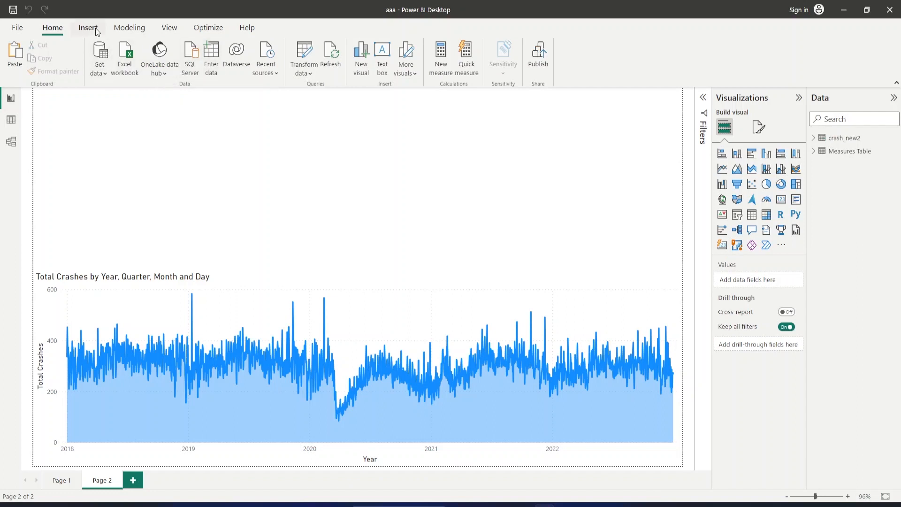
Start a new calculated table named Dynamic Data, defined by an empty pair of curly braces.
{"action": "left_click", "coordinate": [130, 27]}
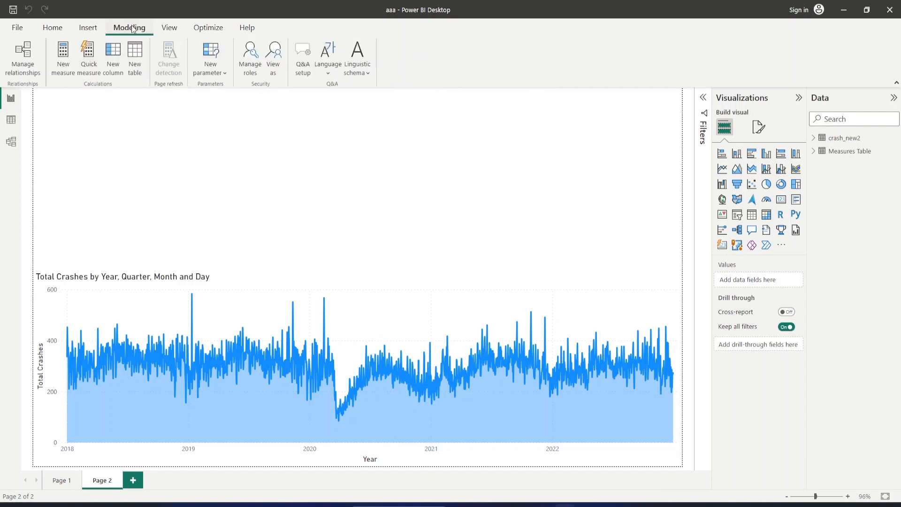
{"action": "left_click", "coordinate": [133, 73]}
{"action": "left_click", "coordinate": [136, 75]}
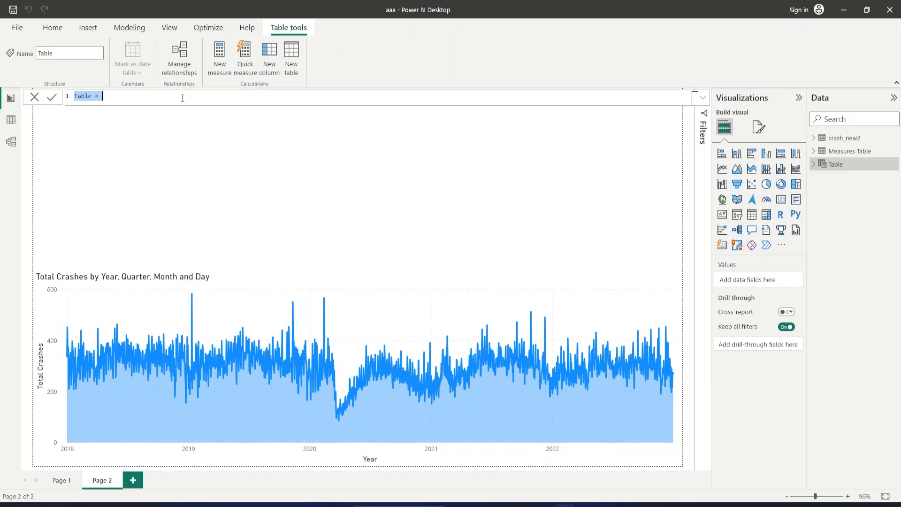
{"action": "type", "text": "Dynamic Data = {{"}
{"action": "key", "text": "BackSpace"}
{"action": "type", "text": "}"}
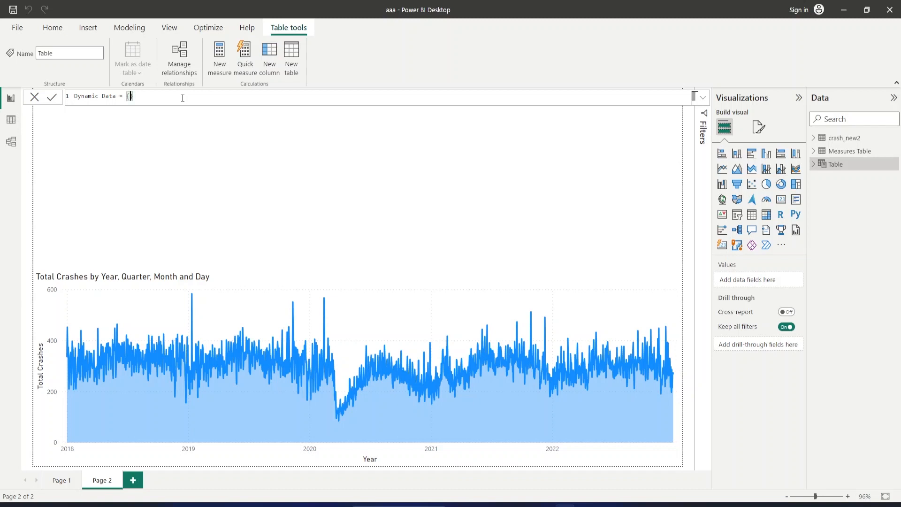
{"action": "type", "text": "('Today"}
Enter the first row ("Today",1) inside the Dynamic Data table's braces, followed by a comma.
{"action": "key", "text": "BackSpace"}
{"action": "key", "text": "BackSpace"}
{"action": "key", "text": "BackSpace"}
{"action": "key", "text": "BackSpace"}
{"action": "key", "text": "BackSpace"}
{"action": "key", "text": "BackSpace"}
{"action": "type", "text": "(\"Today\",1),"}
Duplicate the Today row in the Dynamic Data formula and change the copy to ("Yesterday",2).
{"action": "left_click_drag", "start_coordinate": [169, 97], "coordinate": [132, 98]}
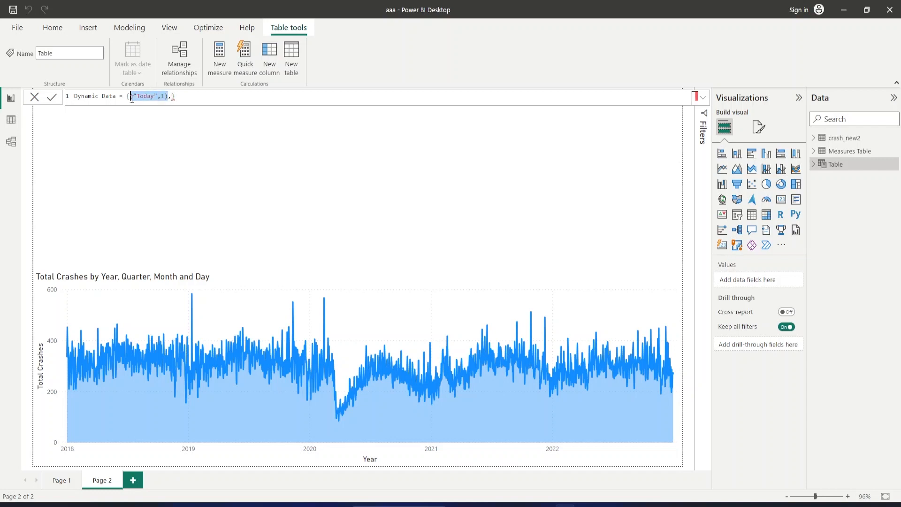
{"action": "key", "text": "ctrl+c"}
{"action": "left_click", "coordinate": [172, 97]}
{"action": "key", "text": "ctrl+v"}
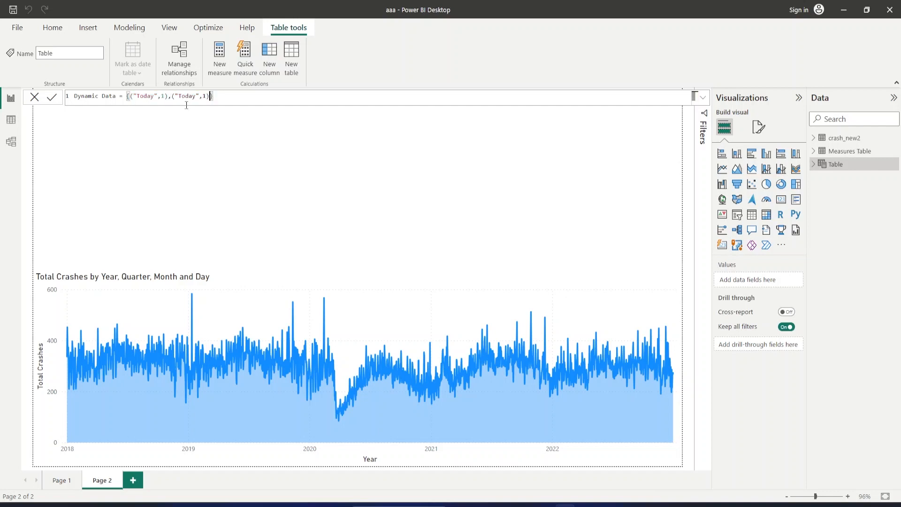
{"action": "left_click", "coordinate": [197, 94]}
{"action": "key", "text": "BackSpace"}
{"action": "key", "text": "BackSpace"}
{"action": "key", "text": "BackSpace"}
{"action": "key", "text": "BackSpace"}
{"action": "key", "text": "BackSpace"}
{"action": "type", "text": "Yesterday"}
{"action": "double_click", "coordinate": [219, 96]}
{"action": "type", "text": "2"}
Add a third row ("MTD",3) to the Dynamic Data formula from the copied Today row.
{"action": "key", "text": "Left"}
{"action": "type", "text": ","}
{"action": "key", "text": "ctrl+v"}
{"action": "left_click", "coordinate": [259, 97]}
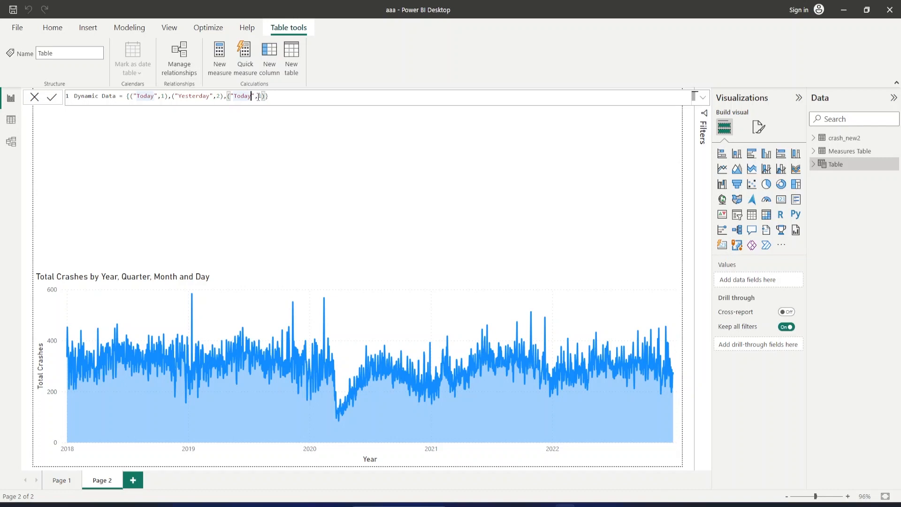
{"action": "key", "text": "BackSpace"}
{"action": "key", "text": "BackSpace"}
{"action": "key", "text": "BackSpace"}
{"action": "key", "text": "BackSpace"}
{"action": "key", "text": "BackSpace"}
{"action": "type", "text": "MTD"}
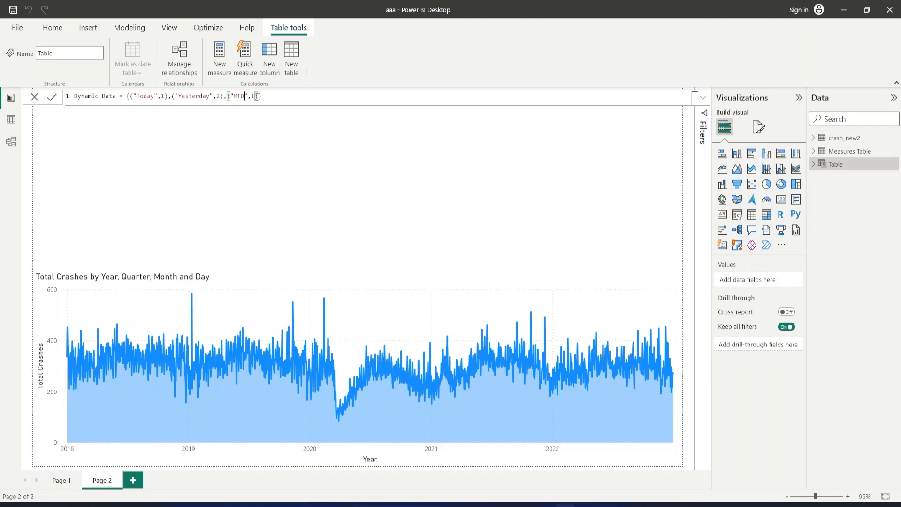
{"action": "left_click", "coordinate": [257, 97]}
{"action": "key", "text": "BackSpace"}
{"action": "type", "text": "3"}
Add a fourth row ("QTD",4) to the Dynamic Data formula from the copied Today row.
{"action": "left_click", "coordinate": [260, 96]}
{"action": "type", "text": "}"}
{"action": "key", "text": "ctrl+v"}
{"action": "left_click", "coordinate": [286, 96]}
{"action": "key", "text": "BackSpace"}
{"action": "key", "text": "BackSpace"}
{"action": "key", "text": "BackSpace"}
{"action": "key", "text": "BackSpace"}
{"action": "key", "text": "BackSpace"}
{"action": "type", "text": "QTD"}
{"action": "key", "text": "BackSpace"}
{"action": "type", "text": "4"}
Add a fifth row ("YTD",5) to the Dynamic Data formula and commit the table.
{"action": "key", "text": "End"}
{"action": "key", "text": "ctrl+v"}
{"action": "left_click", "coordinate": [320, 96]}
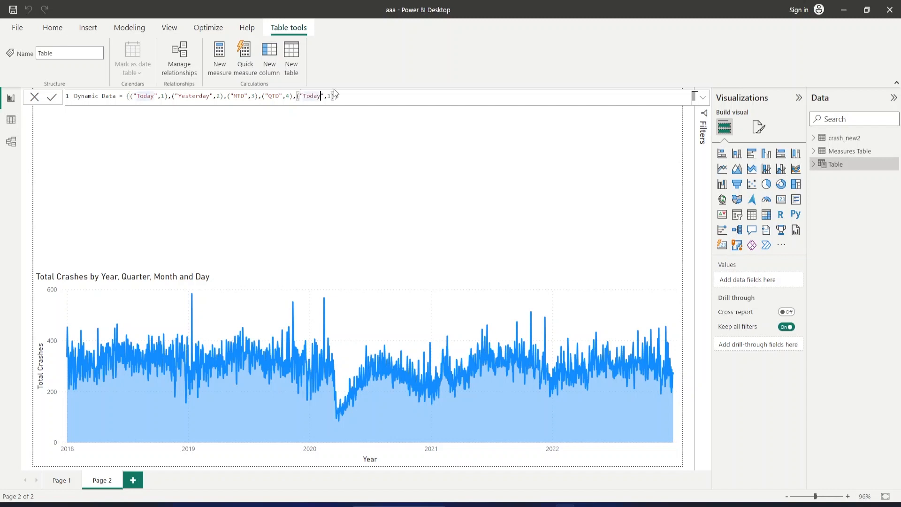
{"action": "key", "text": "BackSpace"}
{"action": "key", "text": "BackSpace"}
{"action": "key", "text": "BackSpace"}
{"action": "key", "text": "BackSpace"}
{"action": "key", "text": "BackSpace"}
{"action": "key", "text": "BackSpace"}
{"action": "key", "text": "BackSpace"}
{"action": "type", "text": "(\""}
{"action": "type", "text": "5"}
{"action": "key", "text": "Left"}
{"action": "key", "text": "BackSpace"}
{"action": "type", "text": ")"}
{"action": "key", "text": "Return"}
Rename the Dynamic Data table's first column as Measure Name and its second column as Sort in the data view.
{"action": "left_click", "coordinate": [11, 121]}
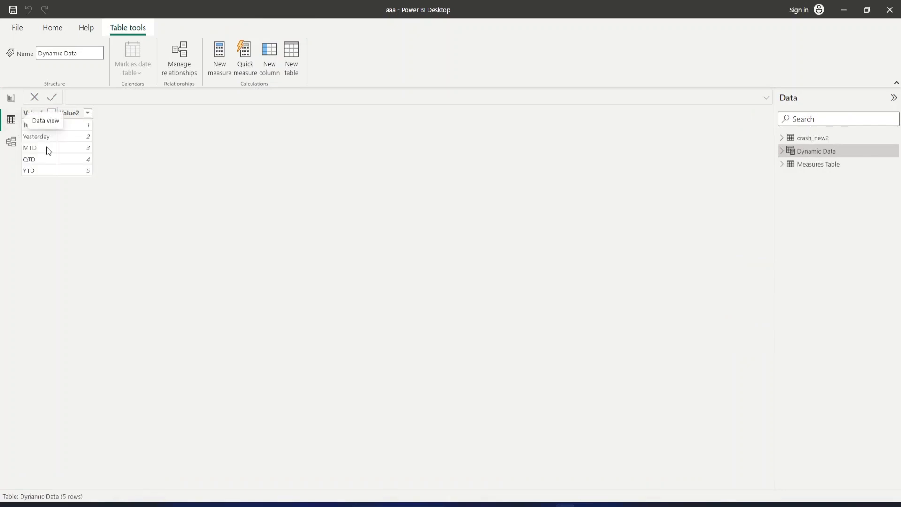
{"action": "left_click", "coordinate": [35, 114]}
{"action": "double_click", "coordinate": [36, 115]}
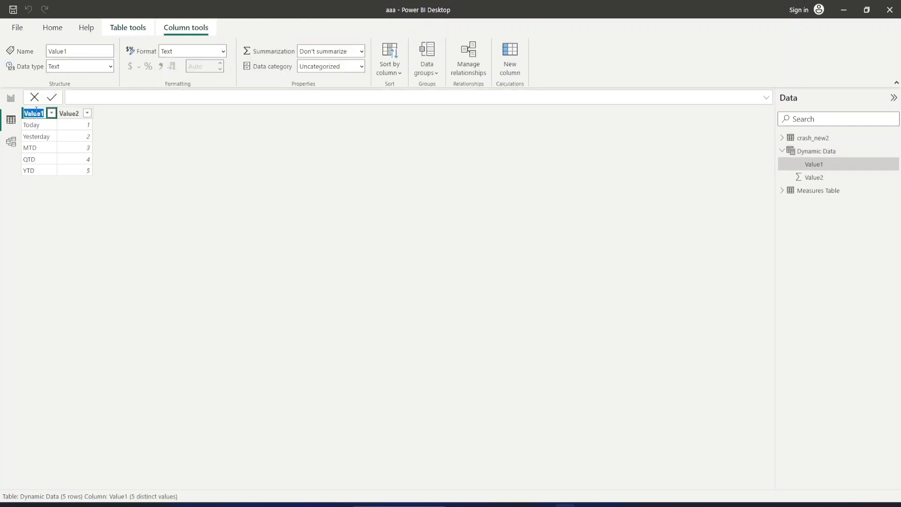
{"action": "type", "text": "Measure Name"}
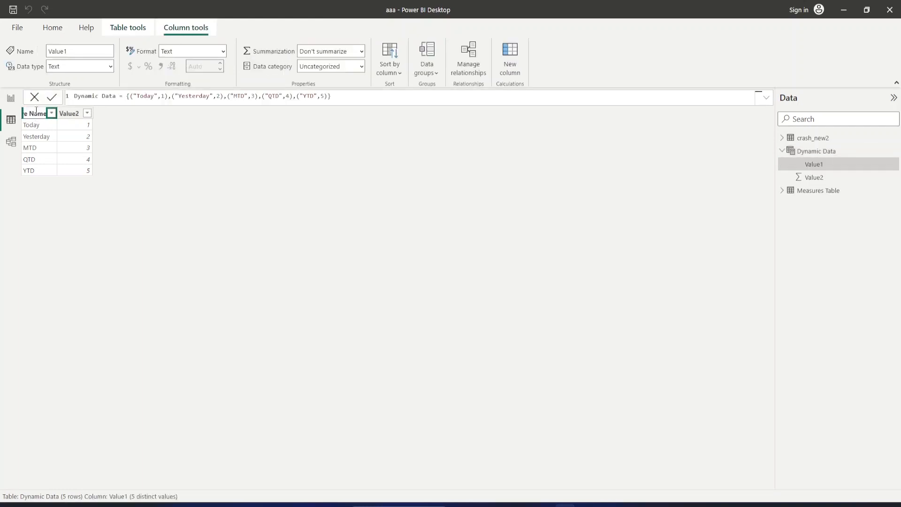
{"action": "key", "text": "Return"}
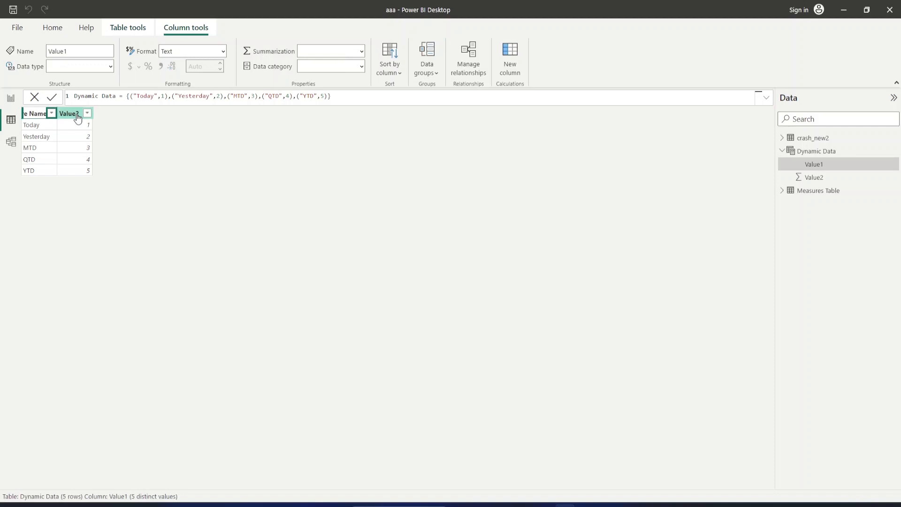
{"action": "left_click", "coordinate": [78, 117]}
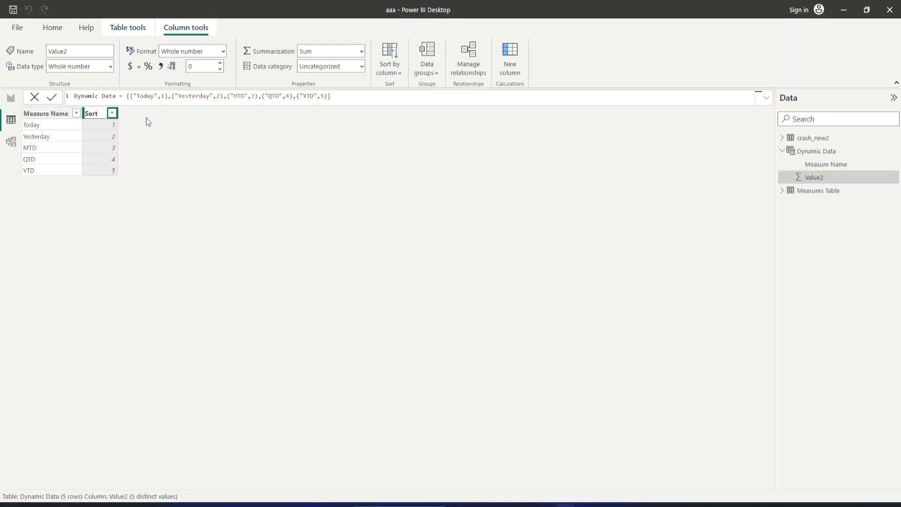
{"action": "key", "text": "Return"}
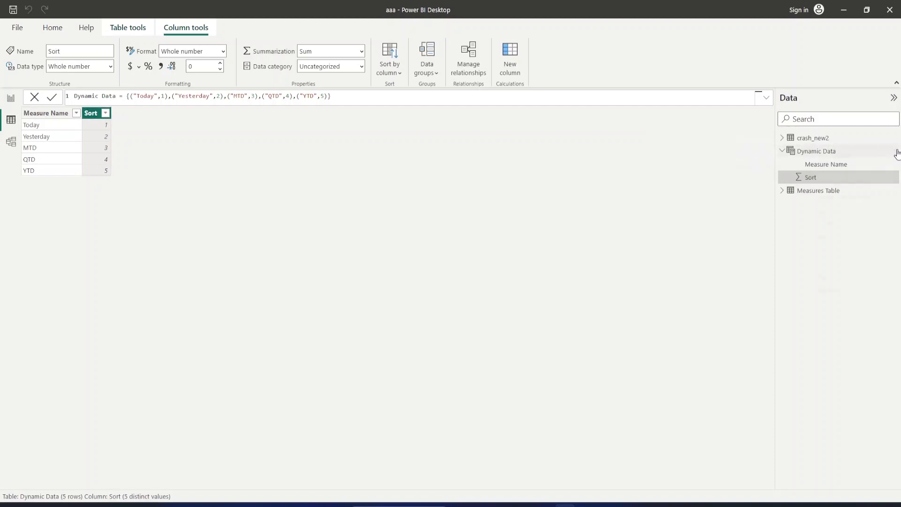
Start a new measure in the Dynamic Data table named Crashes Today, with CALCULATE as its function.
{"action": "left_click", "coordinate": [897, 151]}
{"action": "key", "text": "Escape"}
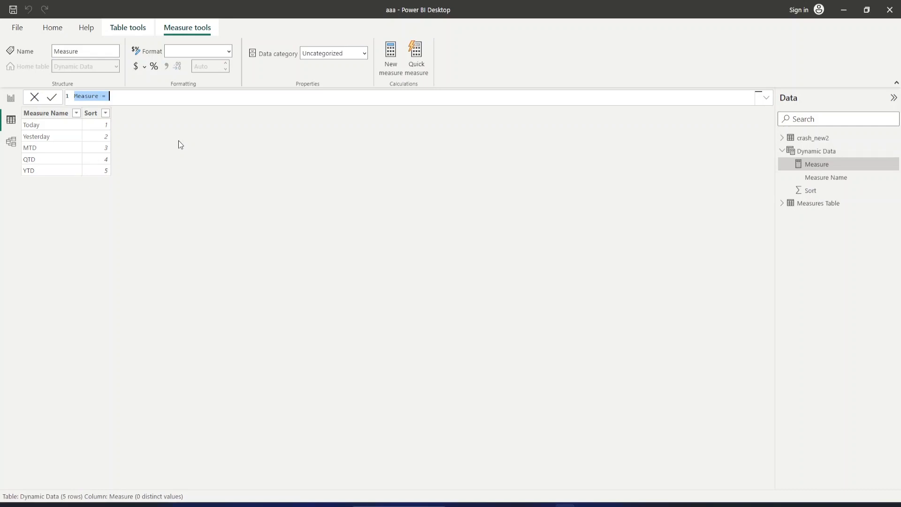
{"action": "type", "text": "Crashes Today = CAL"}
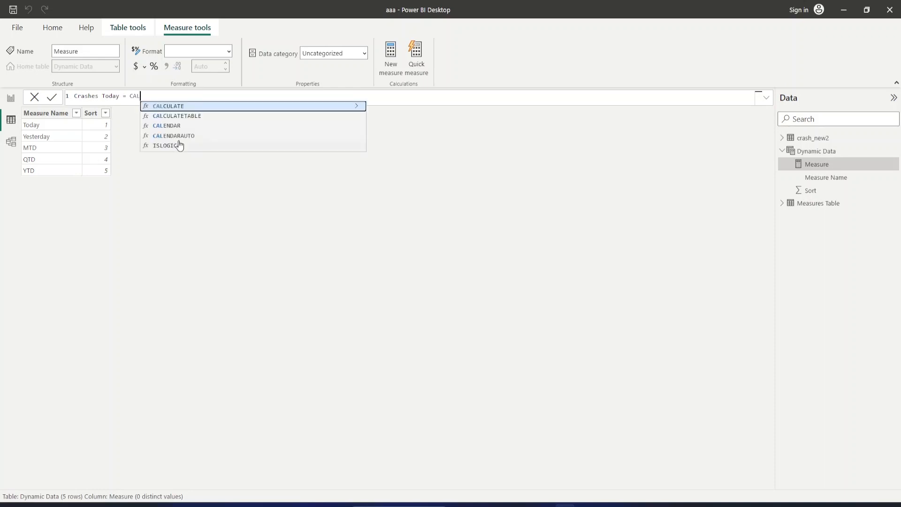
{"action": "key", "text": "Tab"}
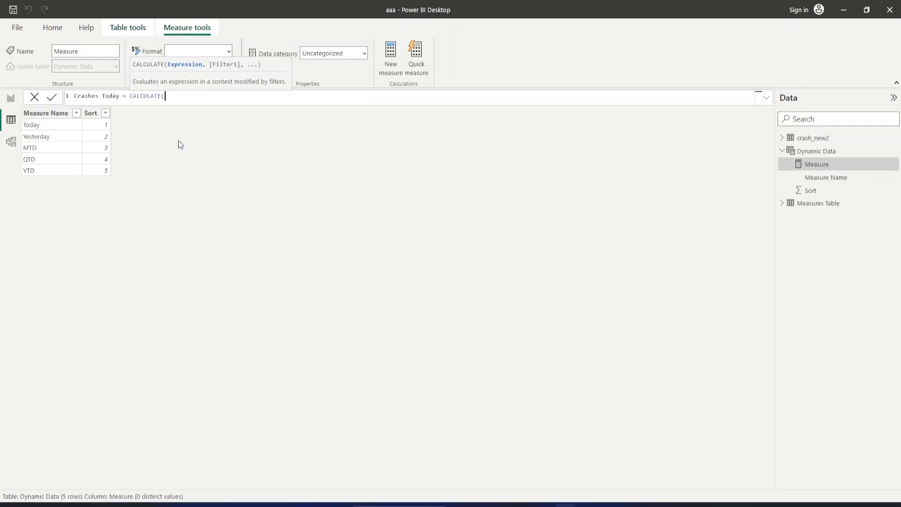
Enter COUNT(crash_new2[crash_id]) as the CALCULATE expression of the Crashes Today measure.
{"action": "type", "text": "COUNT"}
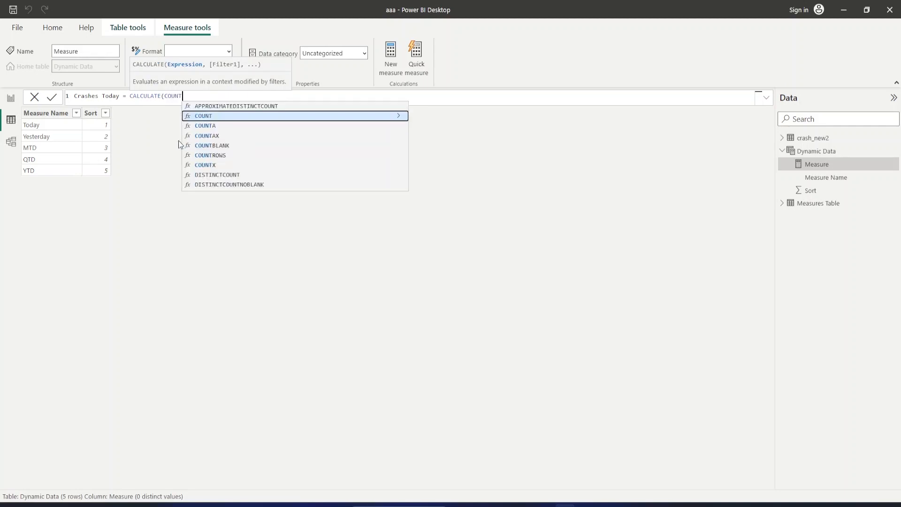
{"action": "key", "text": "Tab"}
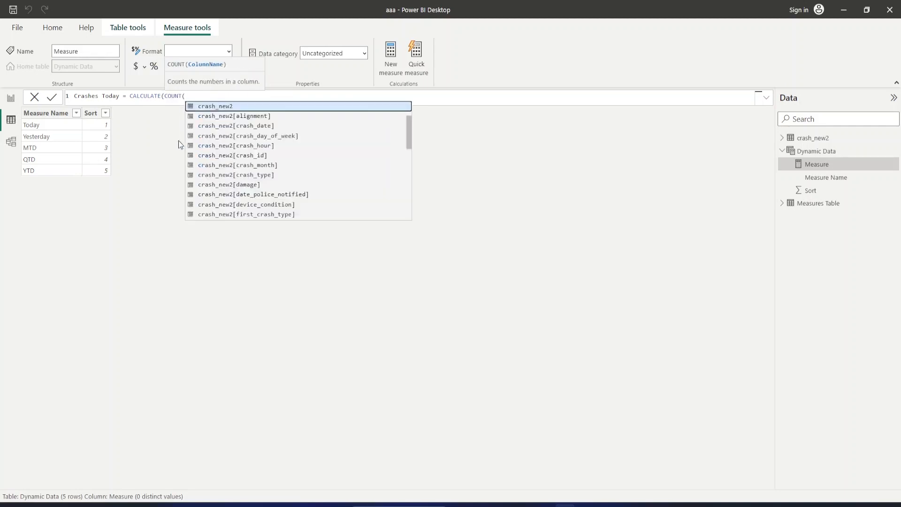
{"action": "key", "text": "Down"}
{"action": "key", "text": "Down"}
{"action": "key", "text": "Down"}
{"action": "key", "text": "Down"}
{"action": "key", "text": "Tab"}
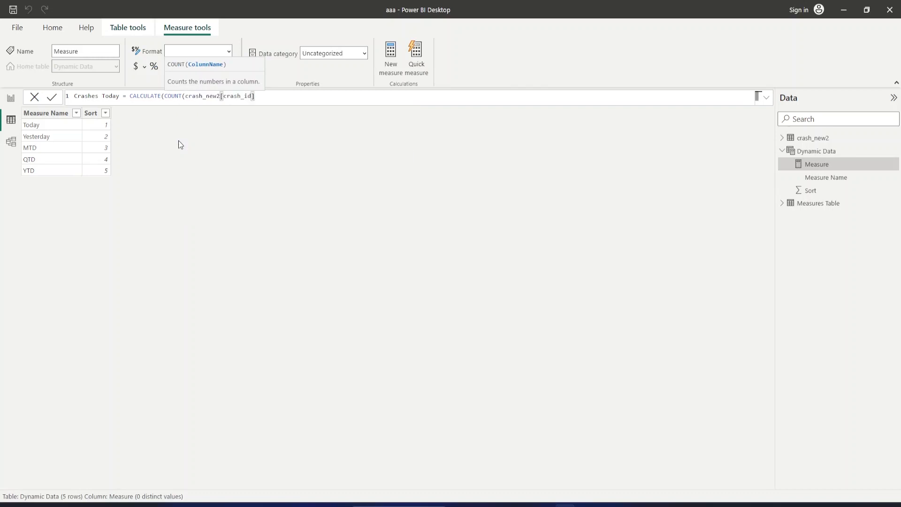
{"action": "type", "text": ")"}
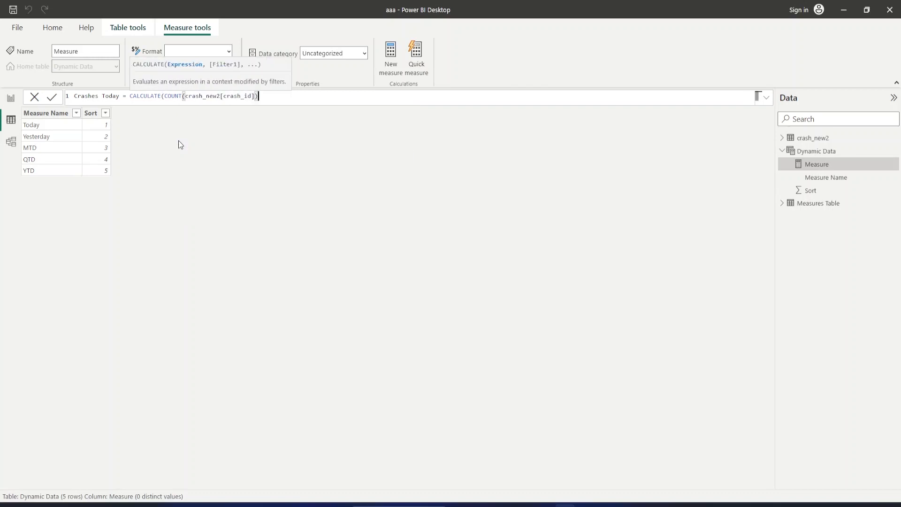
{"action": "type", "text": ","}
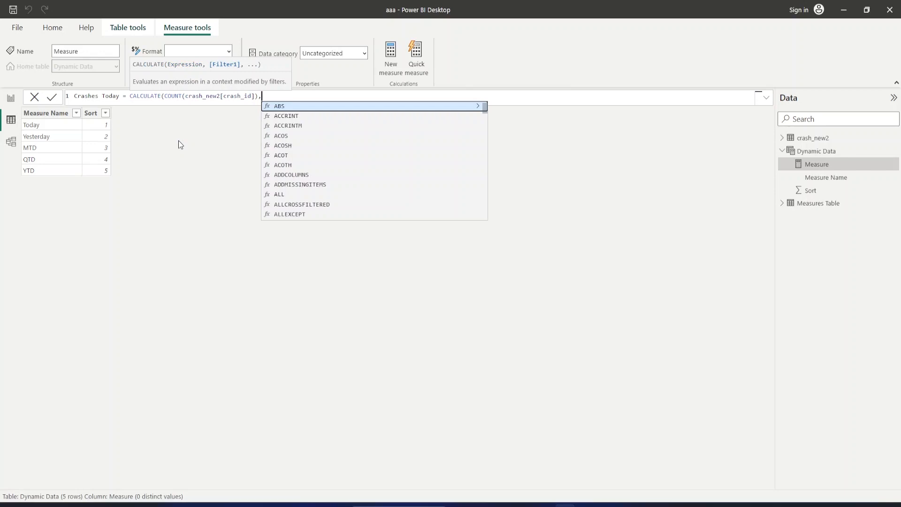
{"action": "type", "text": "FILTER"}
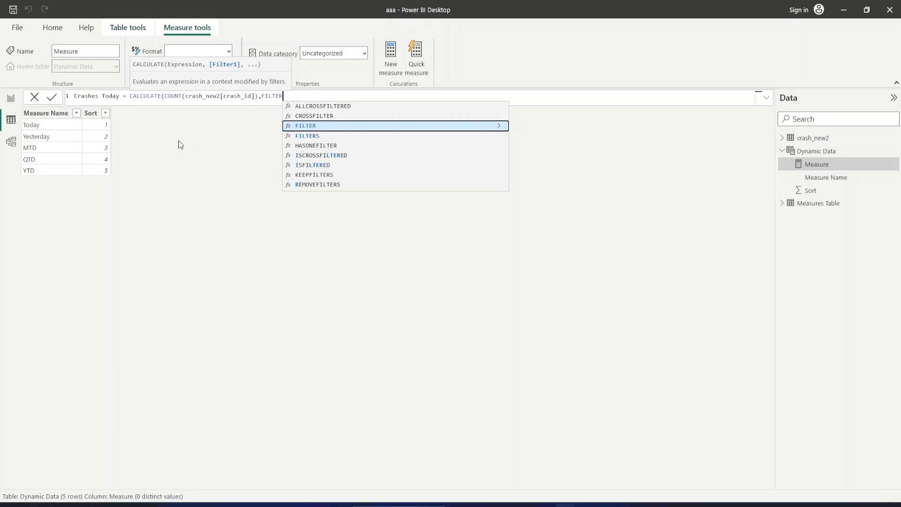
{"action": "type", "text": "("}
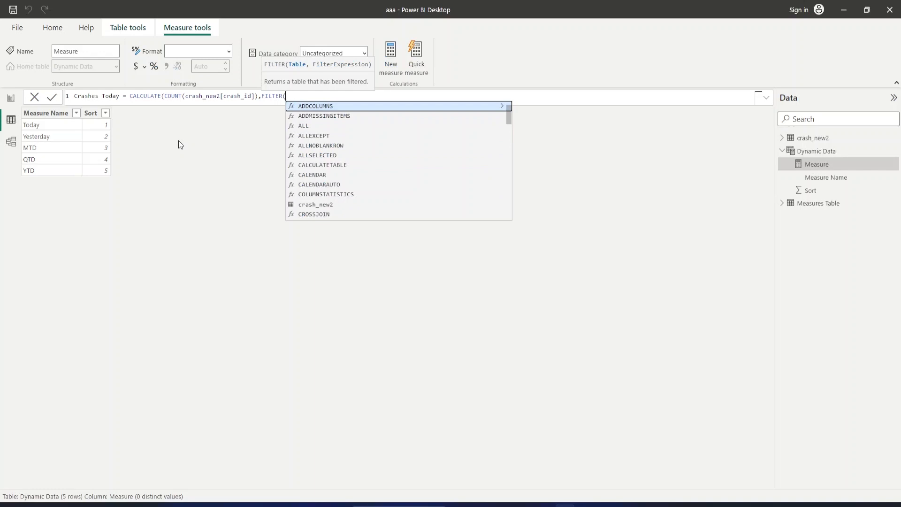
Add a FILTER on crash_new2 to the Crashes Today measure, with crash_new2[crash_date].[Date] starting its condition.
{"action": "type", "text": "cra"}
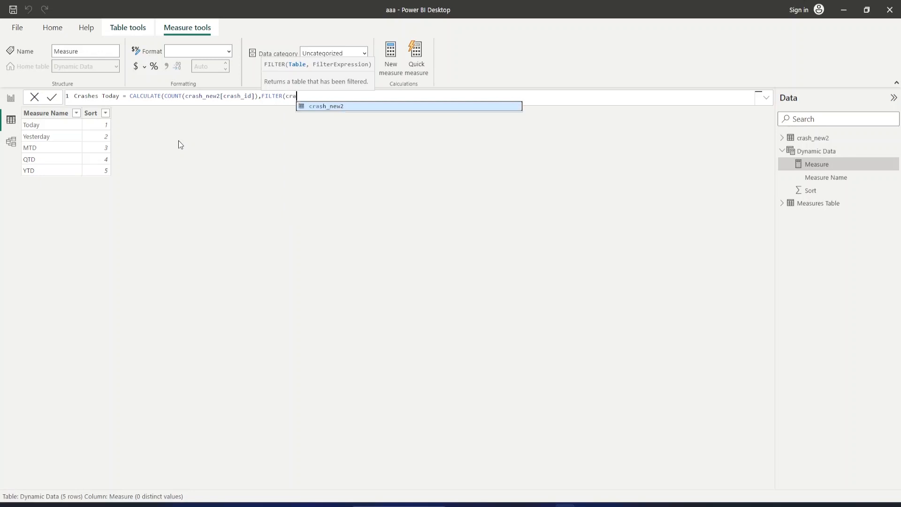
{"action": "key", "text": "Tab"}
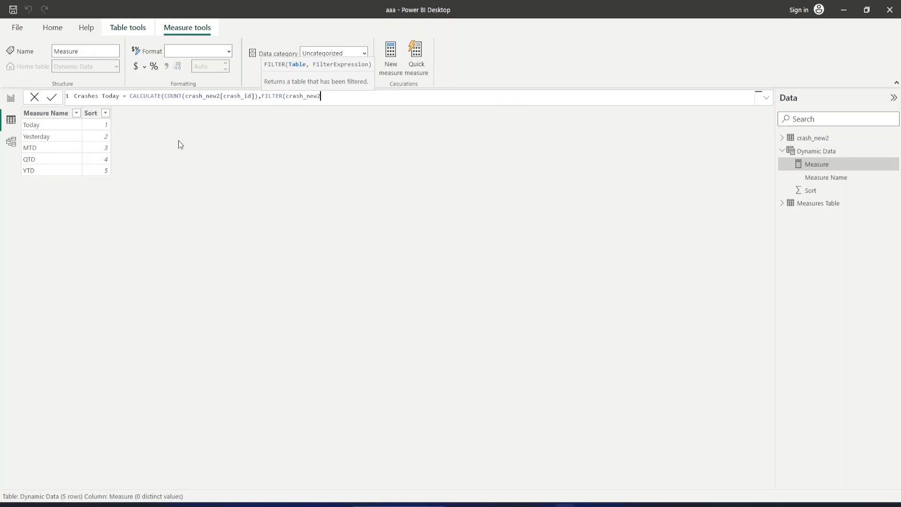
{"action": "type", "text": ","}
{"action": "type", "text": "cr"}
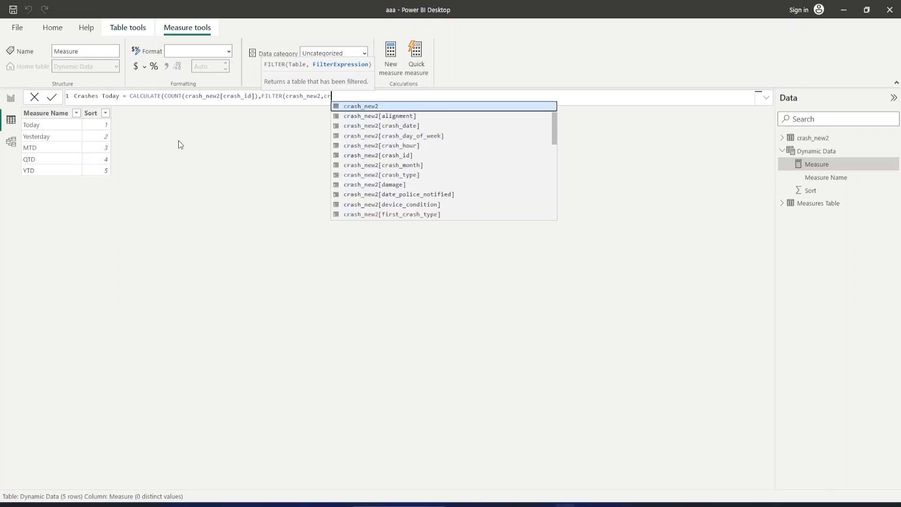
{"action": "key", "text": "Down"}
{"action": "key", "text": "Down"}
{"action": "key", "text": "Tab"}
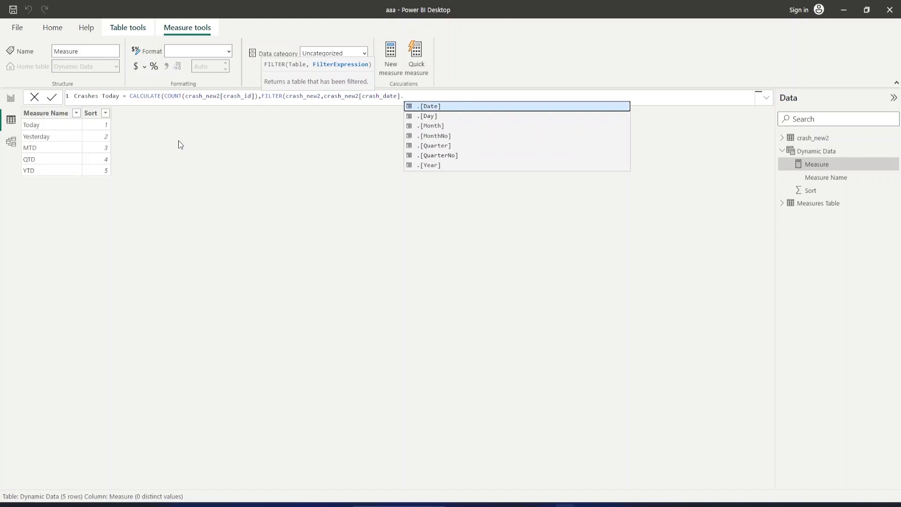
{"action": "key", "text": "Tab"}
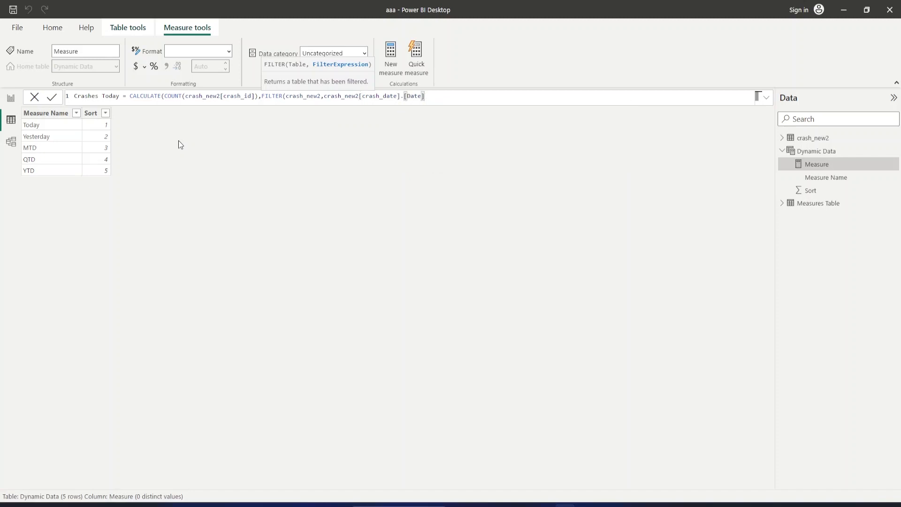
Complete the Crashes Today filter condition as equal to MAX(crash_new2[crash_date]), close the formula and commit the measure.
{"action": "type", "text": "= MAX"}
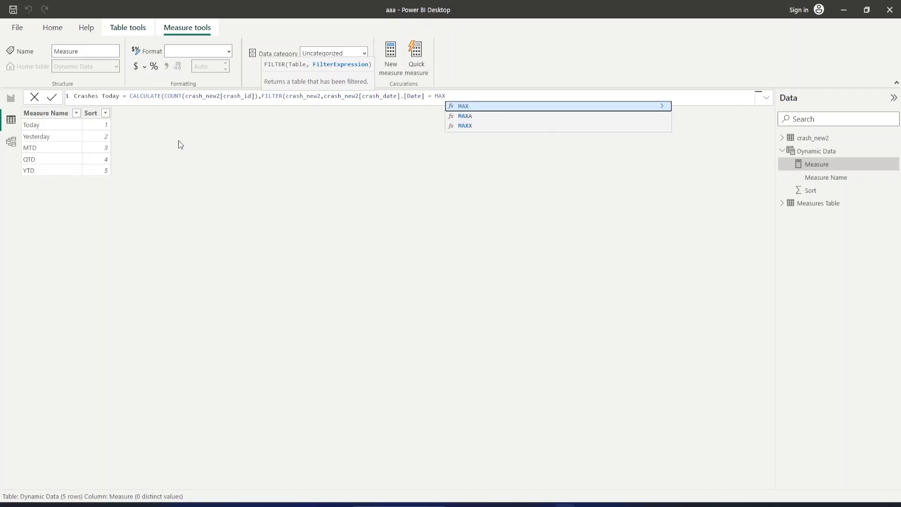
{"action": "type", "text": "("}
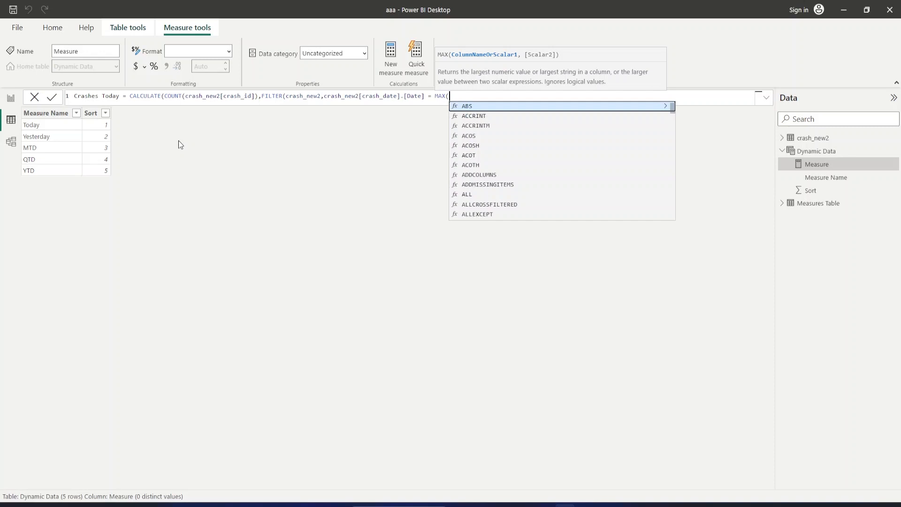
{"action": "type", "text": "crash"}
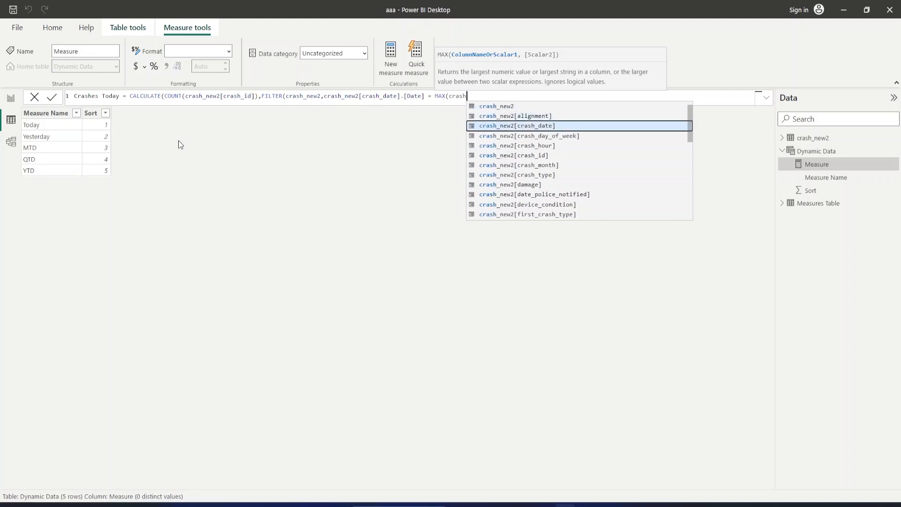
{"action": "key", "text": "Tab"}
{"action": "type", "text": ".date"}
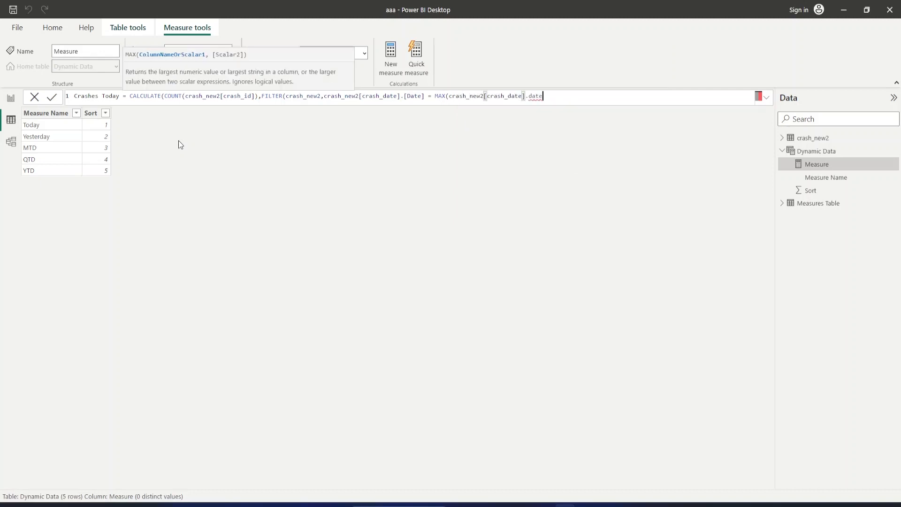
{"action": "key", "text": "BackSpace"}
{"action": "key", "text": "BackSpace"}
{"action": "key", "text": "BackSpace"}
{"action": "key", "text": "BackSpace"}
{"action": "key", "text": "BackSpace"}
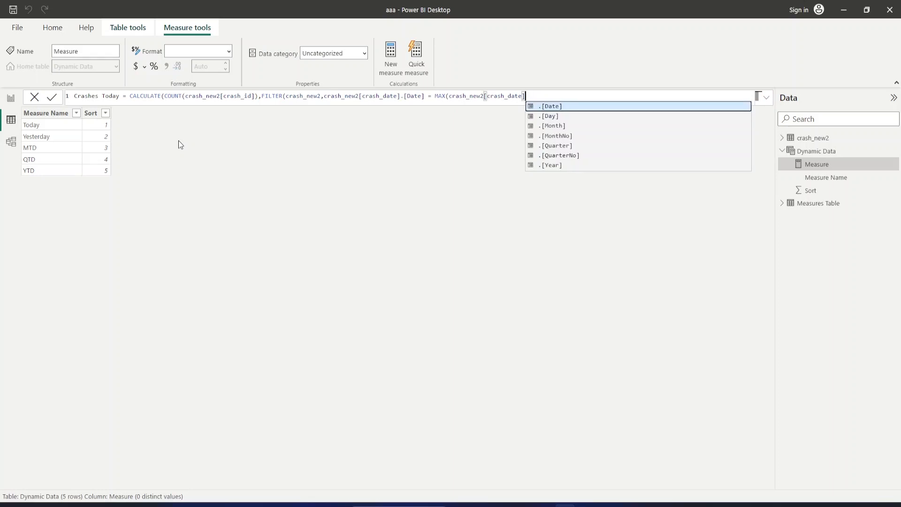
{"action": "type", "text": ")"}
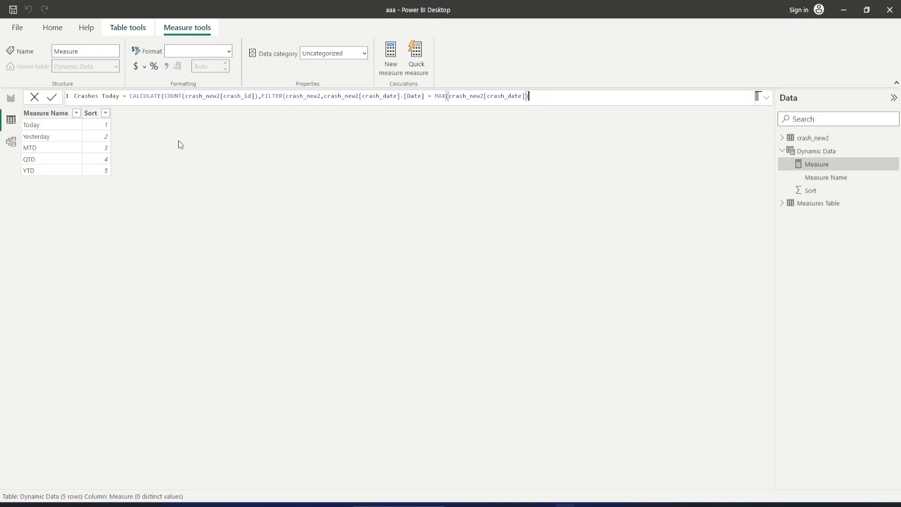
{"action": "type", "text": "))"}
{"action": "key", "text": "Return"}
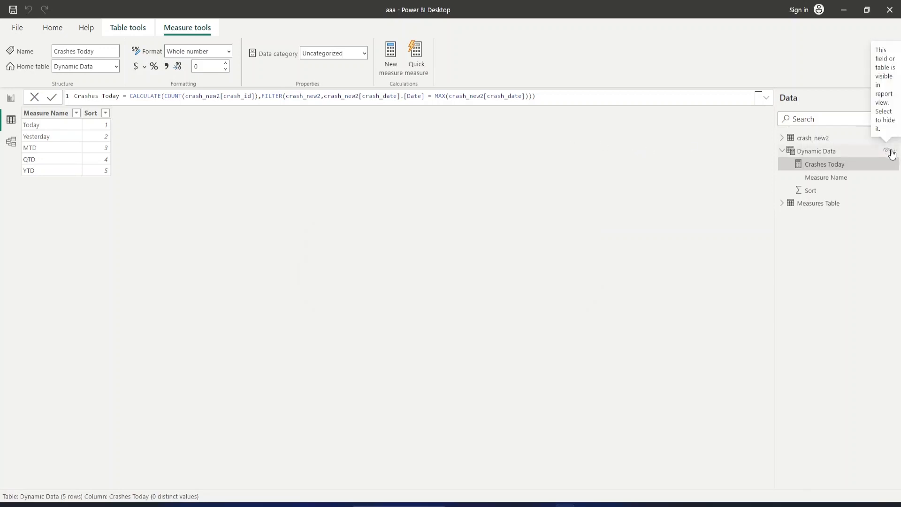
Start a new measure in the Dynamic Data table named Crashes Yesterday, with CALCULATE as its function.
{"action": "right_click", "coordinate": [896, 152]}
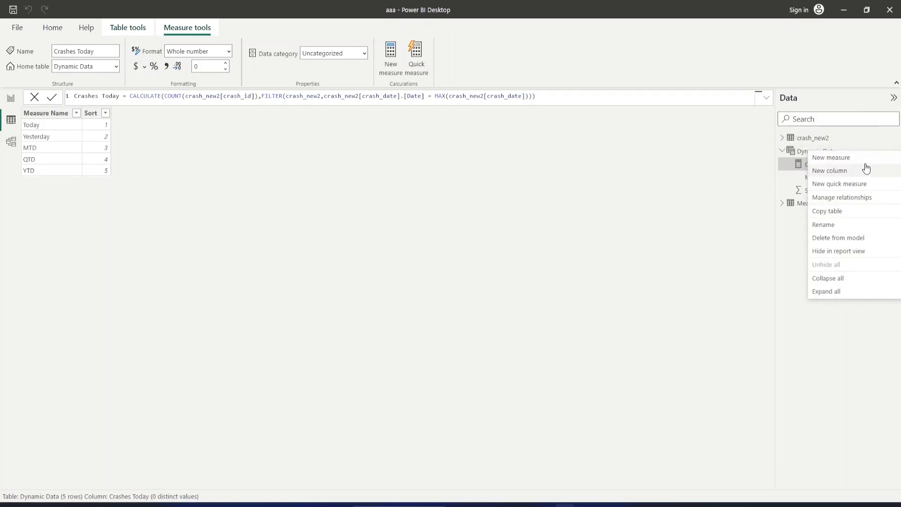
{"action": "key", "text": "Escape"}
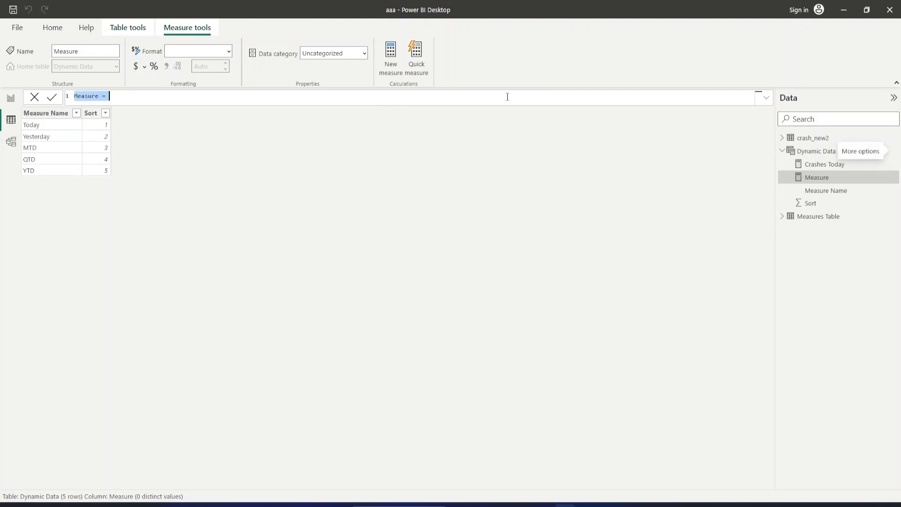
{"action": "type", "text": "Crashes "}
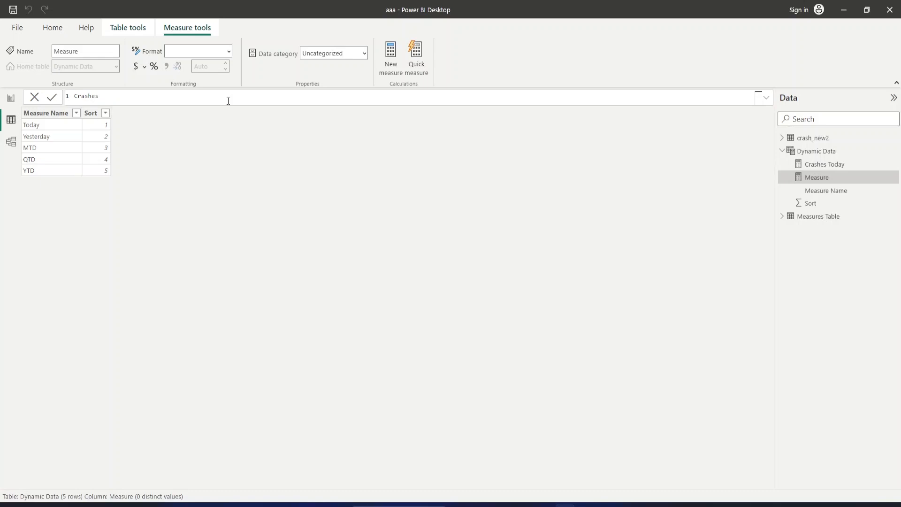
{"action": "type", "text": "Yesterday ="}
{"action": "type", "text": "CAL"}
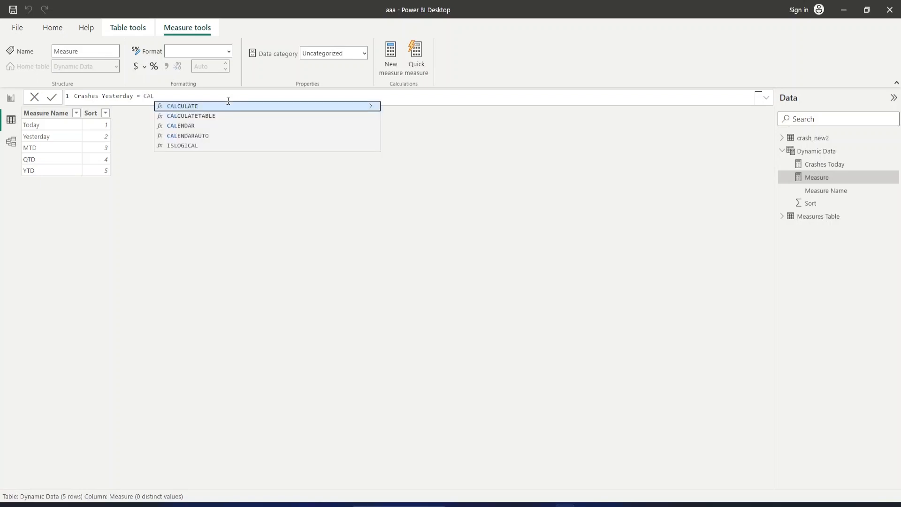
{"action": "key", "text": "Tab"}
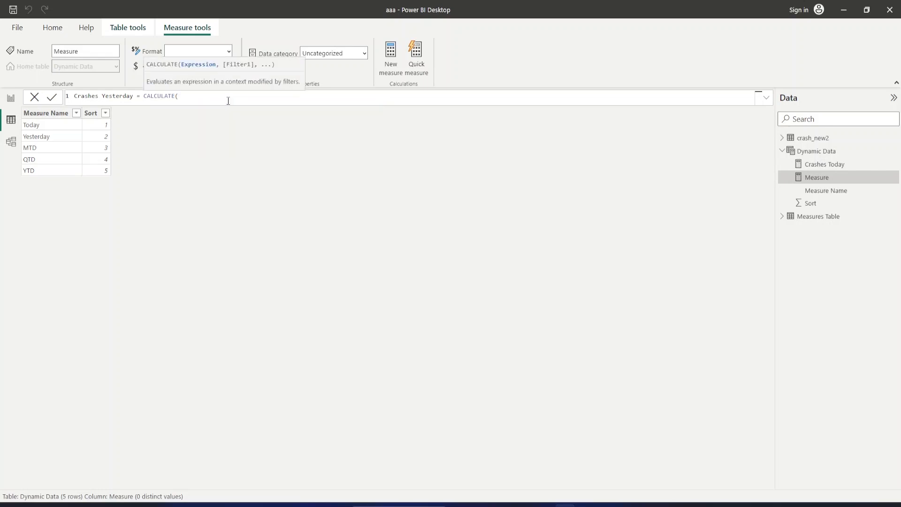
Enter COUNT(crash_new2[crash_id]) as the CALCULATE expression of the Crashes Yesterday measure.
{"action": "type", "text": "count"}
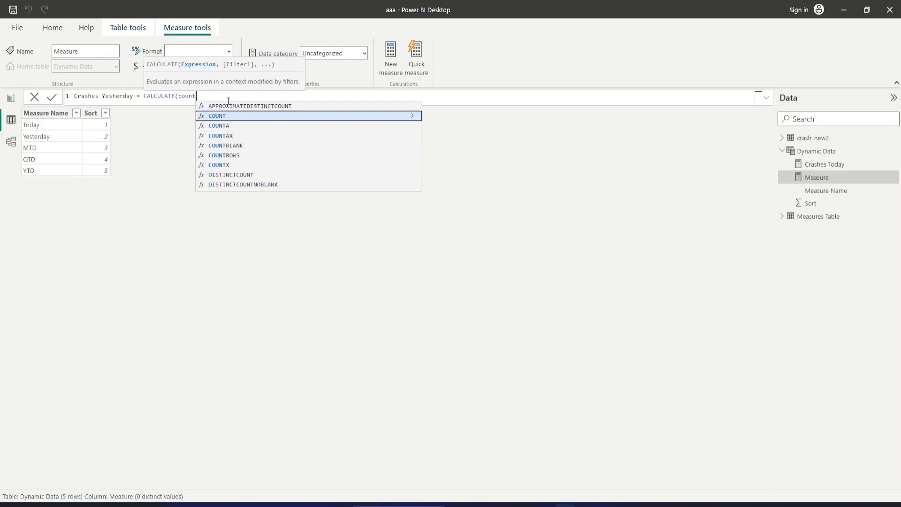
{"action": "key", "text": "Tab"}
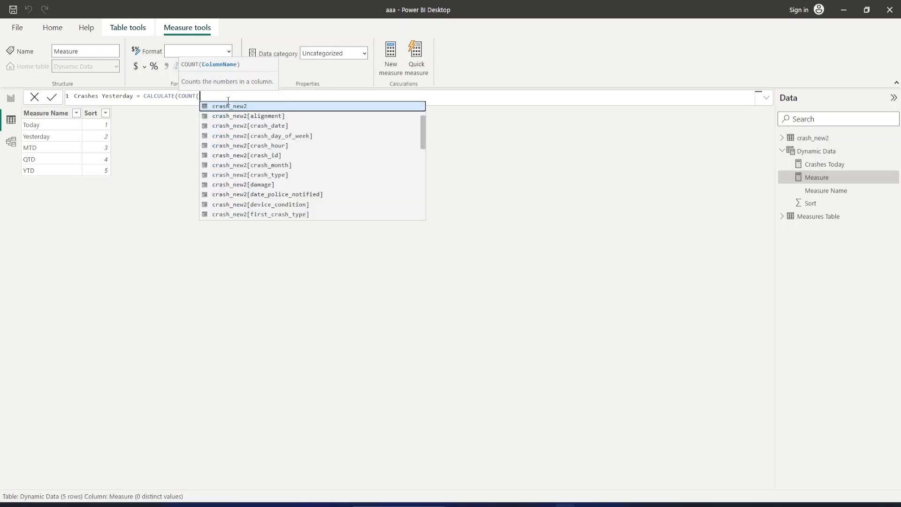
{"action": "key", "text": "Down"}
{"action": "key", "text": "Down"}
{"action": "key", "text": "Down"}
{"action": "key", "text": "Down"}
{"action": "key", "text": "Down"}
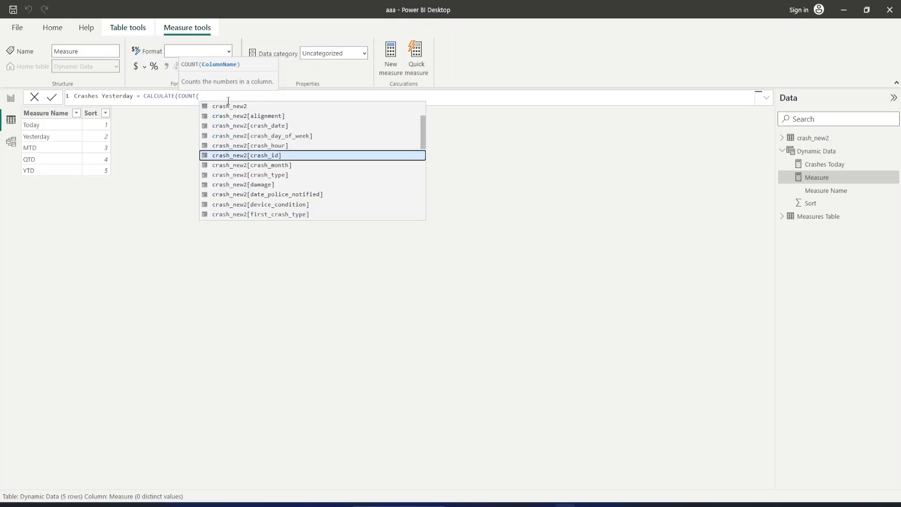
{"action": "key", "text": "Tab"}
{"action": "type", "text": ")"}
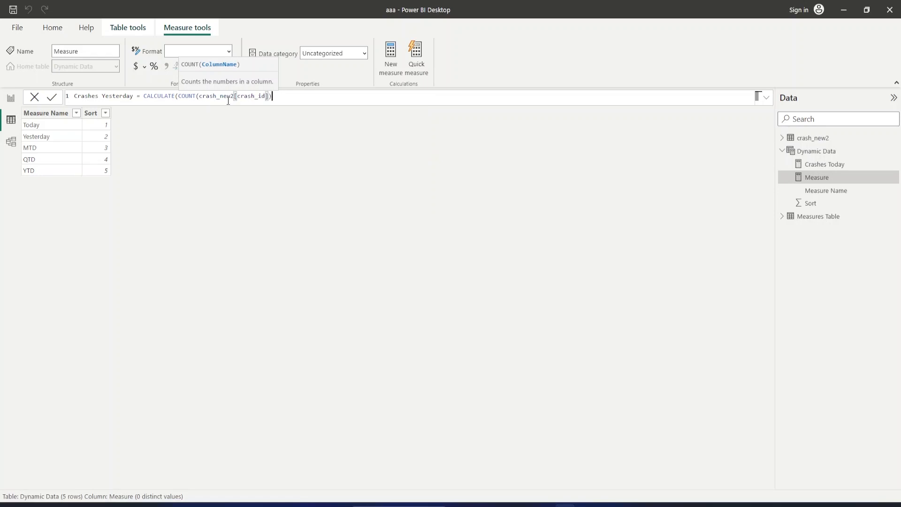
{"action": "type", "text": ",f"}
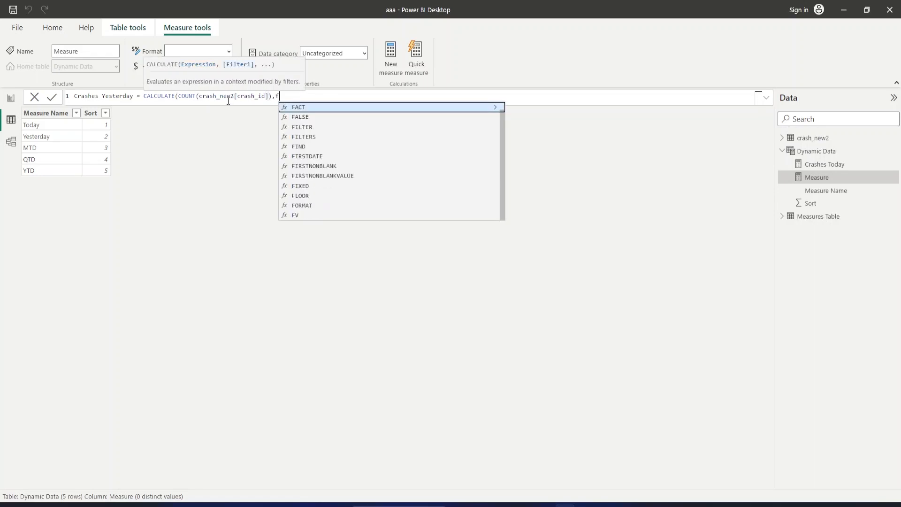
{"action": "type", "text": "ilter"}
Add a FILTER function over the crash_new2 table to the Crashes Yesterday measure.
{"action": "key", "text": "Tab"}
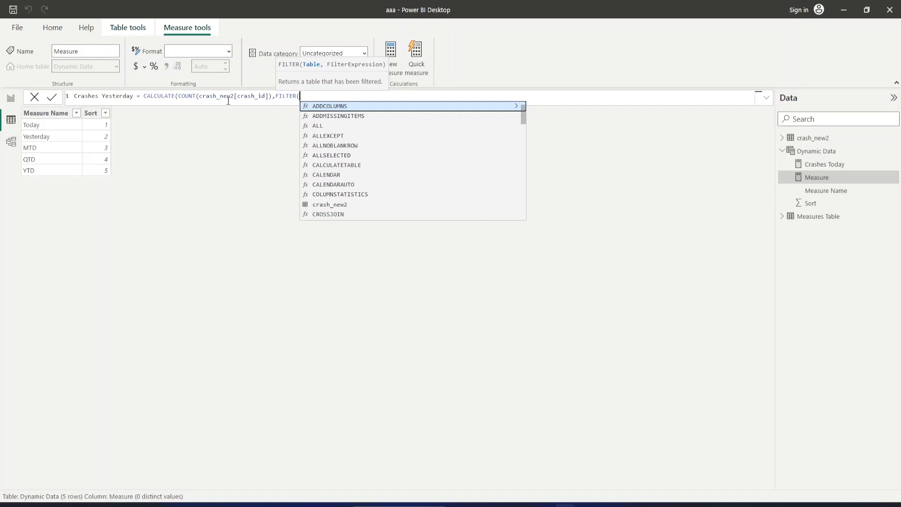
{"action": "type", "text": "crash"}
{"action": "key", "text": "Tab"}
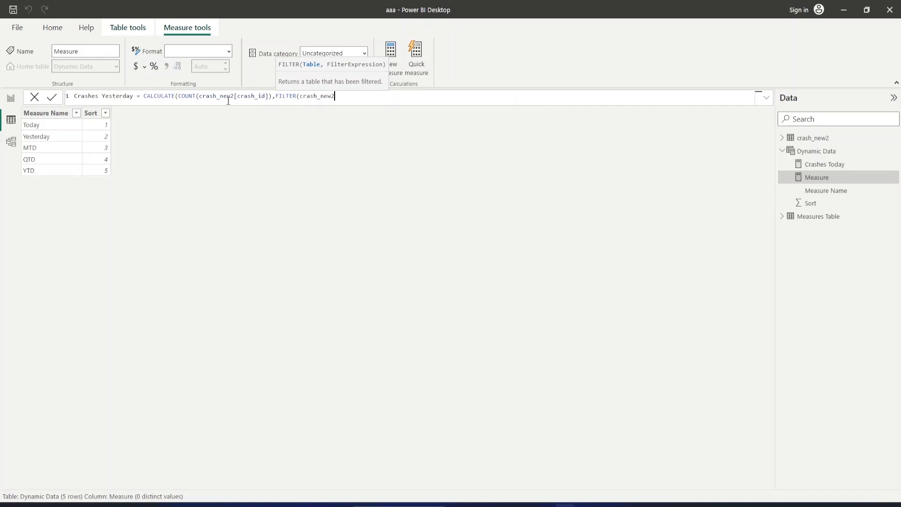
Begin the Crashes Yesterday filter condition with crash_new2[crash_date].[Date] followed by an equals sign.
{"action": "type", "text": ",crash"}
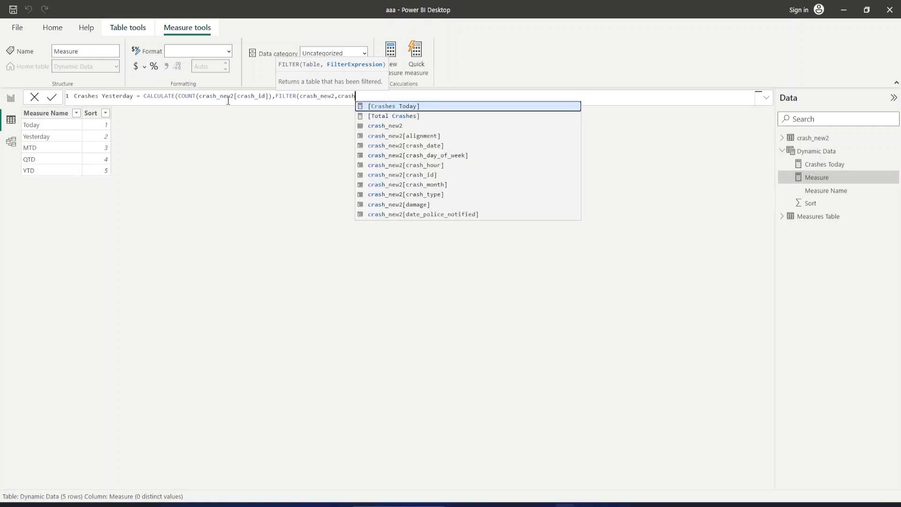
{"action": "key", "text": "Down"}
{"action": "key", "text": "Down"}
{"action": "key", "text": "Down"}
{"action": "key", "text": "Down"}
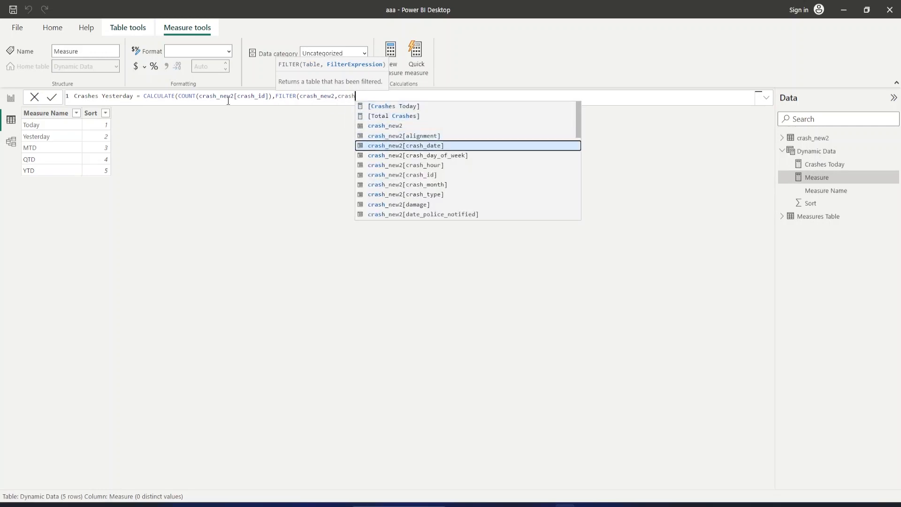
{"action": "key", "text": "Tab"}
{"action": "type", "text": "."}
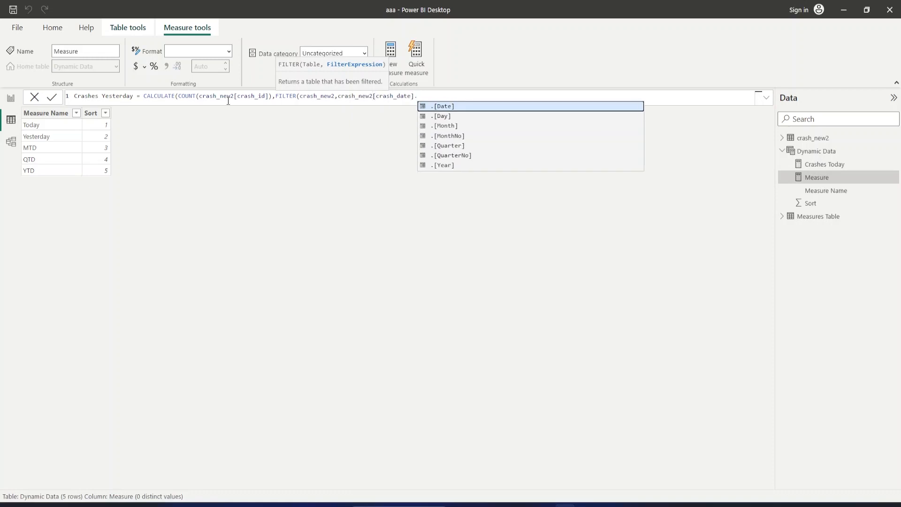
{"action": "key", "text": "Tab"}
{"action": "type", "text": "= "}
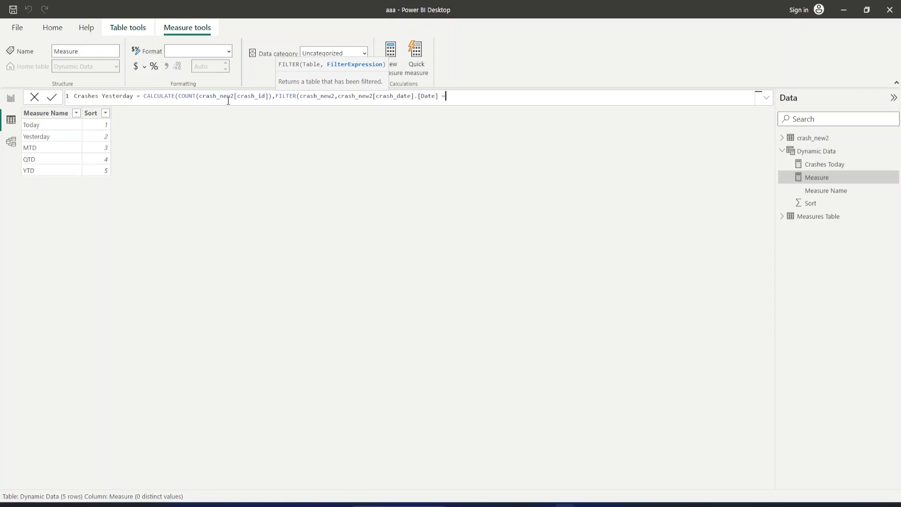
{"action": "type", "text": "MAx"}
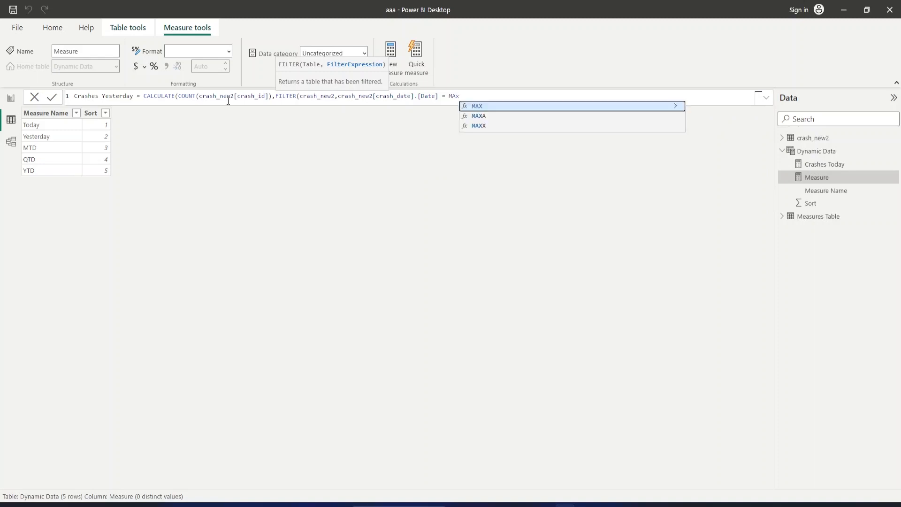
Complete the Crashes Yesterday filter condition with MAX(crash_new2[crash_date])-1, close the formula and commit the measure.
{"action": "key", "text": "Tab"}
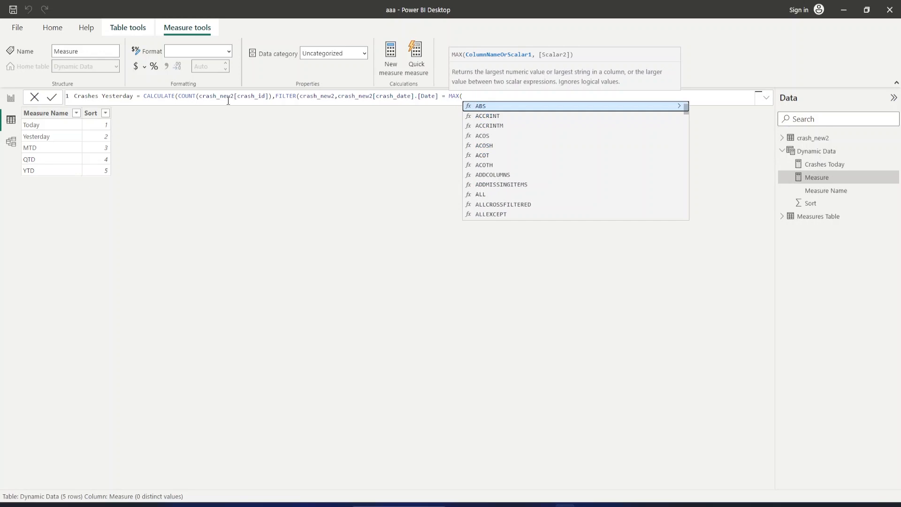
{"action": "type", "text": "crash"}
{"action": "key", "text": "Down"}
{"action": "key", "text": "Down"}
{"action": "key", "text": "Down"}
{"action": "key", "text": "Down"}
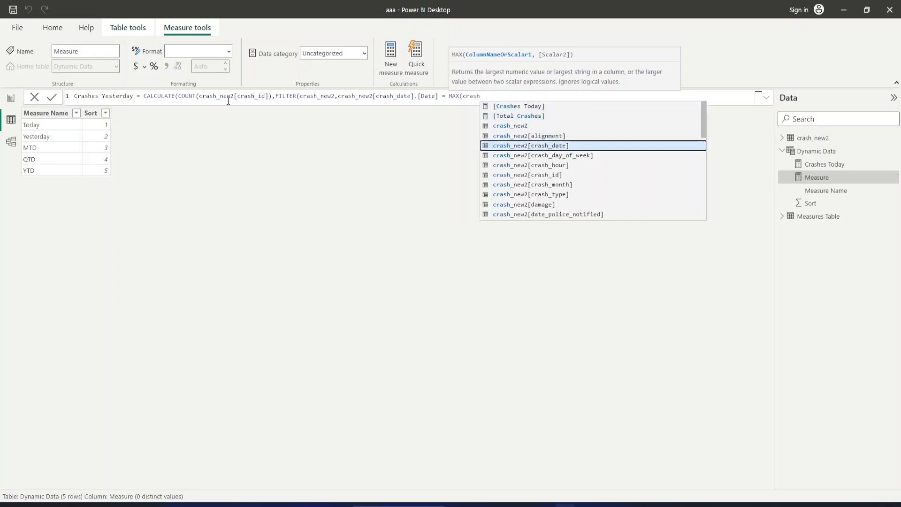
{"action": "key", "text": "Tab"}
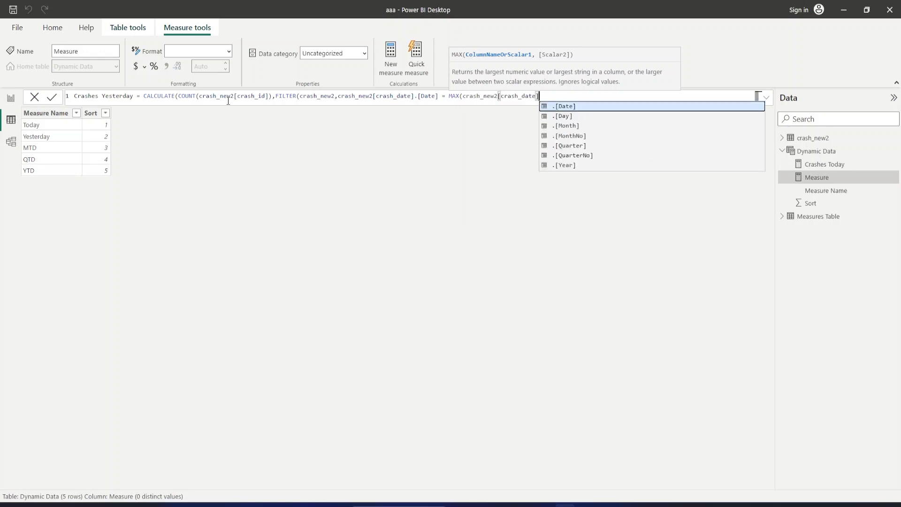
{"action": "type", "text": ")"}
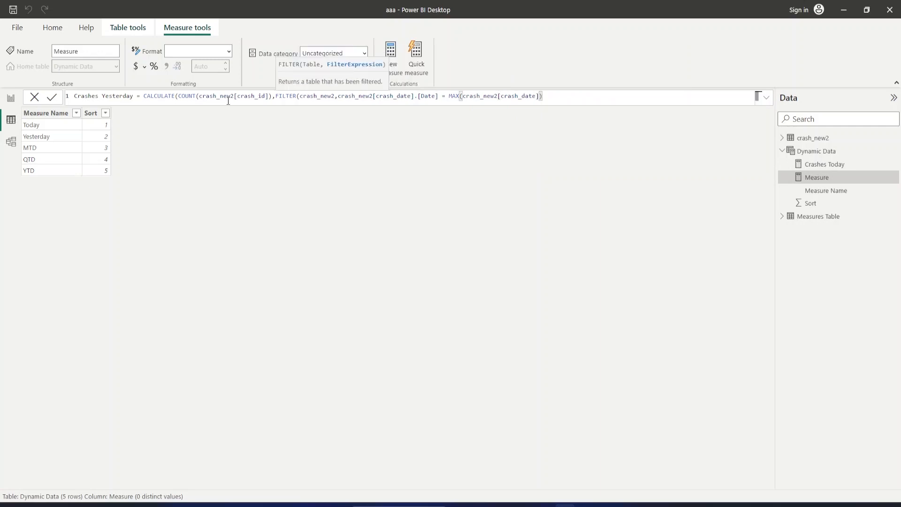
{"action": "type", "text": "-1))"}
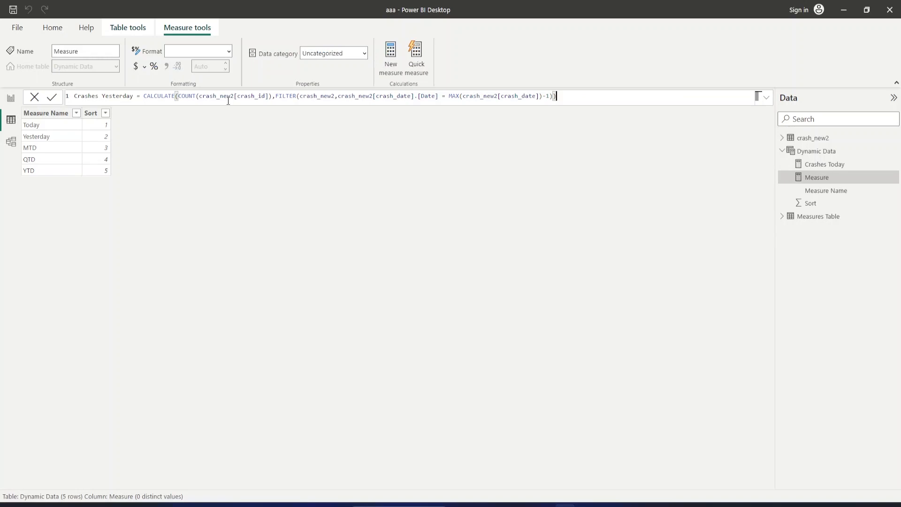
{"action": "key", "text": "Return"}
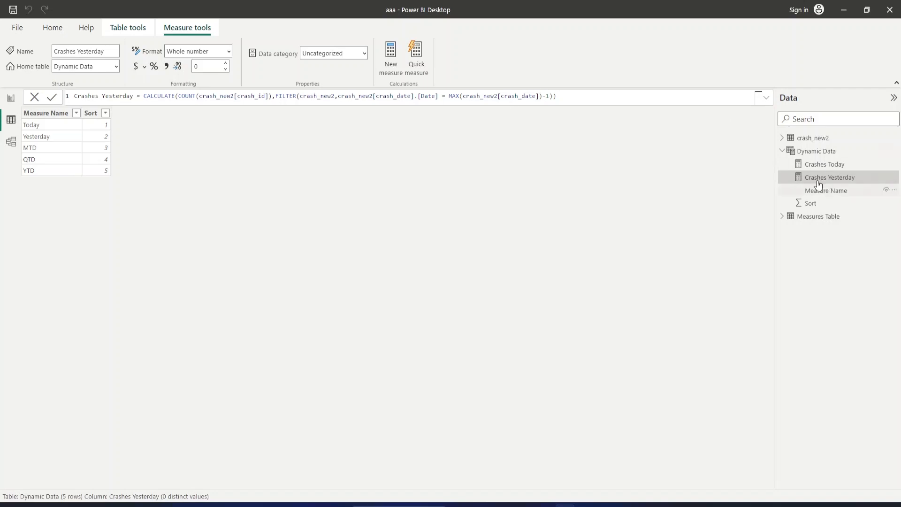
Start a new measure in the Dynamic Data table named MTD, with TOTALMTD as its function.
{"action": "left_click", "coordinate": [893, 150]}
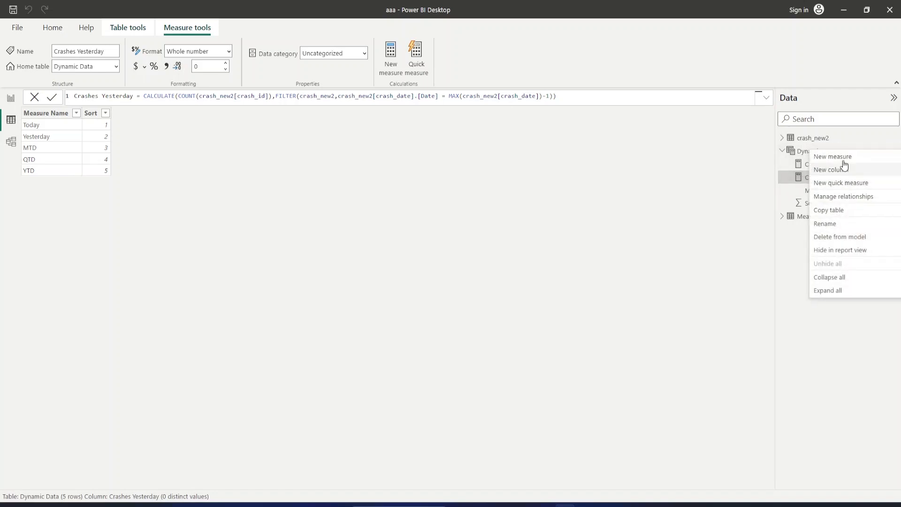
{"action": "key", "text": "Escape"}
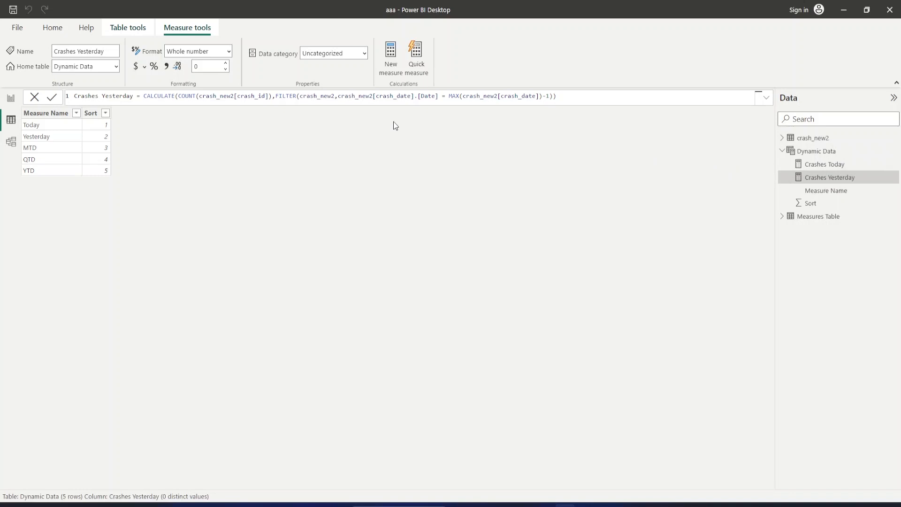
{"action": "left_click", "coordinate": [391, 58]}
{"action": "type", "text": "MTD"}
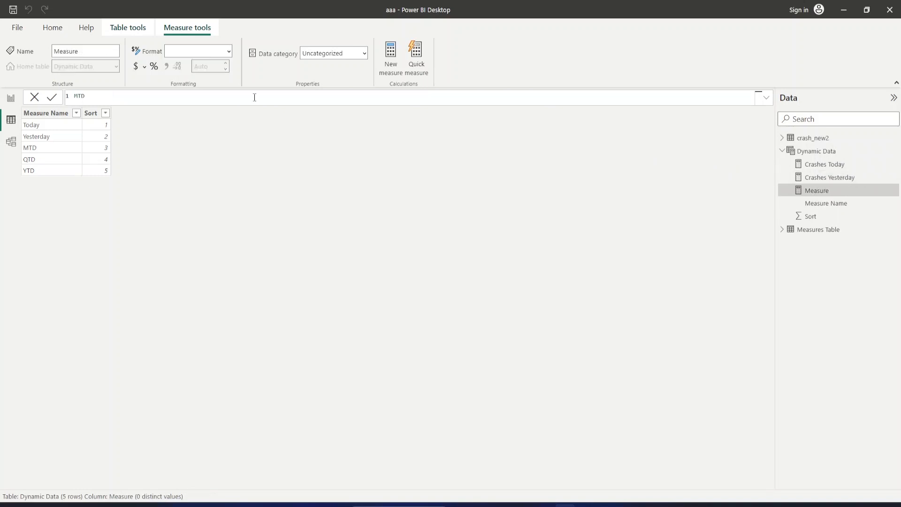
{"action": "type", "text": " = tot"}
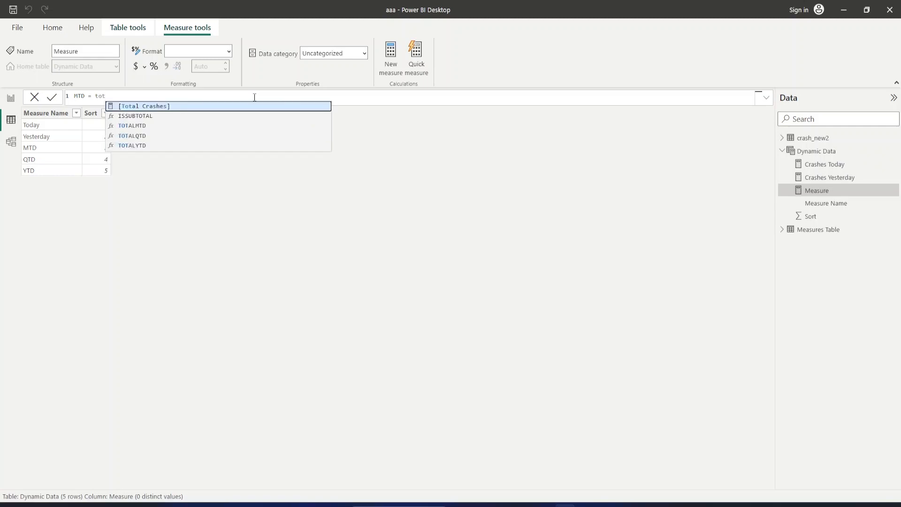
{"action": "key", "text": "Down"}
{"action": "key", "text": "Down"}
{"action": "key", "text": "Tab"}
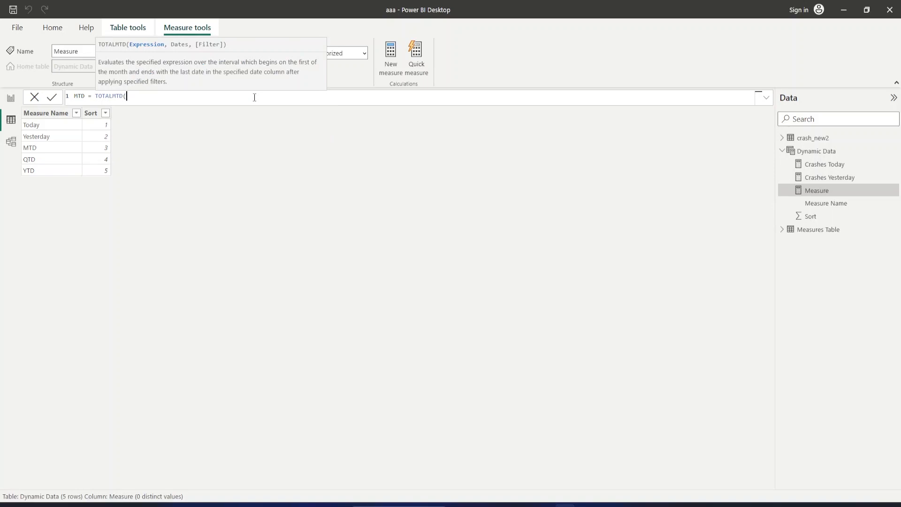
Enter COUNT(crash_new2[crash_id]) as the expression argument of TOTALMTD in the MTD measure.
{"action": "type", "text": "count"}
{"action": "key", "text": "Tab"}
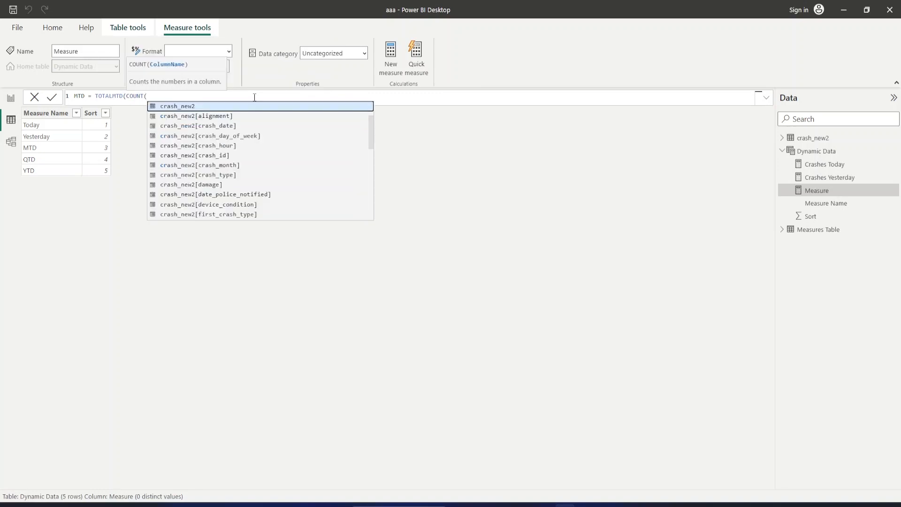
{"action": "key", "text": "Down"}
{"action": "key", "text": "Down"}
{"action": "key", "text": "Down"}
{"action": "key", "text": "Down"}
{"action": "key", "text": "Down"}
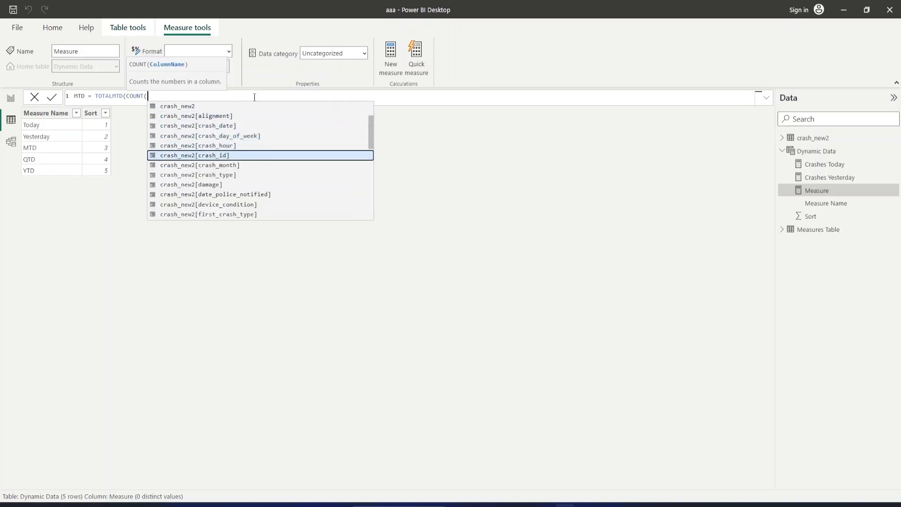
{"action": "key", "text": "Tab"}
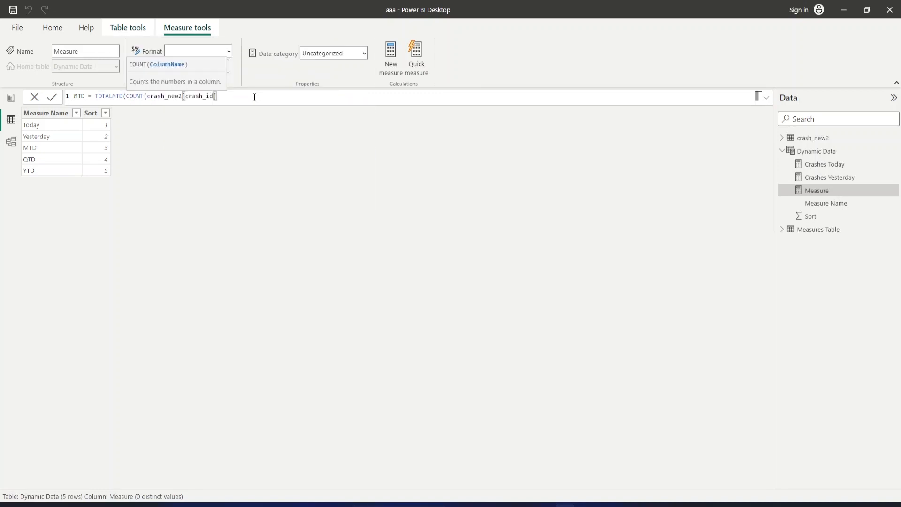
{"action": "type", "text": "),"}
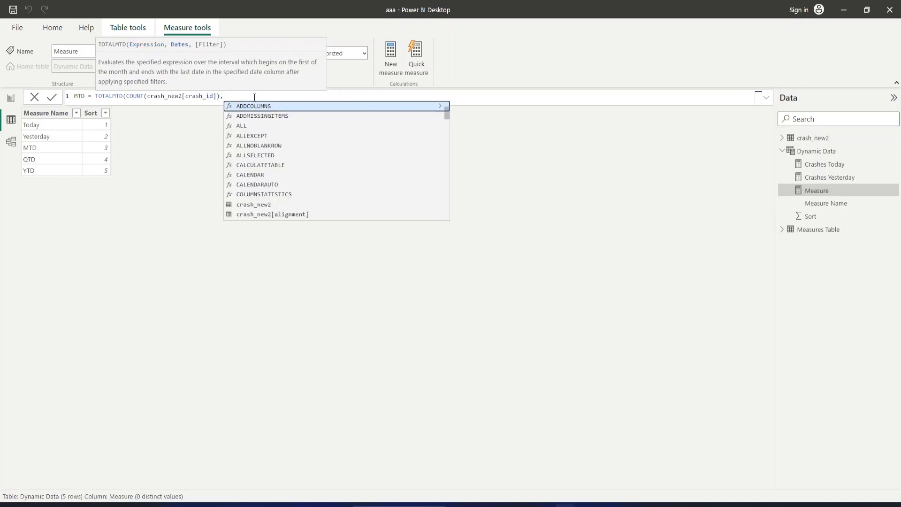
Use crash_new2[crash_date].[Date] as the dates argument of the MTD measure, close the formula and commit it.
{"action": "type", "text": "f"}
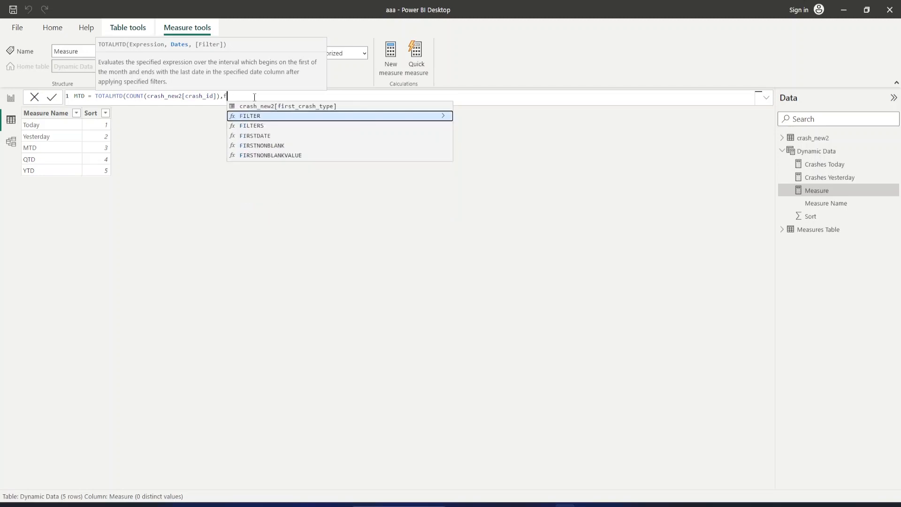
{"action": "key", "text": "BackSpace"}
{"action": "type", "text": "crah"}
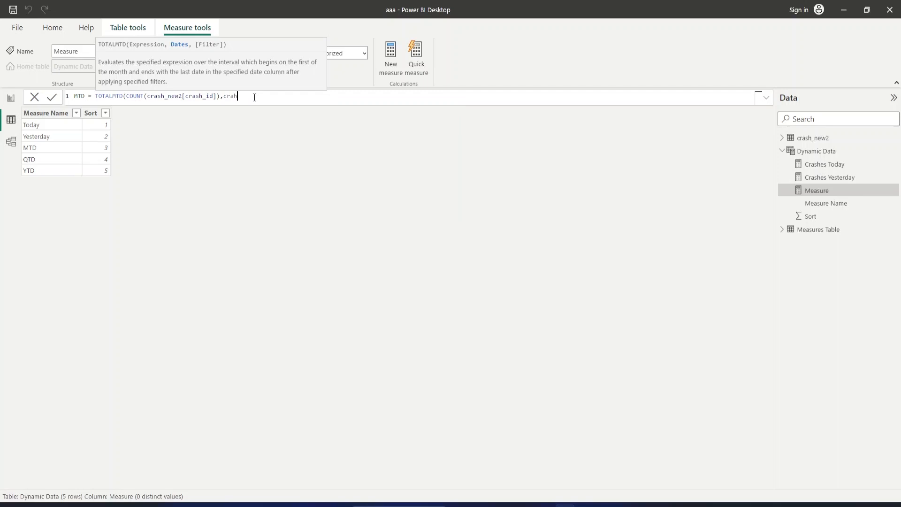
{"action": "key", "text": "BackSpace"}
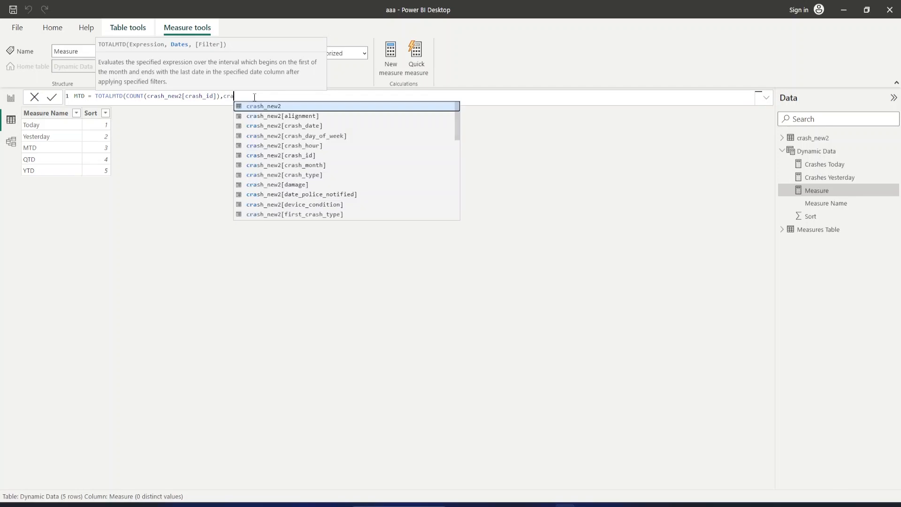
{"action": "key", "text": "Down"}
{"action": "key", "text": "Down"}
{"action": "key", "text": "Tab"}
{"action": "key", "text": "Tab"}
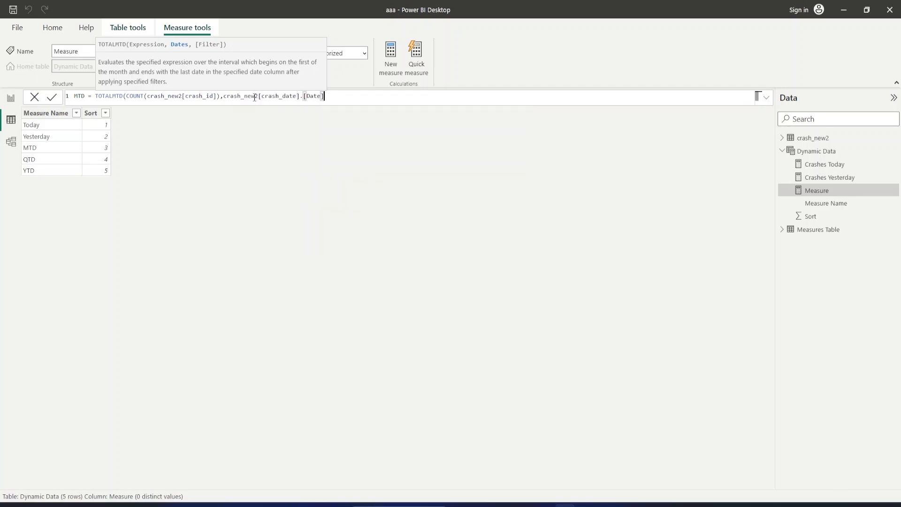
{"action": "type", "text": ")"}
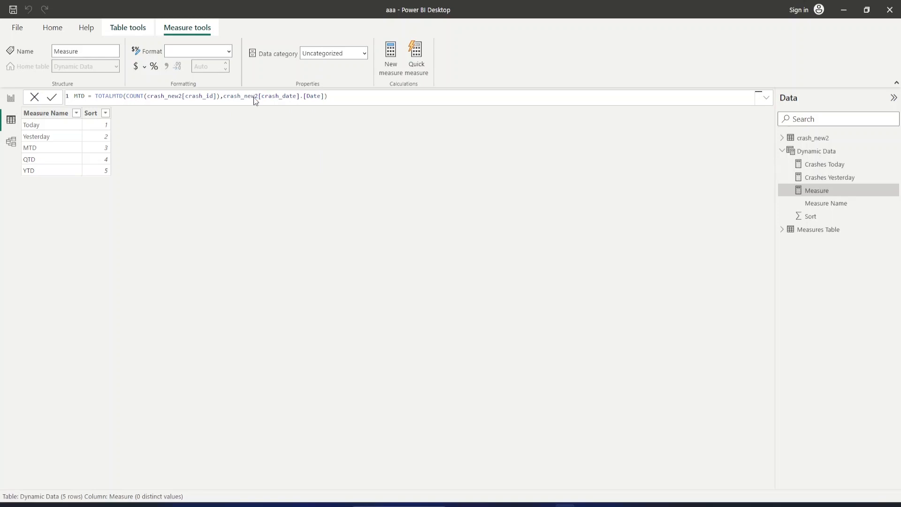
{"action": "key", "text": "Return"}
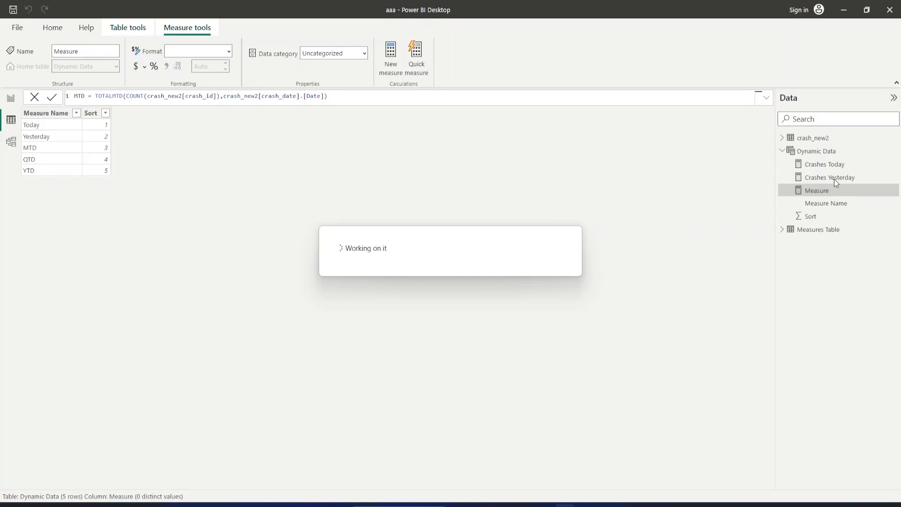
Start a new measure in the Dynamic Data table named QTD, with TOTALQTD as its function.
{"action": "left_click", "coordinate": [887, 151]}
{"action": "key", "text": "Escape"}
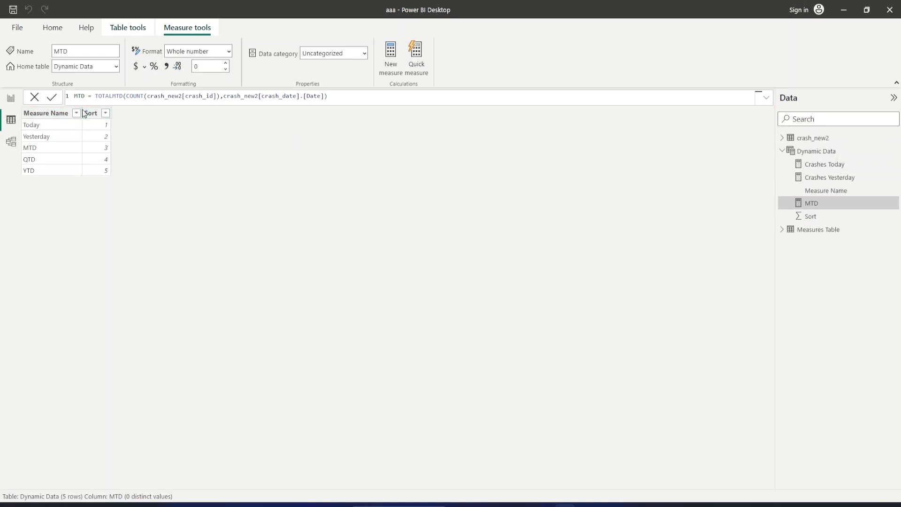
{"action": "type", "text": "QTD"}
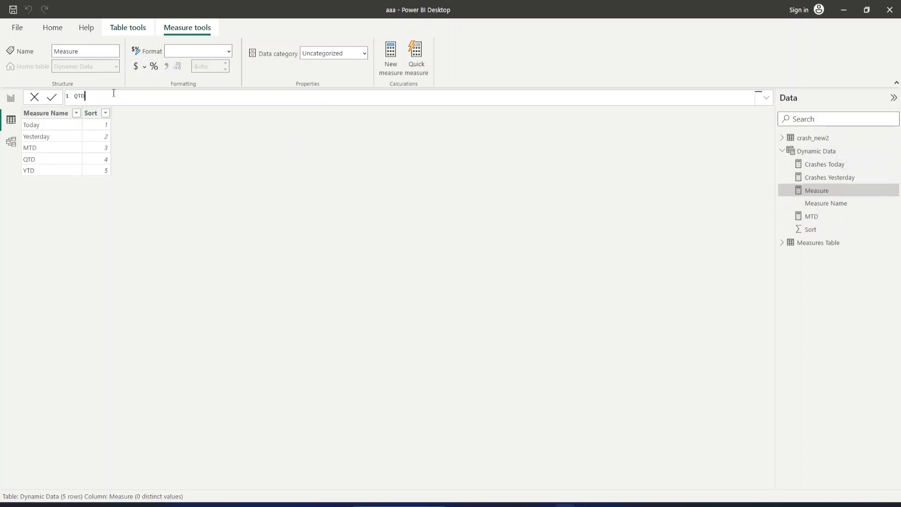
{"action": "type", "text": " = qtd"}
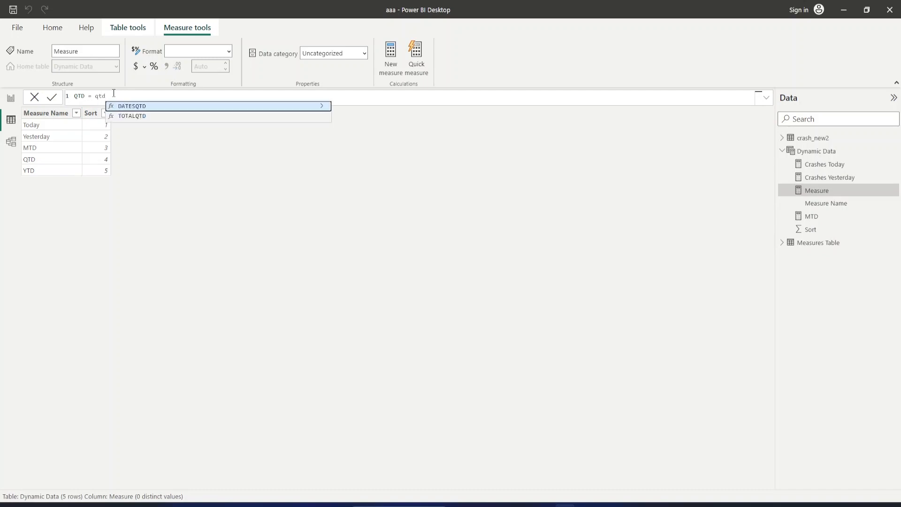
{"action": "key", "text": "Down"}
{"action": "key", "text": "Tab"}
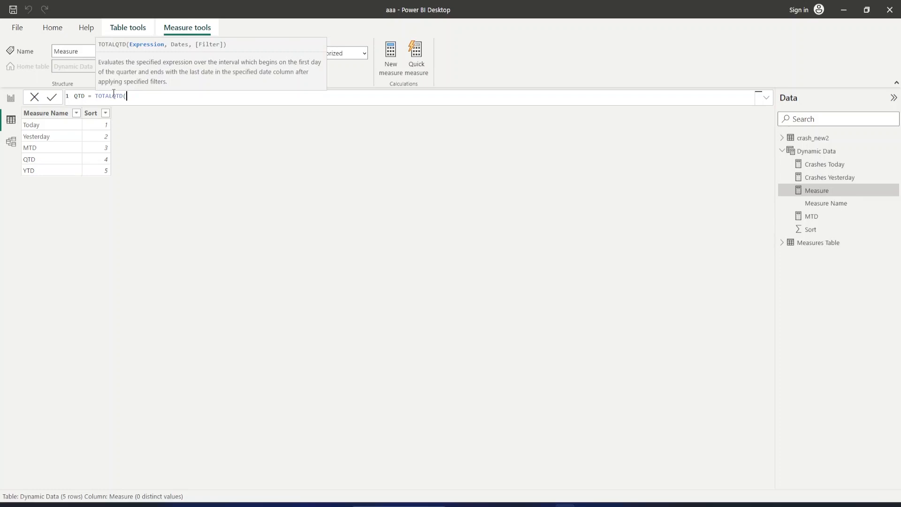
Add a COUNT function as the expression inside TOTALQTD in the QTD measure.
{"action": "type", "text": "cra"}
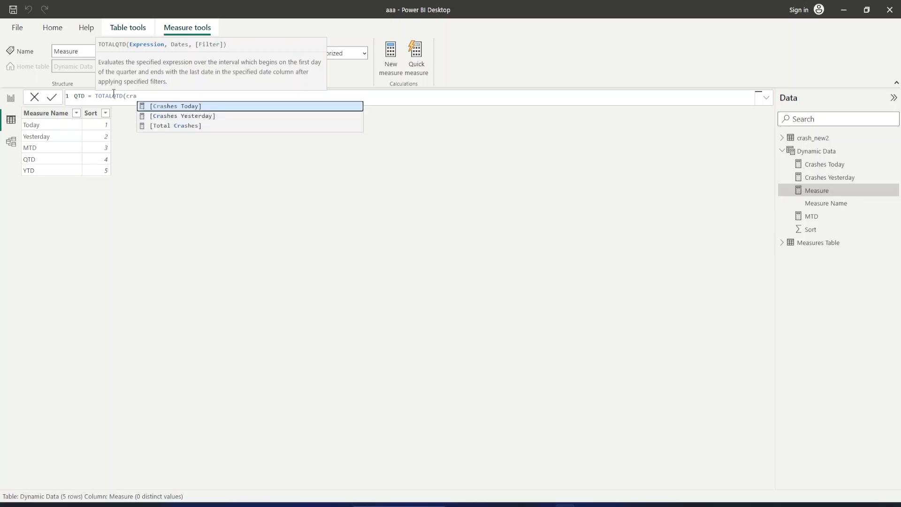
{"action": "key", "text": "BackSpace"}
{"action": "key", "text": "BackSpace"}
{"action": "key", "text": "BackSpace"}
{"action": "type", "text": "co"}
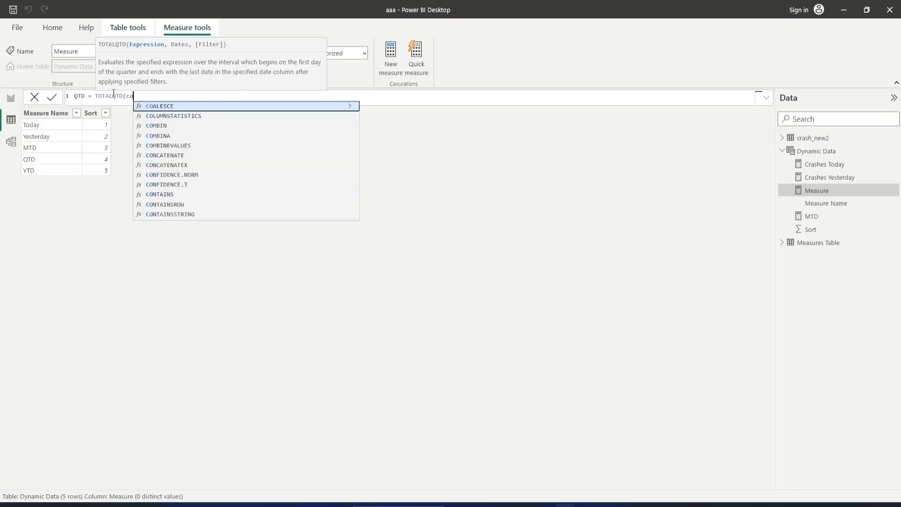
{"action": "type", "text": "unt"}
{"action": "key", "text": "Tab"}
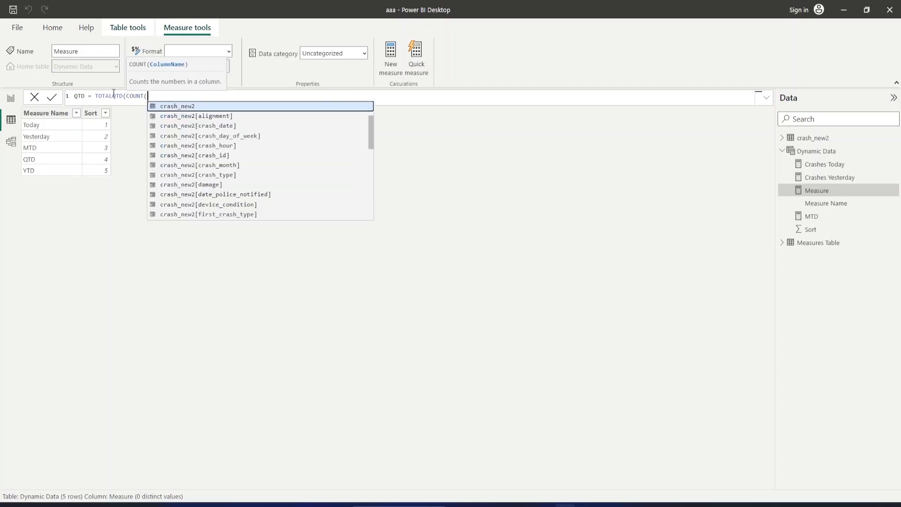
Make the QTD measure's COUNT function use the crash_new2[crash_id] column and complete the expression argument.
{"action": "key", "text": "Down"}
{"action": "key", "text": "Down"}
{"action": "key", "text": "Down"}
{"action": "key", "text": "Down"}
{"action": "key", "text": "Down"}
{"action": "key", "text": "Tab"}
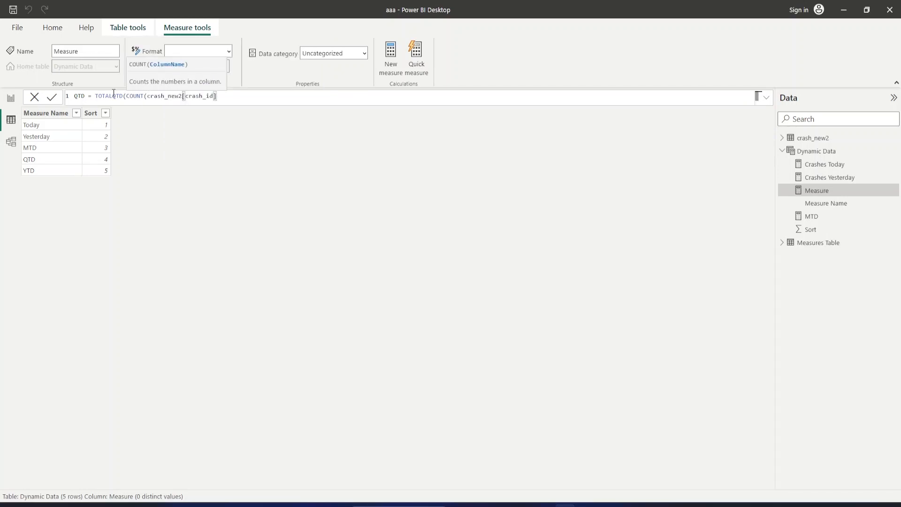
{"action": "type", "text": "),"}
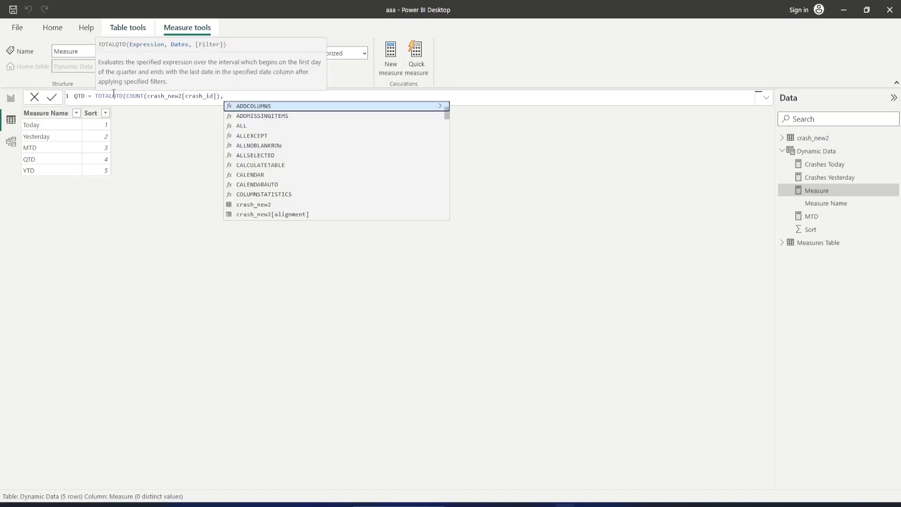
{"action": "type", "text": "cr"}
Use crash_new2[crash_date].[Date] as the dates argument of the QTD measure, close the formula and commit it.
{"action": "key", "text": "Down"}
{"action": "key", "text": "Down"}
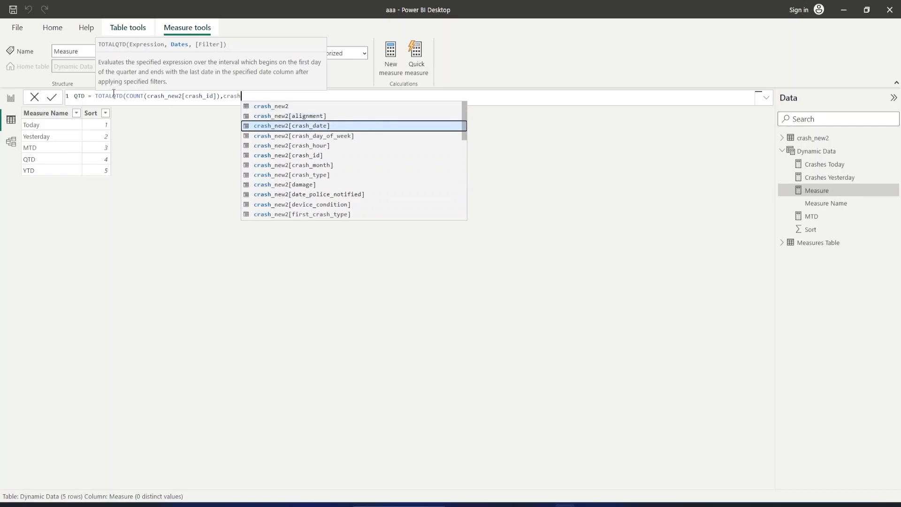
{"action": "key", "text": "Tab"}
{"action": "type", "text": ".d"}
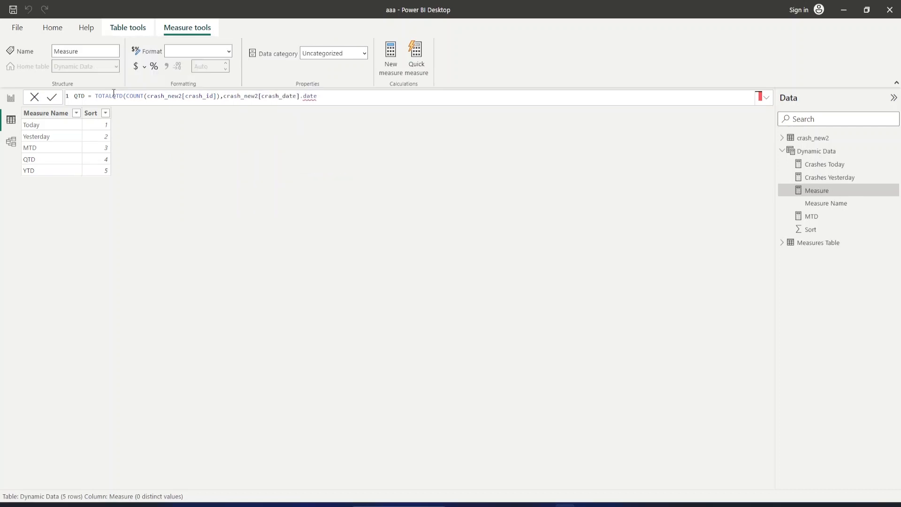
{"action": "key", "text": "Tab"}
{"action": "type", "text": ")"}
{"action": "key", "text": "Return"}
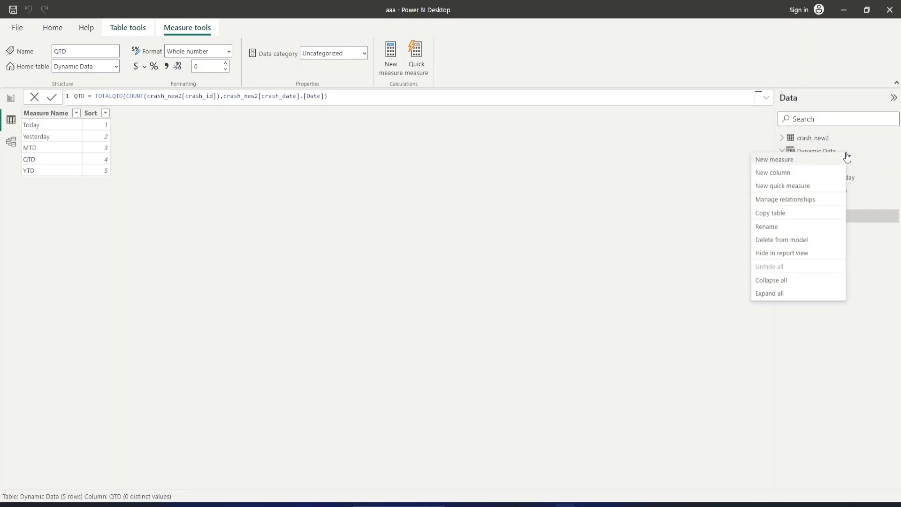
Start a new measure in the Dynamic Data table named YTD, with TOTALYTD as its function.
{"action": "left_click", "coordinate": [787, 161]}
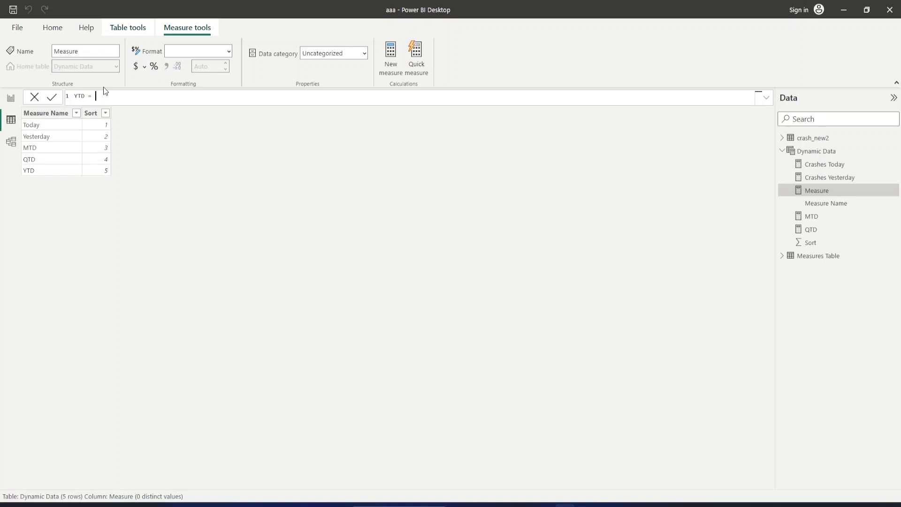
{"action": "type", "text": "yt"}
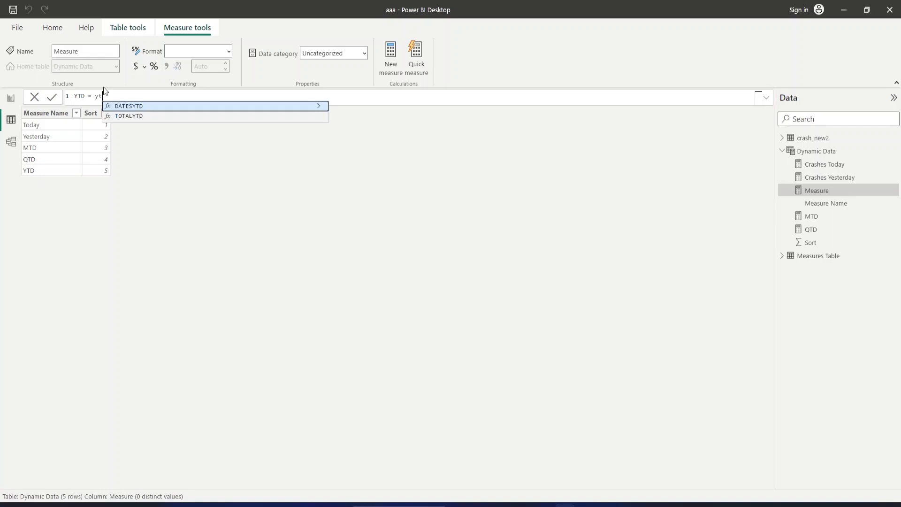
{"action": "key", "text": "Down"}
{"action": "key", "text": "Tab"}
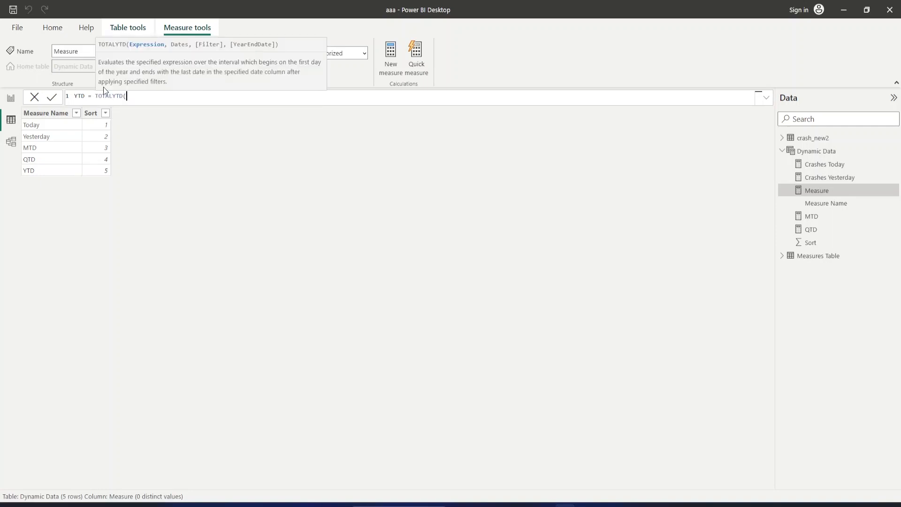
Enter COUNT(crash_new2[crash_id]) as the expression argument of TOTALYTD in the YTD measure.
{"action": "type", "text": "cou"}
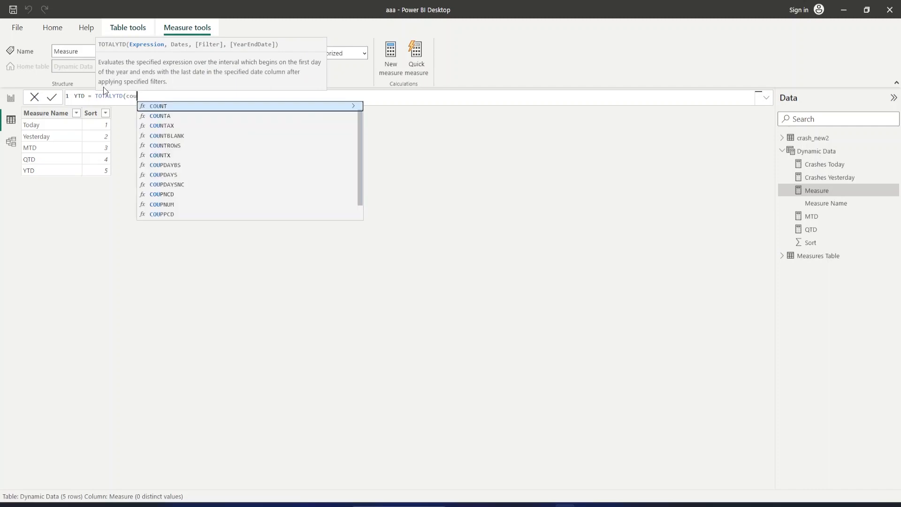
{"action": "key", "text": "Tab"}
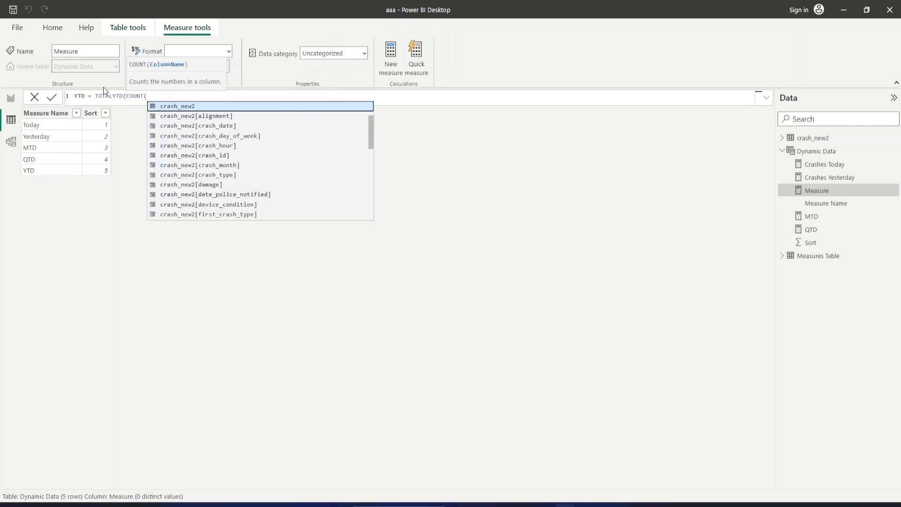
{"action": "key", "text": "Down"}
{"action": "key", "text": "Down"}
{"action": "key", "text": "Down"}
{"action": "key", "text": "Down"}
{"action": "key", "text": "Down"}
{"action": "key", "text": "Down"}
{"action": "key", "text": "Up"}
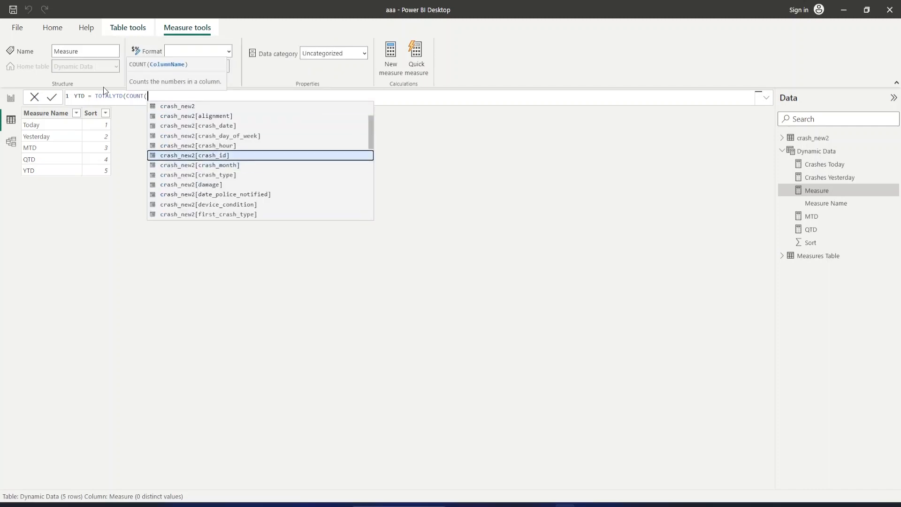
{"action": "key", "text": "Tab"}
{"action": "type", "text": ")"}
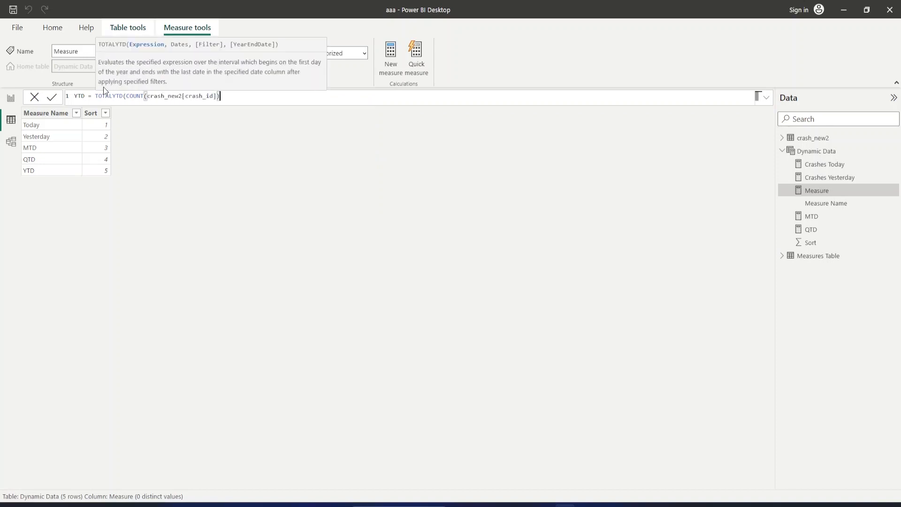
{"action": "type", "text": ","}
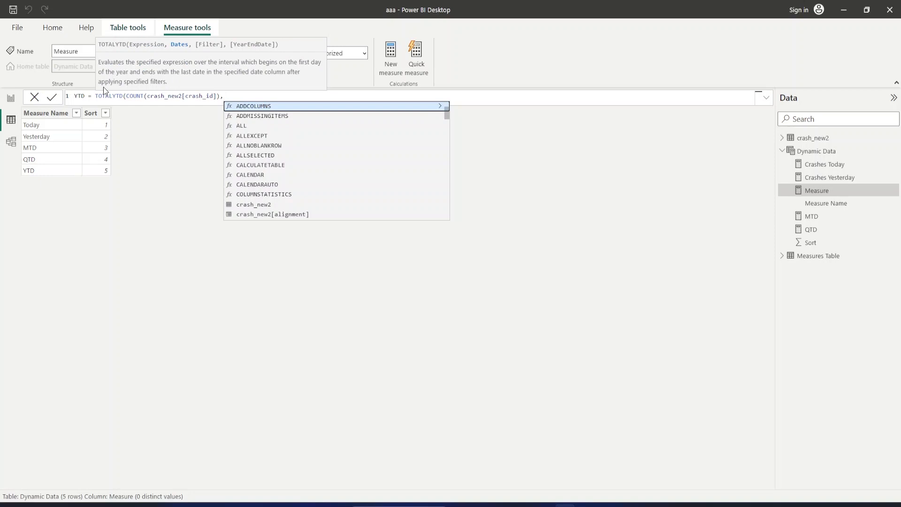
Use crash_new2[crash_date].[Date] as the dates argument of the YTD measure, close the formula and commit it.
{"action": "type", "text": "crash"}
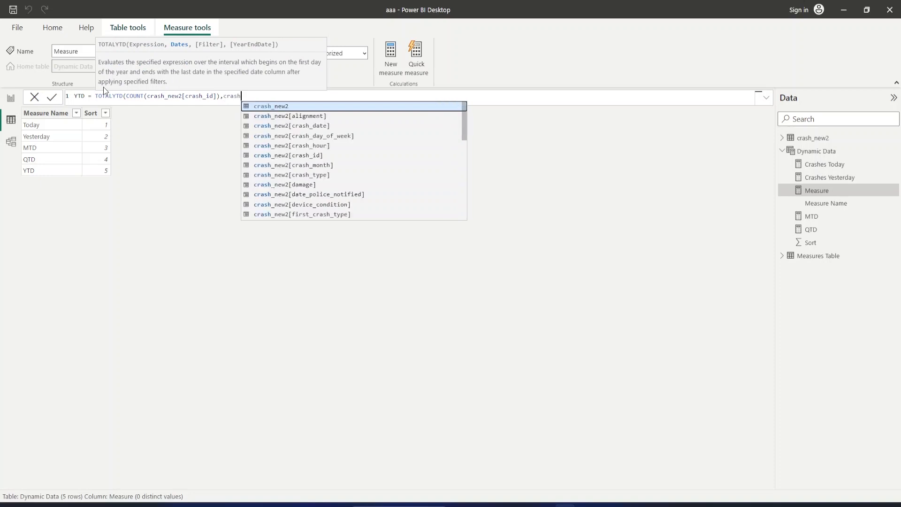
{"action": "key", "text": "Down"}
{"action": "key", "text": "Down"}
{"action": "key", "text": "Tab"}
{"action": "type", "text": "."}
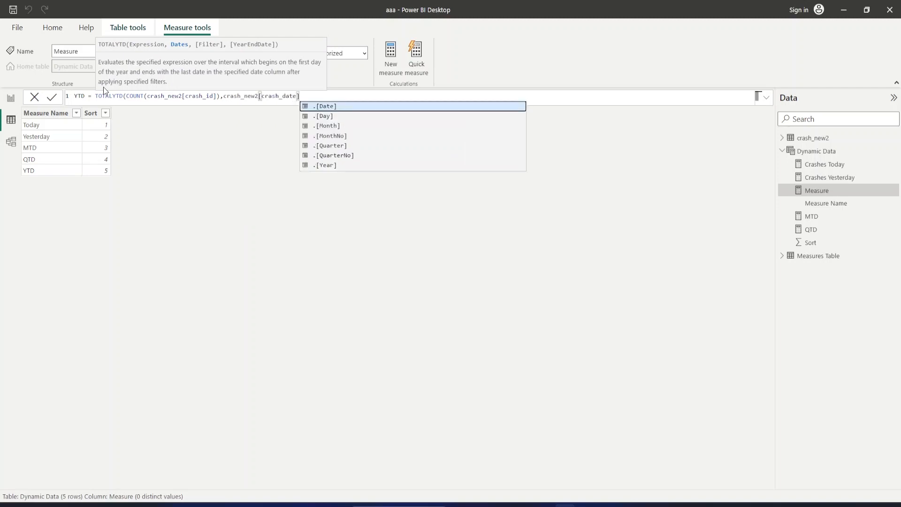
{"action": "key", "text": "Tab"}
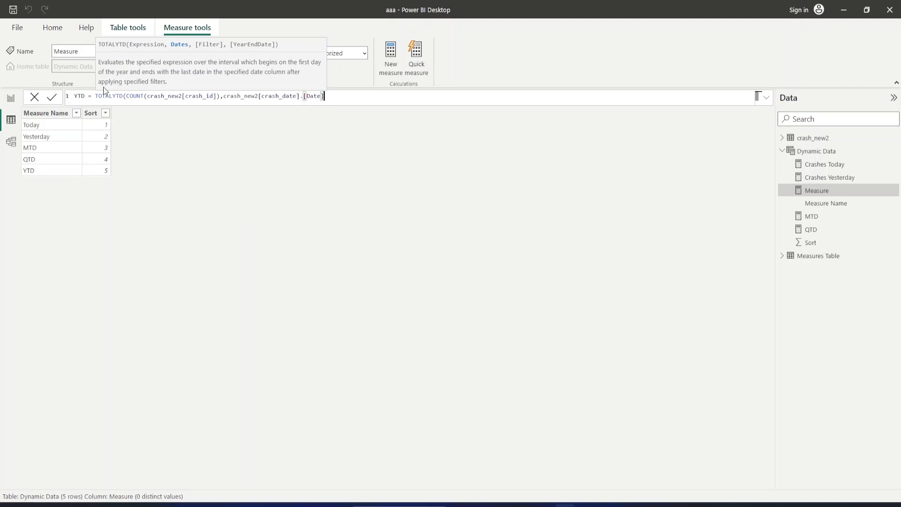
{"action": "type", "text": ")"}
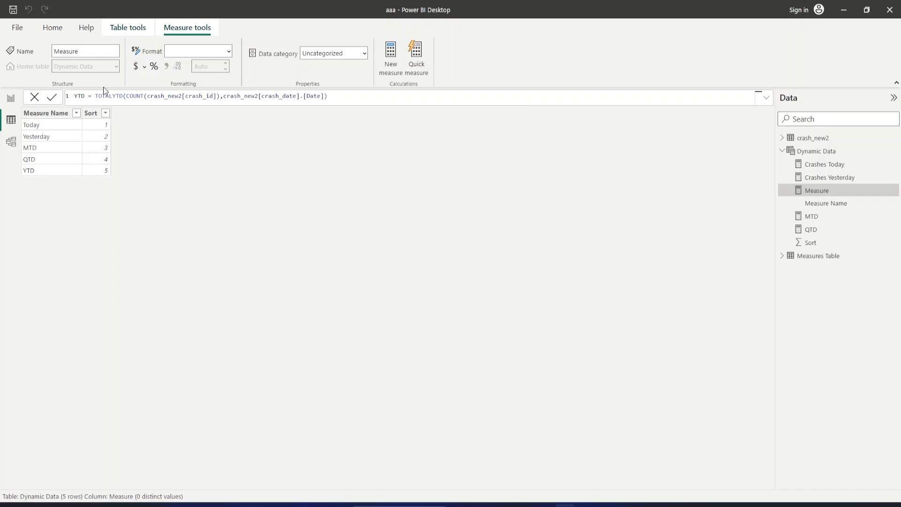
{"action": "key", "text": "Return"}
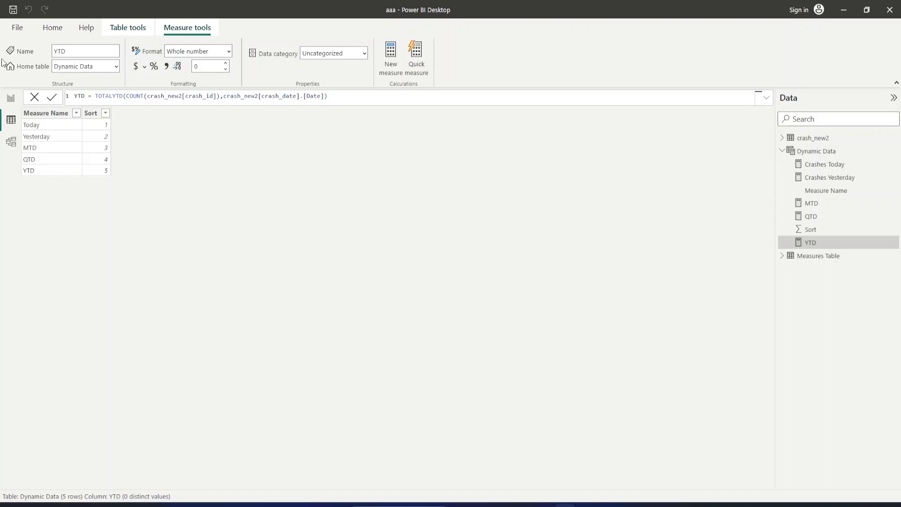
Return to the report page and add a card above the area chart showing the Crashes Today measure.
{"action": "left_click", "coordinate": [15, 106]}
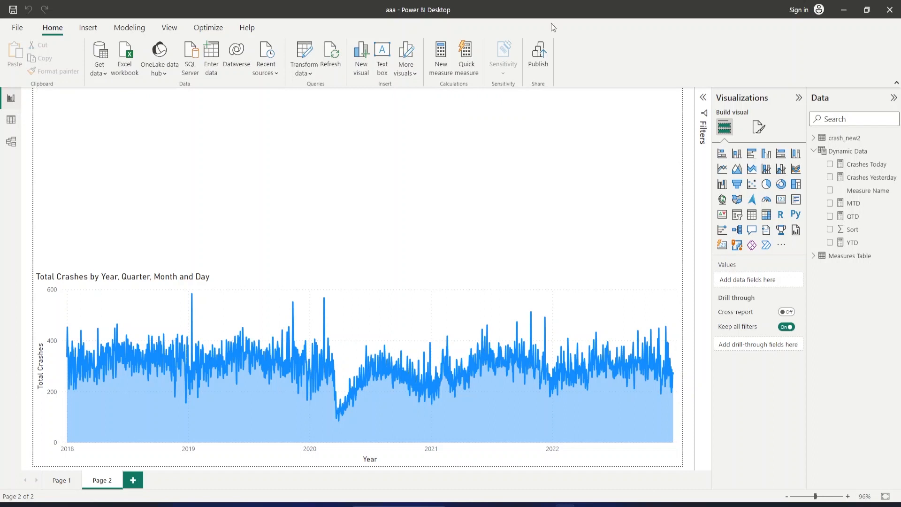
{"action": "left_click", "coordinate": [781, 201]}
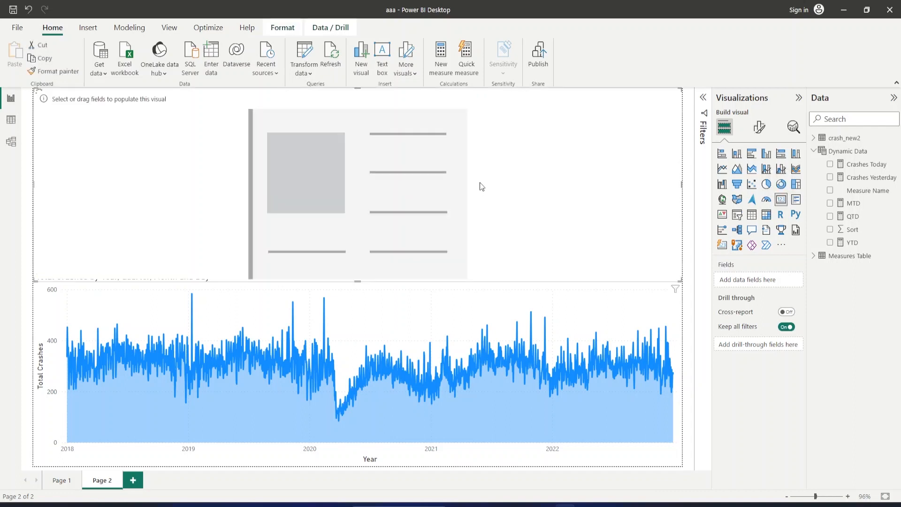
{"action": "left_click", "coordinate": [831, 165]}
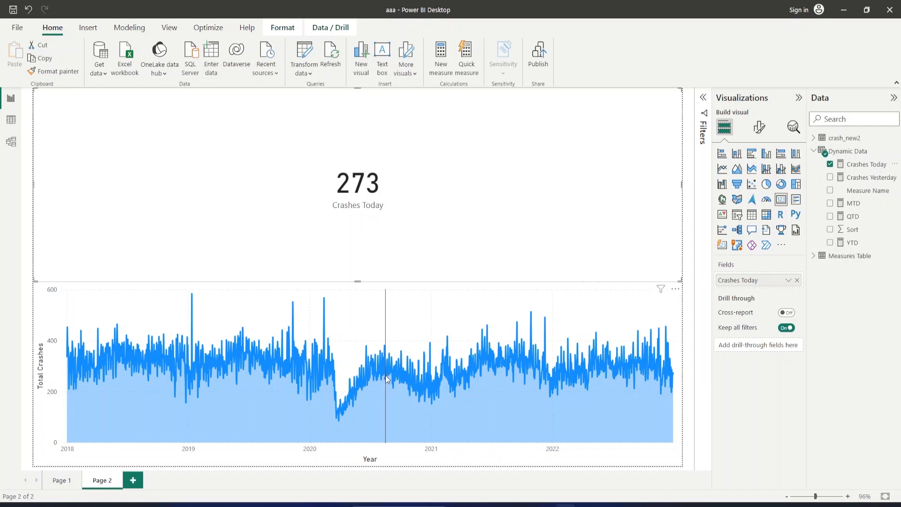
Check the Crashes Today card against the area chart by selecting the August 17, 2020 data point.
{"action": "mouse_move", "coordinate": [387, 380]}
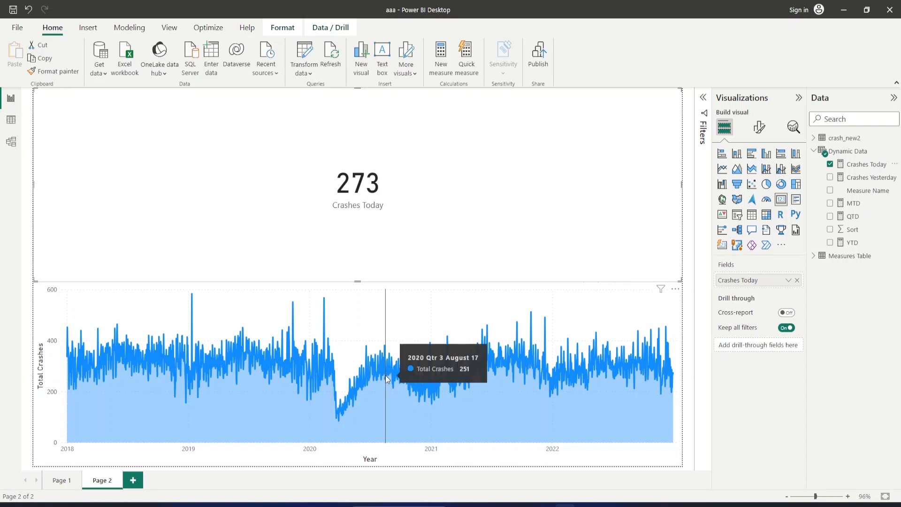
{"action": "left_click", "coordinate": [387, 380]}
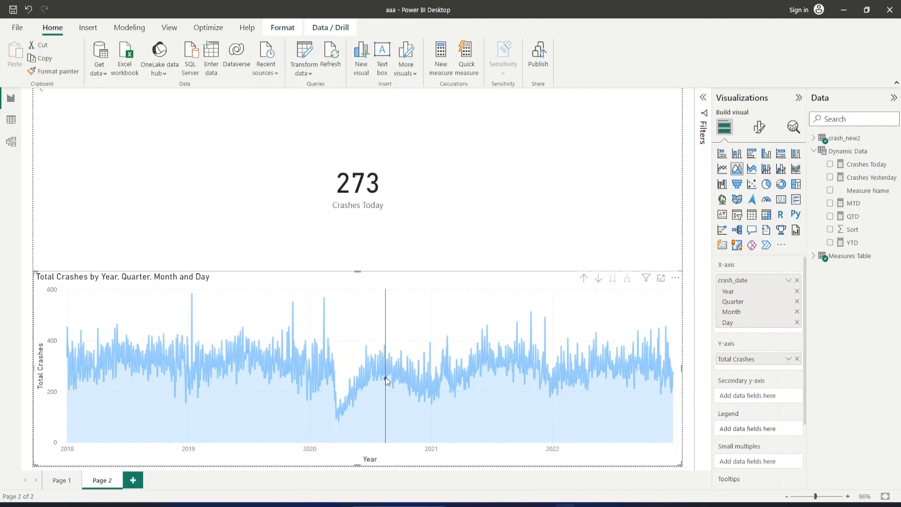
{"action": "left_click", "coordinate": [386, 378]}
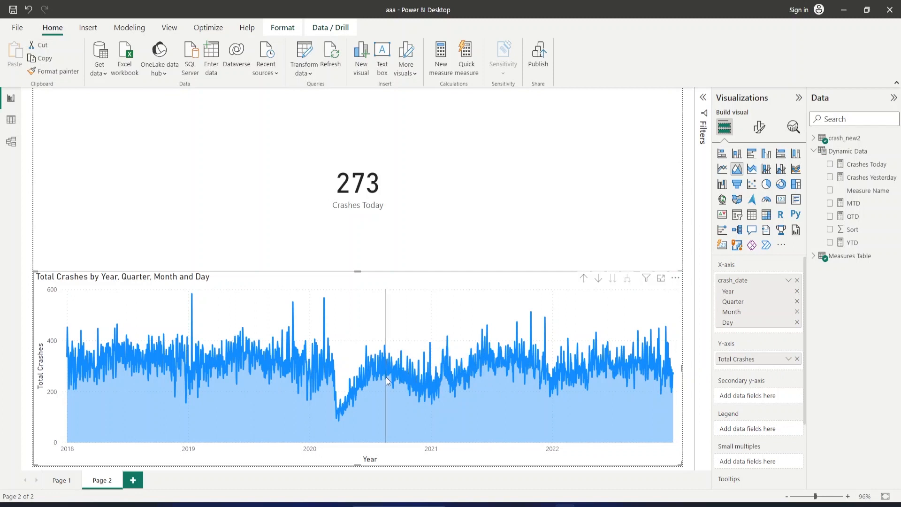
{"action": "left_click", "coordinate": [386, 380]}
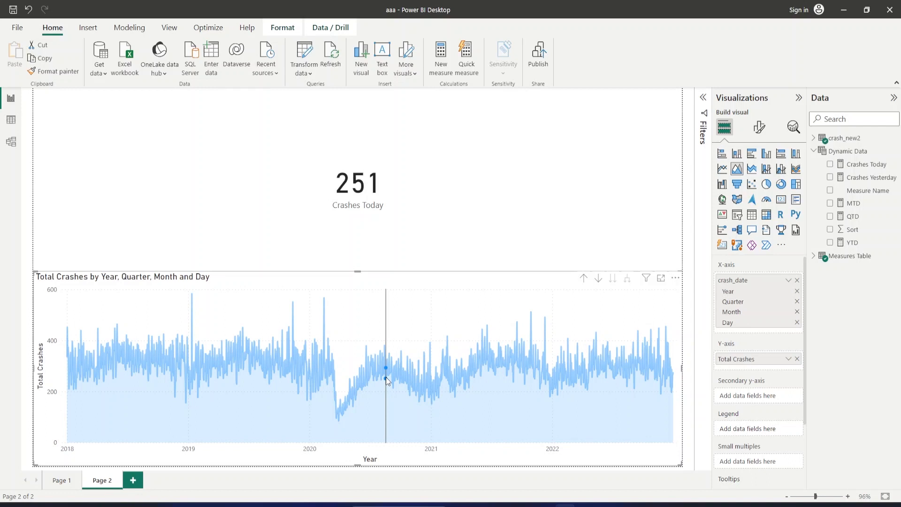
{"action": "mouse_move", "coordinate": [387, 378]}
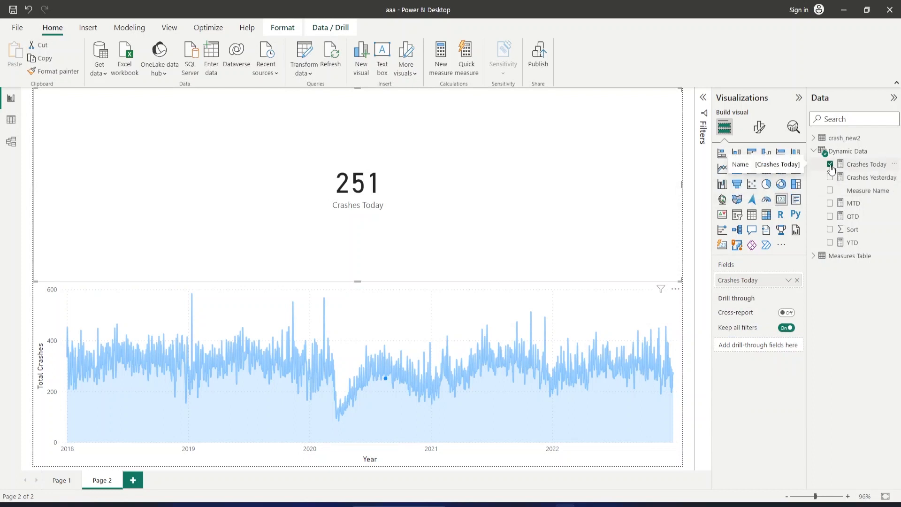
Remove the Crashes Today field from the card and delete the empty card from the page.
{"action": "left_click", "coordinate": [830, 164]}
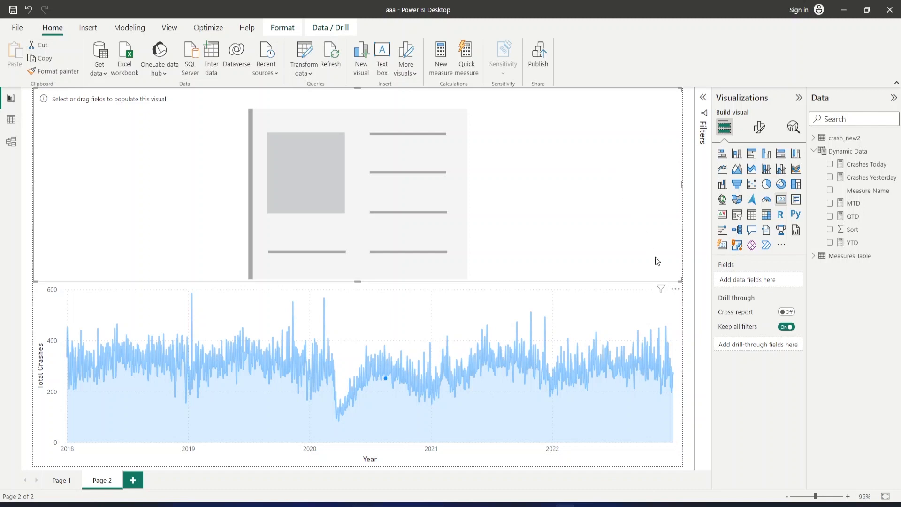
{"action": "right_click", "coordinate": [680, 282]}
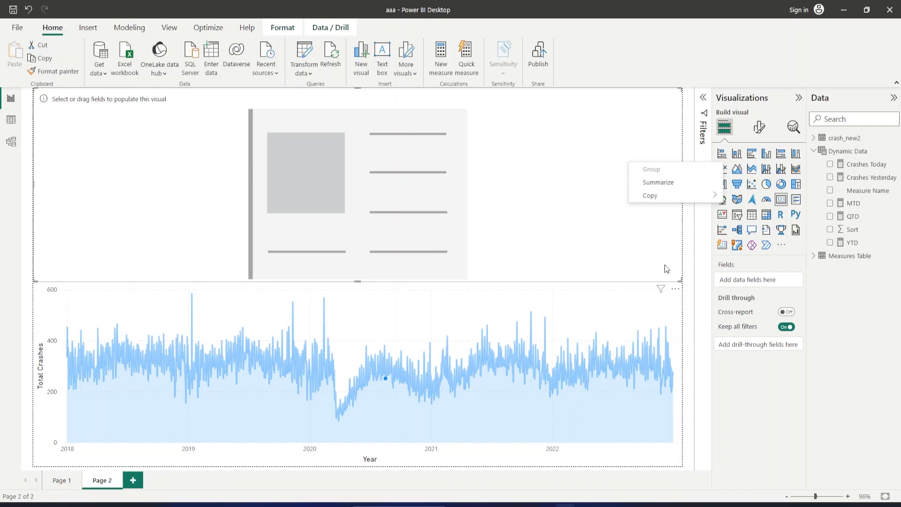
{"action": "left_click", "coordinate": [668, 265]}
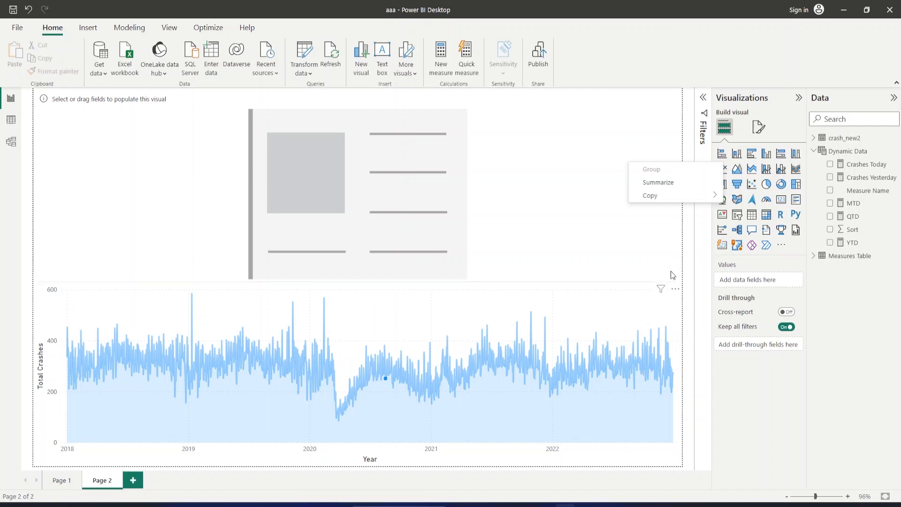
{"action": "left_click", "coordinate": [610, 232]}
{"action": "left_click", "coordinate": [556, 193]}
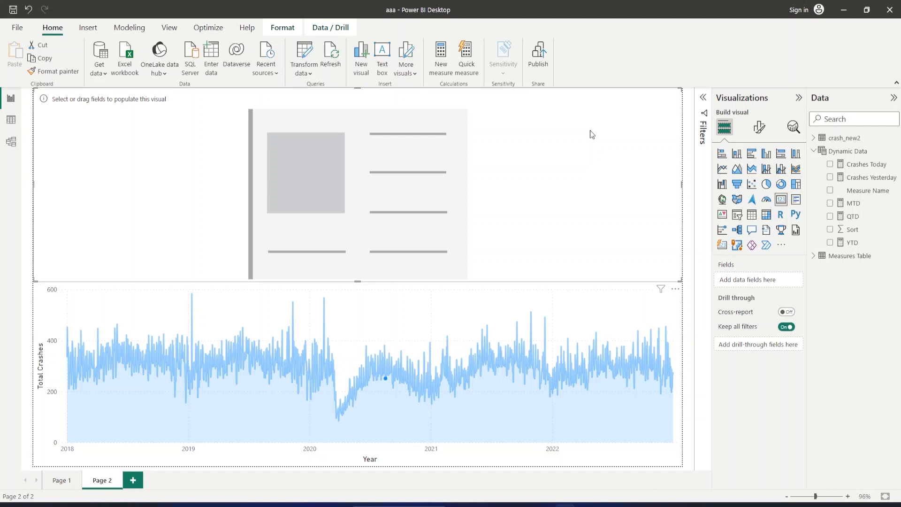
{"action": "right_click", "coordinate": [552, 196]}
{"action": "left_click", "coordinate": [645, 137]}
{"action": "key", "text": "Delete"}
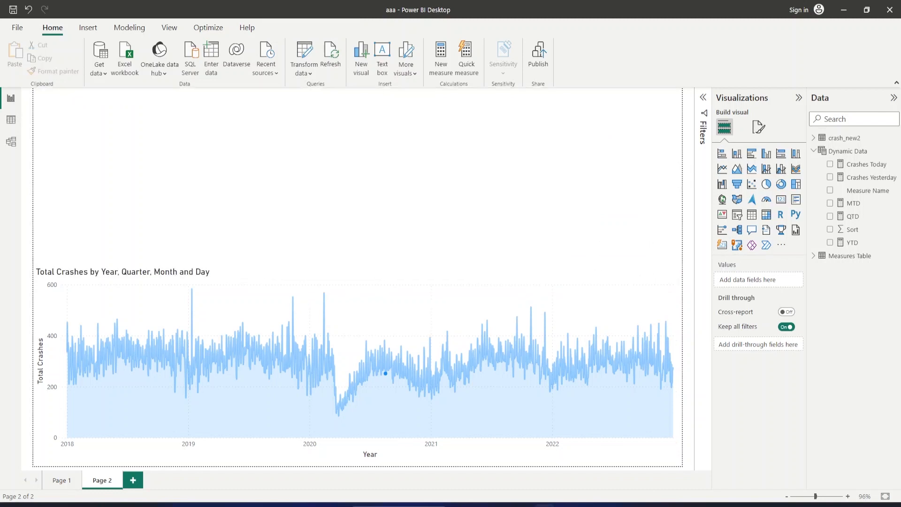
Start a new measure in the Dynamic Data table named Crash_Measure, leaving a blank line for a multi-line formula.
{"action": "left_click", "coordinate": [895, 152]}
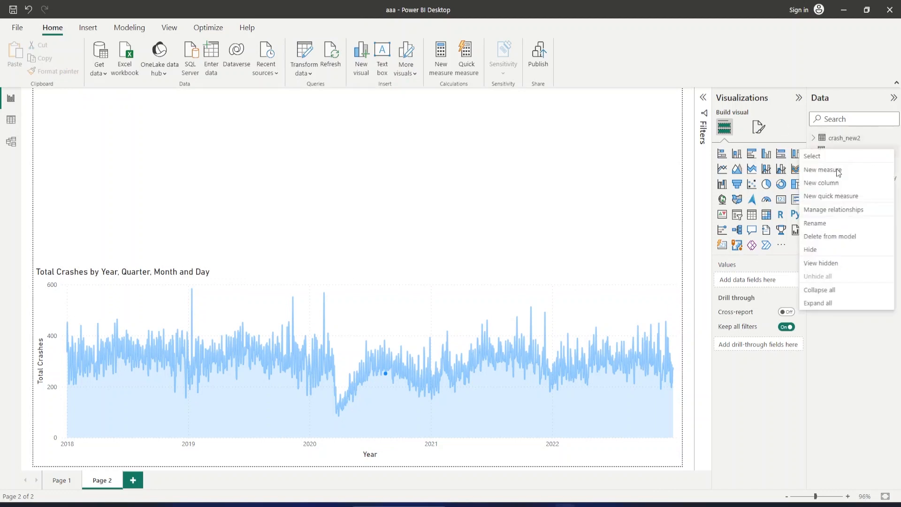
{"action": "left_click", "coordinate": [839, 173]}
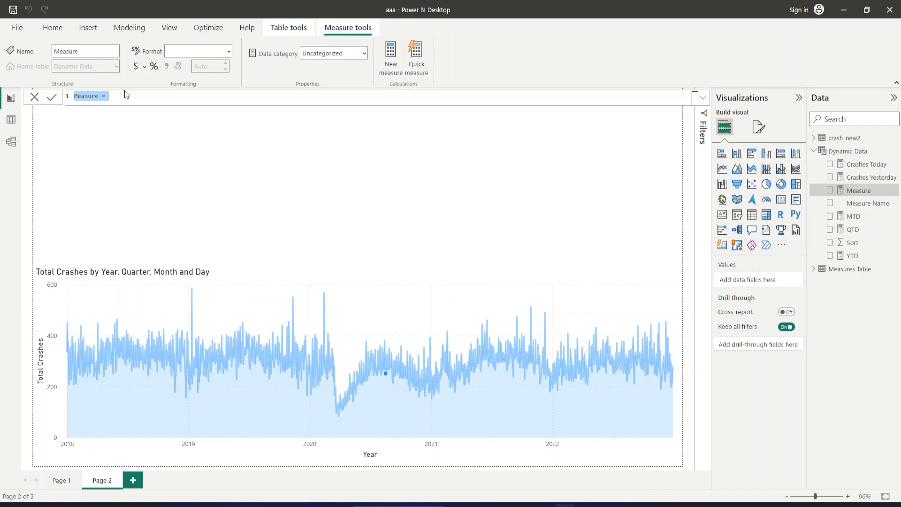
{"action": "type", "text": "Crash_Measure ="}
{"action": "key", "text": "shift+Return"}
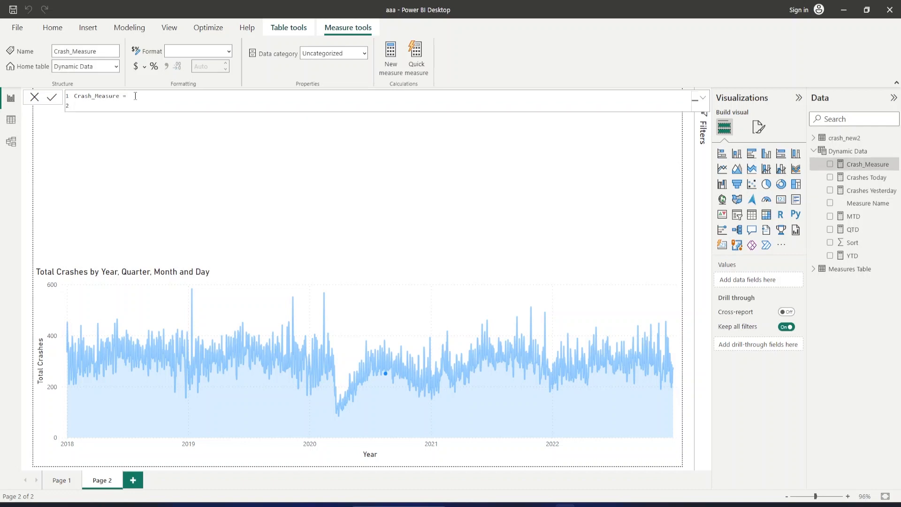
{"action": "key", "text": "shift+Return"}
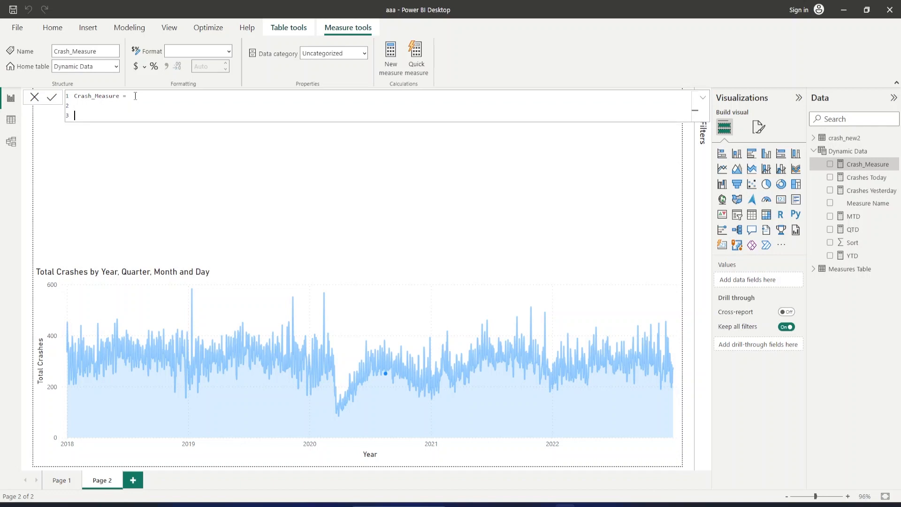
Declare a variable named SelectedMeasure in the Crash_Measure formula.
{"action": "type", "text": "VAR SelectedMeasure ="}
{"action": "key", "text": "shift+Return"}
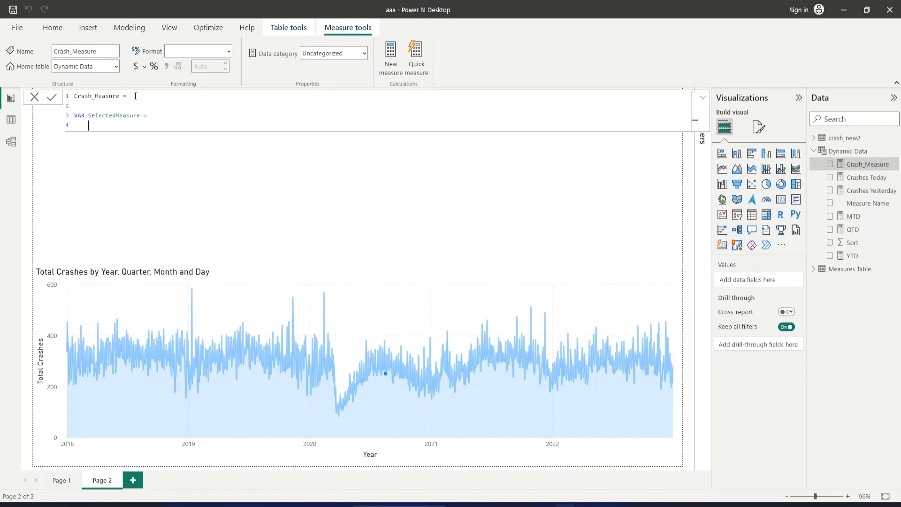
Begin the SelectedMeasure variable's expression with the SELECTEDVALUE function.
{"action": "type", "text": "SELECTED"}
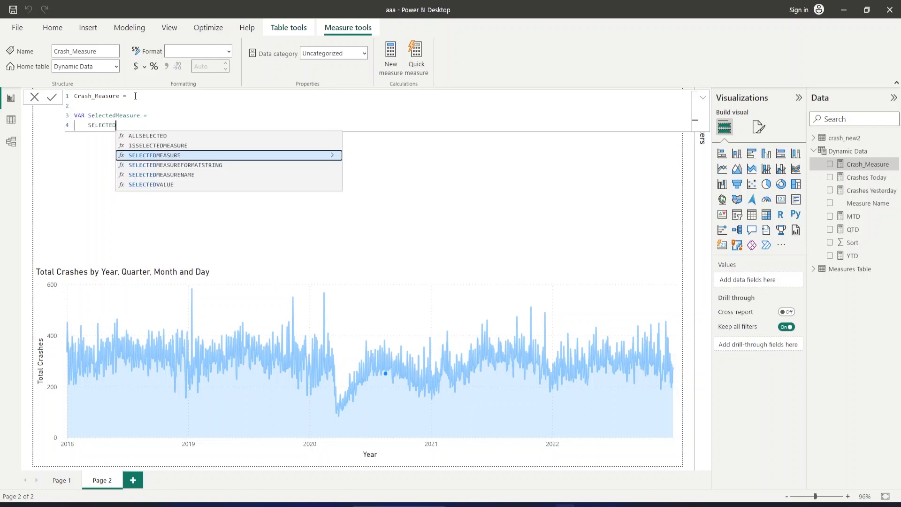
{"action": "key", "text": "Down"}
{"action": "key", "text": "Down"}
{"action": "key", "text": "Down"}
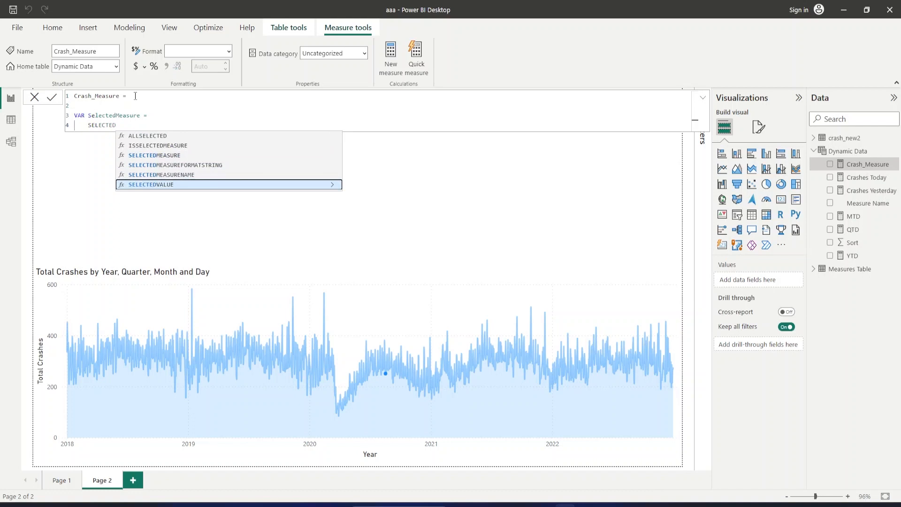
{"action": "key", "text": "Tab"}
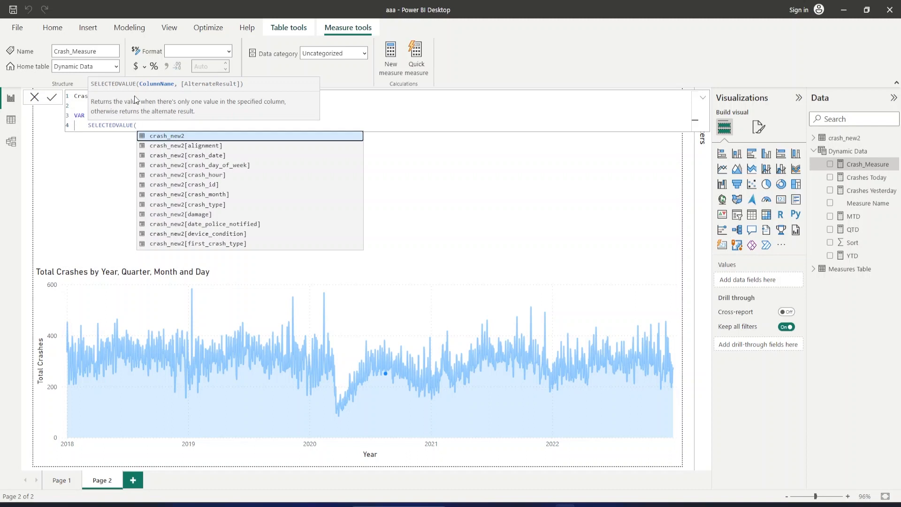
Give SELECTEDVALUE the column 'Dynamic Data'[Measure Name] and the alternate result "Today", then close the function.
{"action": "type", "text": "dynam"}
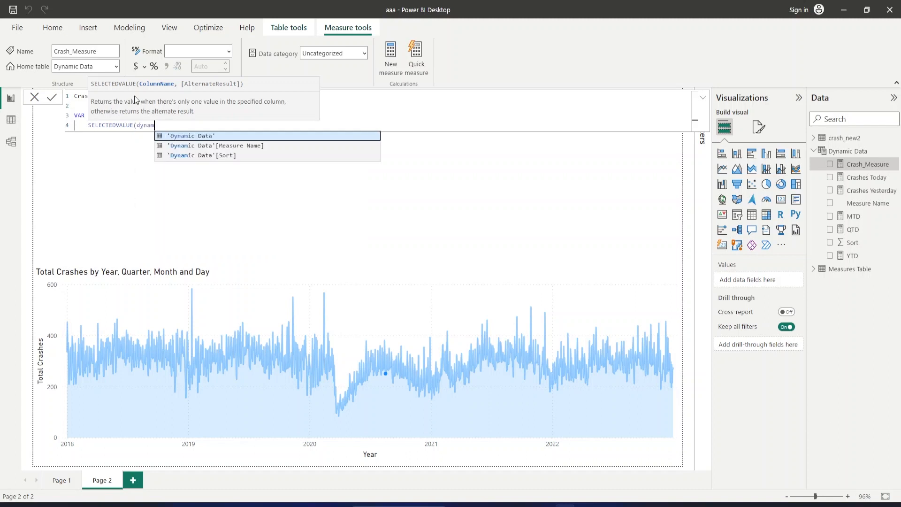
{"action": "key", "text": "Down"}
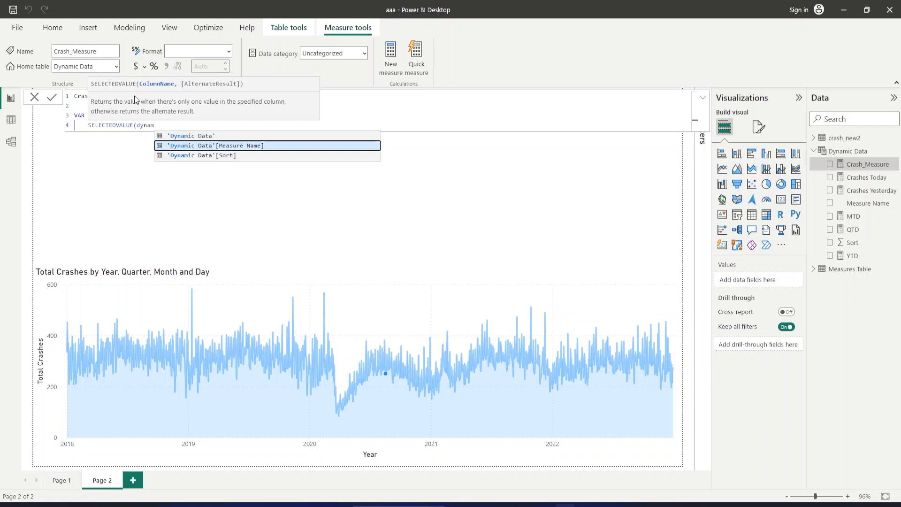
{"action": "key", "text": "Tab"}
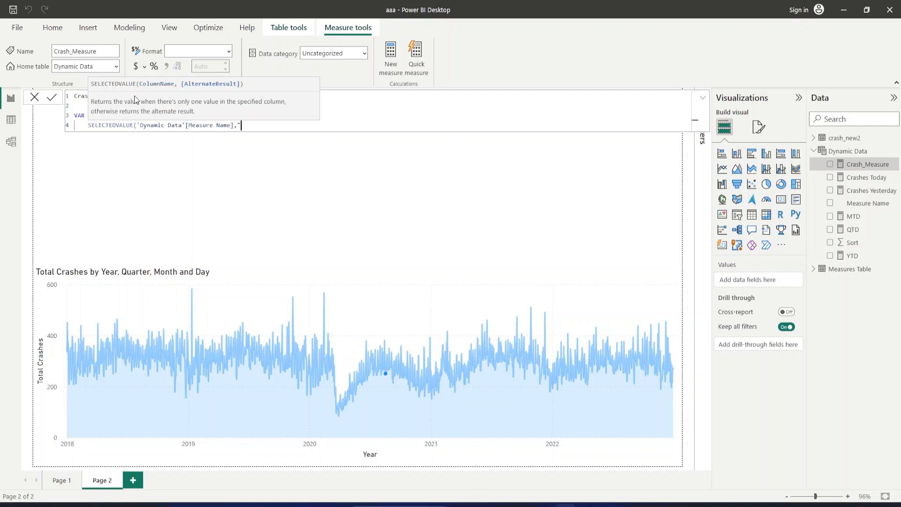
{"action": "type", "text": ",\"Today\")"}
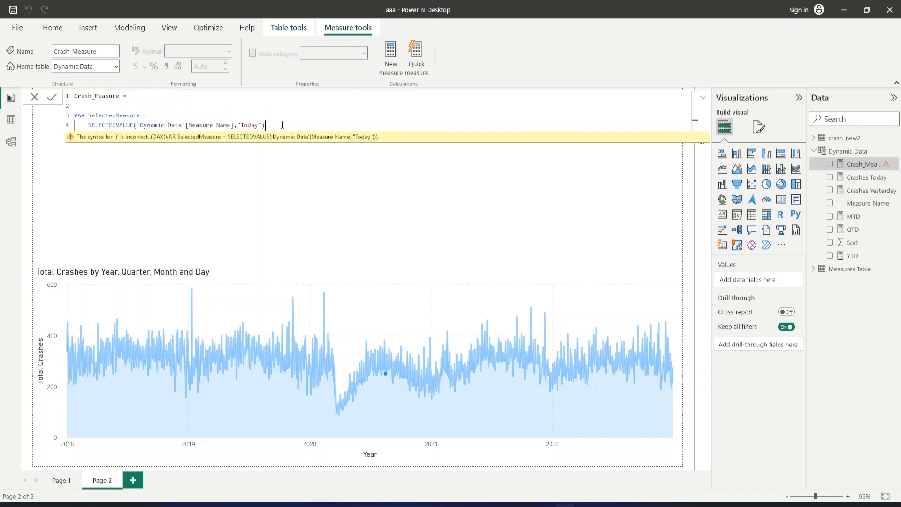
Declare a second variable named DynamicMeasureValue below SelectedMeasure, separated by a blank line.
{"action": "key", "text": "shift+Return"}
{"action": "key", "text": "shift+Return"}
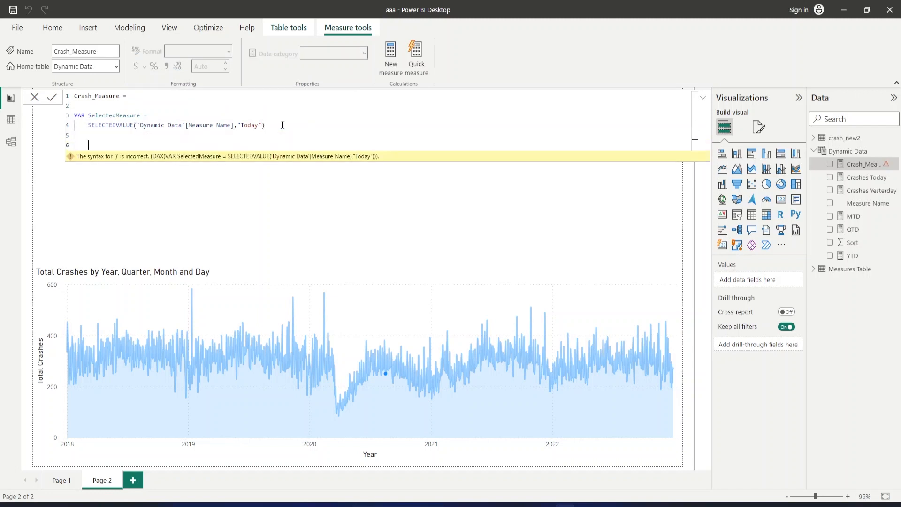
{"action": "key", "text": "BackSpace"}
{"action": "type", "text": "VAR Dynamic MeasureValue"}
{"action": "key", "text": "Left"}
{"action": "key", "text": "Left"}
{"action": "key", "text": "Left"}
{"action": "key", "text": "Left"}
{"action": "key", "text": "Left"}
{"action": "key", "text": "Left"}
{"action": "key", "text": "Left"}
{"action": "key", "text": "Left"}
{"action": "key", "text": "Left"}
{"action": "key", "text": "Left"}
{"action": "key", "text": "Left"}
{"action": "key", "text": "Left"}
{"action": "key", "text": "Left"}
{"action": "key", "text": "Left"}
{"action": "key", "text": "BackSpace"}
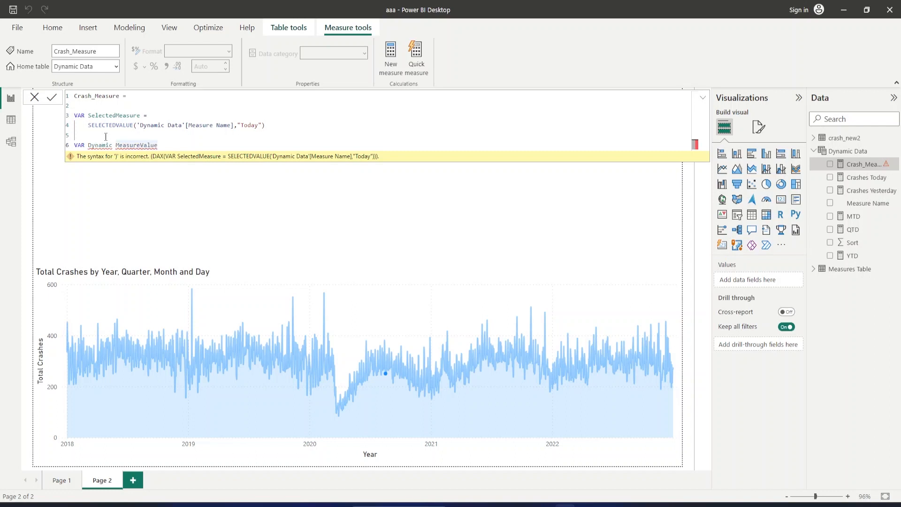
{"action": "key", "text": "Right"}
{"action": "key", "text": "Right"}
{"action": "key", "text": "Right"}
{"action": "key", "text": "Right"}
{"action": "key", "text": "Right"}
{"action": "key", "text": "Right"}
{"action": "key", "text": "Right"}
{"action": "key", "text": "Right"}
{"action": "key", "text": "Right"}
{"action": "key", "text": "Right"}
{"action": "key", "text": "Right"}
{"action": "key", "text": "Right"}
{"action": "type", "text": "="}
{"action": "key", "text": "Return"}
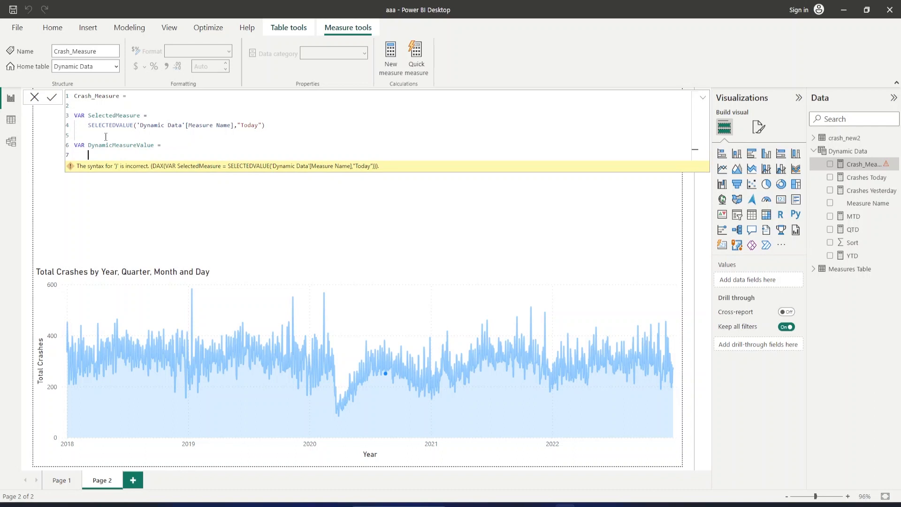
Begin the DynamicMeasureValue variable's expression with SWITCH, using True() as the expression to evaluate.
{"action": "type", "text": "SWITCH("}
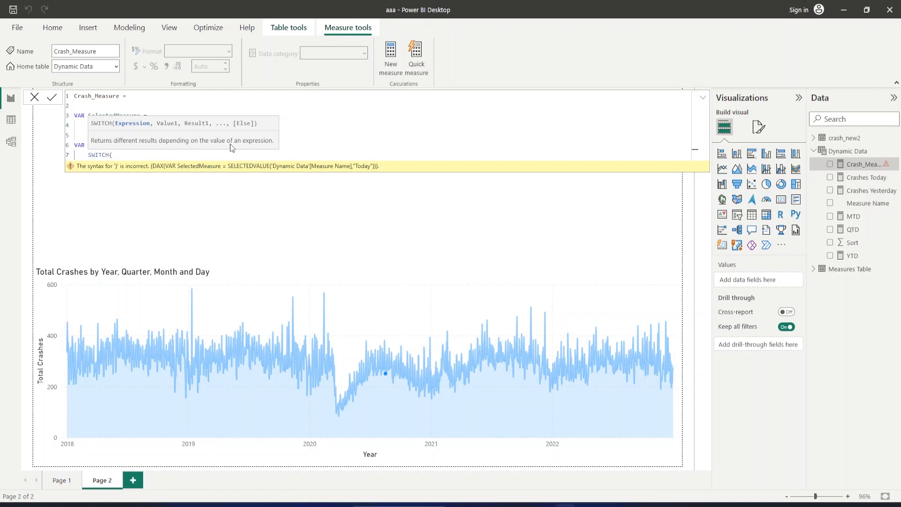
{"action": "key", "text": "shift+Return"}
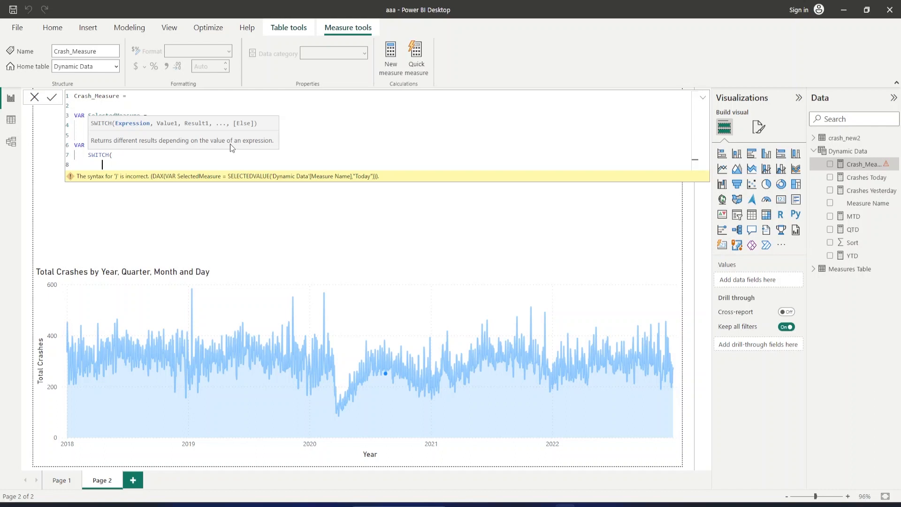
{"action": "type", "text": "True("}
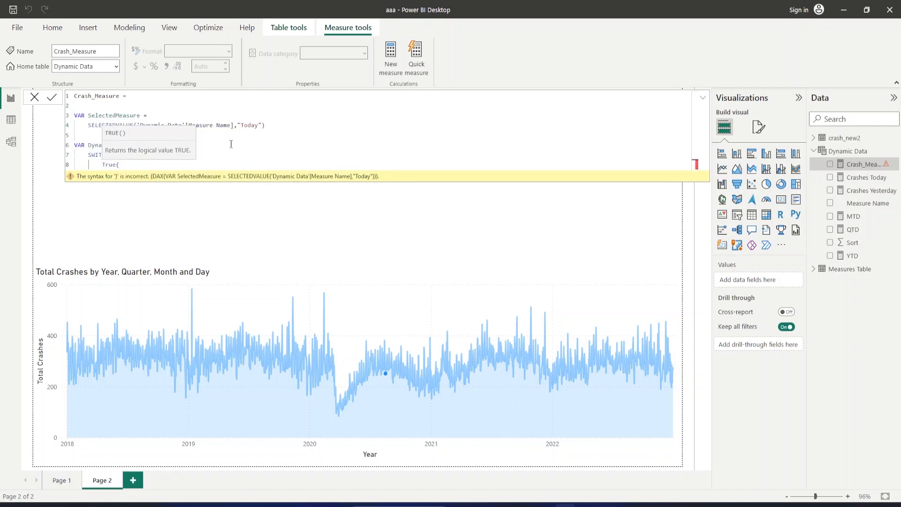
{"action": "type", "text": ")"}
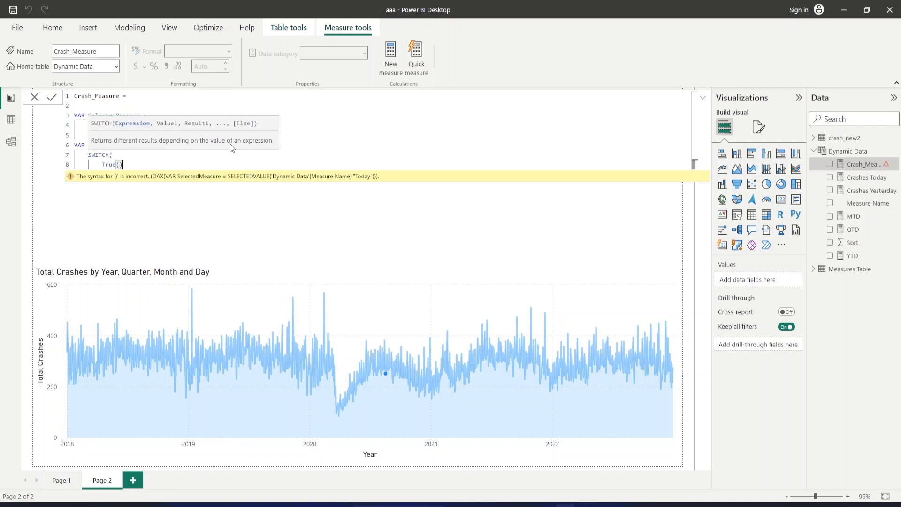
{"action": "type", "text": ","}
{"action": "key", "text": "Return"}
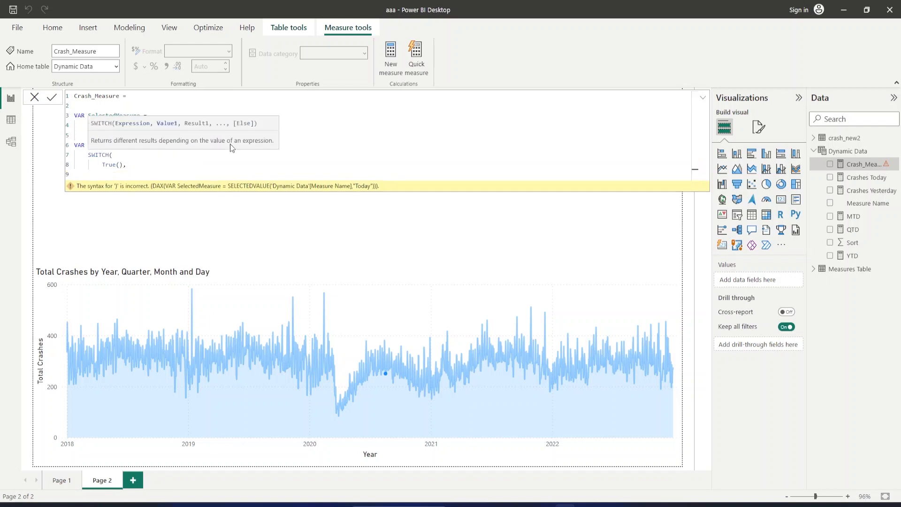
Add the SWITCH condition SelectedMeasure = "Today" on the line below True(), followed by a comma.
{"action": "type", "text": "S"}
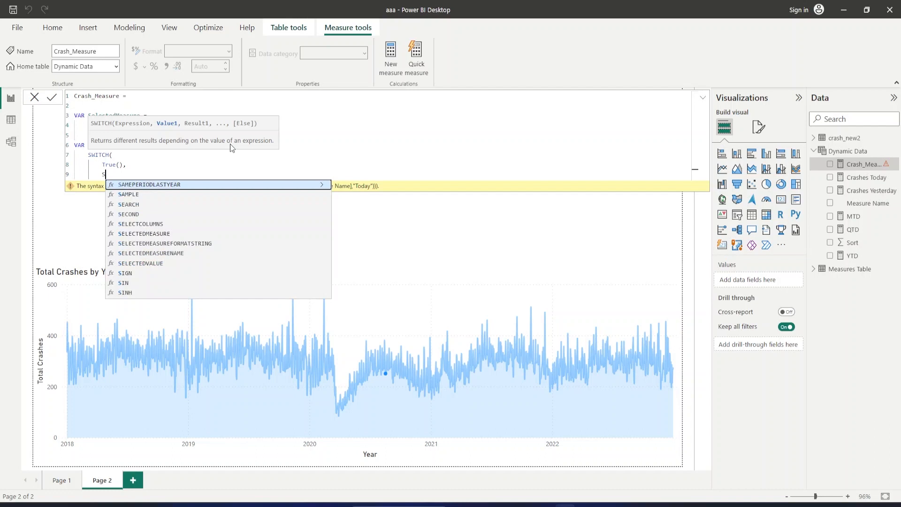
{"action": "type", "text": "elected"}
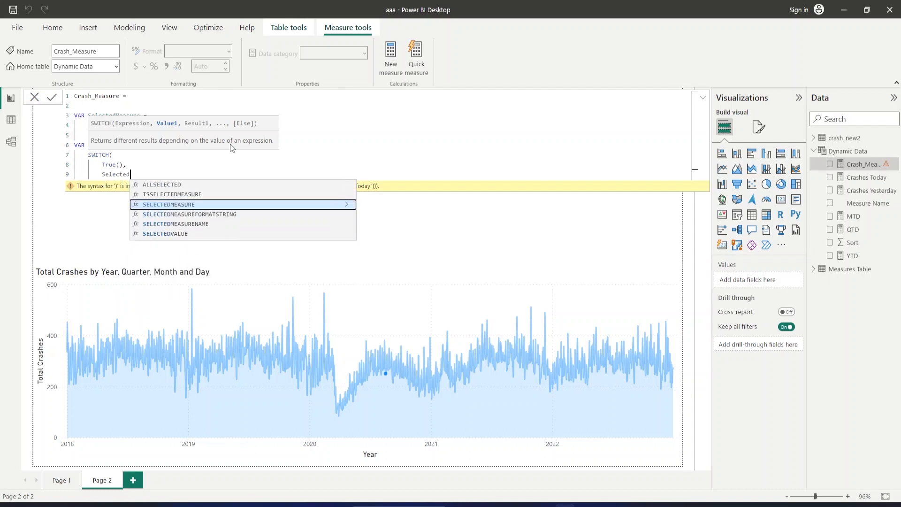
{"action": "type", "text": "Mea"}
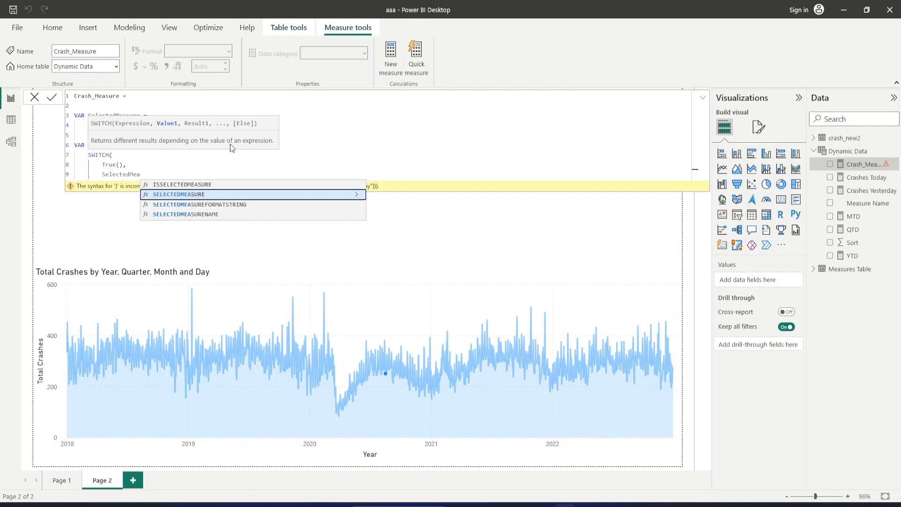
{"action": "type", "text": "sure"}
{"action": "left_click_drag", "start_coordinate": [219, 155], "coordinate": [219, 164]}
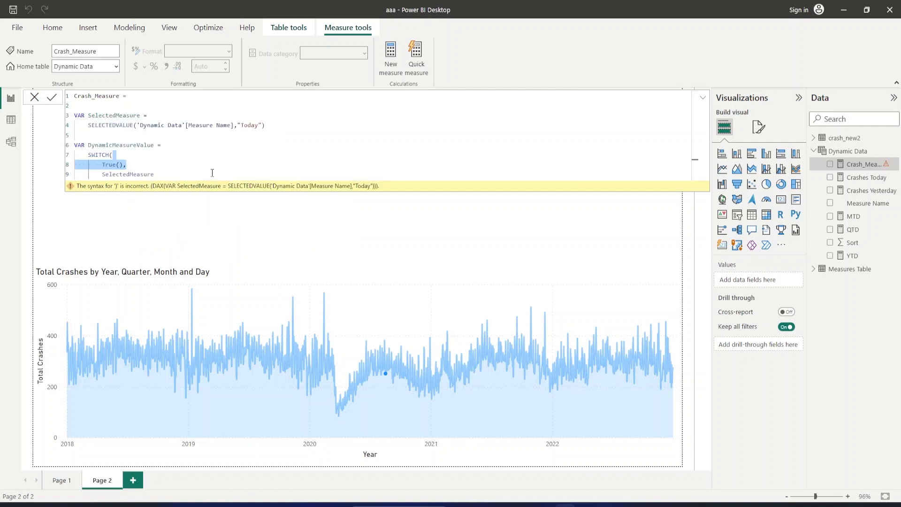
{"action": "left_click", "coordinate": [211, 174]}
{"action": "type", "text": "="}
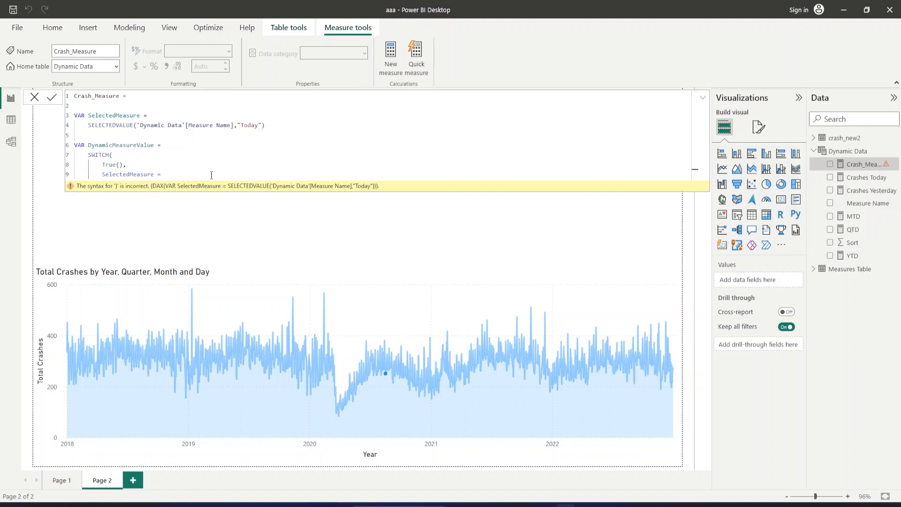
{"action": "type", "text": " \"Today\","}
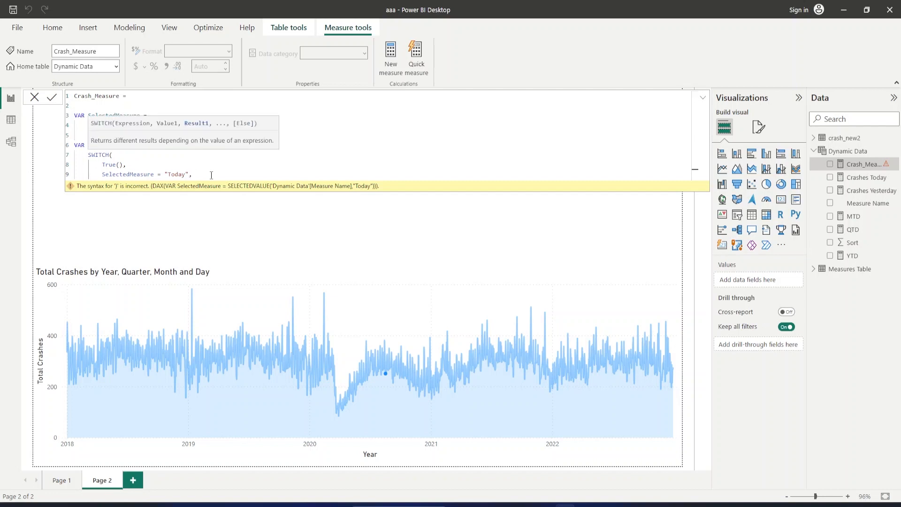
{"action": "type", "text": "crashe"}
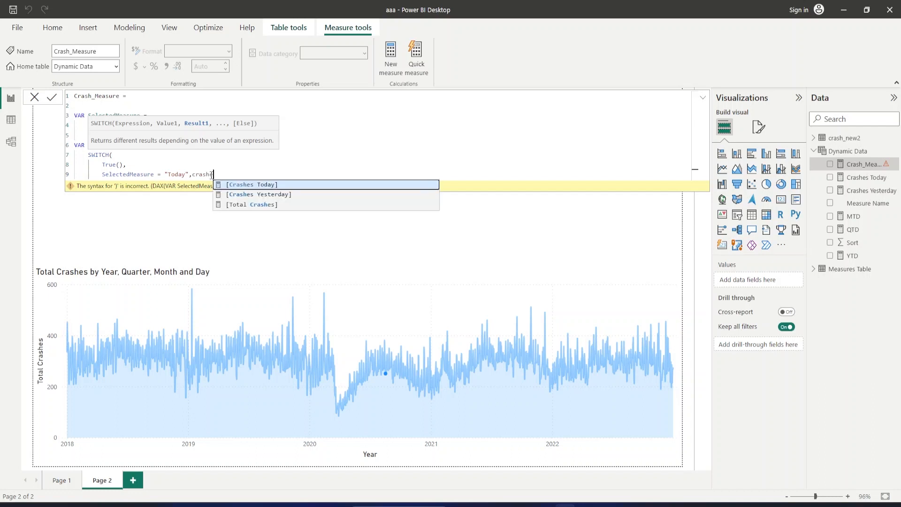
Give the "Today" condition the measure [Crashes Today] as its result, followed by a comma.
{"action": "key", "text": "Tab"}
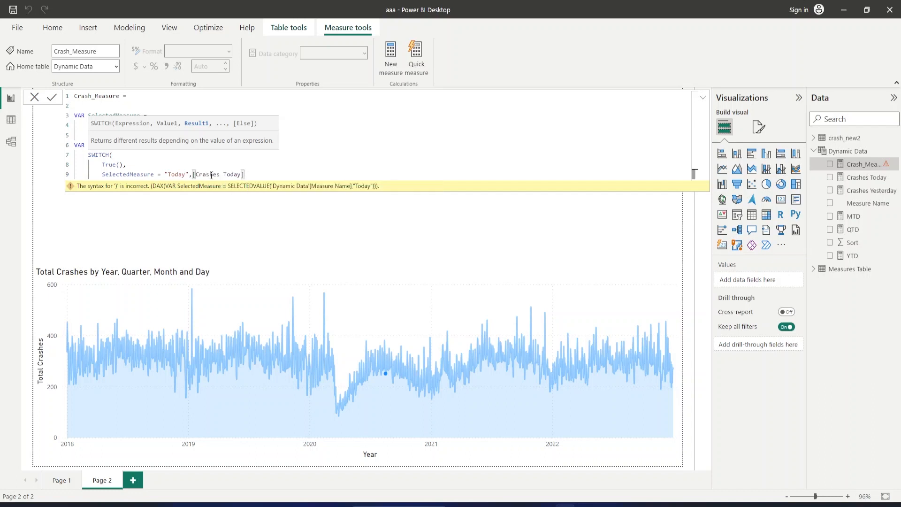
{"action": "type", "text": ","}
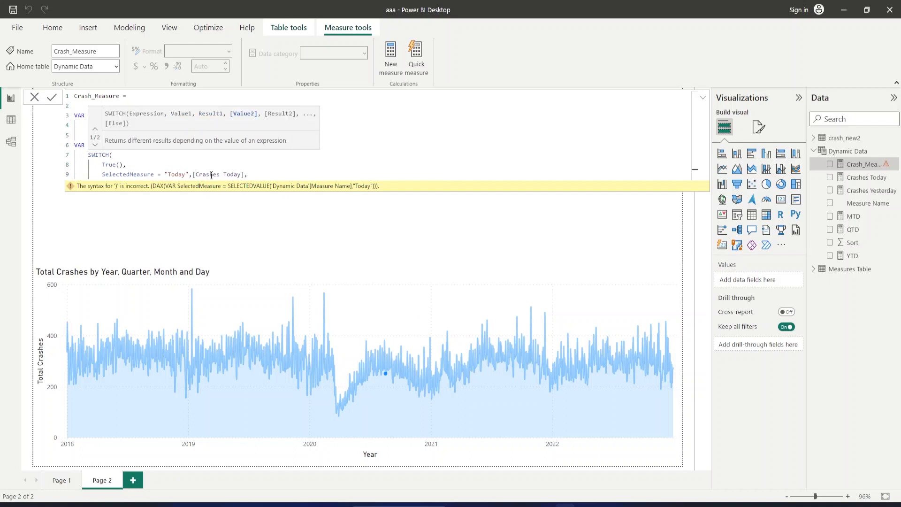
{"action": "left_click", "coordinate": [200, 170]}
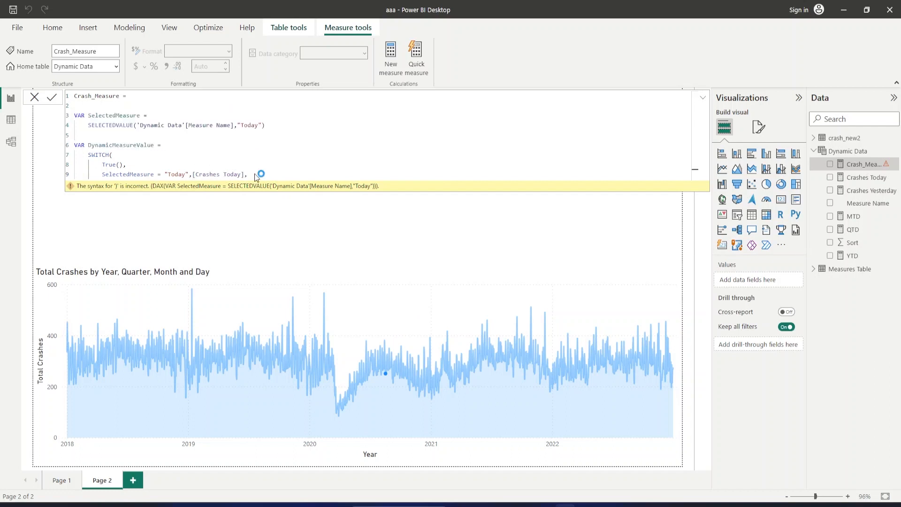
Duplicate the "Today" branch onto a new line and change the copy's comparison text to "Yesterday".
{"action": "key", "text": "Return"}
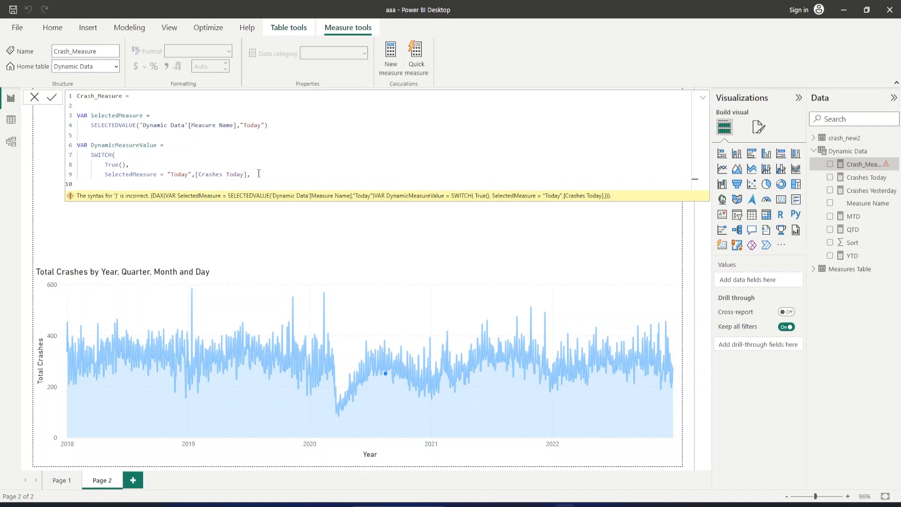
{"action": "left_click_drag", "start_coordinate": [251, 174], "coordinate": [105, 175]}
{"action": "key", "text": "ctrl+c"}
{"action": "left_click", "coordinate": [109, 186]}
{"action": "key", "text": "ctrl+v"}
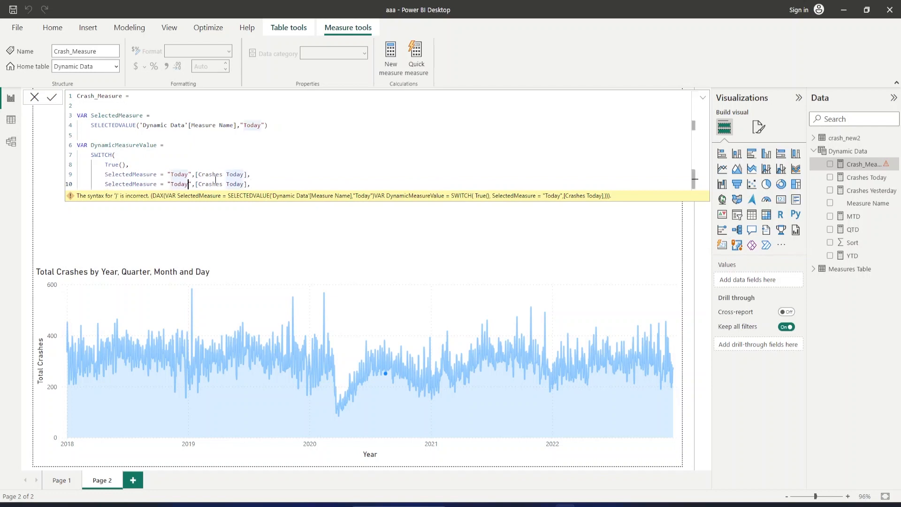
{"action": "key", "text": "BackSpace"}
{"action": "key", "text": "BackSpace"}
{"action": "key", "text": "BackSpace"}
{"action": "key", "text": "BackSpace"}
{"action": "key", "text": "BackSpace"}
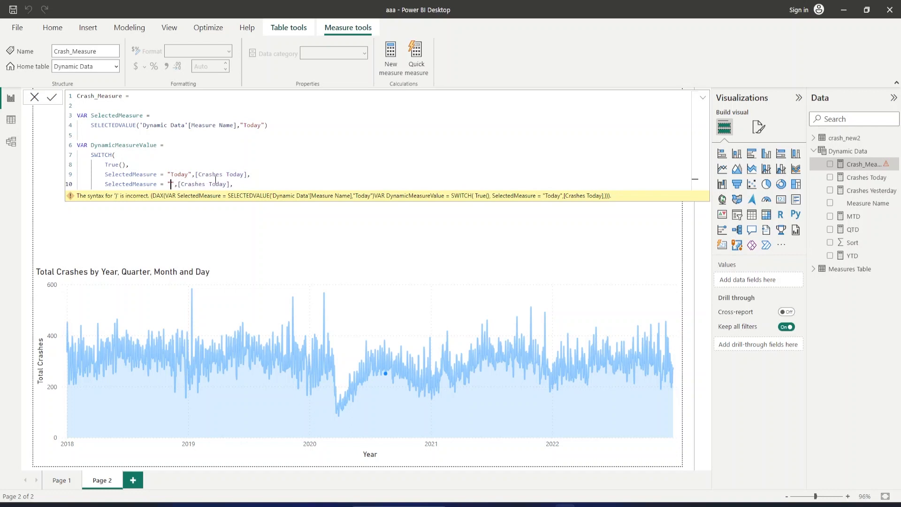
{"action": "type", "text": "Yesterday"}
Replace the result measure of the "Yesterday" branch with [Crashes Yesterday].
{"action": "key", "text": "Right"}
{"action": "key", "text": "Right"}
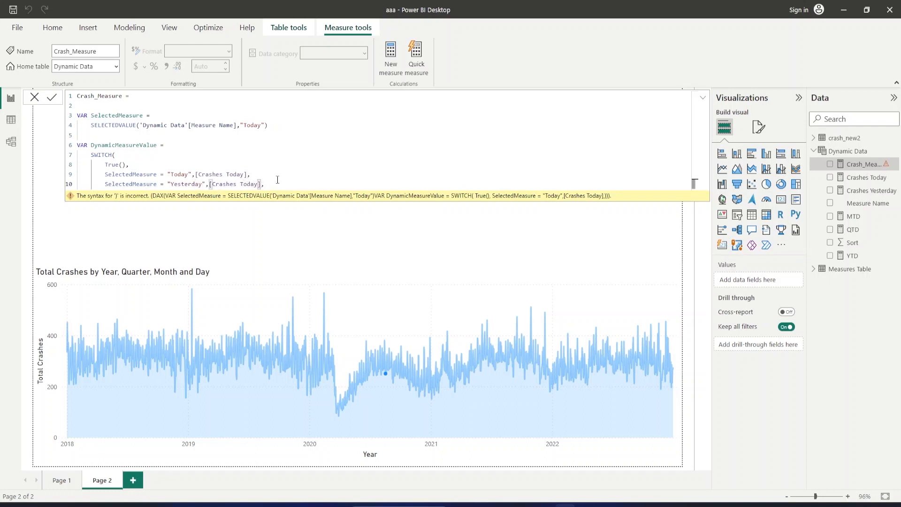
{"action": "key", "text": "BackSpace"}
{"action": "key", "text": "BackSpace"}
{"action": "key", "text": "BackSpace"}
{"action": "key", "text": "BackSpace"}
{"action": "key", "text": "BackSpace"}
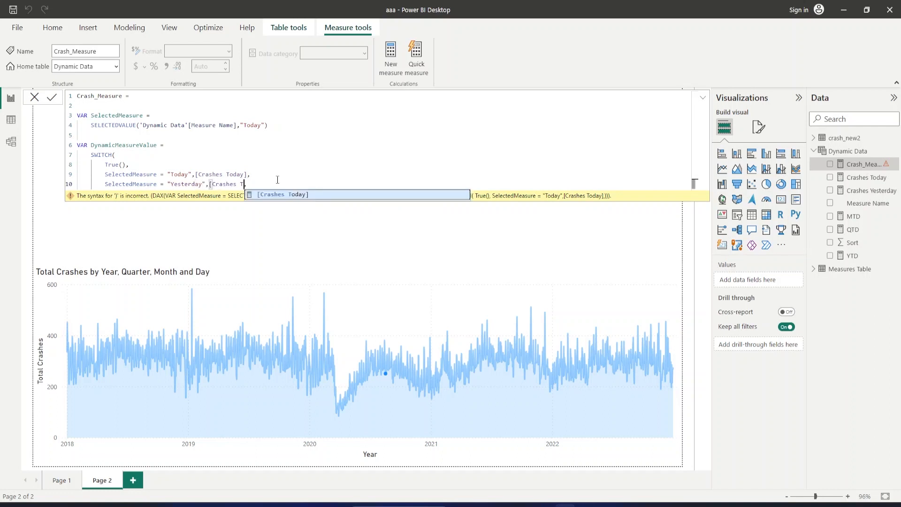
{"action": "key", "text": "BackSpace"}
{"action": "key", "text": "BackSpace"}
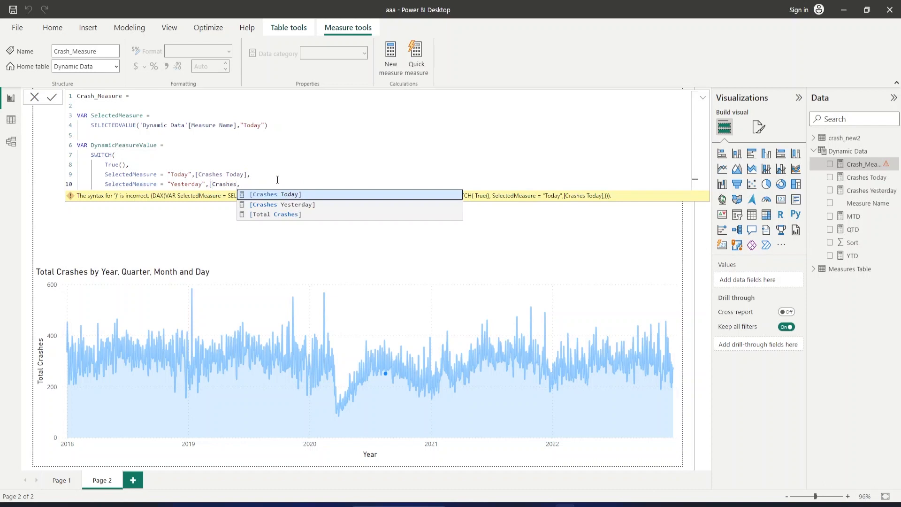
{"action": "key", "text": "Down"}
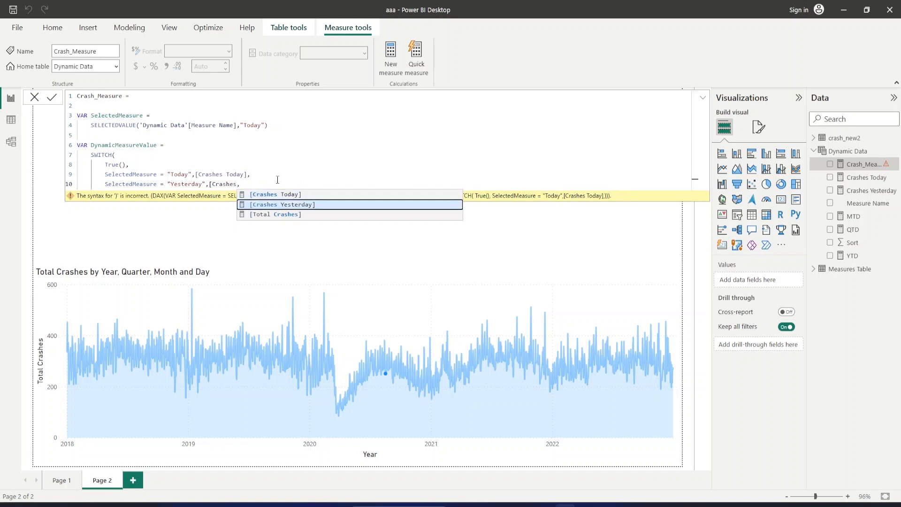
{"action": "key", "text": "Tab"}
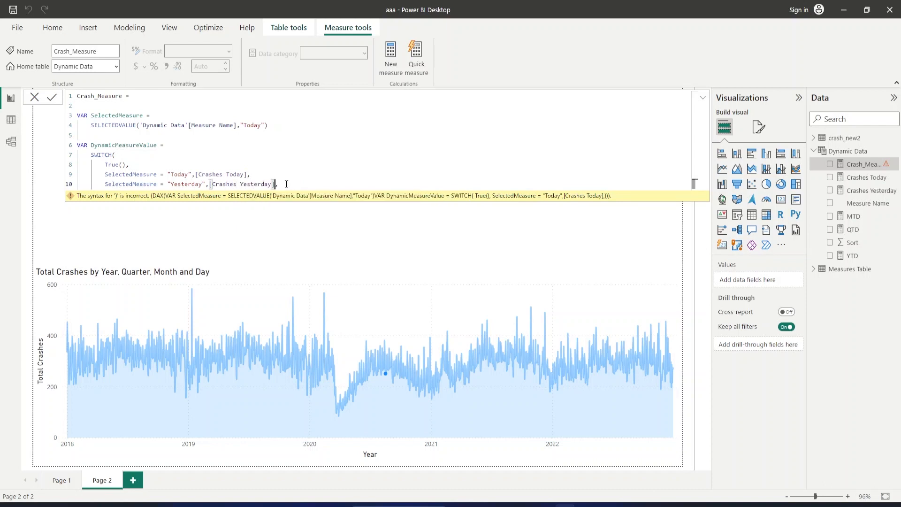
{"action": "key", "text": "Right"}
Add a SWITCH branch on a new line that returns [MTD] when SelectedMeasure = "MTD", ending with a comma.
{"action": "key", "text": "Return"}
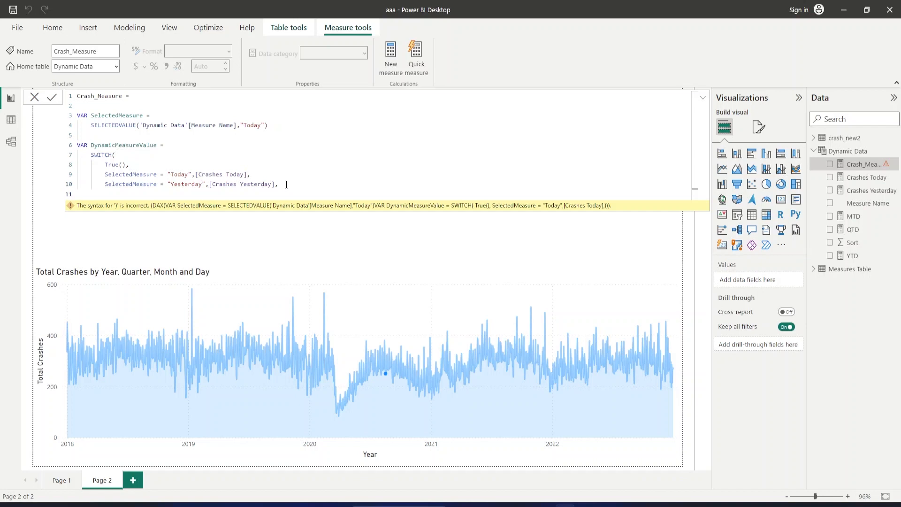
{"action": "type", "text": "Select"}
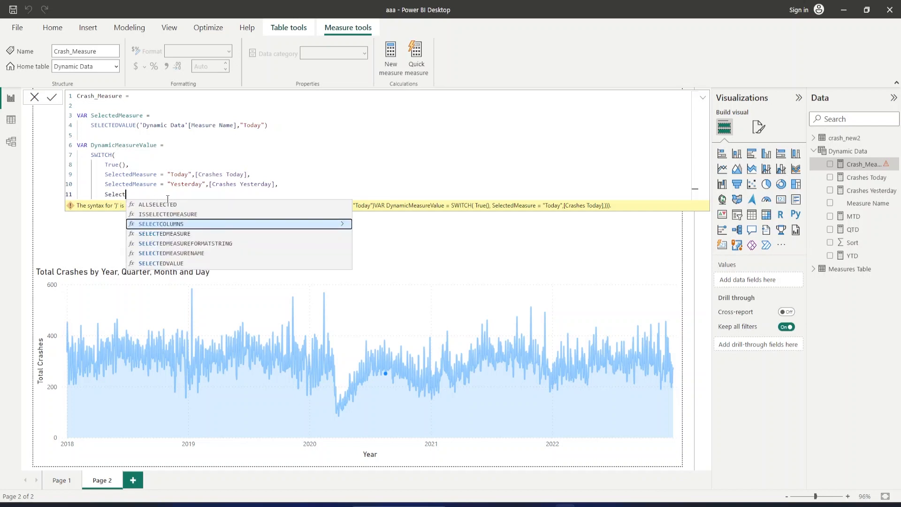
{"action": "type", "text": "edMeasure"}
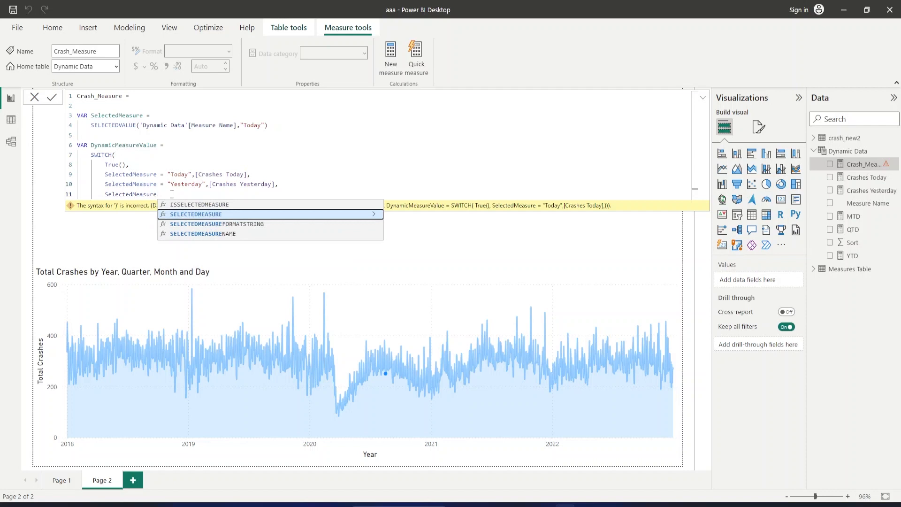
{"action": "type", "text": " ="}
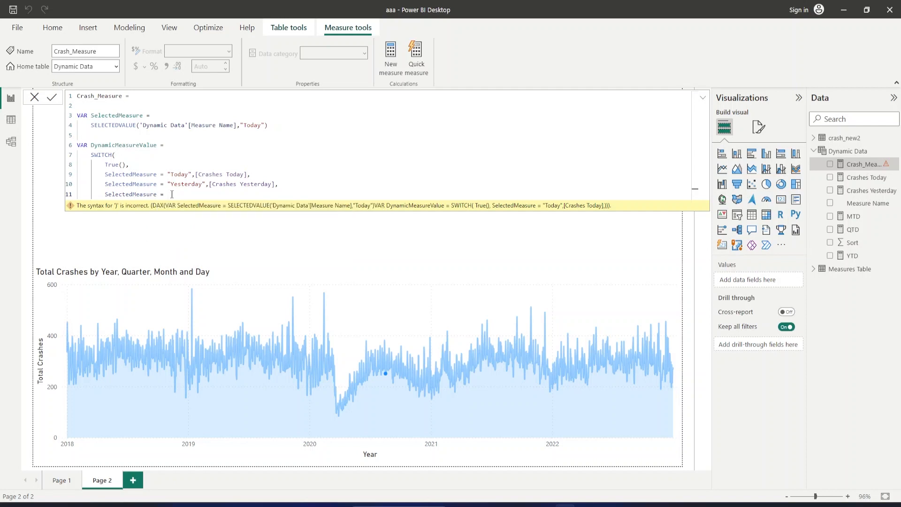
{"action": "type", "text": " \"MTD\","}
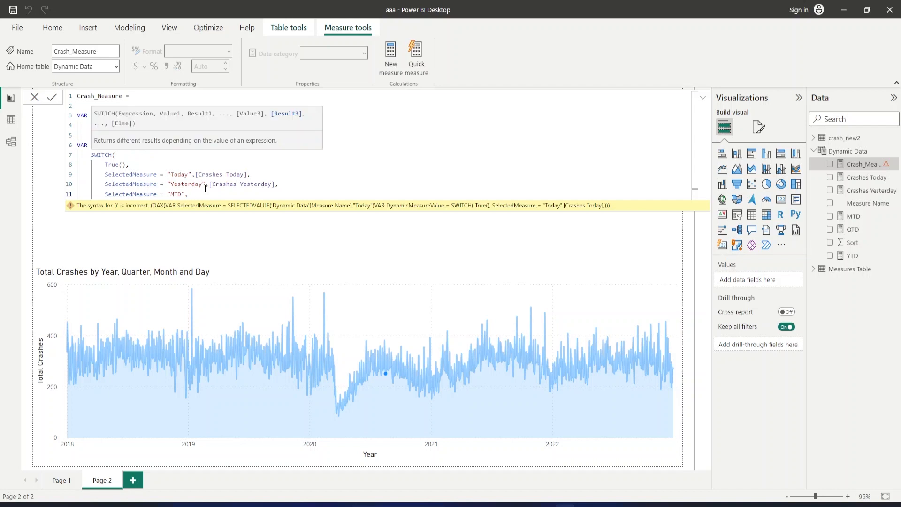
{"action": "type", "text": "MTD"}
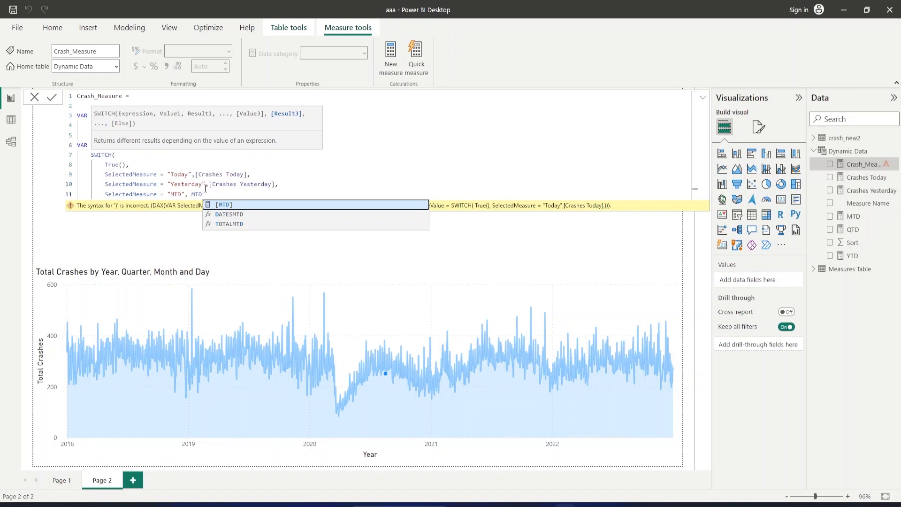
{"action": "key", "text": "Tab"}
{"action": "type", "text": ","}
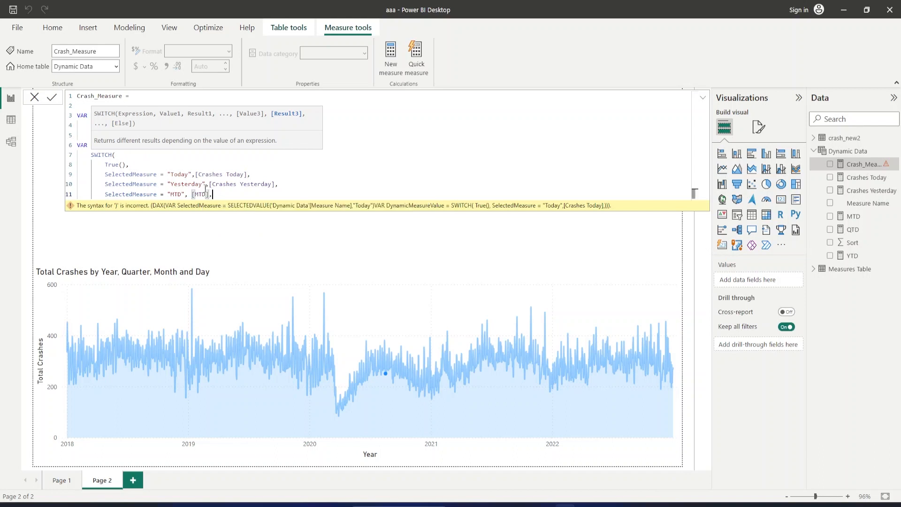
Paste the copied "Today" branch below the "MTD" branch and change its comparison text to "QTD".
{"action": "key", "text": "Return"}
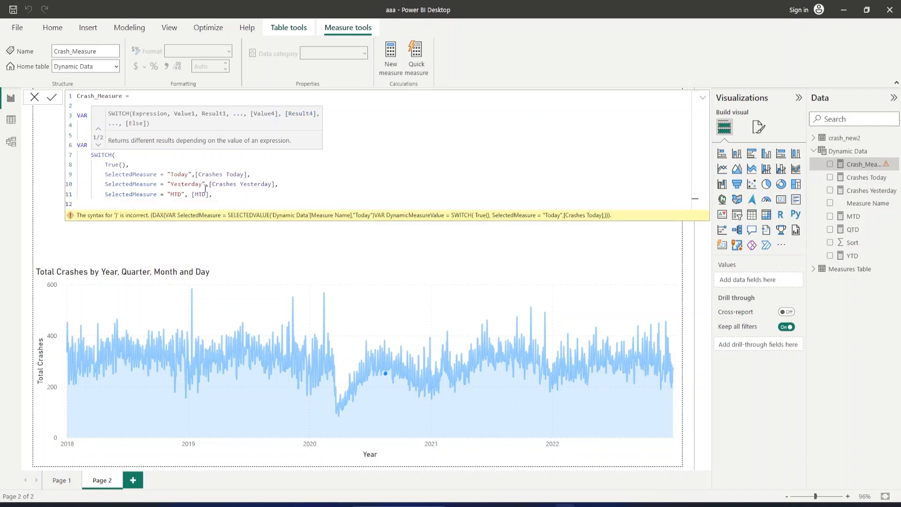
{"action": "key", "text": "ctrl+v"}
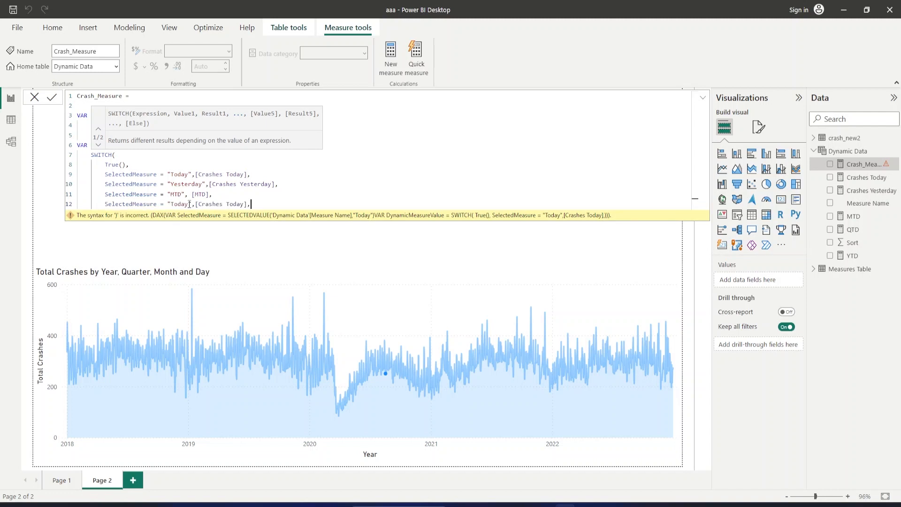
{"action": "key", "text": "Left"}
{"action": "key", "text": "Left"}
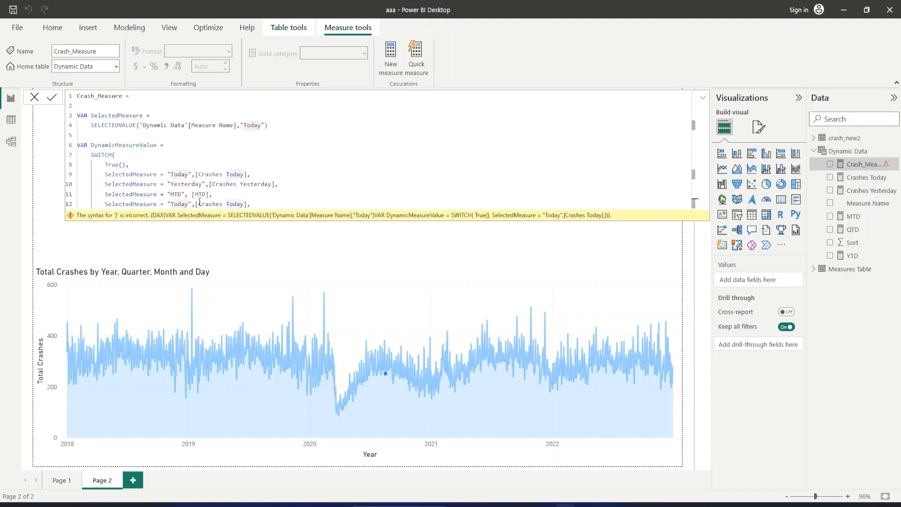
{"action": "key", "text": "BackSpace"}
{"action": "key", "text": "BackSpace"}
{"action": "key", "text": "BackSpace"}
{"action": "key", "text": "BackSpace"}
{"action": "key", "text": "BackSpace"}
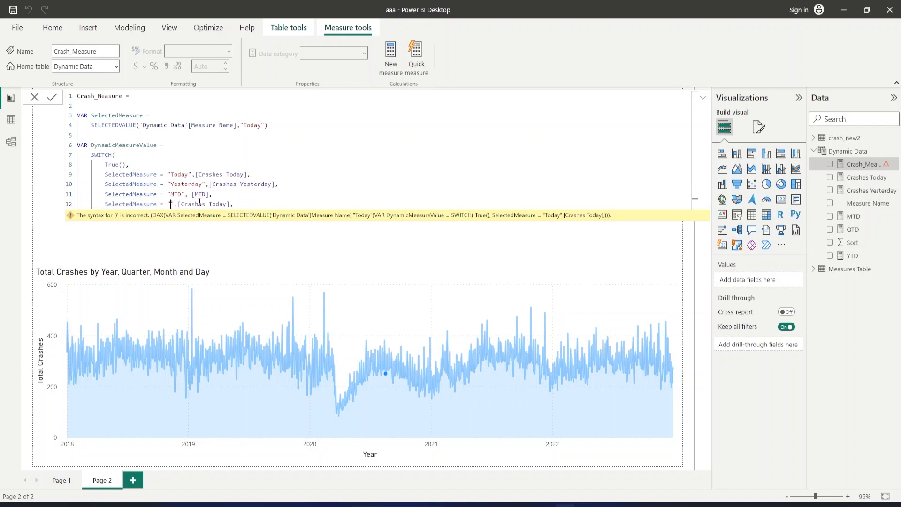
{"action": "type", "text": "S"}
{"action": "key", "text": "BackSpace"}
{"action": "type", "text": "QTD"}
Replace the result measure of the "QTD" branch with [QTD].
{"action": "key", "text": "End"}
{"action": "key", "text": "Left"}
{"action": "key", "text": "BackSpace"}
{"action": "key", "text": "BackSpace"}
{"action": "key", "text": "BackSpace"}
{"action": "key", "text": "BackSpace"}
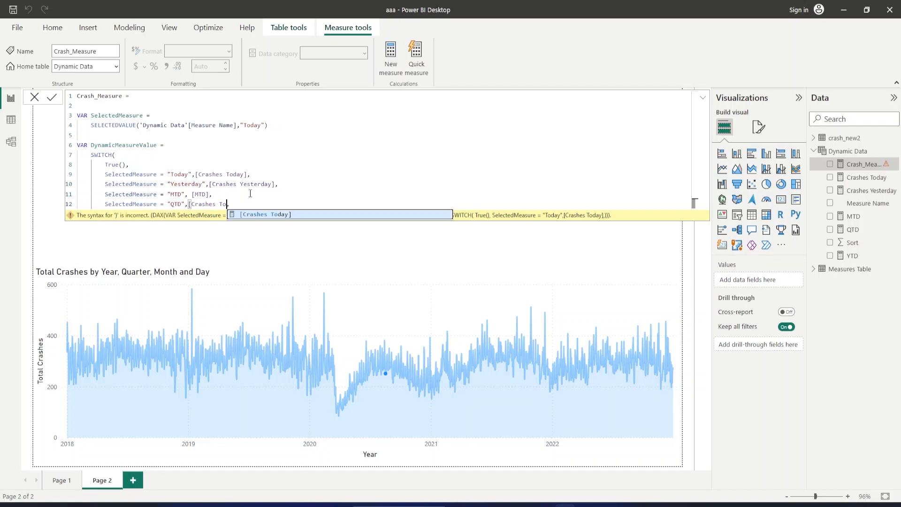
{"action": "key", "text": "BackSpace"}
{"action": "key", "text": "BackSpace"}
{"action": "key", "text": "BackSpace"}
{"action": "key", "text": "BackSpace"}
{"action": "key", "text": "BackSpace"}
{"action": "key", "text": "BackSpace"}
{"action": "key", "text": "BackSpace"}
{"action": "key", "text": "BackSpace"}
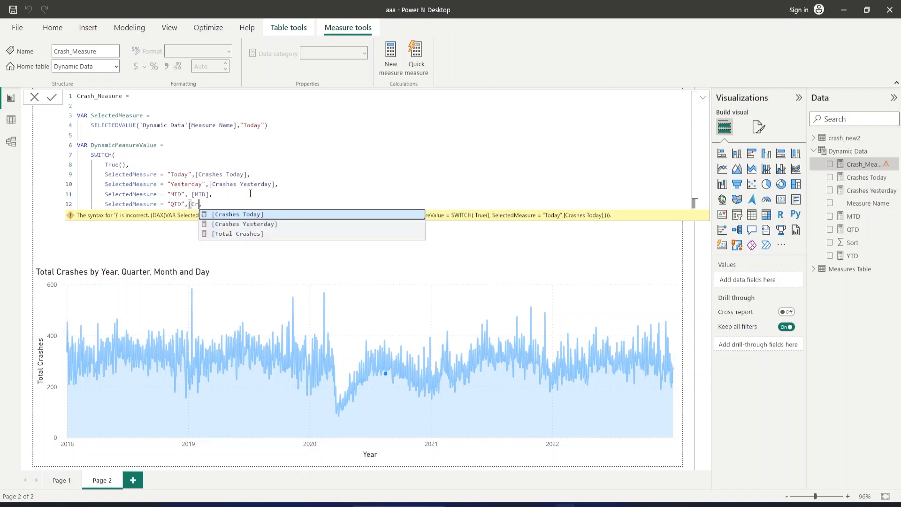
{"action": "key", "text": "BackSpace"}
{"action": "key", "text": "BackSpace"}
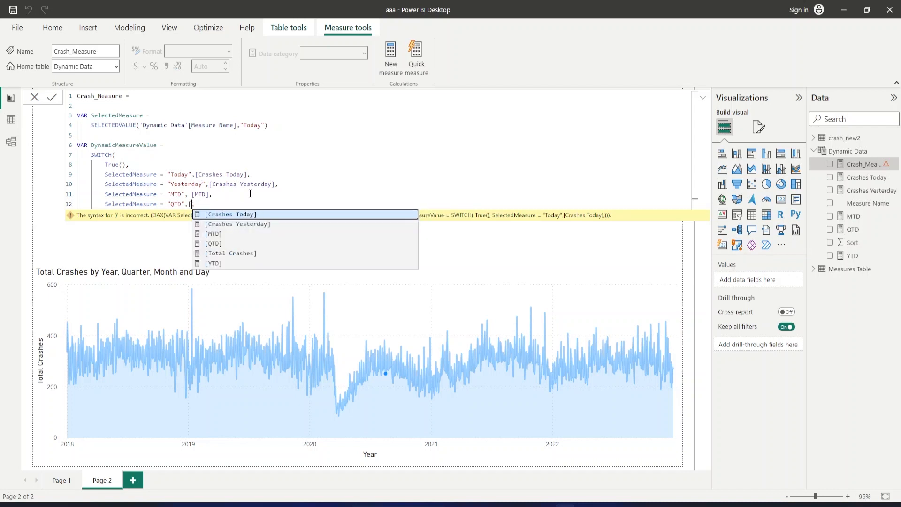
{"action": "key", "text": "BackSpace"}
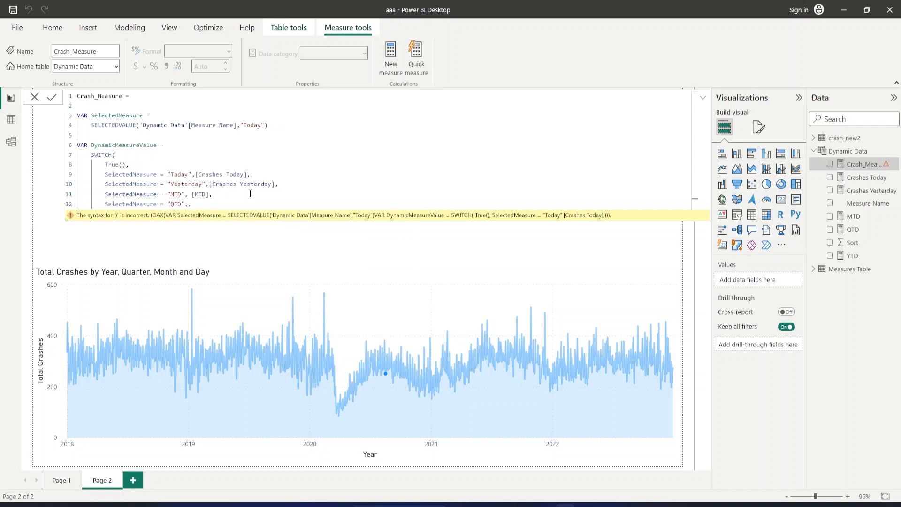
{"action": "type", "text": "QTD"}
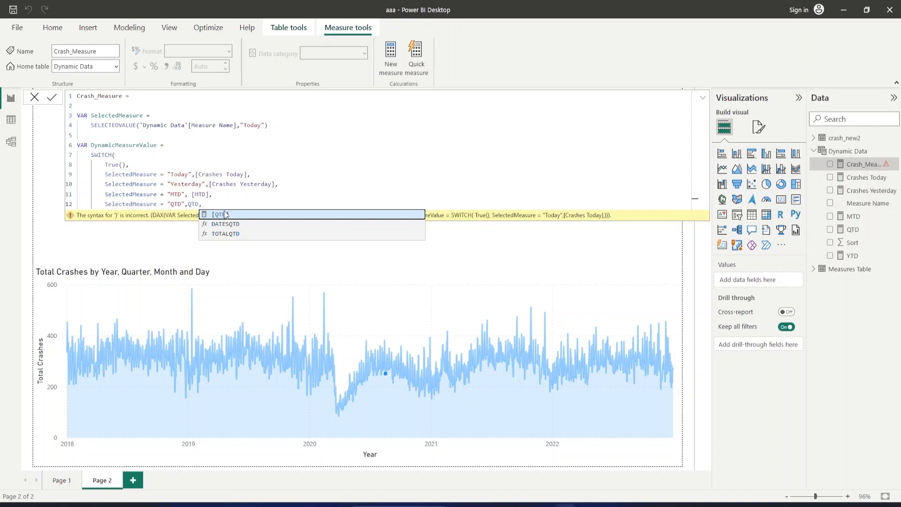
{"action": "left_click", "coordinate": [225, 214]}
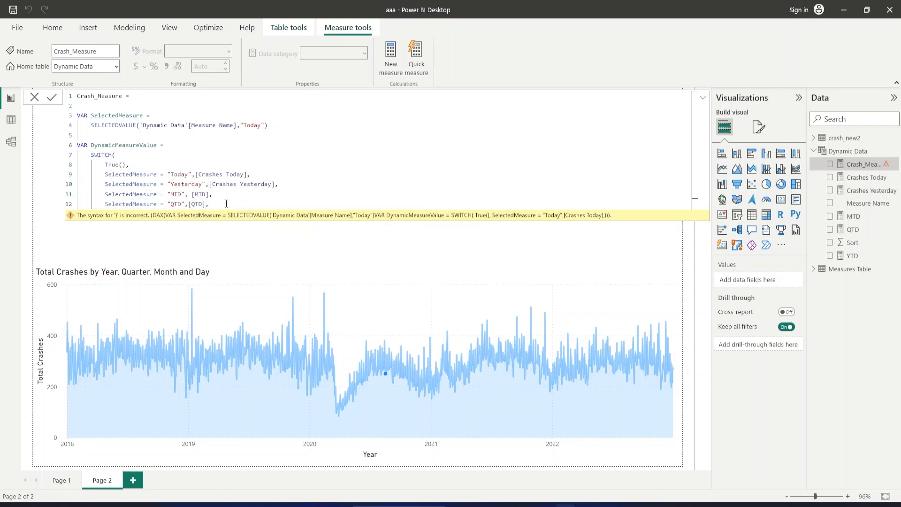
Paste the copied "Today" branch below the "QTD" branch and change its comparison text to "YTD".
{"action": "key", "text": "shift+Return"}
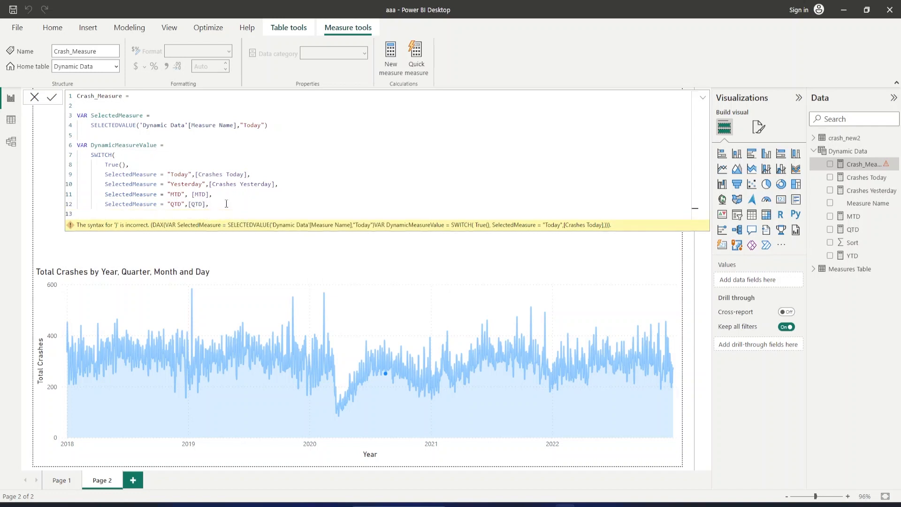
{"action": "type", "text": "SelectedMeasure = \"Today\",[Crashes Today],"}
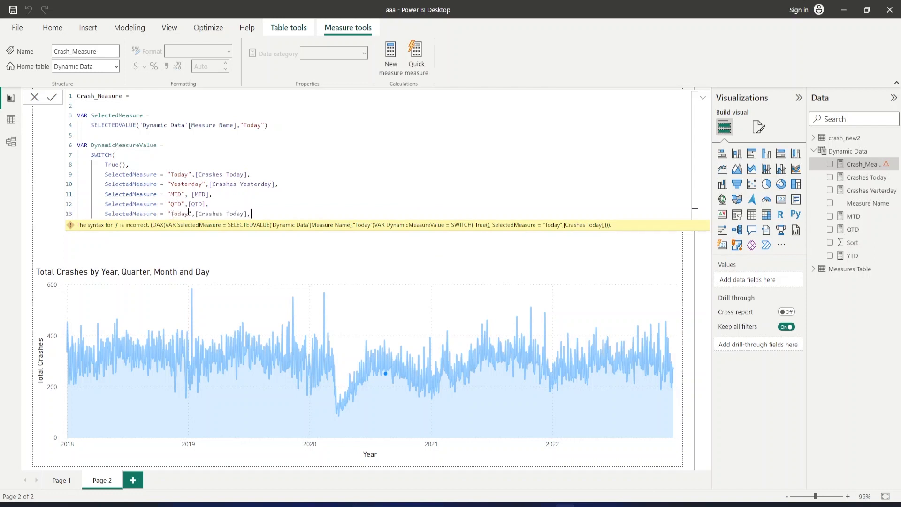
{"action": "left_click", "coordinate": [188, 213]}
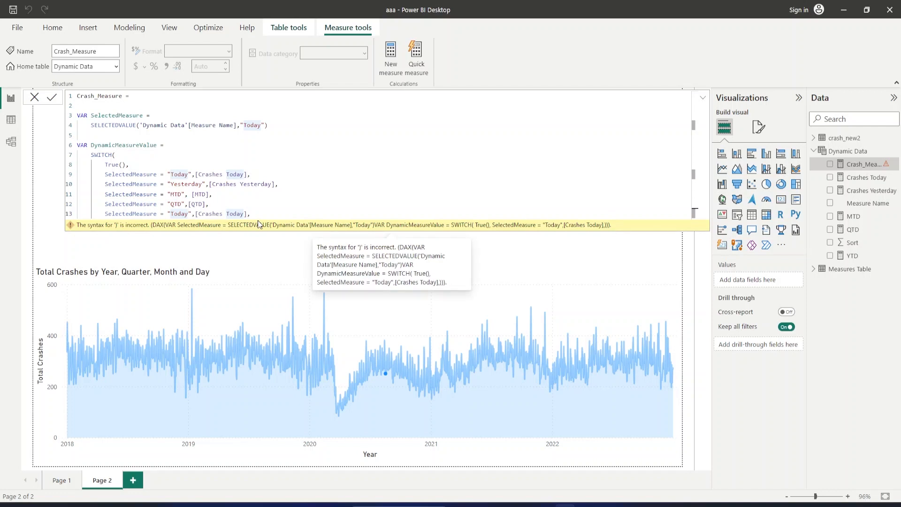
{"action": "key", "text": "BackSpace"}
{"action": "key", "text": "BackSpace"}
{"action": "key", "text": "BackSpace"}
{"action": "key", "text": "BackSpace"}
{"action": "key", "text": "BackSpace"}
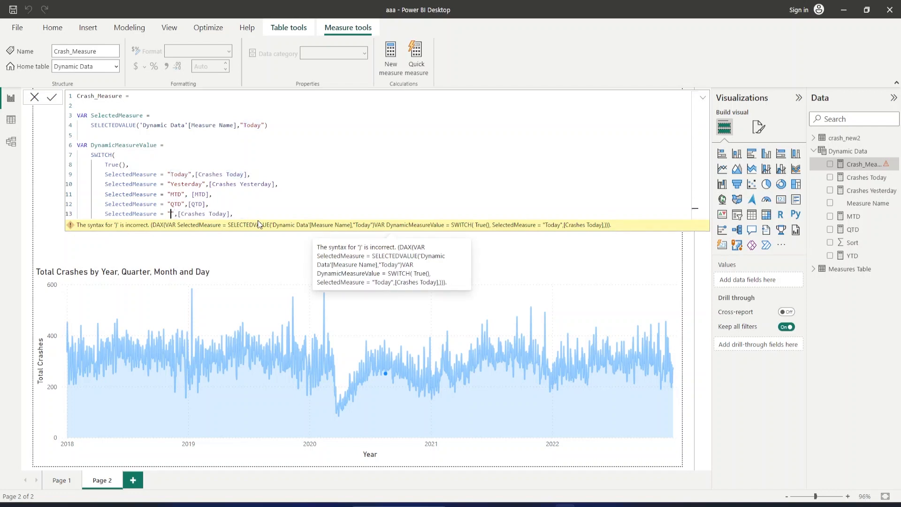
{"action": "type", "text": "YTD"}
Replace the result measure of the "YTD" branch with [YTD], keeping the comma after it.
{"action": "key", "text": "Right"}
{"action": "key", "text": "Right"}
{"action": "key", "text": "Right"}
{"action": "key", "text": "Right"}
{"action": "key", "text": "Right"}
{"action": "key", "text": "Right"}
{"action": "key", "text": "Right"}
{"action": "key", "text": "Right"}
{"action": "key", "text": "Right"}
{"action": "key", "text": "Right"}
{"action": "key", "text": "Right"}
{"action": "key", "text": "Right"}
{"action": "key", "text": "Right"}
{"action": "key", "text": "Right"}
{"action": "key", "text": "Right"}
{"action": "key", "text": "Right"}
{"action": "key", "text": "Right"}
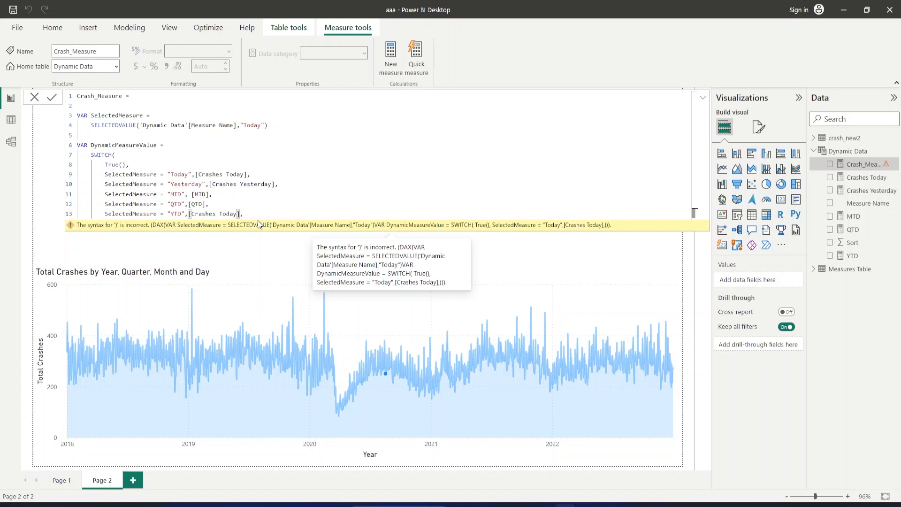
{"action": "key", "text": "BackSpace"}
{"action": "key", "text": "BackSpace"}
{"action": "key", "text": "BackSpace"}
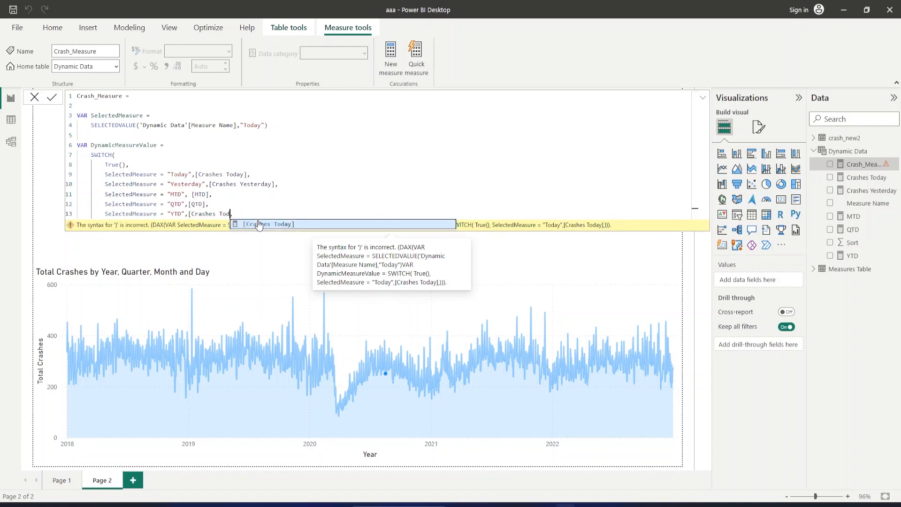
{"action": "key", "text": "BackSpace"}
{"action": "key", "text": "BackSpace"}
{"action": "key", "text": "BackSpace"}
{"action": "key", "text": "BackSpace"}
{"action": "key", "text": "BackSpace"}
{"action": "key", "text": "BackSpace"}
{"action": "key", "text": "BackSpace"}
{"action": "key", "text": "BackSpace"}
{"action": "key", "text": "BackSpace"}
{"action": "key", "text": "BackSpace"}
{"action": "key", "text": "BackSpace"}
{"action": "key", "text": "BackSpace"}
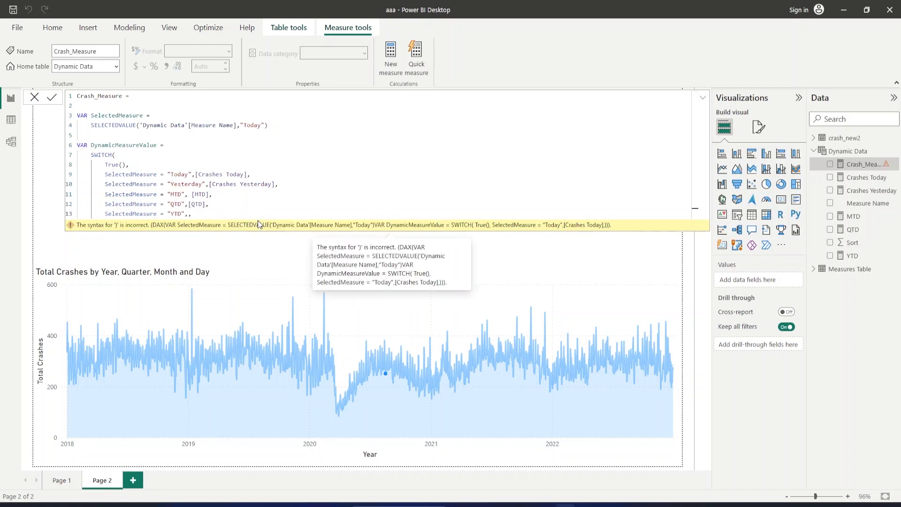
{"action": "type", "text": "[YTD]"}
{"action": "key", "text": "Right"}
Add Blank() on a new line as the SWITCH fallback result and close the SWITCH function with a parenthesis below it.
{"action": "key", "text": "shift+Return"}
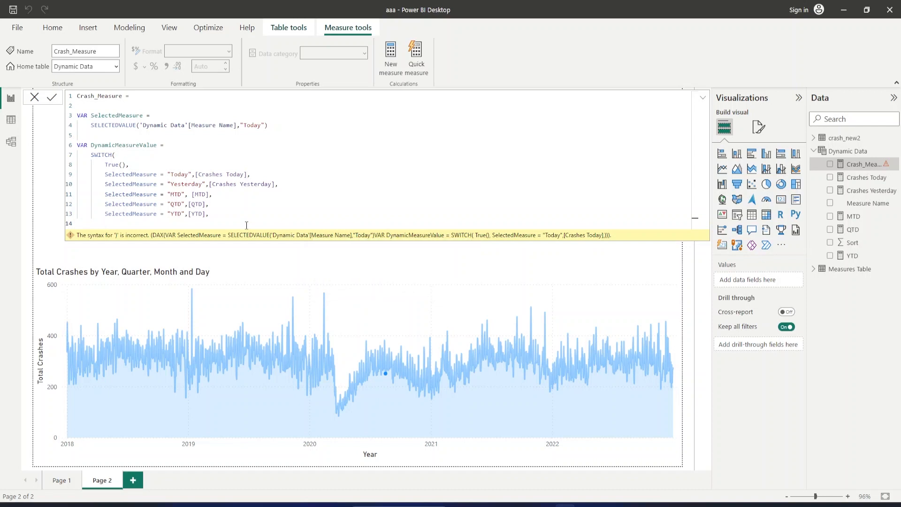
{"action": "type", "text": "B"}
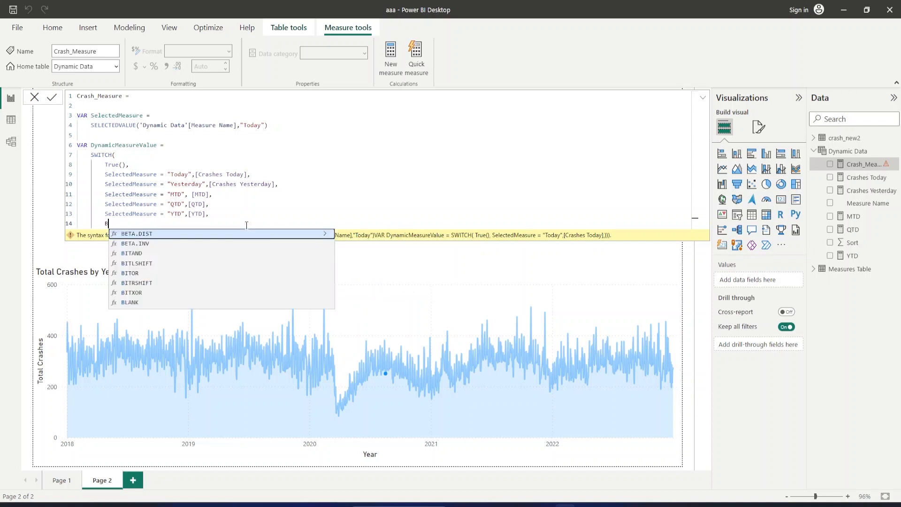
{"action": "type", "text": "lank("}
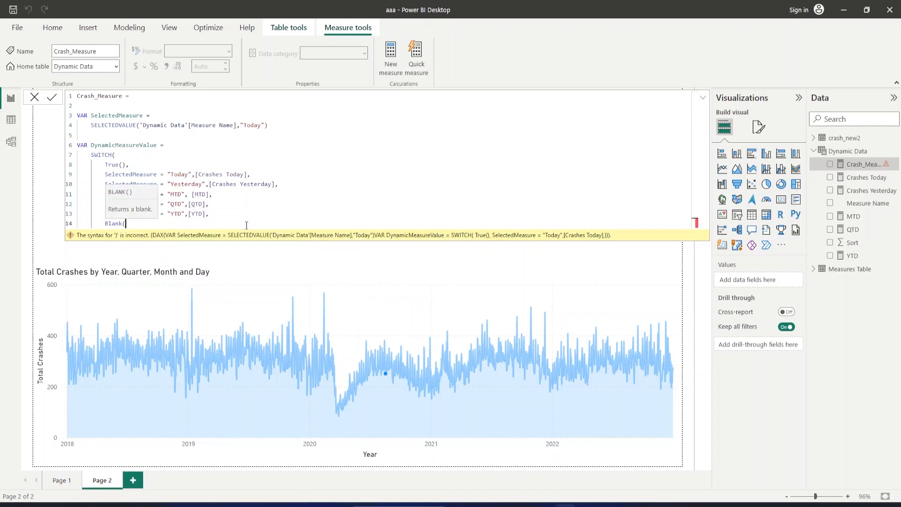
{"action": "type", "text": ")"}
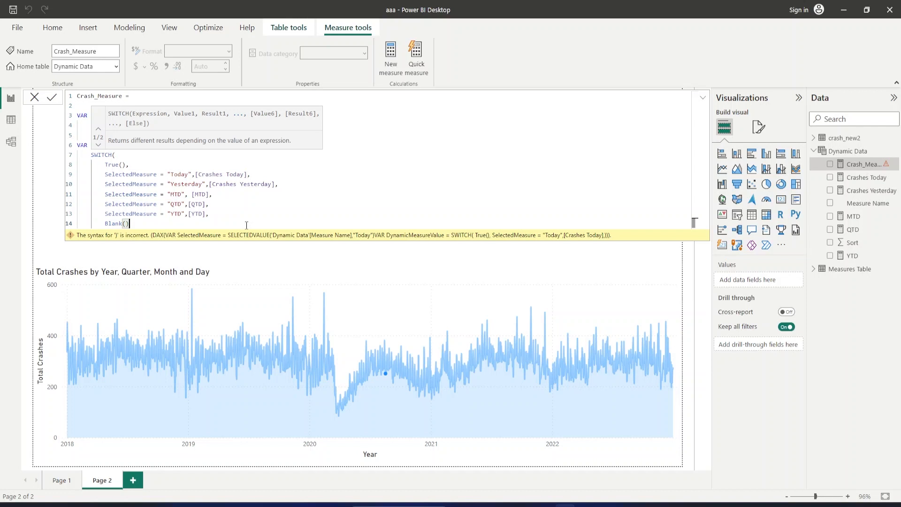
{"action": "key", "text": "shift+Return"}
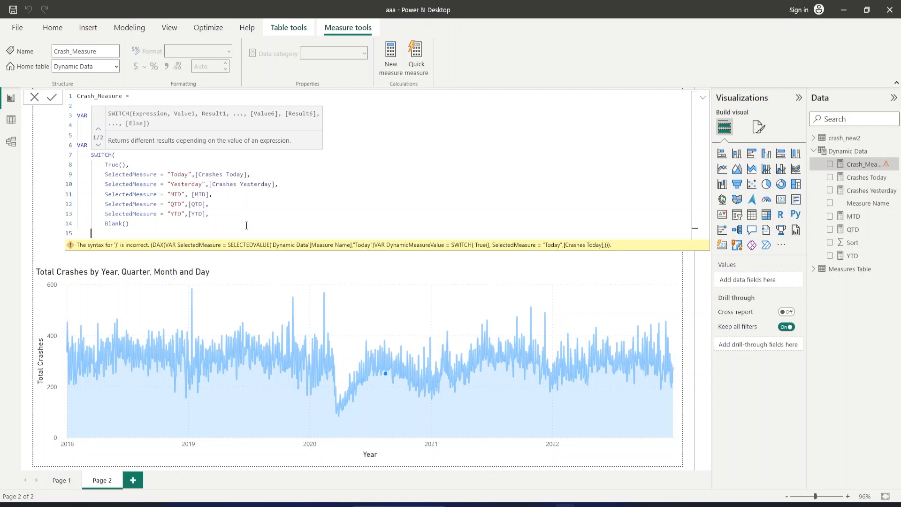
{"action": "type", "text": ")"}
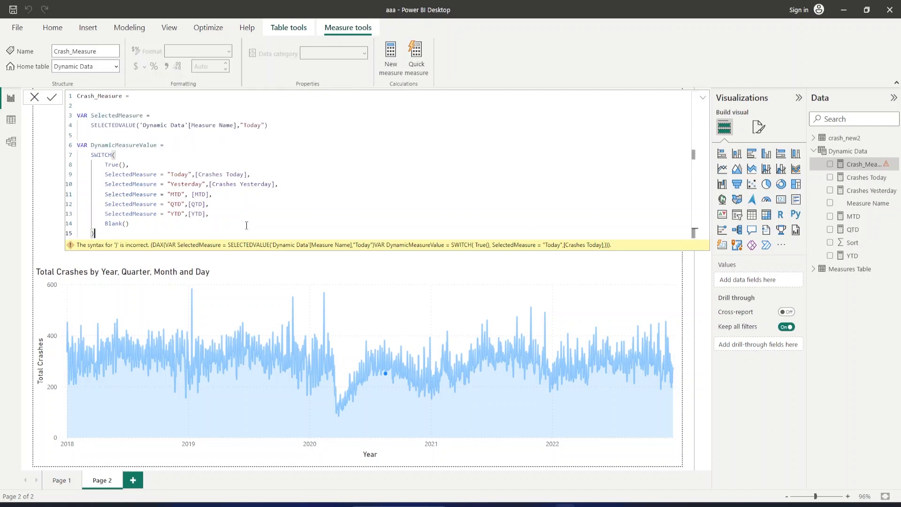
Add an unindented RETURN line below the SWITCH block, returning the DynamicMeasureValue variable on an indented line beneath it.
{"action": "key", "text": "shift+Return"}
{"action": "key", "text": "BackSpace"}
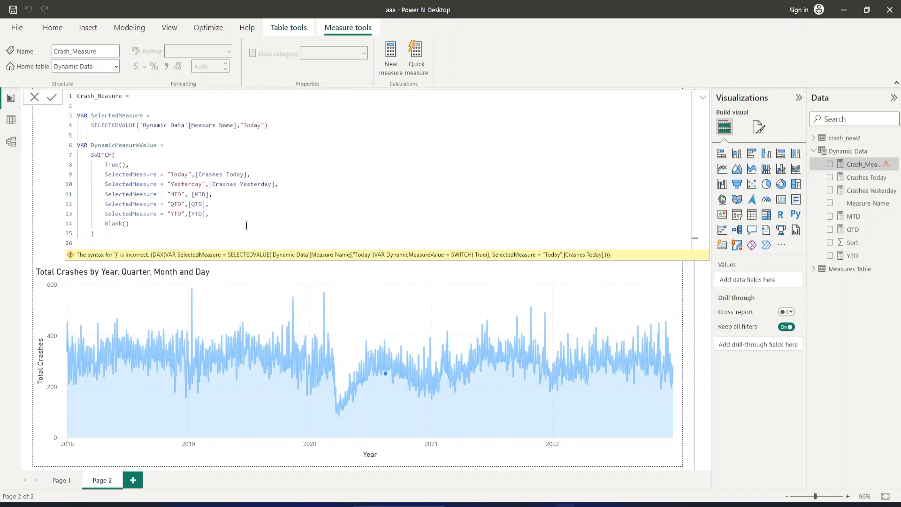
{"action": "type", "text": "RETURN"}
{"action": "key", "text": "Return"}
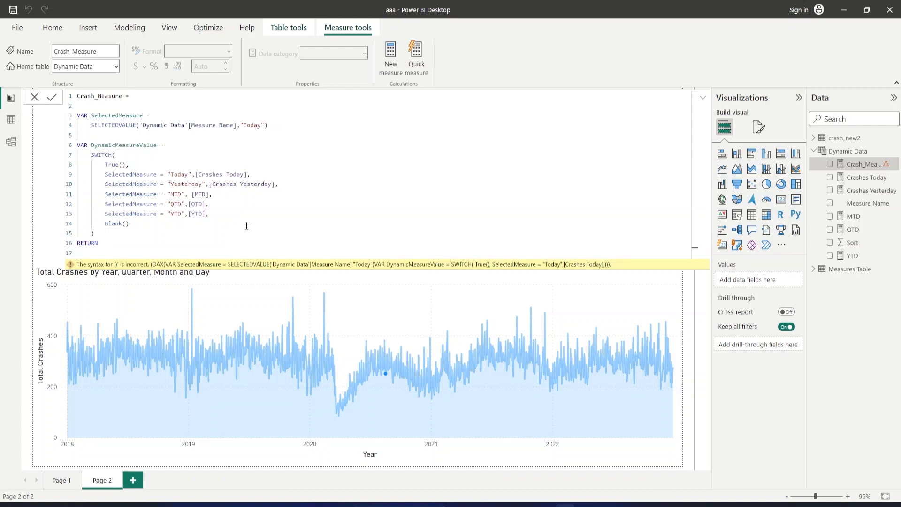
{"action": "key", "text": "Tab"}
{"action": "type", "text": "Dynam"}
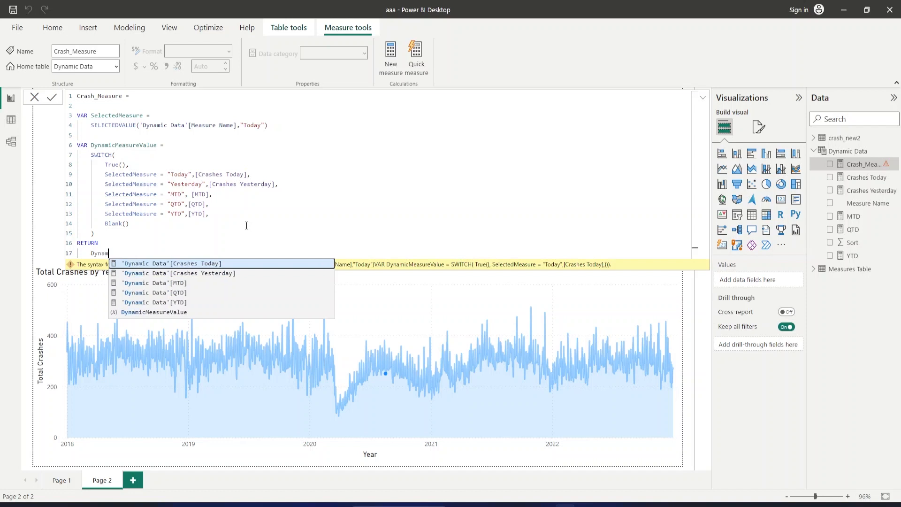
{"action": "key", "text": "Down"}
{"action": "key", "text": "Down"}
{"action": "key", "text": "Down"}
{"action": "key", "text": "Down"}
{"action": "key", "text": "Down"}
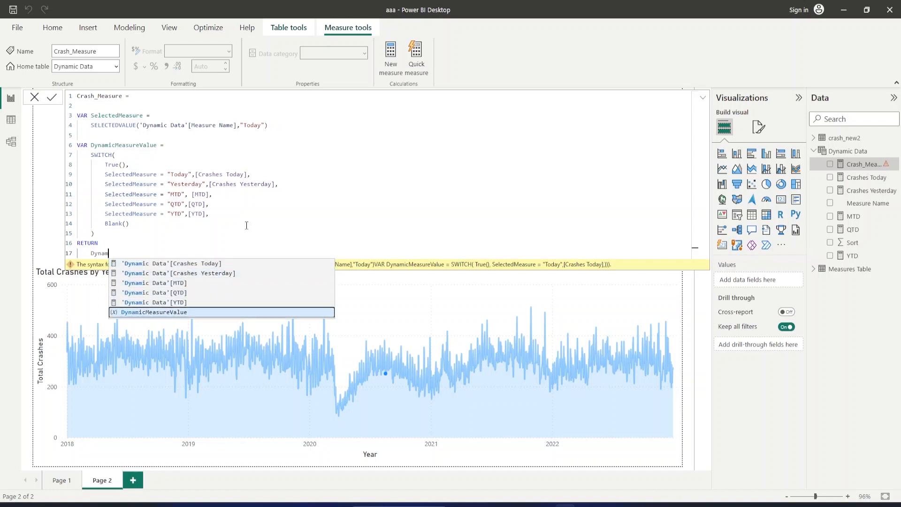
{"action": "key", "text": "Tab"}
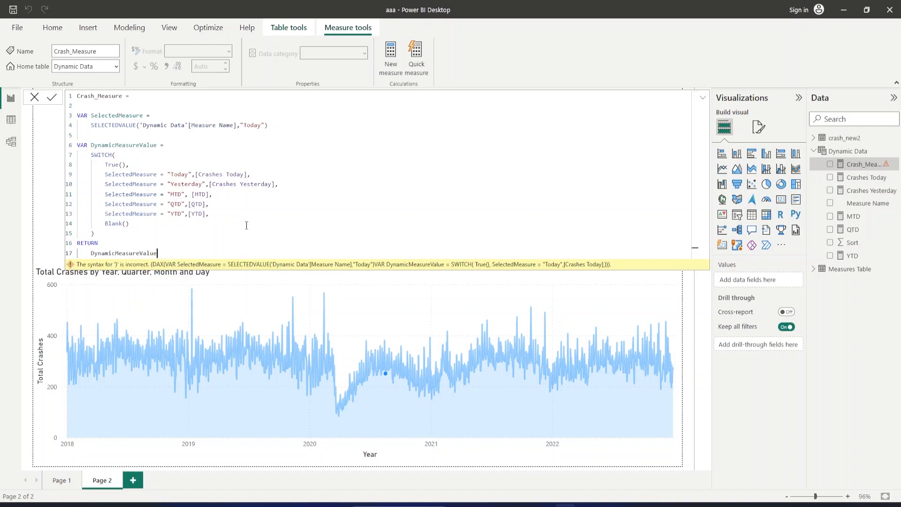
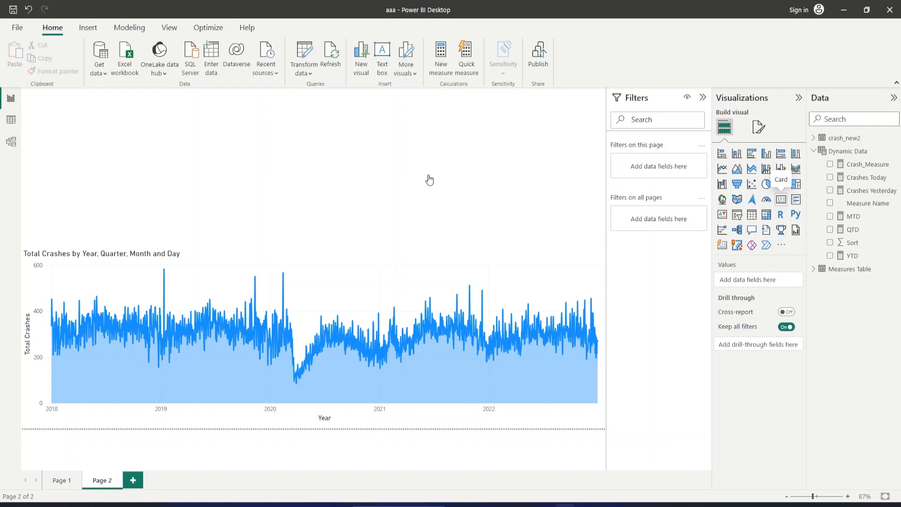
Add a card visual above the Total Crashes area chart and display Crash_Measure in it.
{"action": "left_click_drag", "start_coordinate": [376, 166], "coordinate": [380, 210]}
{"action": "left_click_drag", "start_coordinate": [602, 134], "coordinate": [397, 161]}
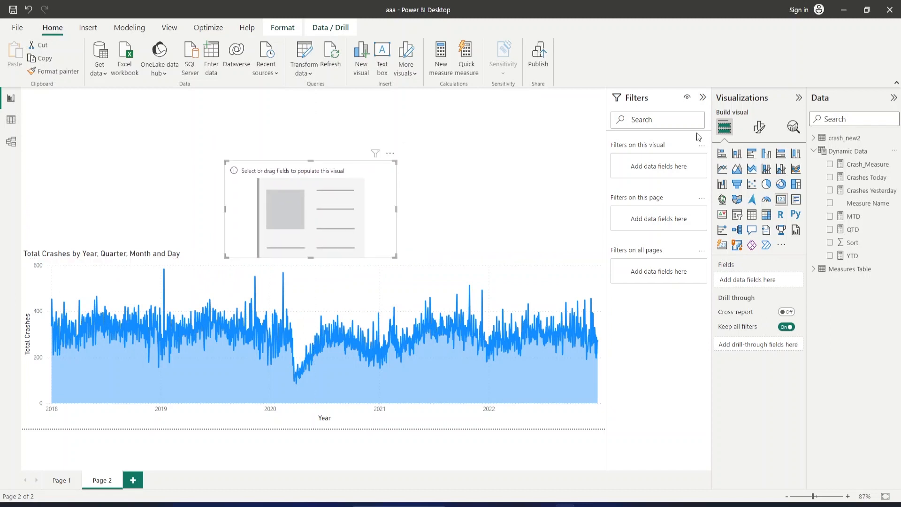
{"action": "left_click", "coordinate": [832, 166]}
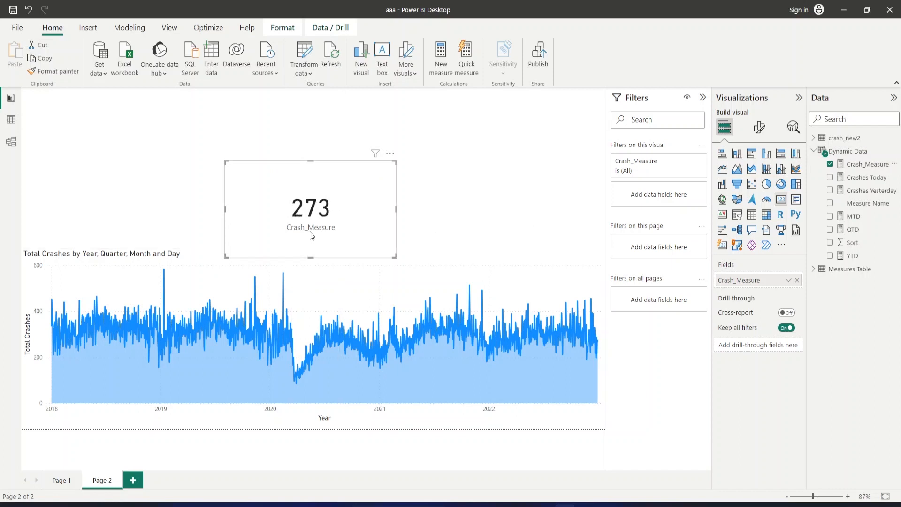
{"action": "left_click", "coordinate": [511, 153]}
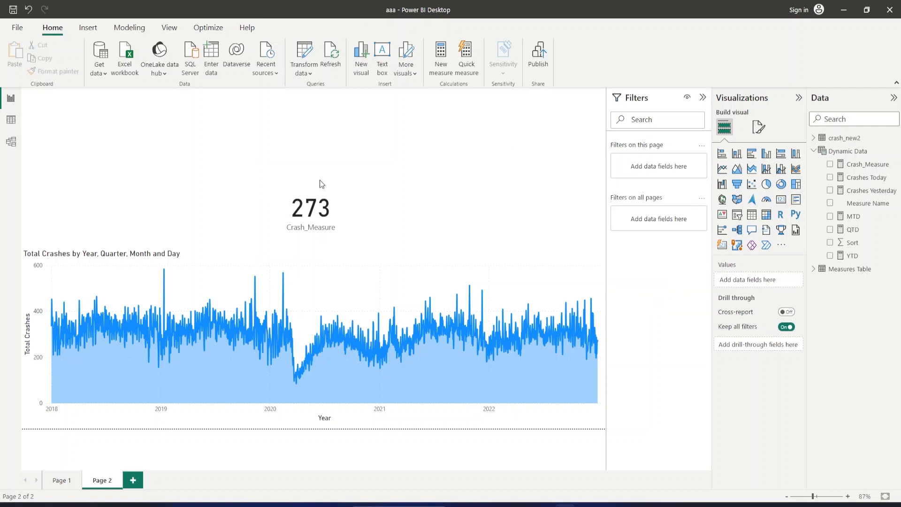
Add a slicer beside the card using the Measure Name field from Dynamic Data and make it slightly taller.
{"action": "left_click", "coordinate": [737, 216]}
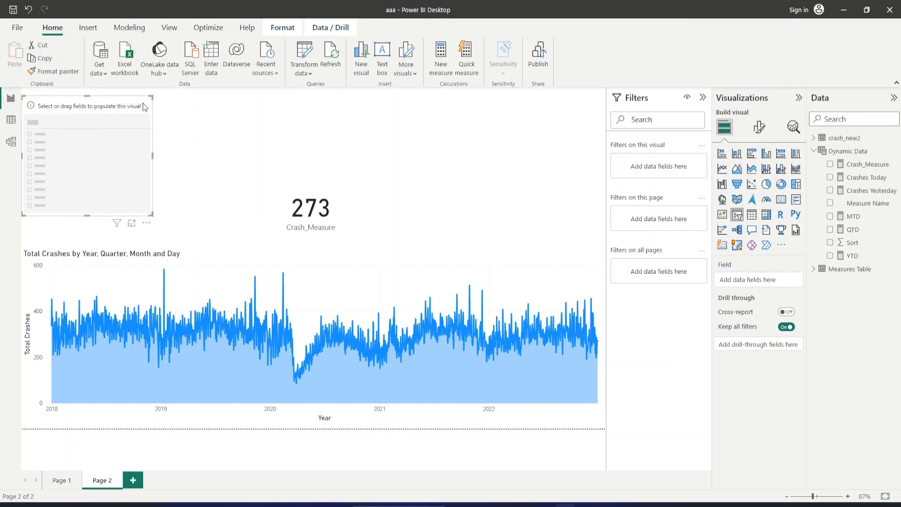
{"action": "left_click_drag", "start_coordinate": [136, 104], "coordinate": [543, 136]}
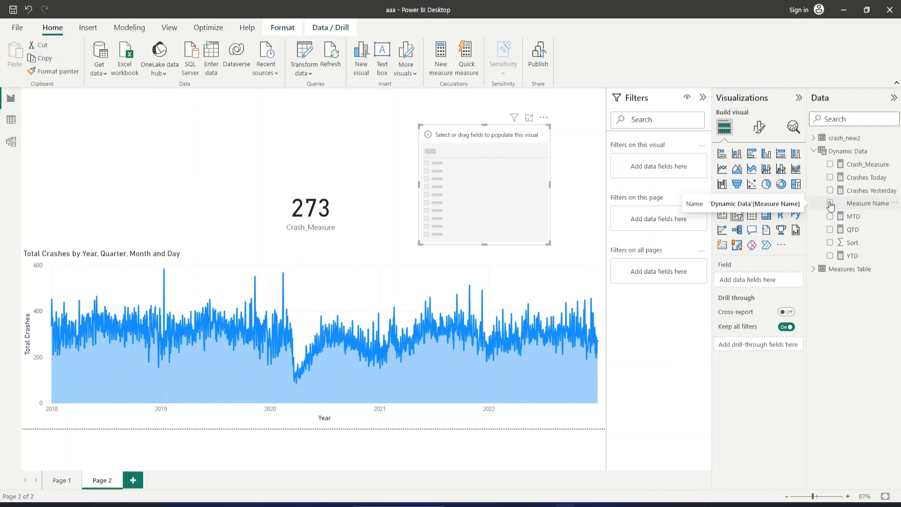
{"action": "left_click", "coordinate": [830, 204]}
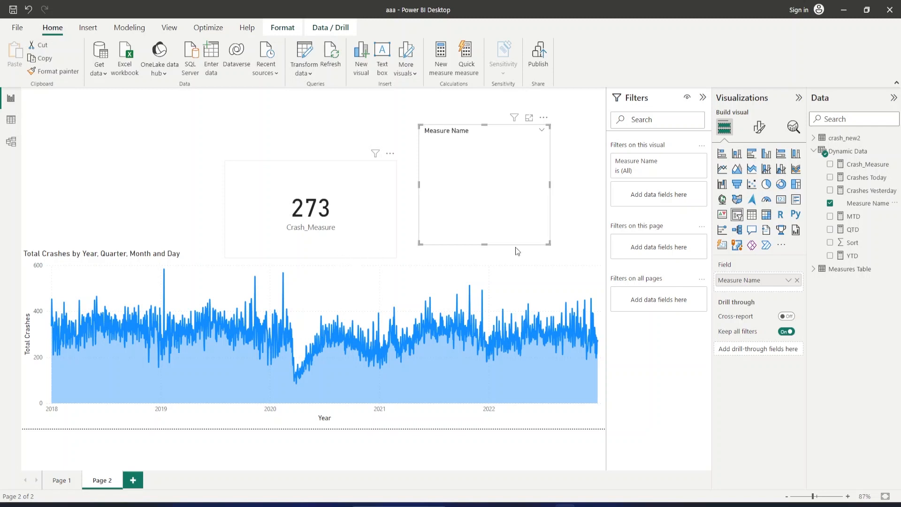
{"action": "left_click_drag", "start_coordinate": [485, 245], "coordinate": [487, 252]}
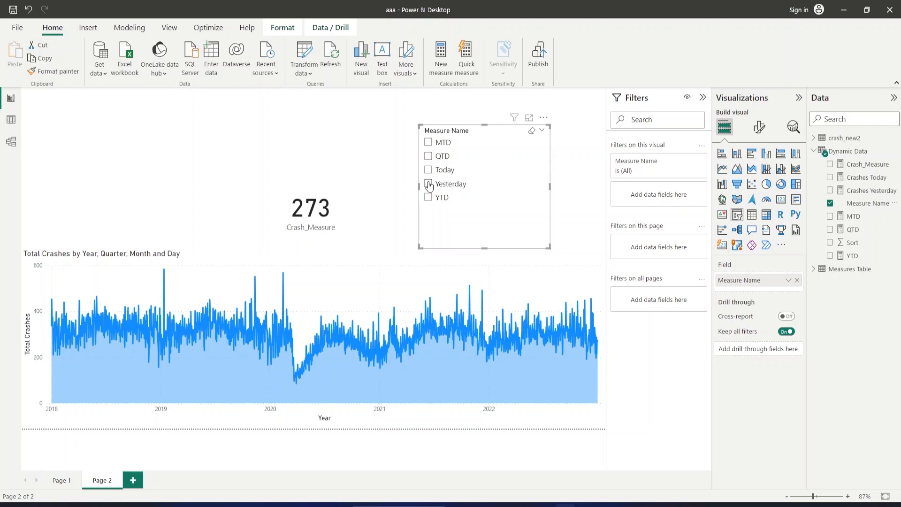
Test the Crash_Measure card by choosing Yesterday, MTD, QTD and YTD one after another in the Measure Name slicer.
{"action": "left_click", "coordinate": [429, 184]}
{"action": "left_click", "coordinate": [429, 143]}
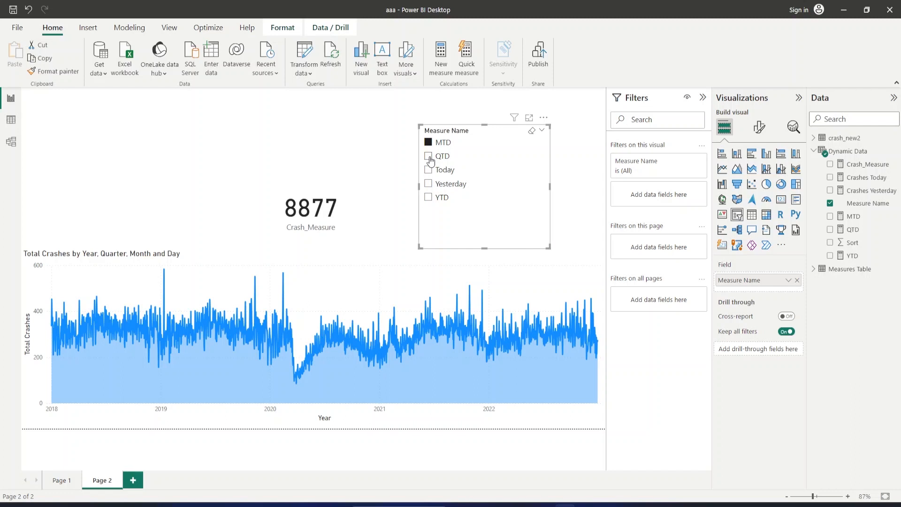
{"action": "left_click", "coordinate": [430, 158]}
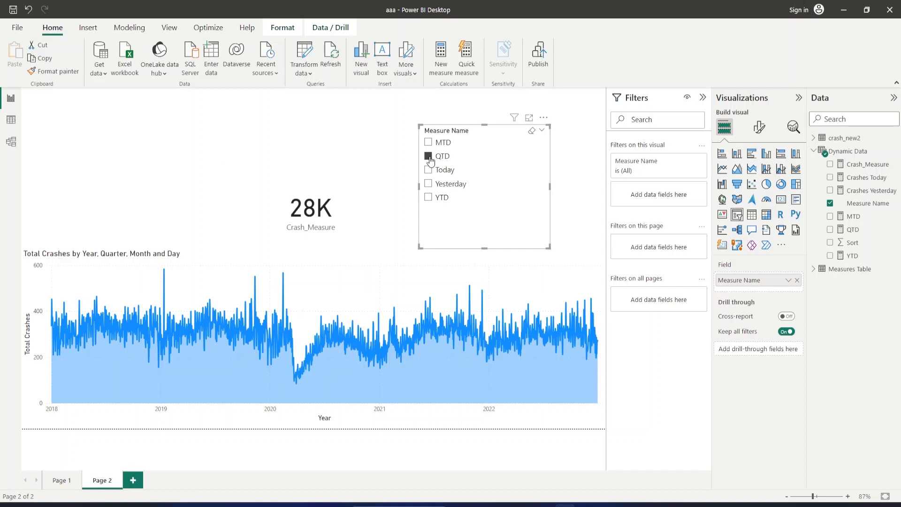
{"action": "left_click", "coordinate": [428, 199]}
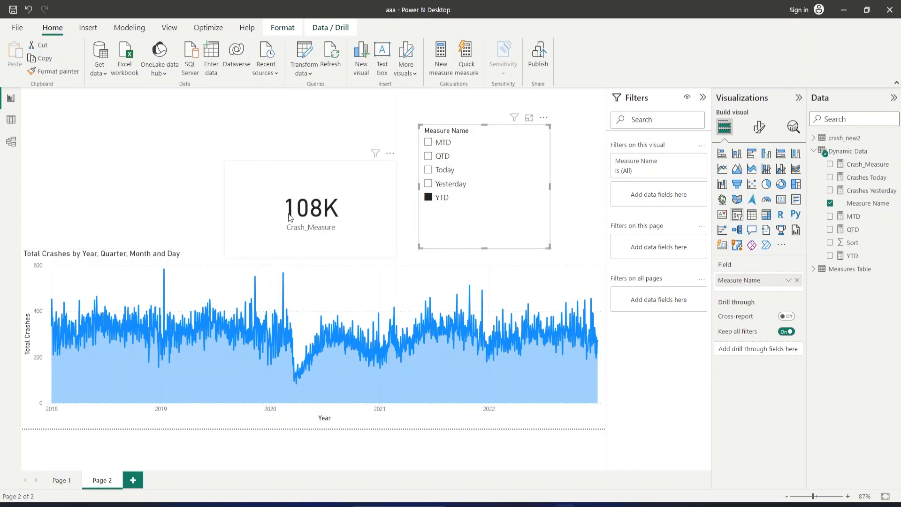
Add a third report page with a funnel chart and use street_name from crash_new2 as its category.
{"action": "left_click", "coordinate": [134, 481]}
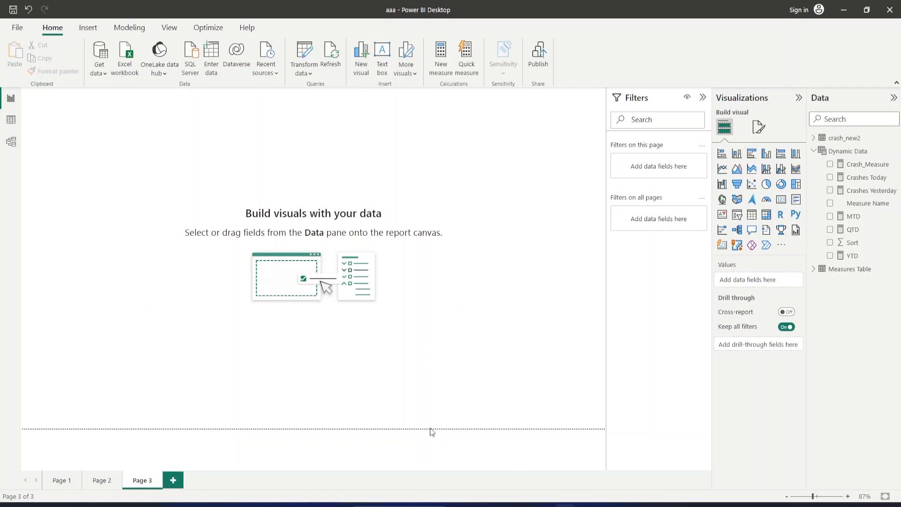
{"action": "left_click", "coordinate": [738, 187]}
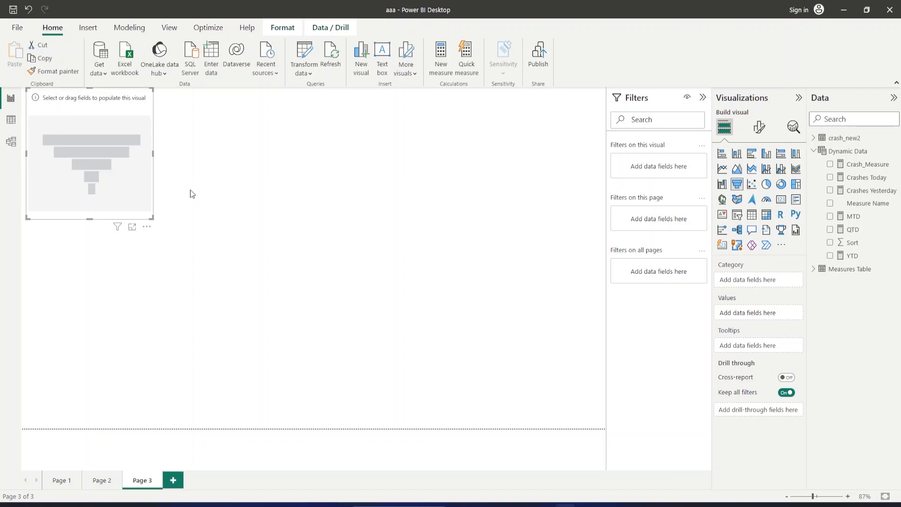
{"action": "left_click_drag", "start_coordinate": [146, 104], "coordinate": [215, 197]}
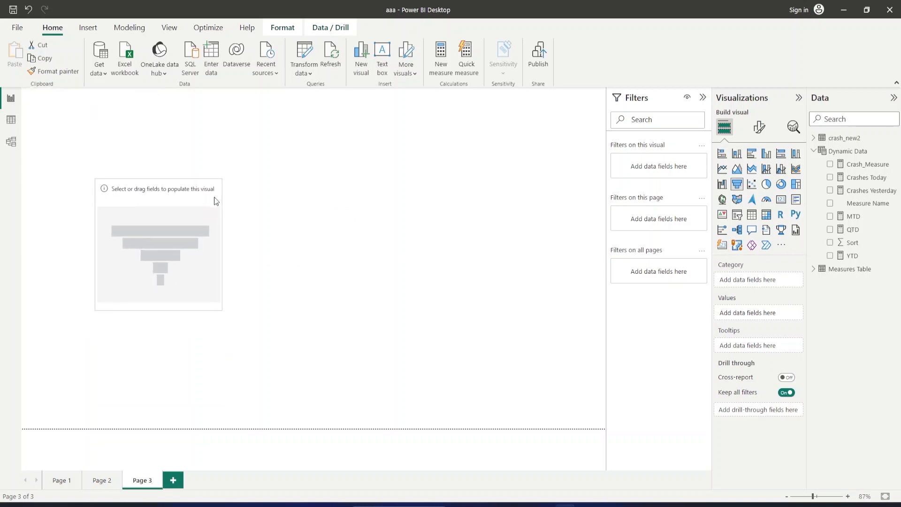
{"action": "left_click", "coordinate": [814, 151]}
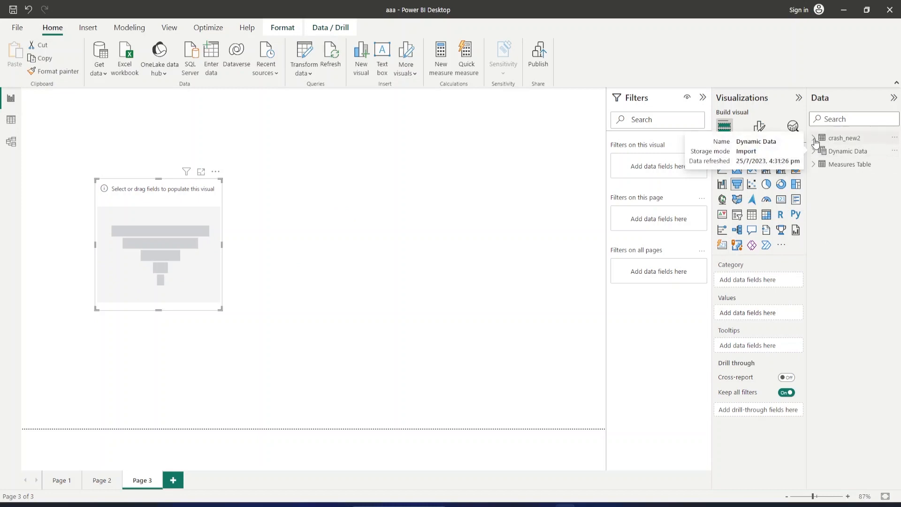
{"action": "left_click", "coordinate": [815, 139]}
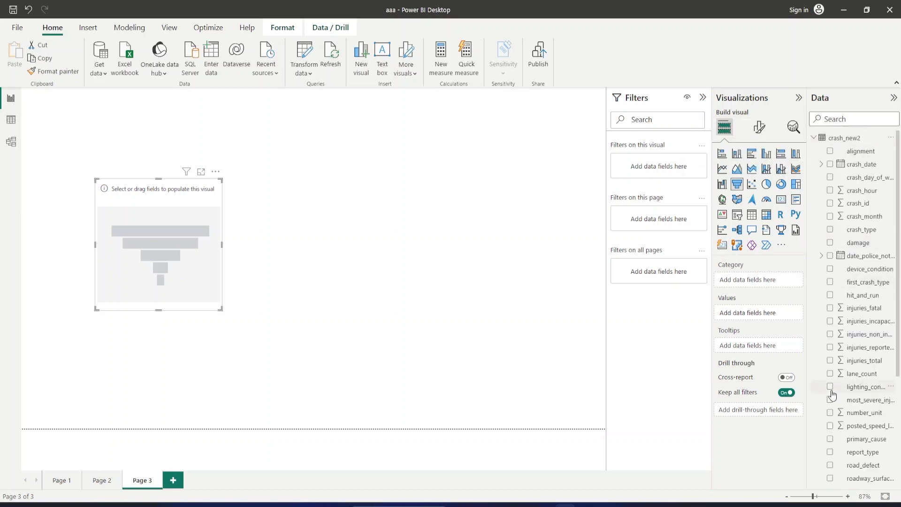
{"action": "scroll", "coordinate": [845, 398], "scroll_direction": "down", "scroll_amount": 3}
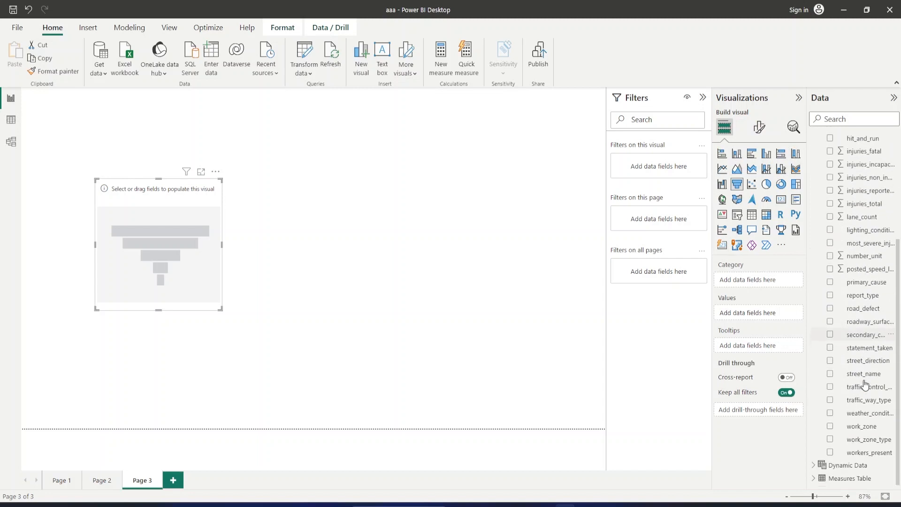
{"action": "left_click", "coordinate": [830, 374]}
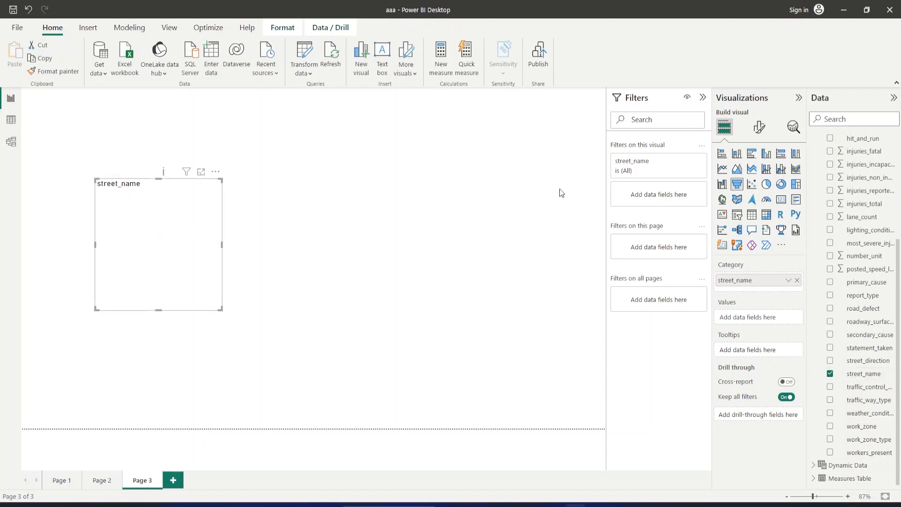
Add the Total Crashes measure from Measures Table as the funnel chart's values.
{"action": "scroll", "coordinate": [845, 231], "scroll_direction": "up", "scroll_amount": 5}
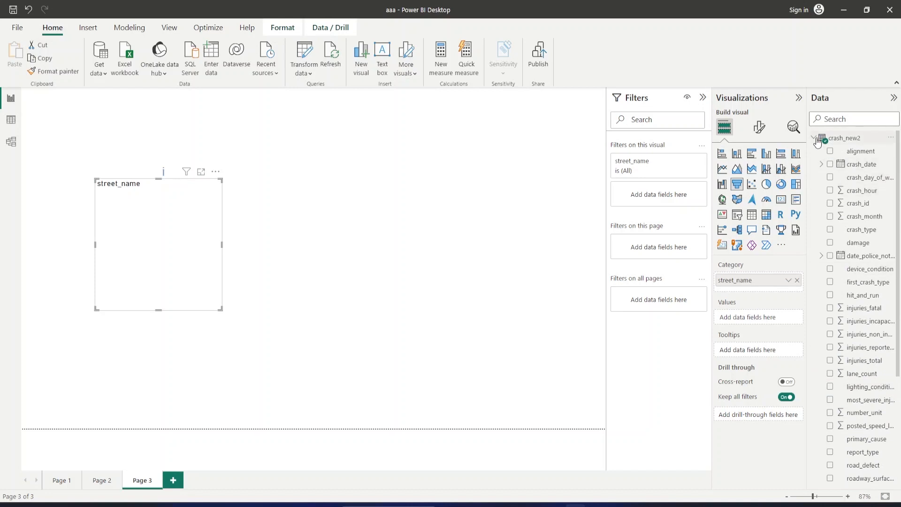
{"action": "left_click", "coordinate": [815, 138]}
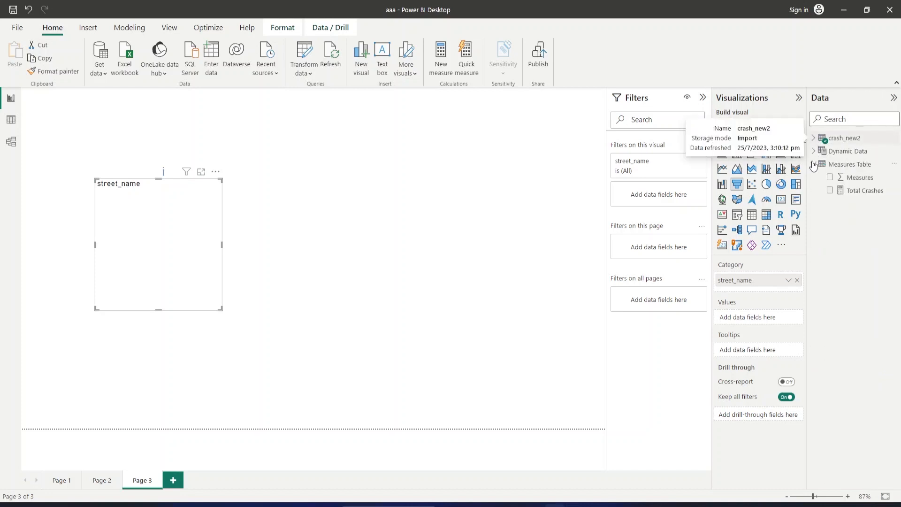
{"action": "left_click", "coordinate": [814, 165]}
{"action": "left_click", "coordinate": [831, 190]}
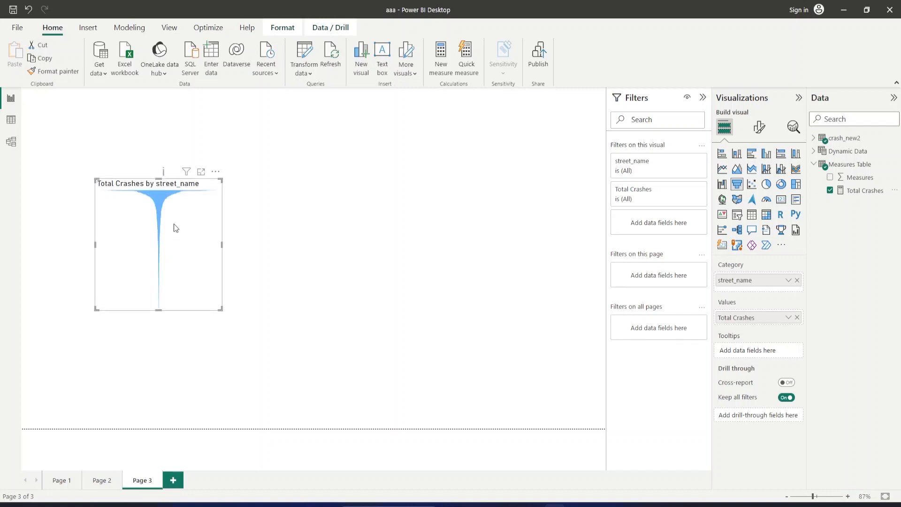
Try the stacked bar chart type, return the visual to a funnel and enlarge it down to the lower page boundary.
{"action": "left_click", "coordinate": [726, 159]}
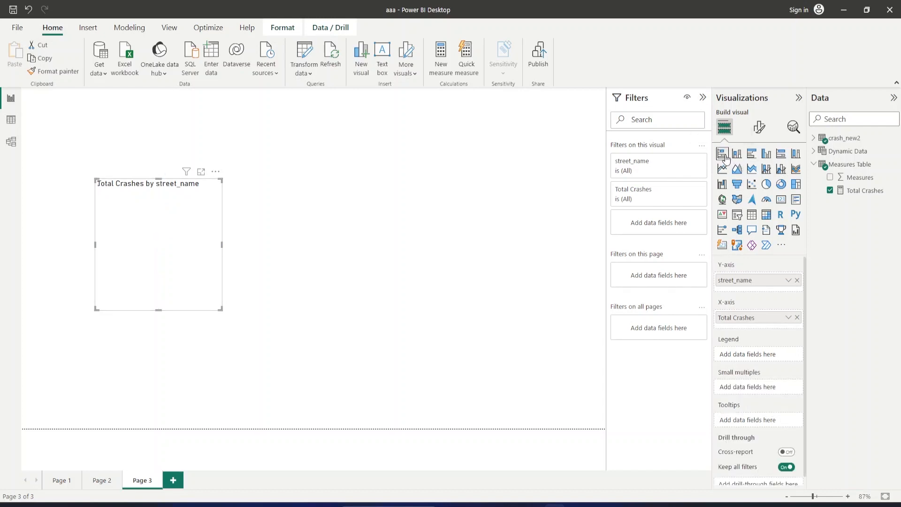
{"action": "left_click", "coordinate": [737, 188]}
{"action": "left_click_drag", "start_coordinate": [221, 309], "coordinate": [258, 427]}
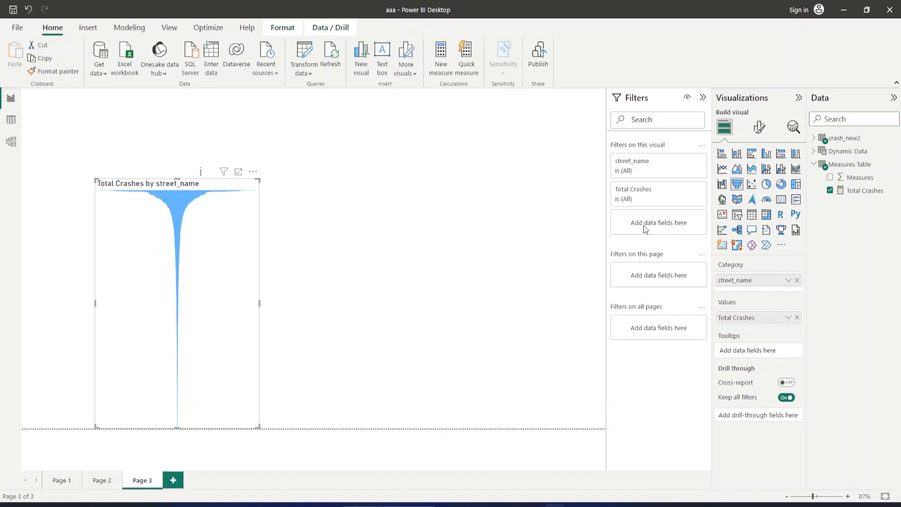
{"action": "left_click", "coordinate": [701, 144]}
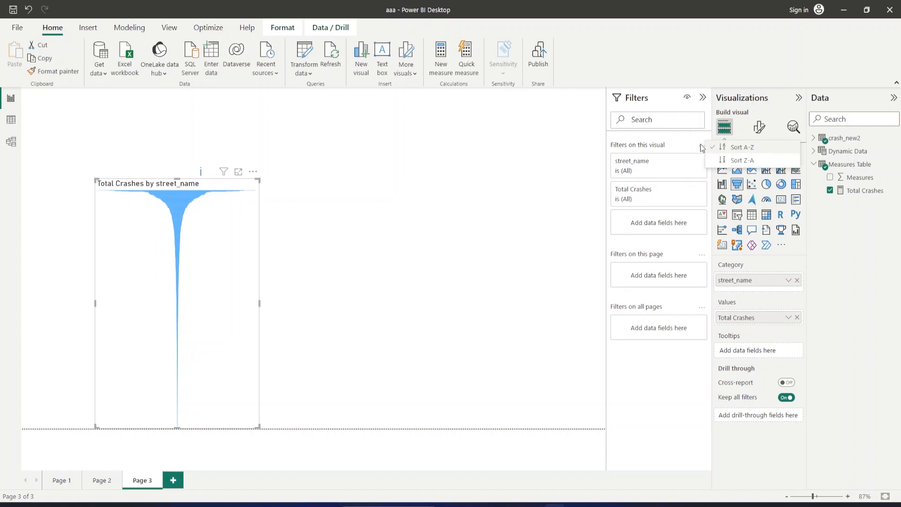
{"action": "left_click", "coordinate": [641, 200]}
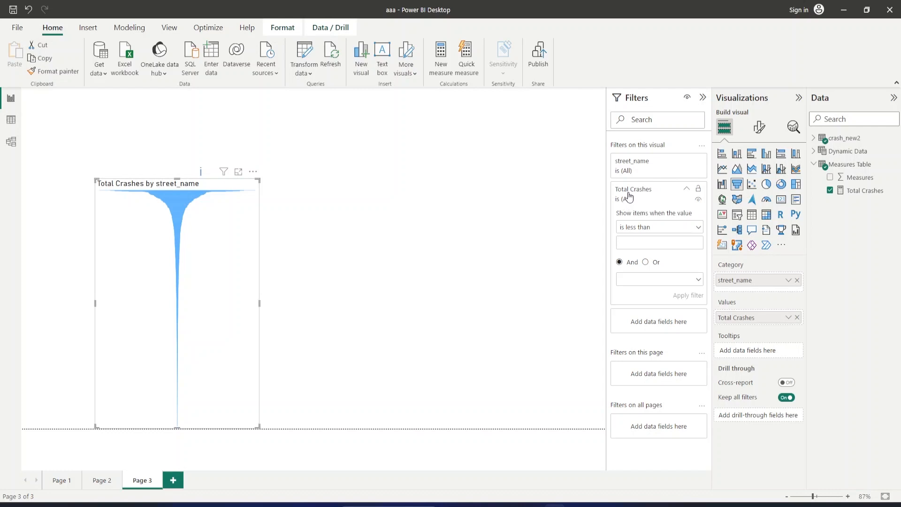
{"action": "left_click", "coordinate": [637, 227]}
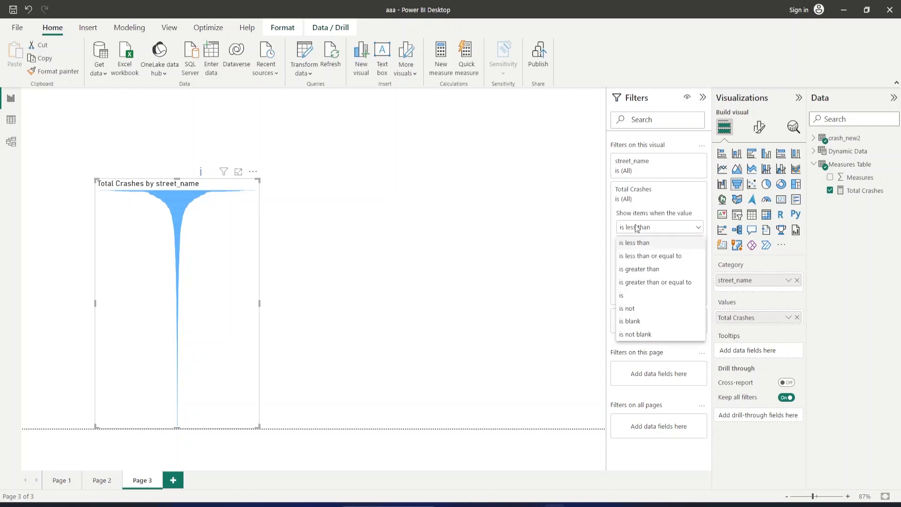
{"action": "left_click", "coordinate": [561, 234]}
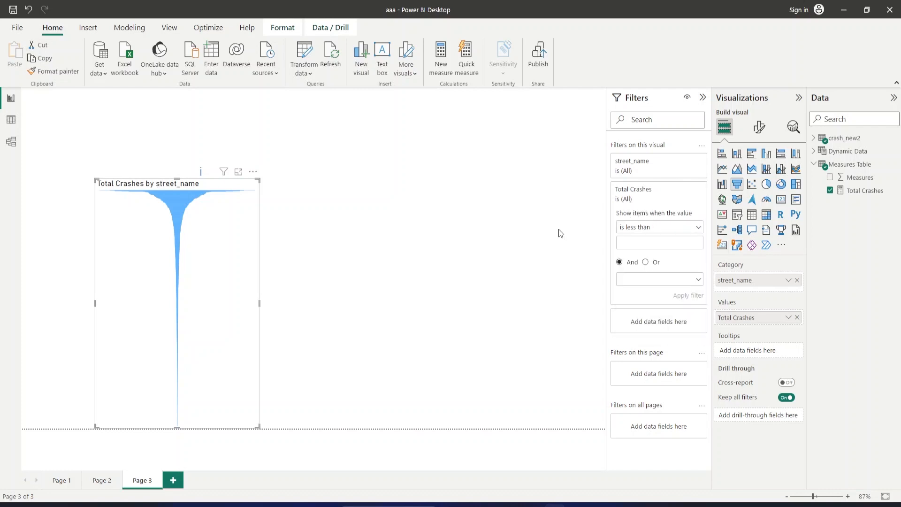
Apply a Top N filter on street_name that shows the top 10 items by Total Crashes.
{"action": "left_click", "coordinate": [641, 173]}
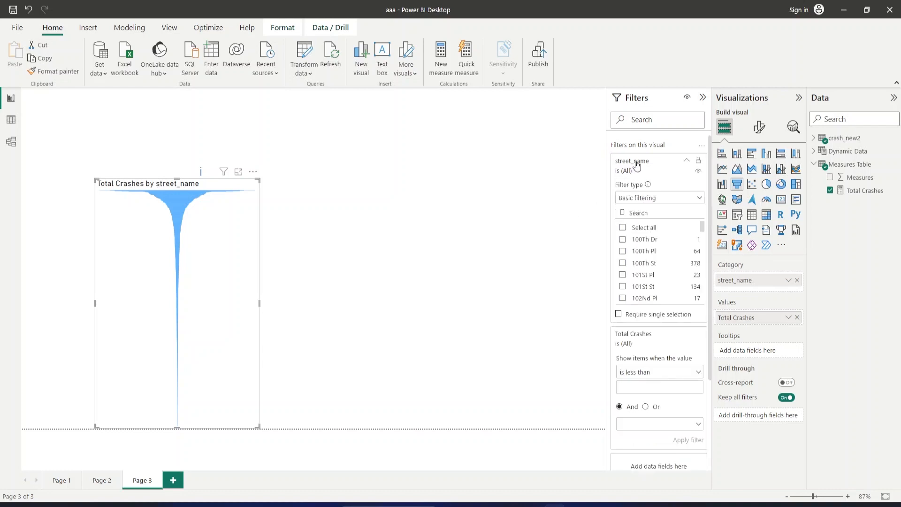
{"action": "left_click", "coordinate": [645, 201]}
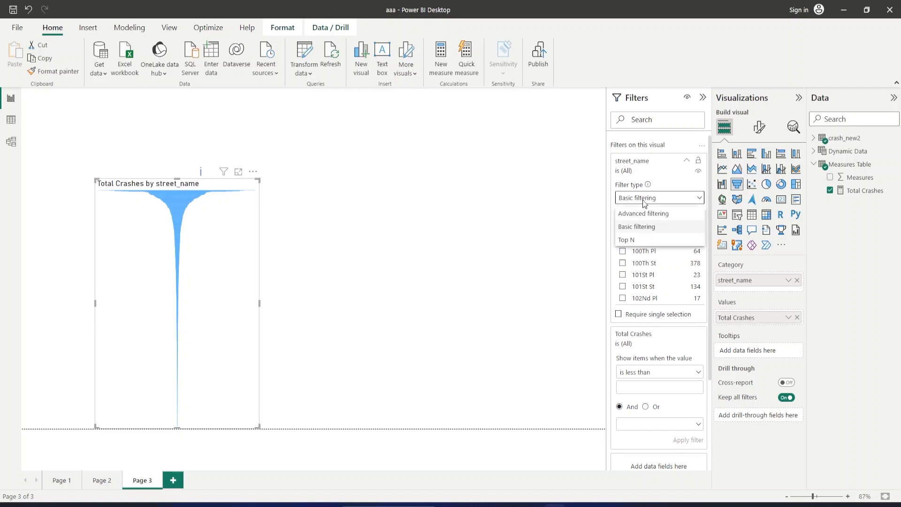
{"action": "left_click", "coordinate": [635, 240]}
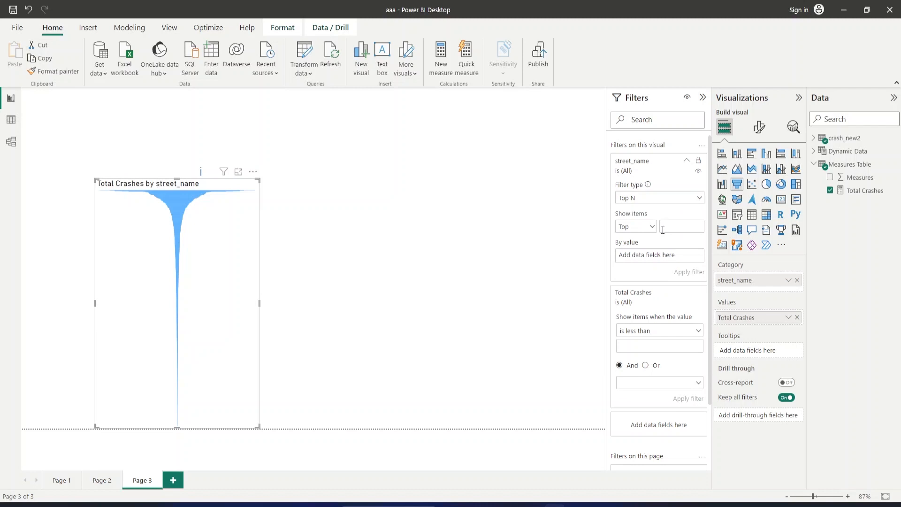
{"action": "left_click", "coordinate": [663, 229]}
{"action": "type", "text": "10"}
{"action": "left_click_drag", "start_coordinate": [854, 190], "coordinate": [722, 214]}
{"action": "left_click", "coordinate": [864, 192]}
{"action": "left_click_drag", "start_coordinate": [865, 196], "coordinate": [671, 256]}
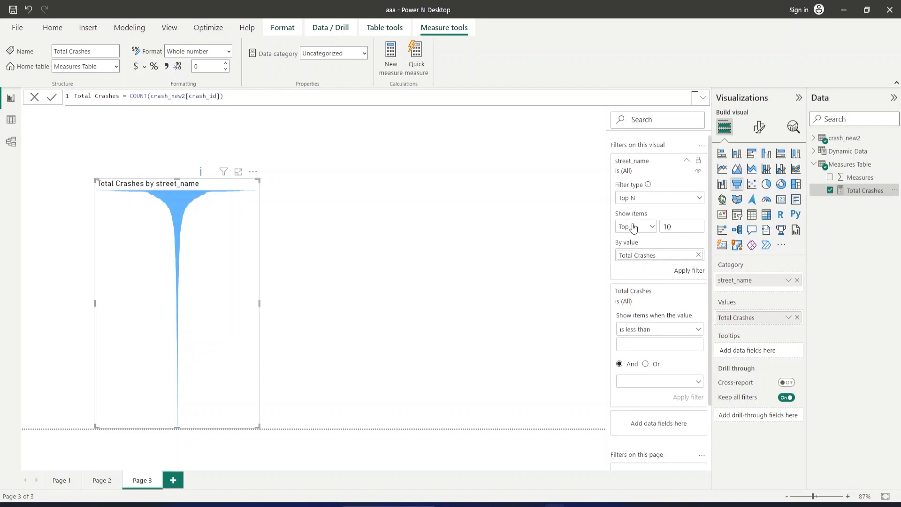
{"action": "left_click", "coordinate": [694, 272]}
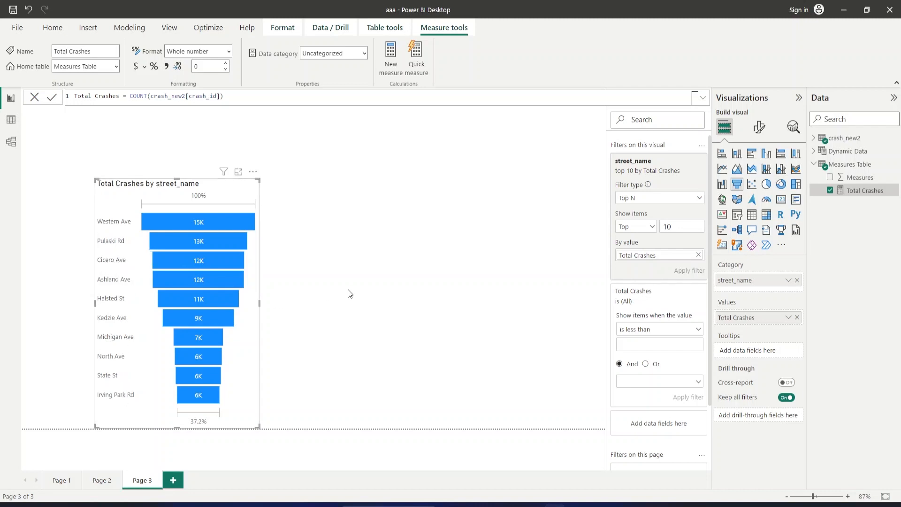
Duplicate the street_name funnel chart, place the copy to the right of the original and widen it.
{"action": "left_click", "coordinate": [240, 193]}
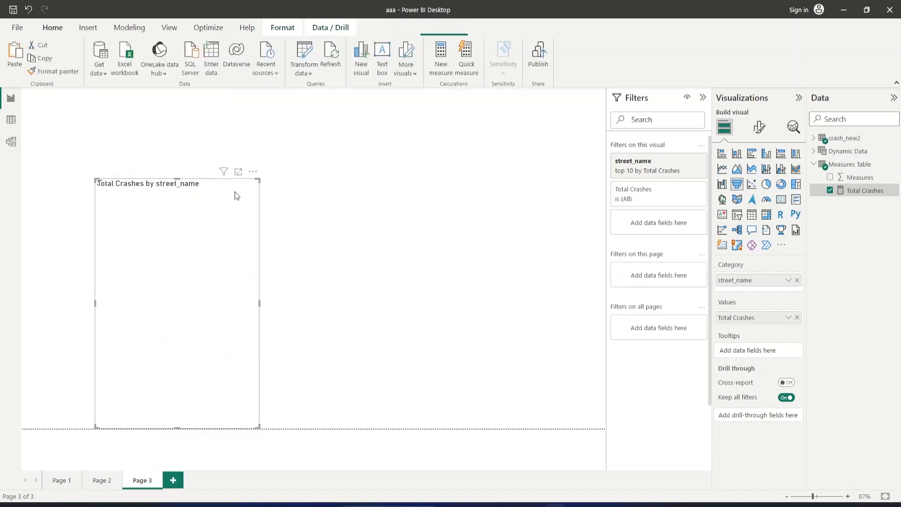
{"action": "key", "text": "ctrl+c"}
{"action": "key", "text": "ctrl+v"}
{"action": "left_click_drag", "start_coordinate": [411, 191], "coordinate": [455, 190]}
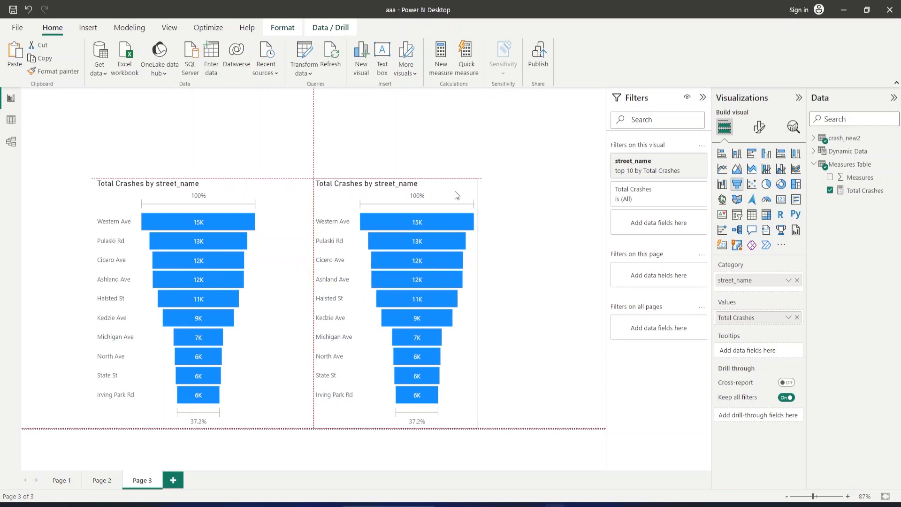
{"action": "left_click_drag", "start_coordinate": [478, 304], "coordinate": [521, 305]}
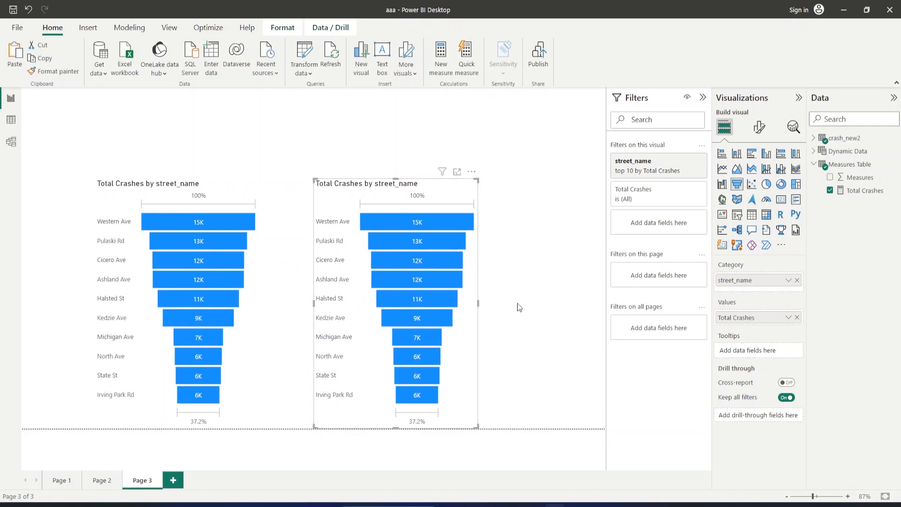
Replace Total Crashes with injuries_fatal from crash_new2 as the copied funnel's values, keeping street_name as its category.
{"action": "left_click", "coordinate": [797, 280]}
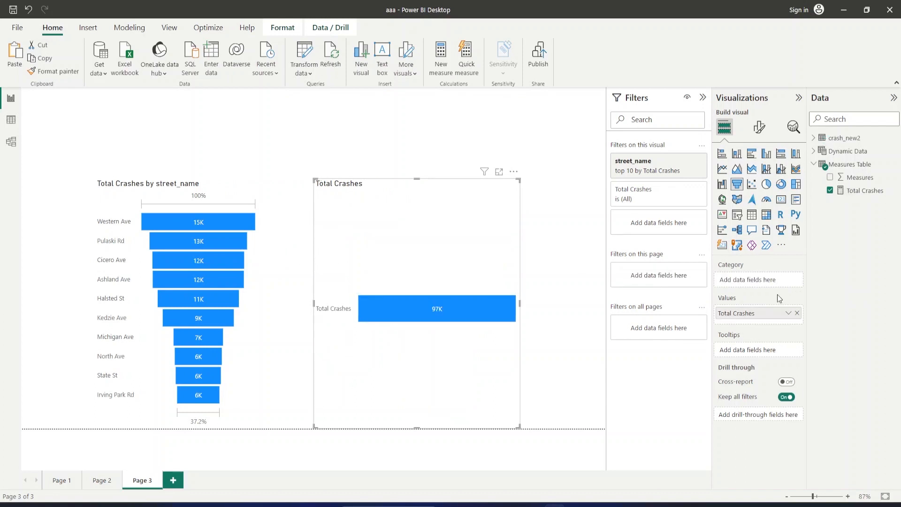
{"action": "key", "text": "ctrl+z"}
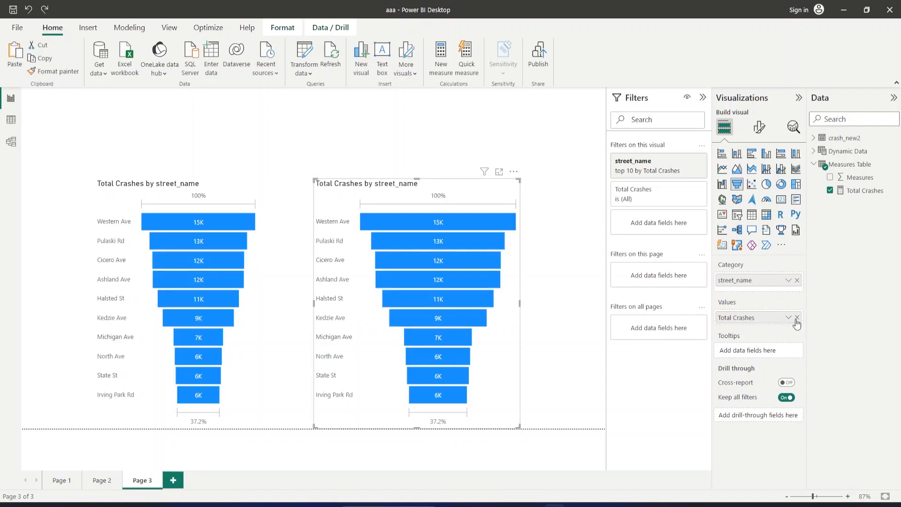
{"action": "key", "text": "ctrl+y"}
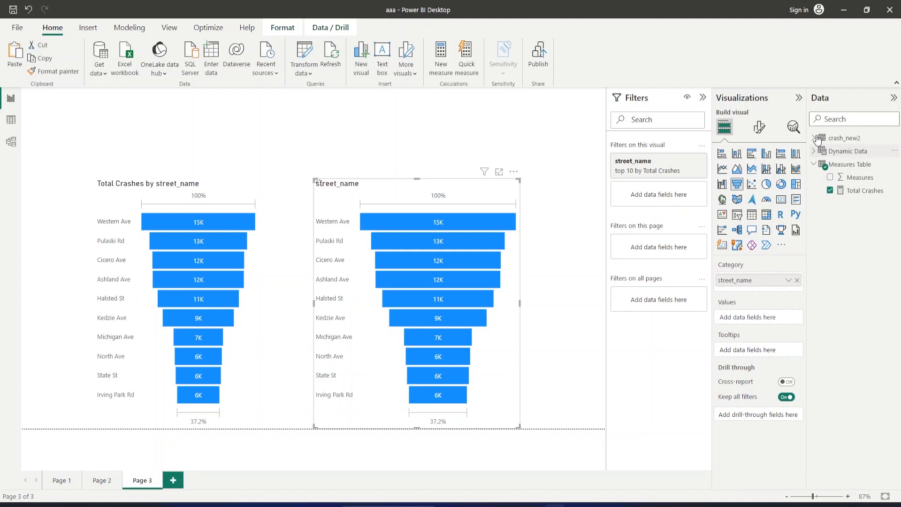
{"action": "left_click", "coordinate": [815, 138]}
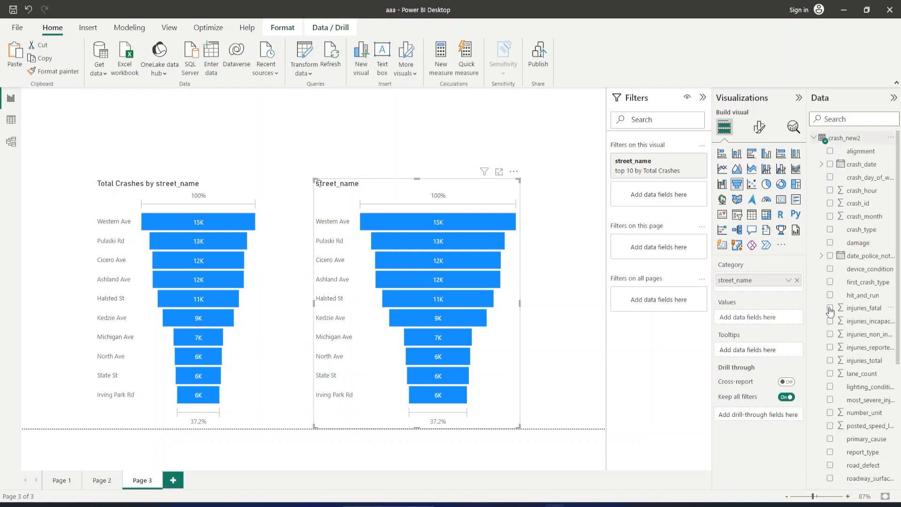
{"action": "left_click", "coordinate": [830, 308]}
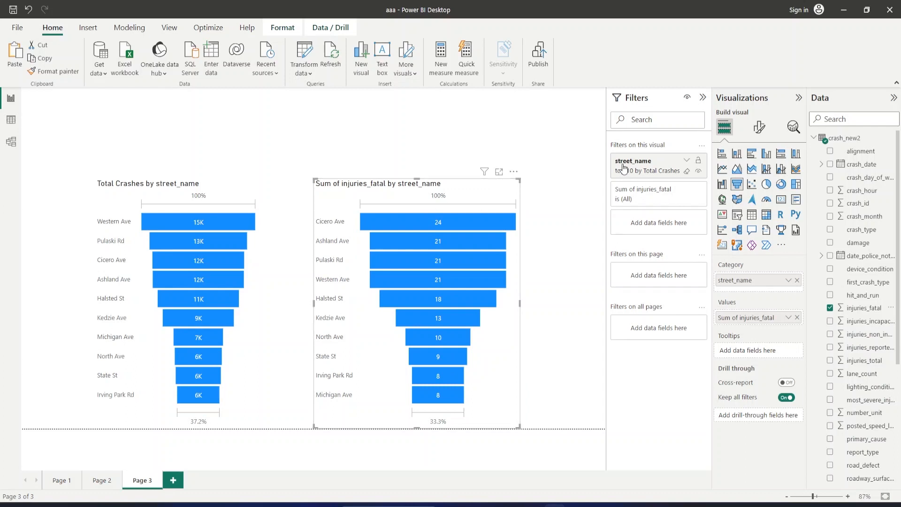
Base the copied funnel's top 10 street_name filter on Sum of injuries_fatal instead of Total Crashes and apply it.
{"action": "left_click", "coordinate": [686, 163]}
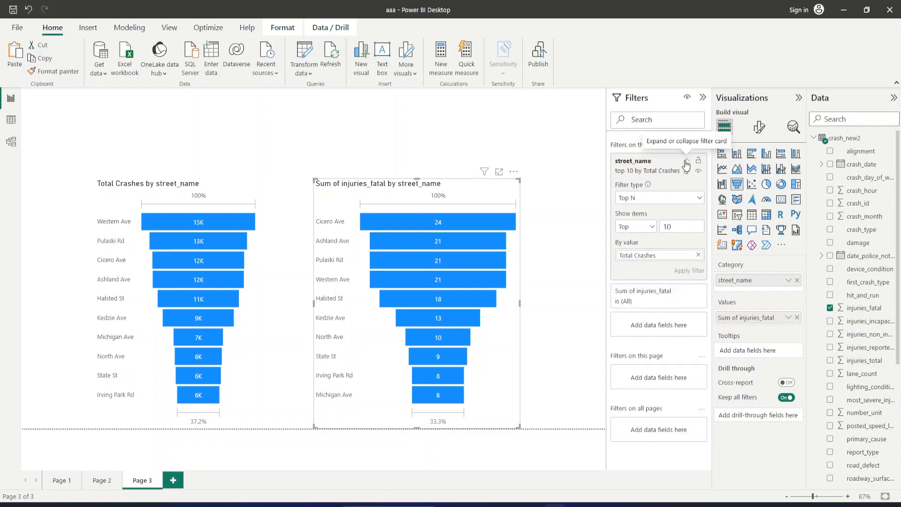
{"action": "left_click", "coordinate": [699, 255]}
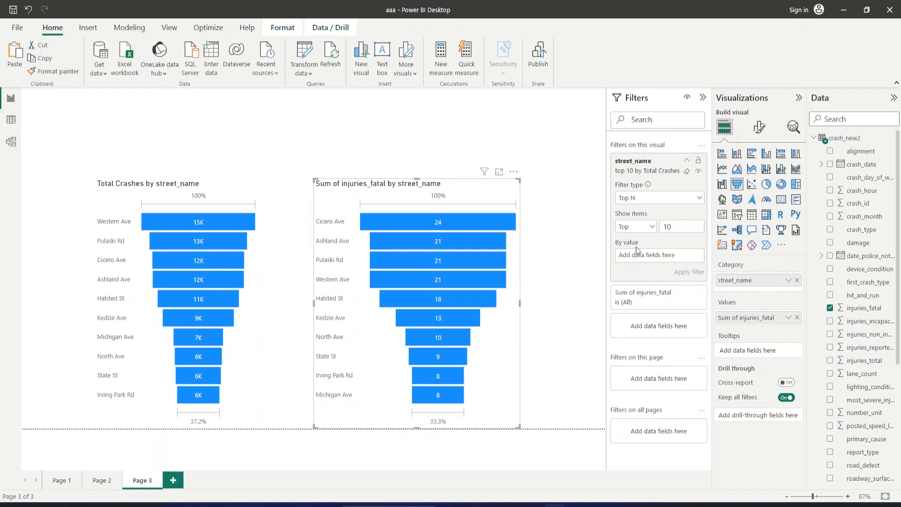
{"action": "left_click_drag", "start_coordinate": [861, 310], "coordinate": [669, 254]}
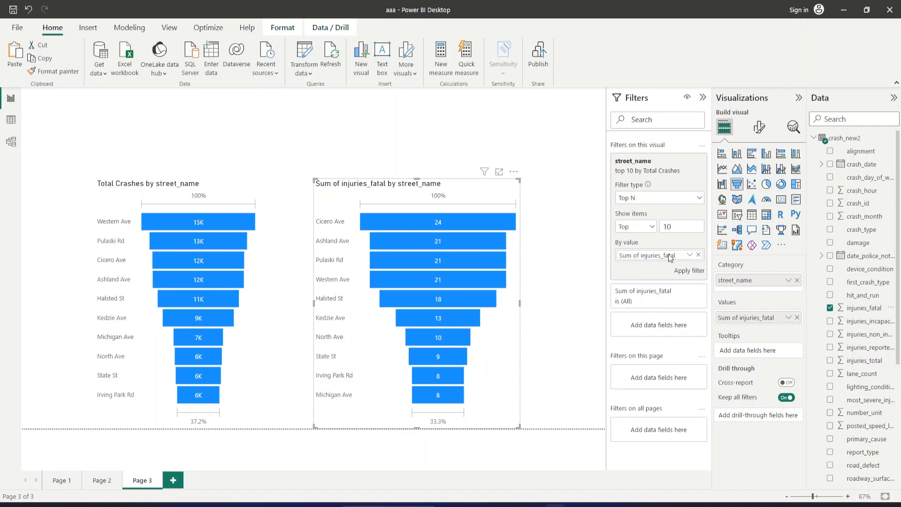
{"action": "left_click", "coordinate": [690, 272]}
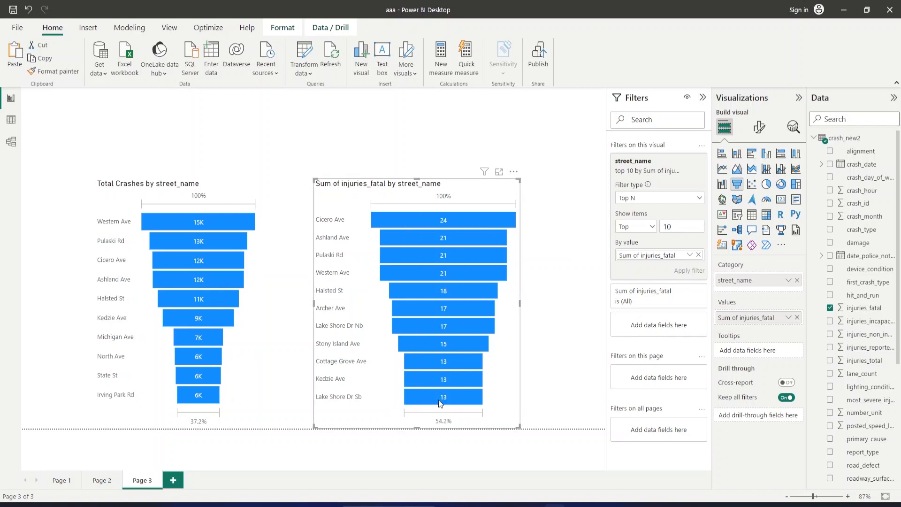
Add a new report page and insert a ribbon chart with crash_date on the x-axis.
{"action": "mouse_move", "coordinate": [423, 216]}
{"action": "left_click", "coordinate": [173, 480]}
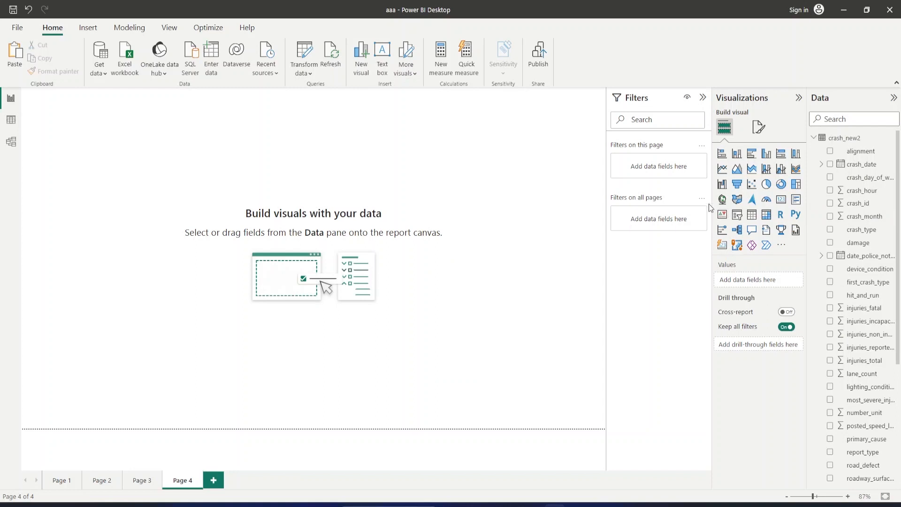
{"action": "left_click", "coordinate": [796, 169]}
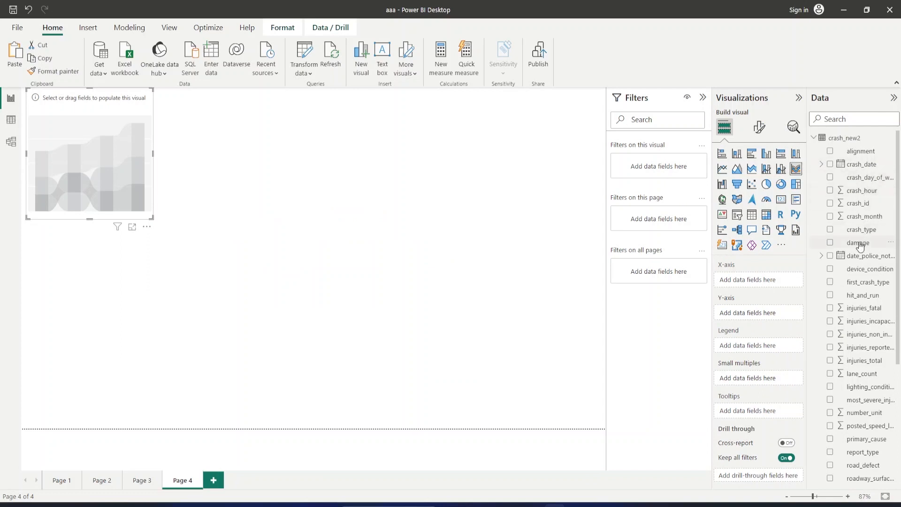
{"action": "left_click", "coordinate": [832, 165]}
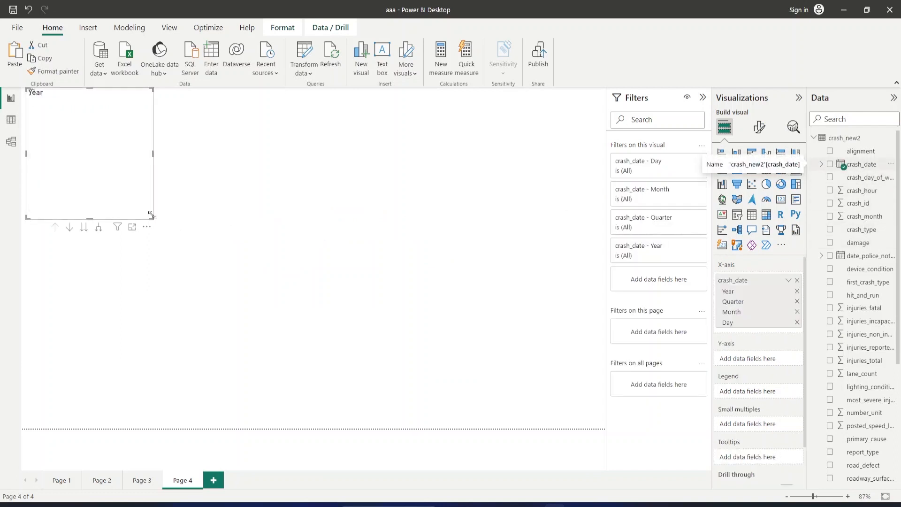
Reposition the ribbon chart on the page and enlarge it to cover most of the canvas.
{"action": "left_click_drag", "start_coordinate": [151, 216], "coordinate": [503, 370]}
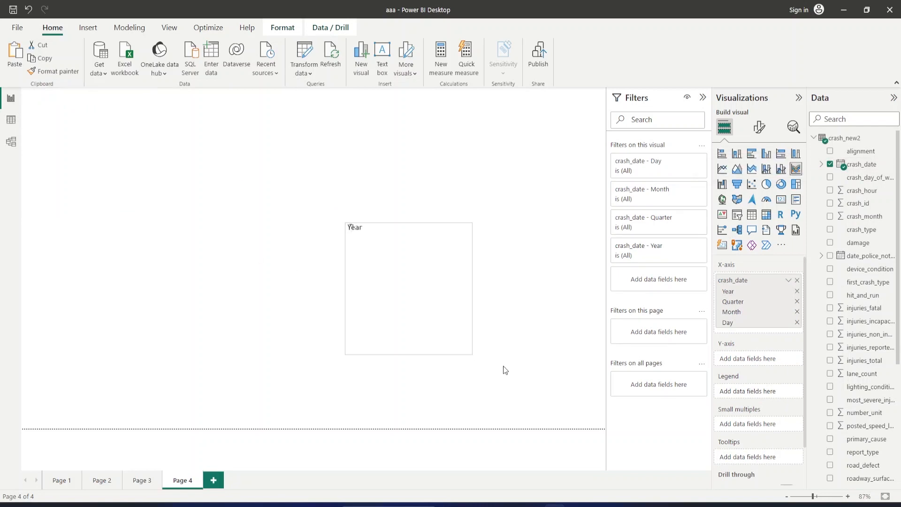
{"action": "left_click_drag", "start_coordinate": [439, 285], "coordinate": [139, 179]}
{"action": "left_click_drag", "start_coordinate": [205, 257], "coordinate": [556, 399]}
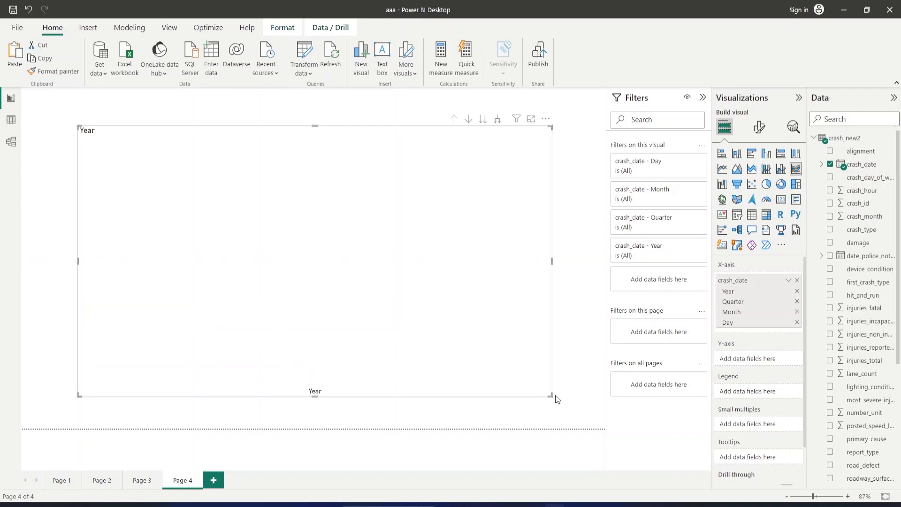
Reduce the ribbon chart's crash_date hierarchy to Year only and add the Total Crashes measure as its y-axis.
{"action": "left_click", "coordinate": [797, 323]}
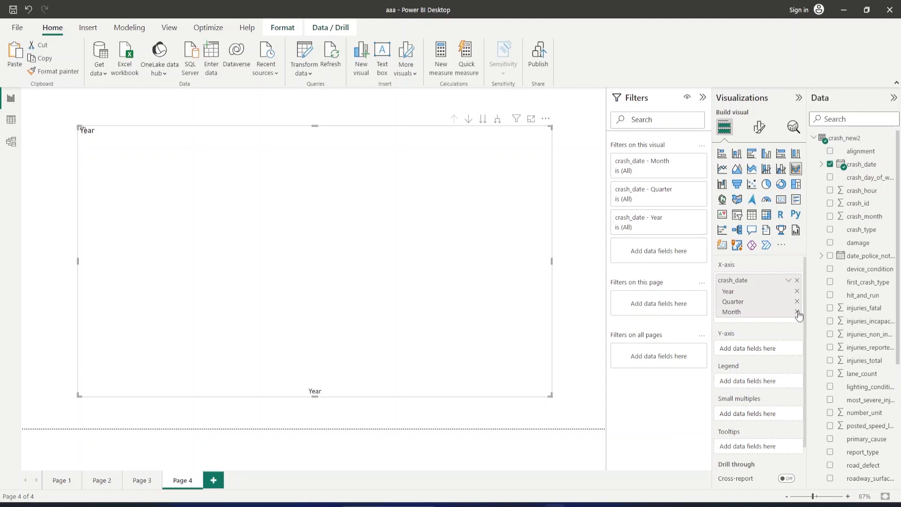
{"action": "left_click", "coordinate": [798, 304]}
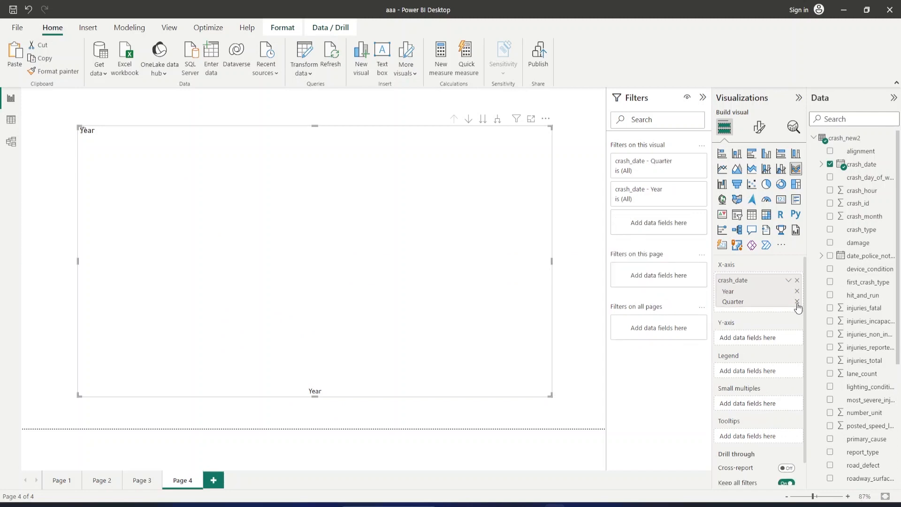
{"action": "left_click", "coordinate": [798, 302]}
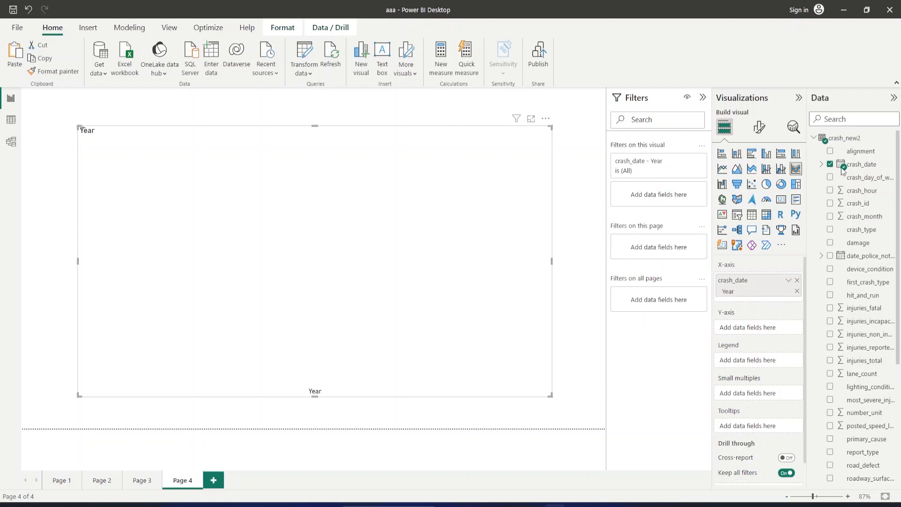
{"action": "left_click", "coordinate": [815, 139]}
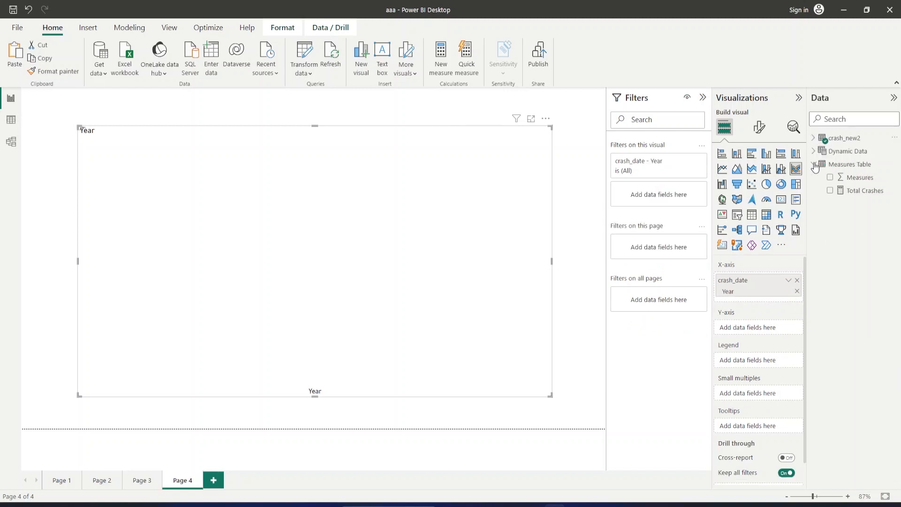
{"action": "left_click", "coordinate": [831, 191]}
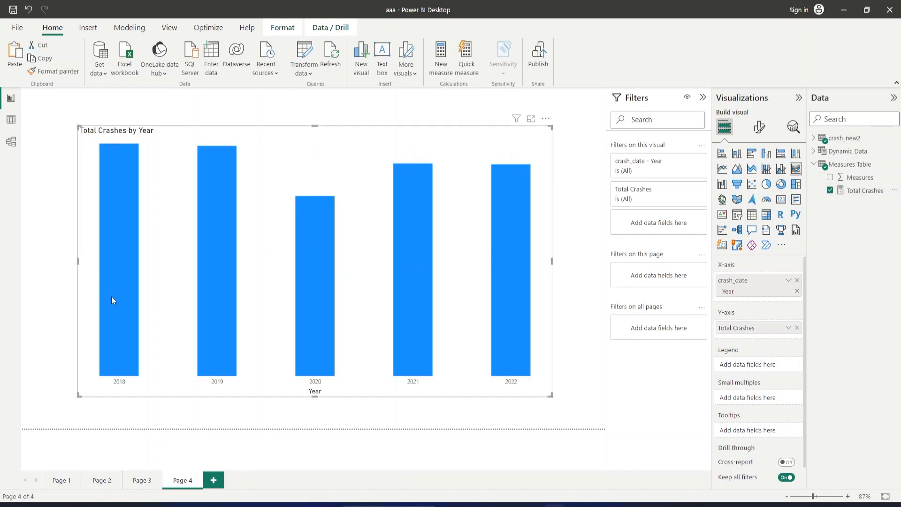
Add crash_day_of_week from crash_new2 as the ribbon chart's legend.
{"action": "left_click", "coordinate": [815, 165]}
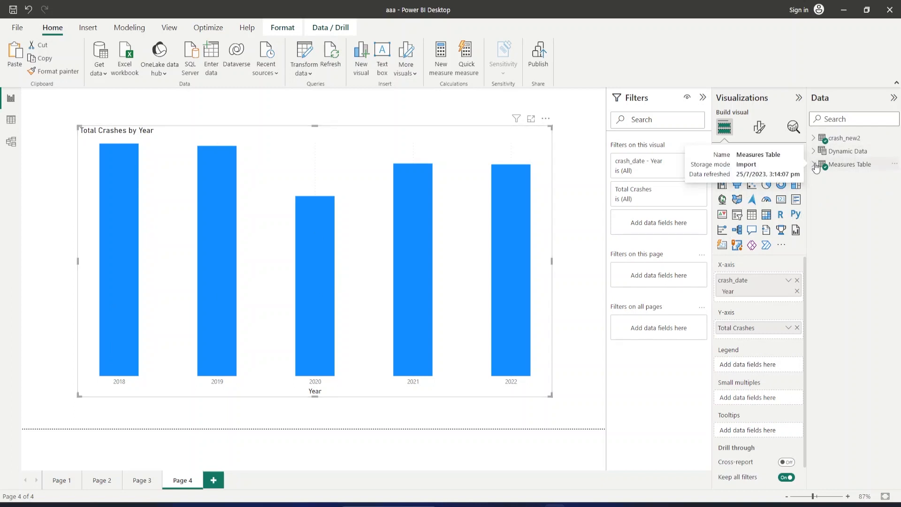
{"action": "left_click", "coordinate": [814, 137]}
{"action": "scroll", "coordinate": [866, 311], "scroll_direction": "down", "scroll_amount": 5}
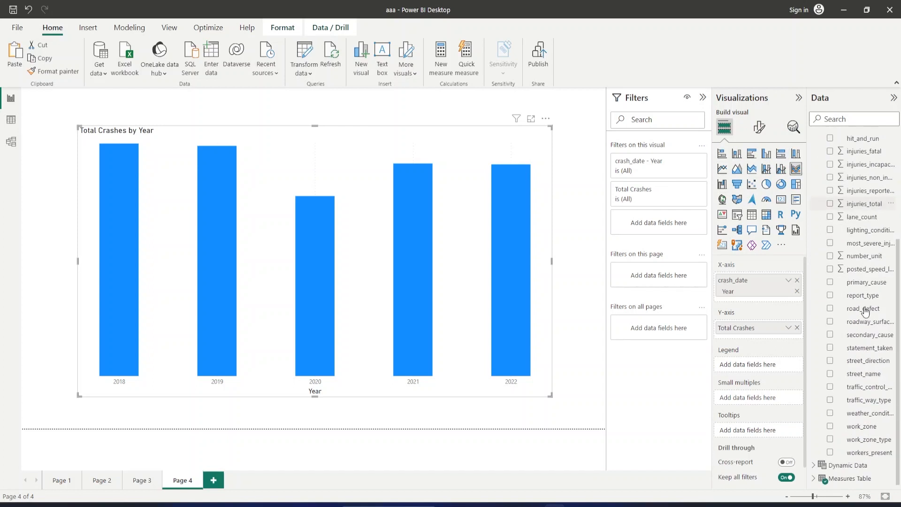
{"action": "scroll", "coordinate": [854, 391], "scroll_direction": "up", "scroll_amount": 5}
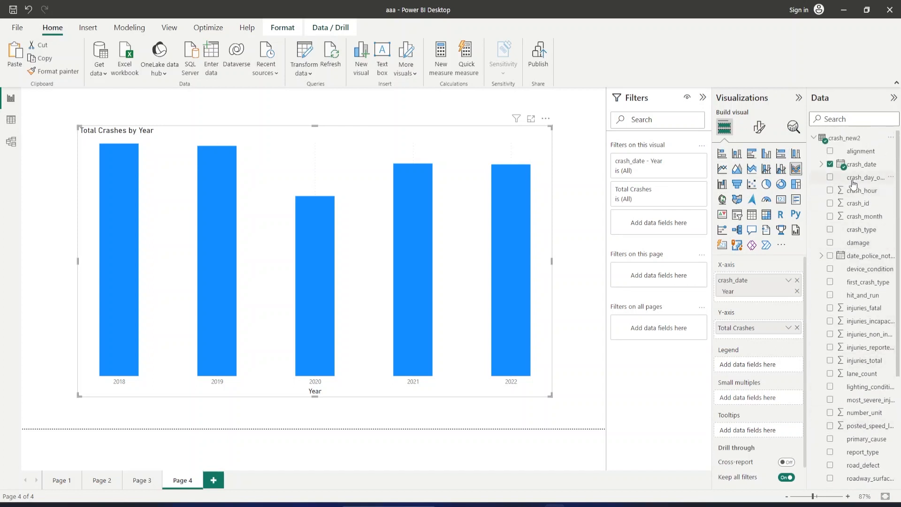
{"action": "left_click_drag", "start_coordinate": [843, 181], "coordinate": [747, 369]}
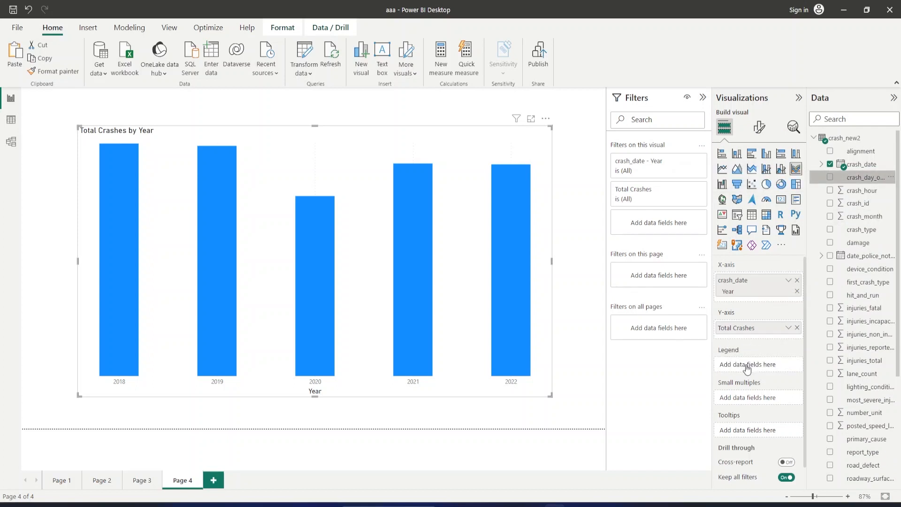
{"action": "left_click_drag", "start_coordinate": [747, 369], "coordinate": [747, 369]}
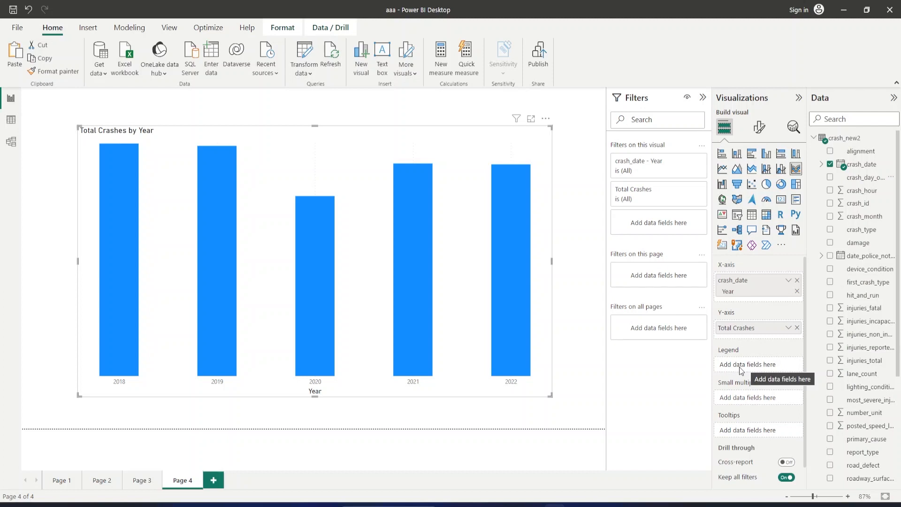
{"action": "left_click_drag", "start_coordinate": [854, 179], "coordinate": [764, 368]}
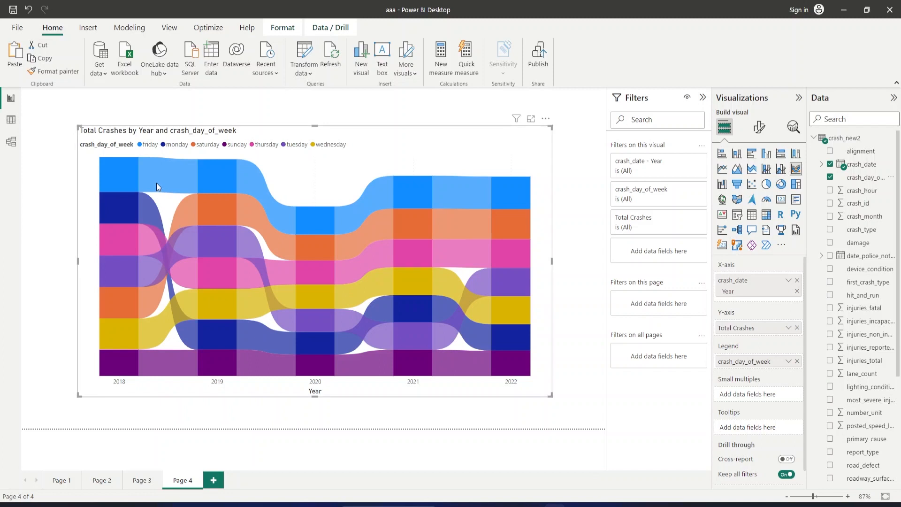
Examine the Total Crashes and yearly rank changes of the Friday and Monday ribbons from 2018 to 2020.
{"action": "mouse_move", "coordinate": [157, 183]}
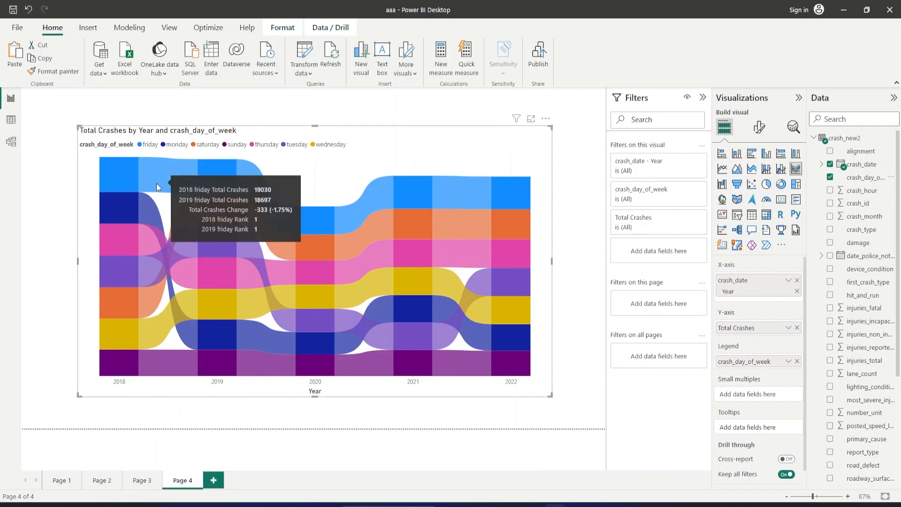
{"action": "mouse_move", "coordinate": [211, 175]}
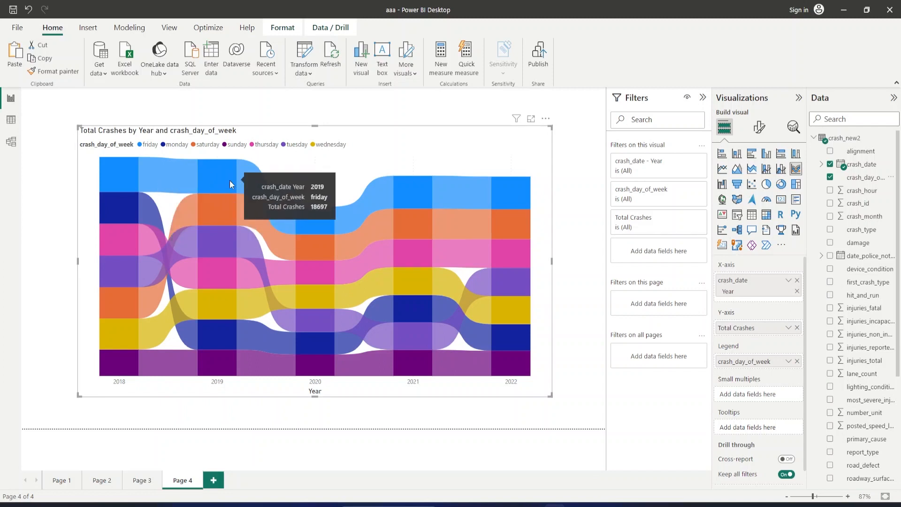
{"action": "mouse_move", "coordinate": [319, 220]}
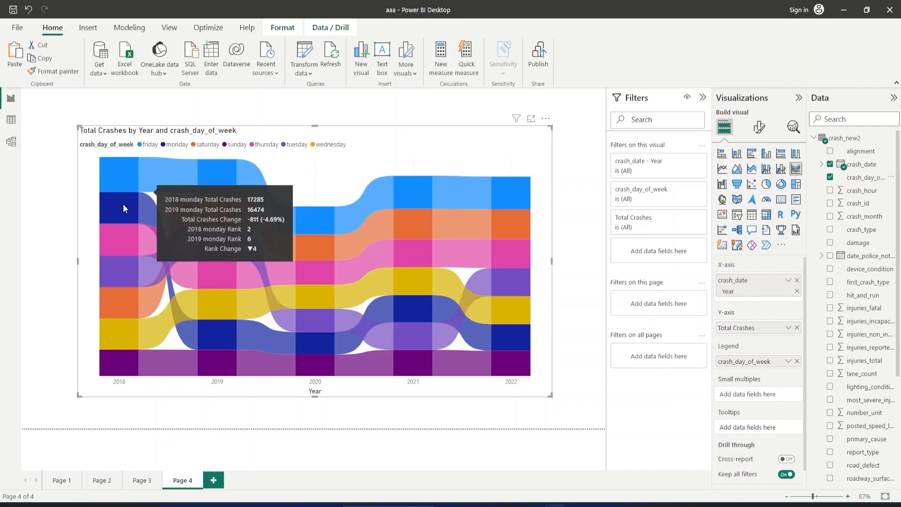
{"action": "mouse_move", "coordinate": [123, 205]}
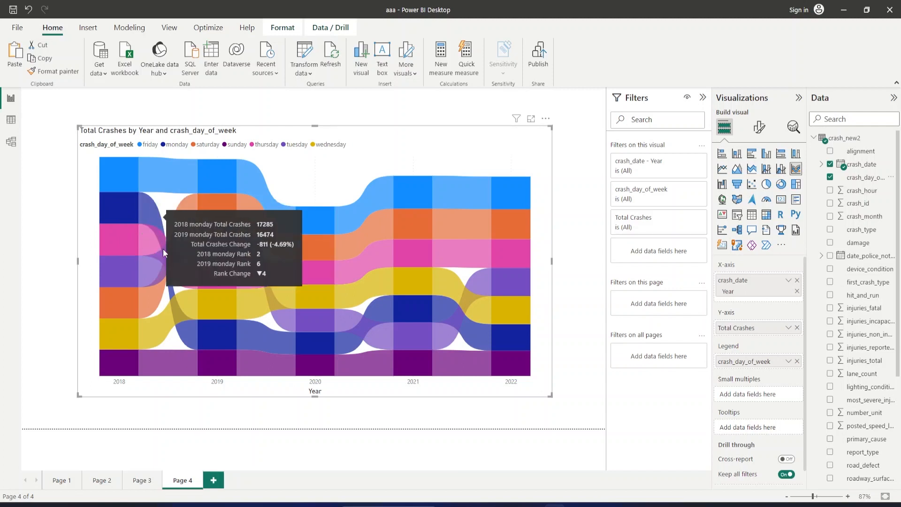
{"action": "mouse_move", "coordinate": [219, 345]}
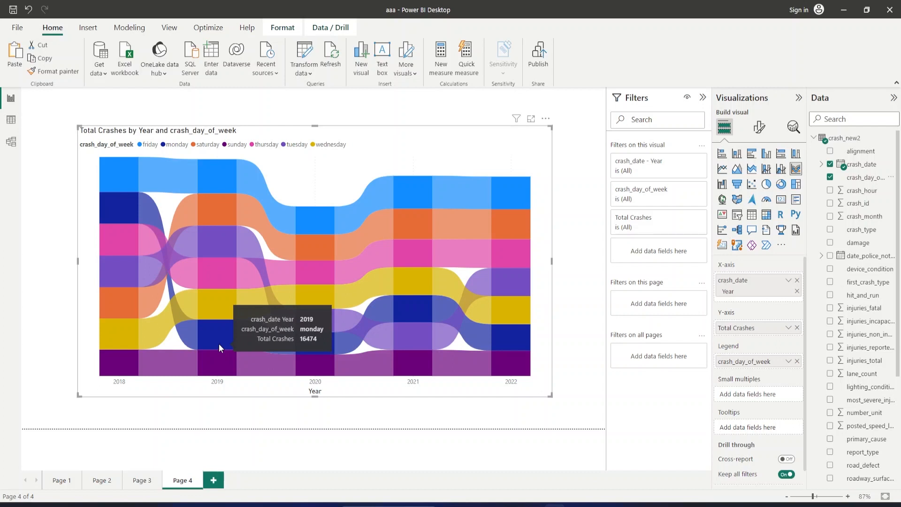
{"action": "mouse_move", "coordinate": [313, 346]}
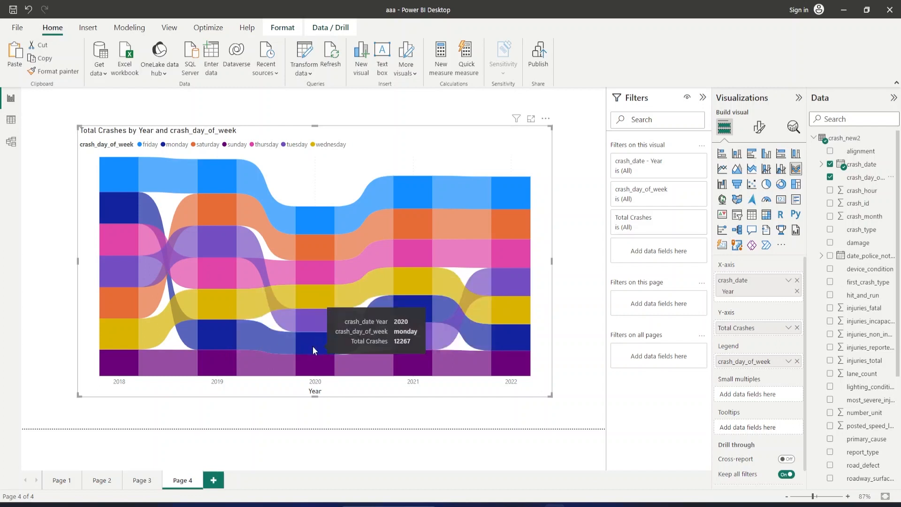
{"action": "mouse_move", "coordinate": [253, 328]}
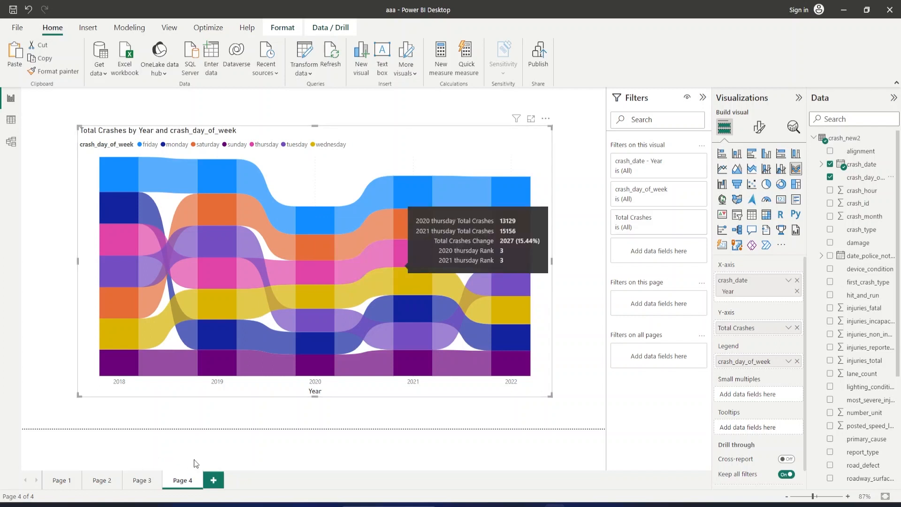
Add a fifth report page and paste a copy of Page 4's weekday ribbon chart onto it.
{"action": "left_click", "coordinate": [213, 480]}
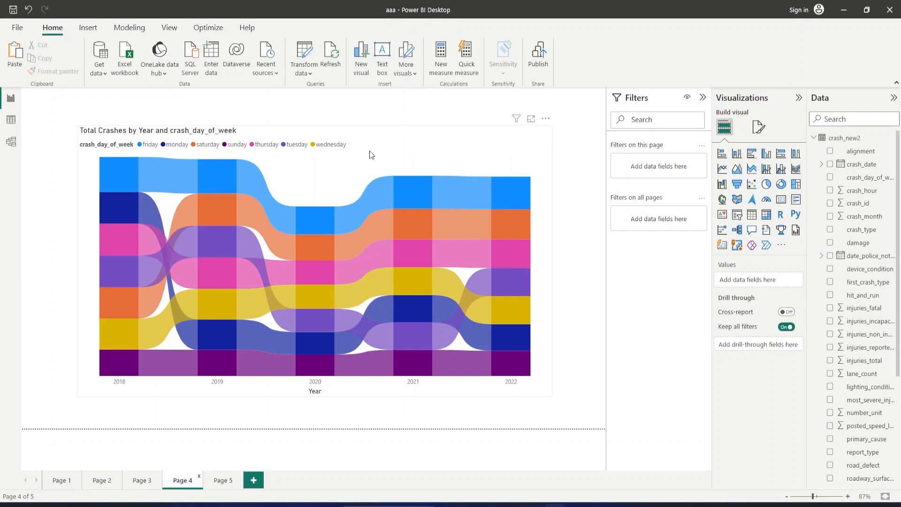
{"action": "left_click", "coordinate": [370, 151]}
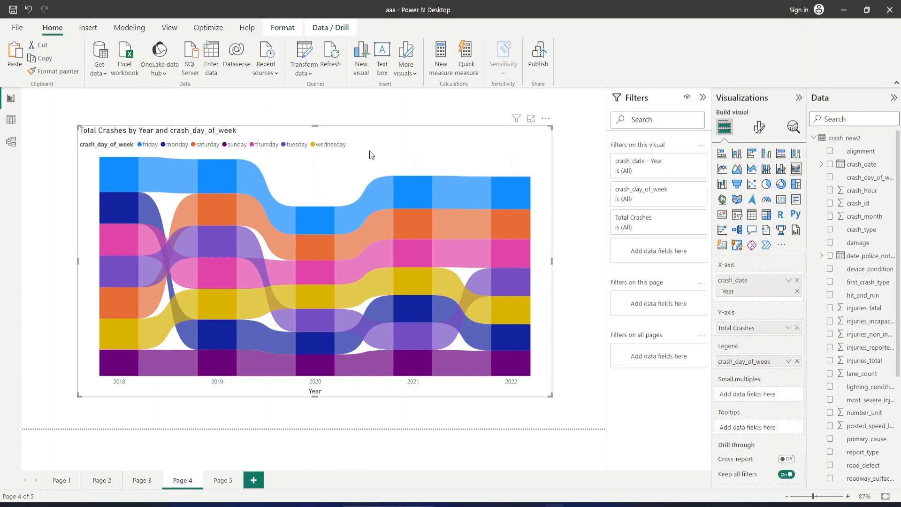
{"action": "left_click", "coordinate": [229, 479]}
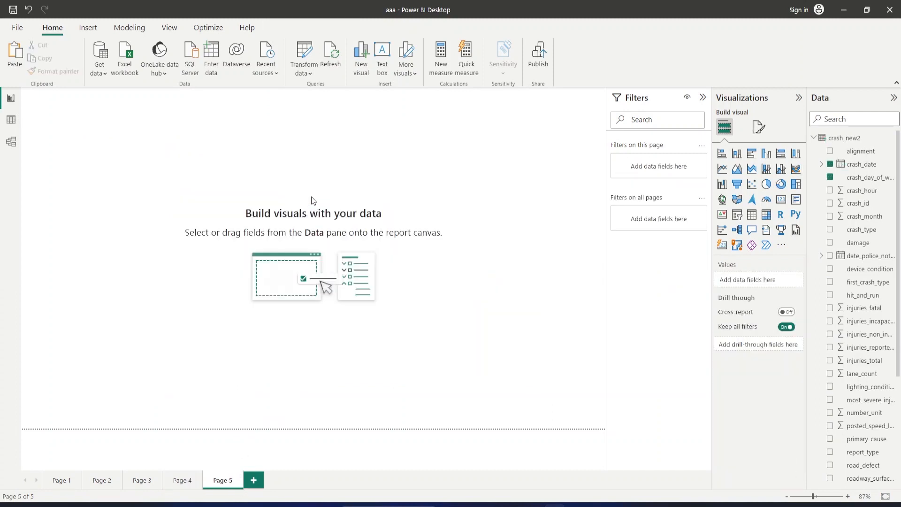
{"action": "key", "text": "ctrl+v"}
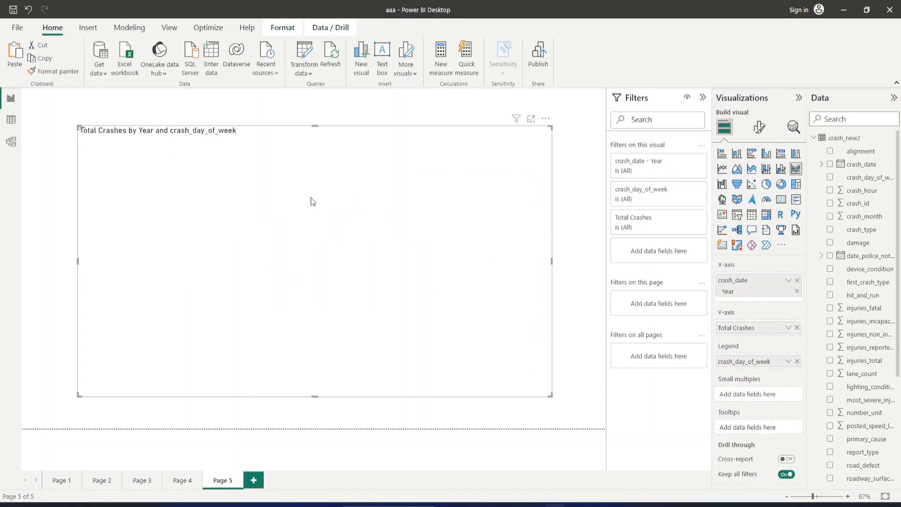
Replace crash_day_of_week with street_direction as the legend of the ribbon chart copy on Page 5.
{"action": "left_click", "coordinate": [797, 362]}
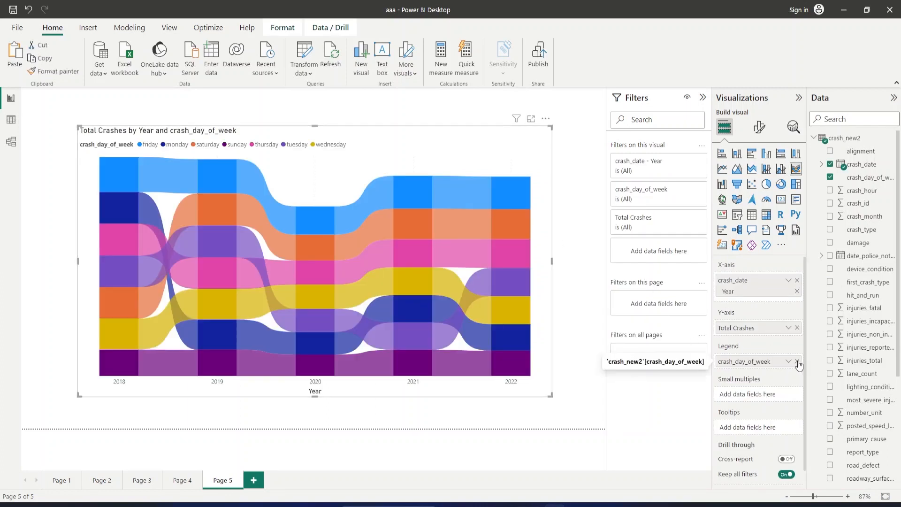
{"action": "scroll", "coordinate": [850, 325], "scroll_direction": "down", "scroll_amount": 3}
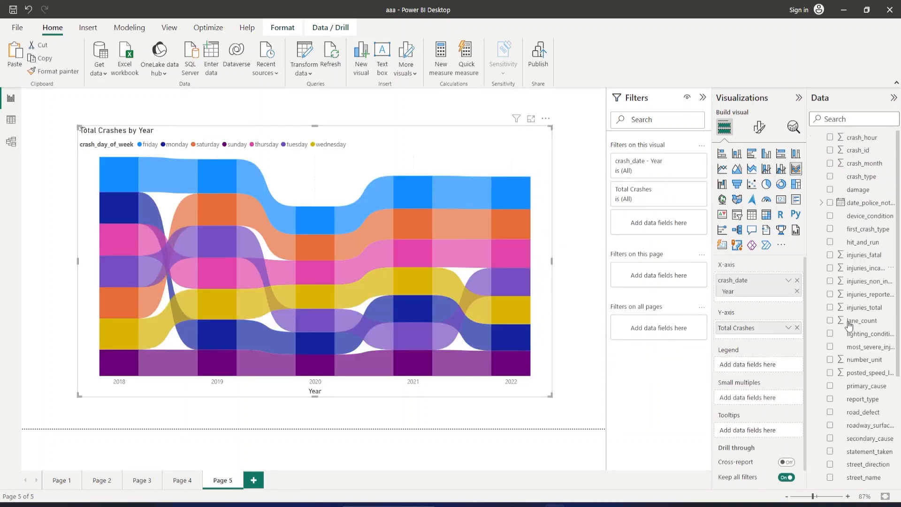
{"action": "scroll", "coordinate": [855, 395], "scroll_direction": "down", "scroll_amount": 1}
{"action": "scroll", "coordinate": [855, 395], "scroll_direction": "down", "scroll_amount": 5}
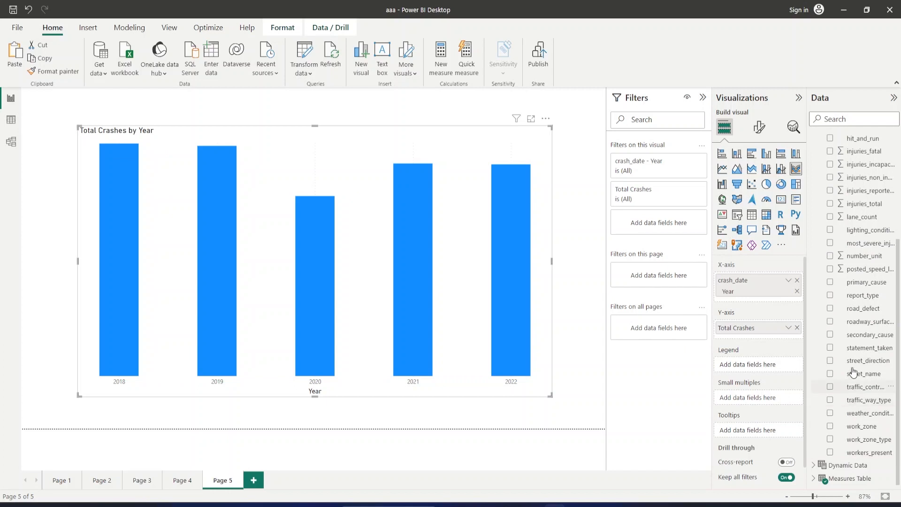
{"action": "left_click", "coordinate": [830, 361]}
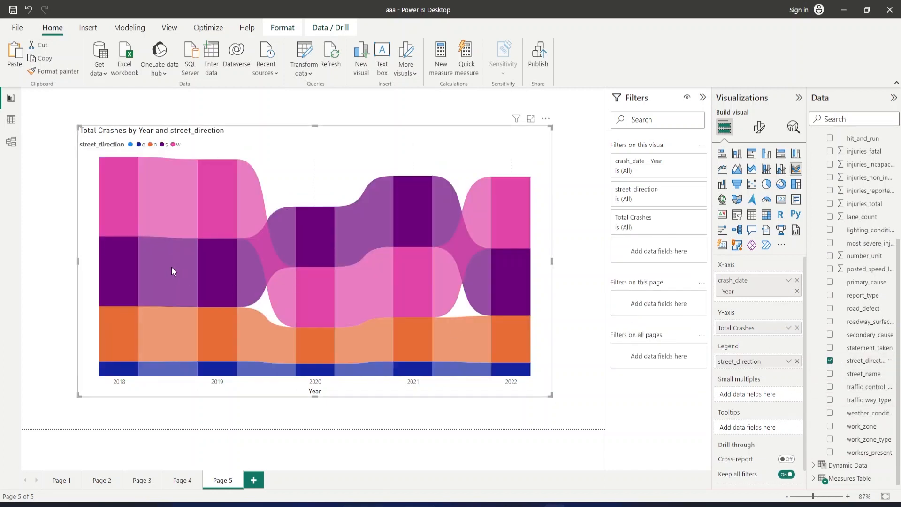
Examine the Total Crashes and yearly rank changes of the w, e and n street directions from 2018 to 2022.
{"action": "mouse_move", "coordinate": [124, 220]}
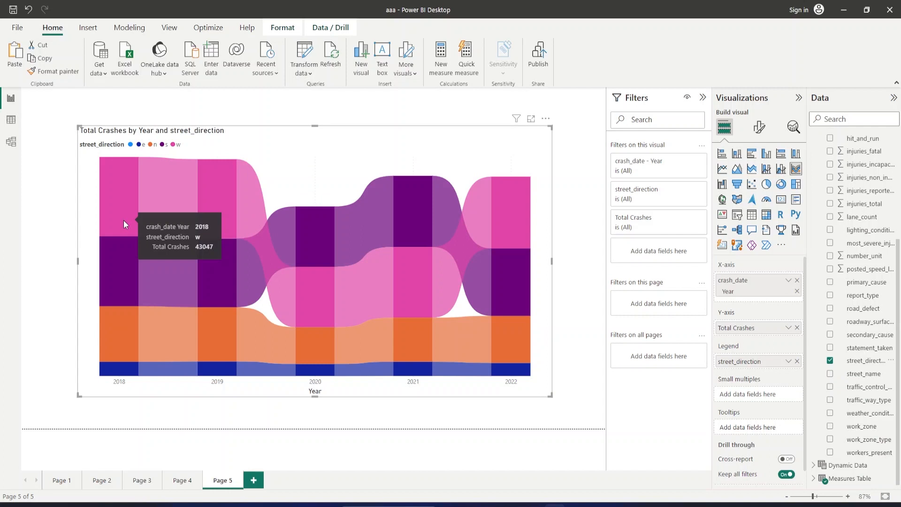
{"action": "mouse_move", "coordinate": [378, 312]}
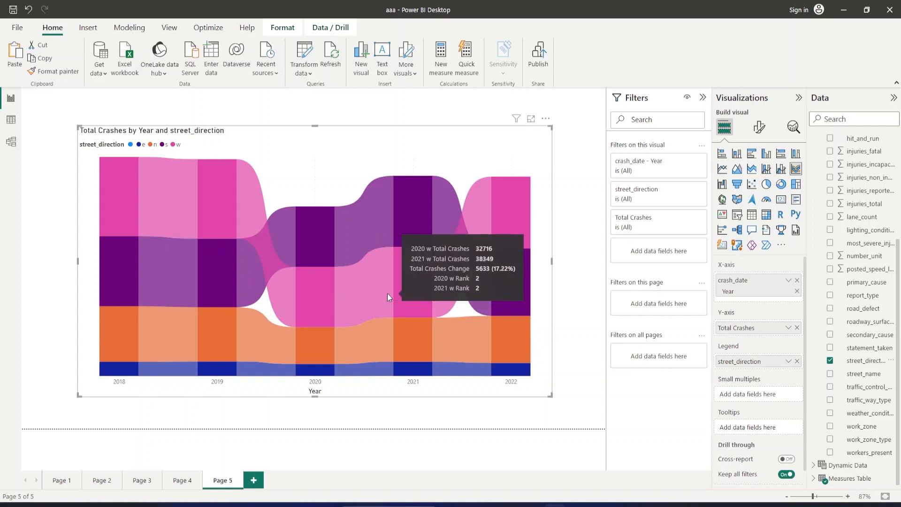
{"action": "mouse_move", "coordinate": [515, 224]}
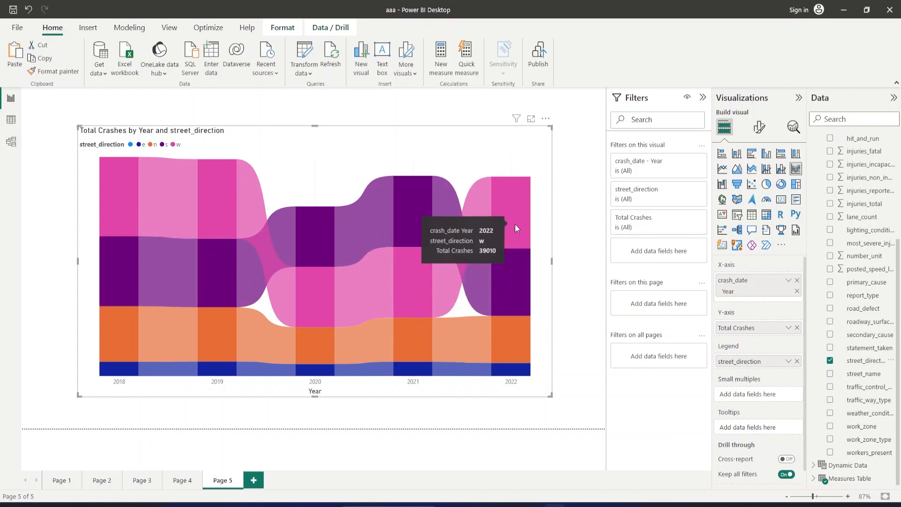
{"action": "mouse_move", "coordinate": [152, 374]}
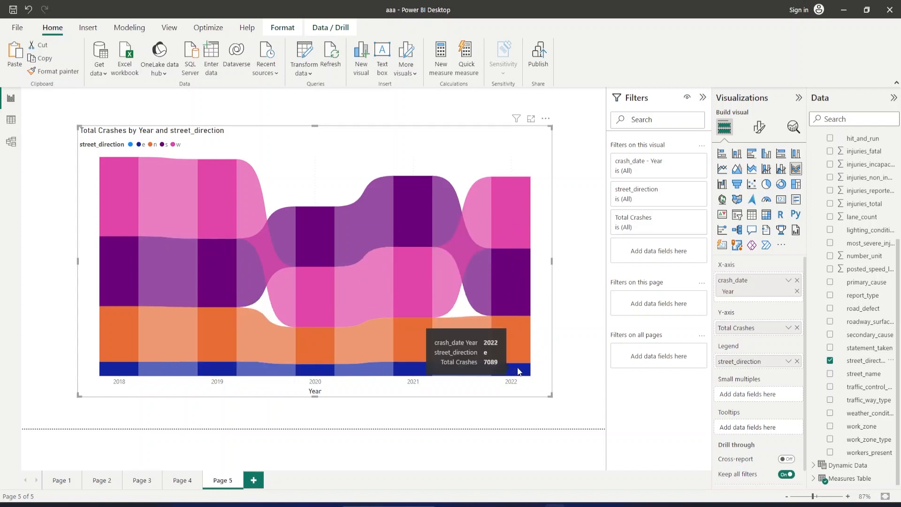
{"action": "mouse_move", "coordinate": [469, 376]}
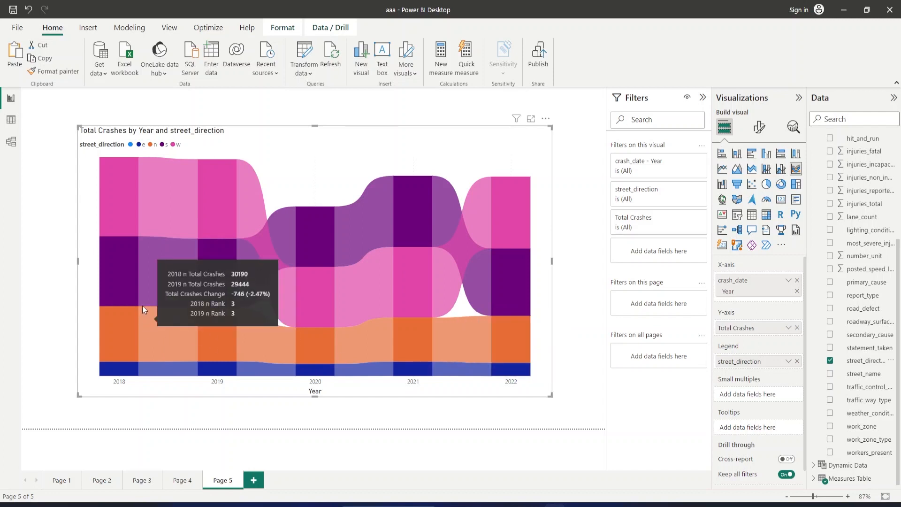
{"action": "mouse_move", "coordinate": [143, 304]}
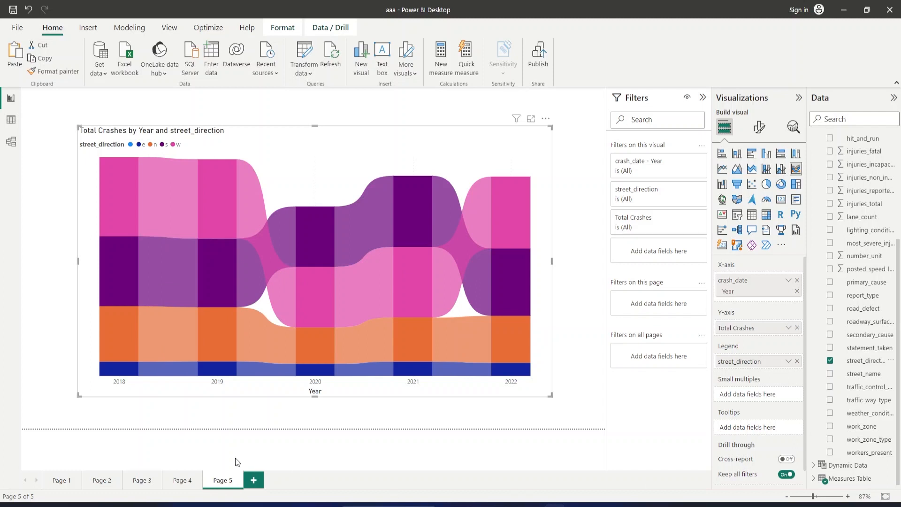
Add a sixth report page and paste another copy of the weekday ribbon chart onto it.
{"action": "left_click", "coordinate": [254, 481]}
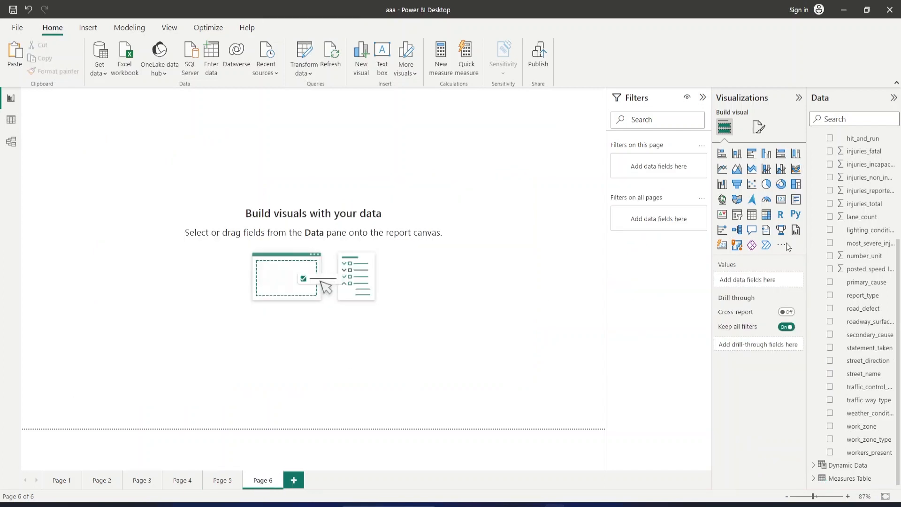
{"action": "scroll", "coordinate": [892, 237], "scroll_direction": "up", "scroll_amount": 2}
{"action": "scroll", "coordinate": [892, 237], "scroll_direction": "up", "scroll_amount": 3}
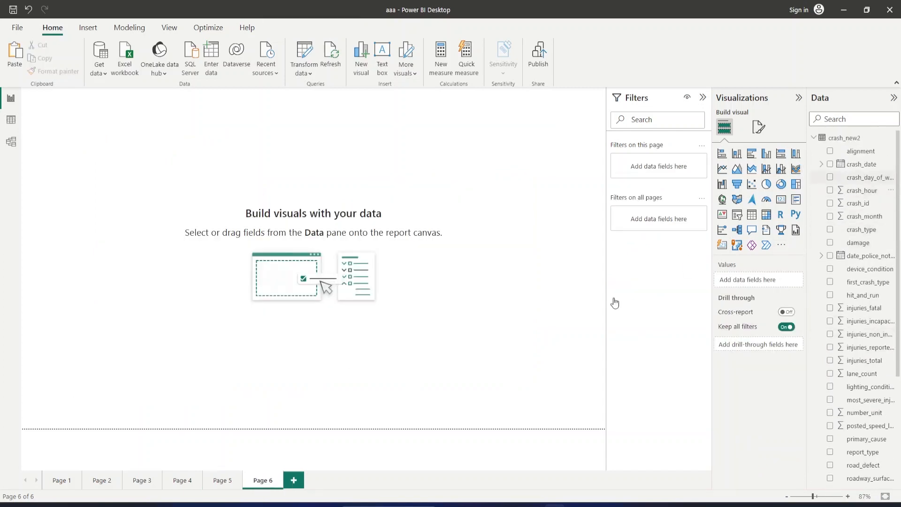
{"action": "left_click", "coordinate": [223, 480]}
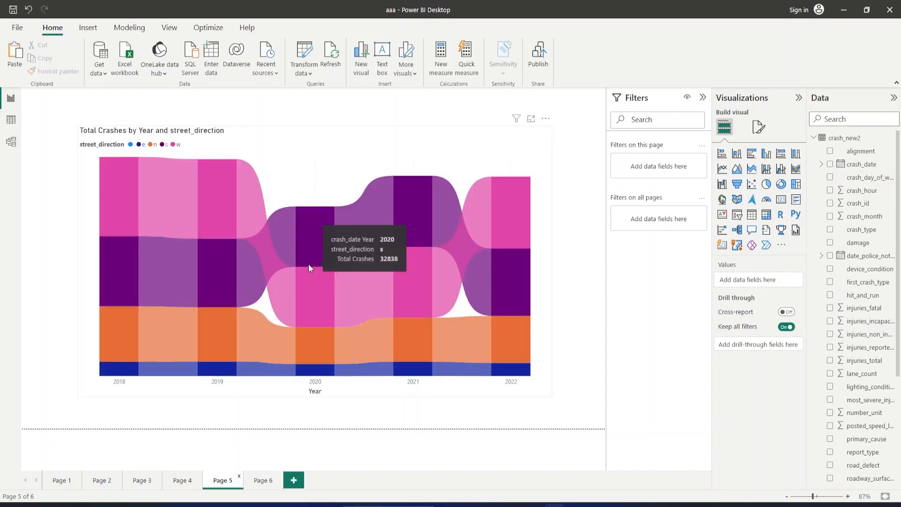
{"action": "left_click", "coordinate": [267, 481]}
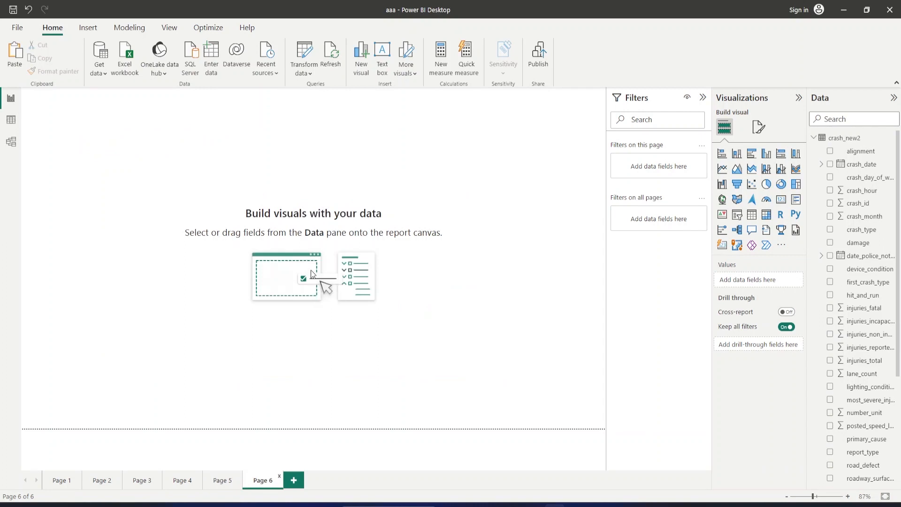
{"action": "key", "text": "ctrl+v"}
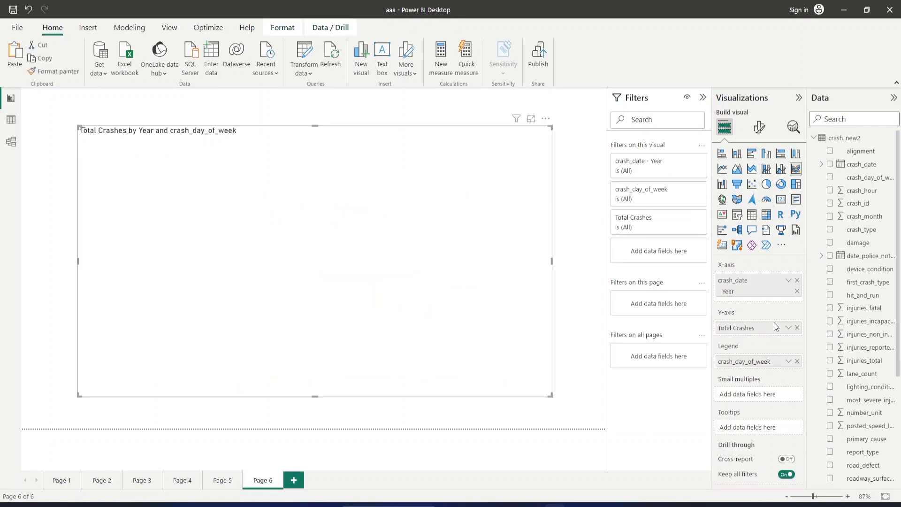
Replace crash_day_of_week with report_type as the legend of the ribbon chart copy on Page 6.
{"action": "left_click", "coordinate": [798, 361]}
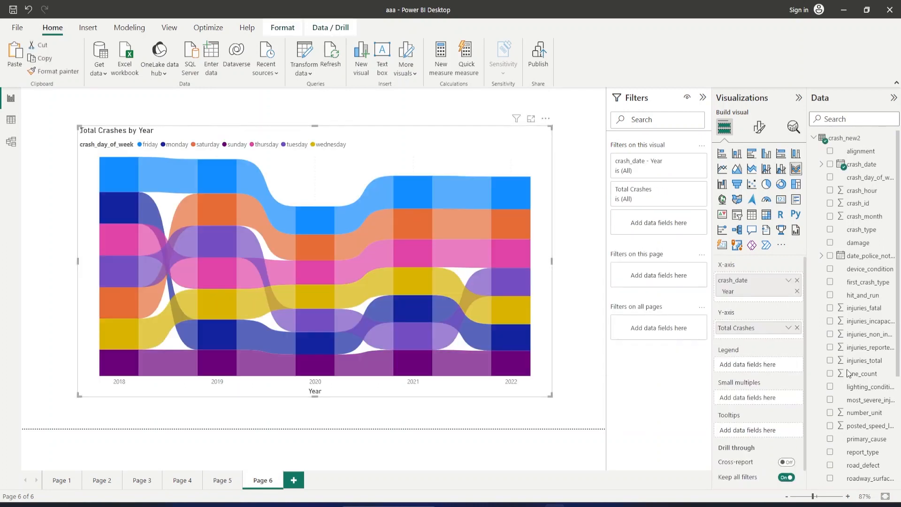
{"action": "scroll", "coordinate": [859, 408], "scroll_direction": "down", "scroll_amount": 3}
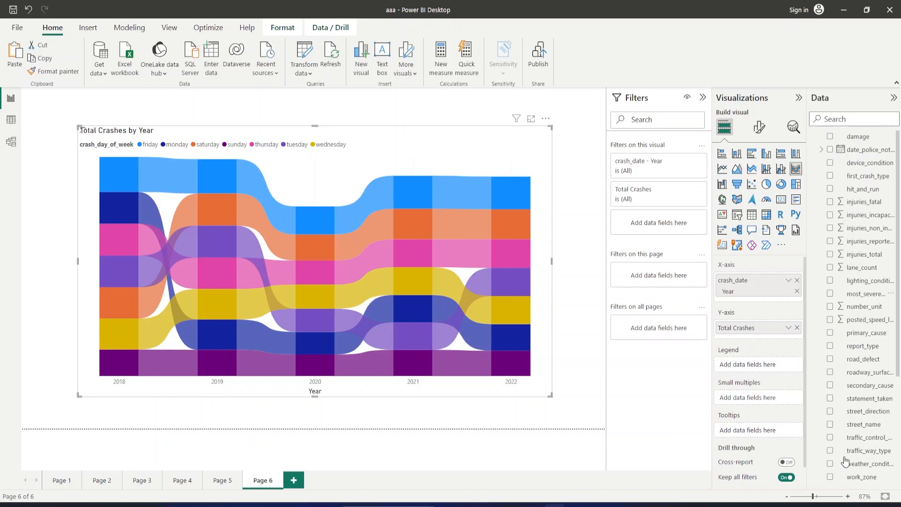
{"action": "left_click", "coordinate": [831, 347]}
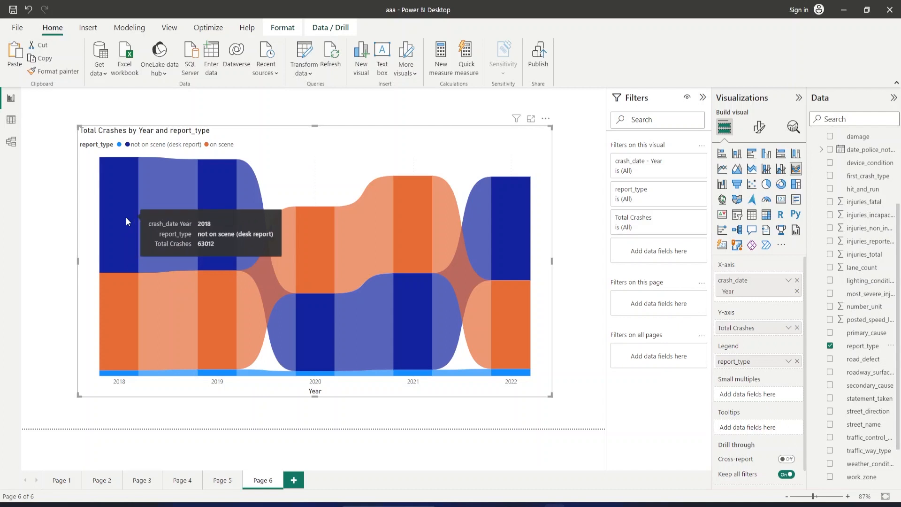
Examine how Total Crashes and rank shift between on scene and desk report crashes from 2018 to 2022.
{"action": "mouse_move", "coordinate": [140, 345]}
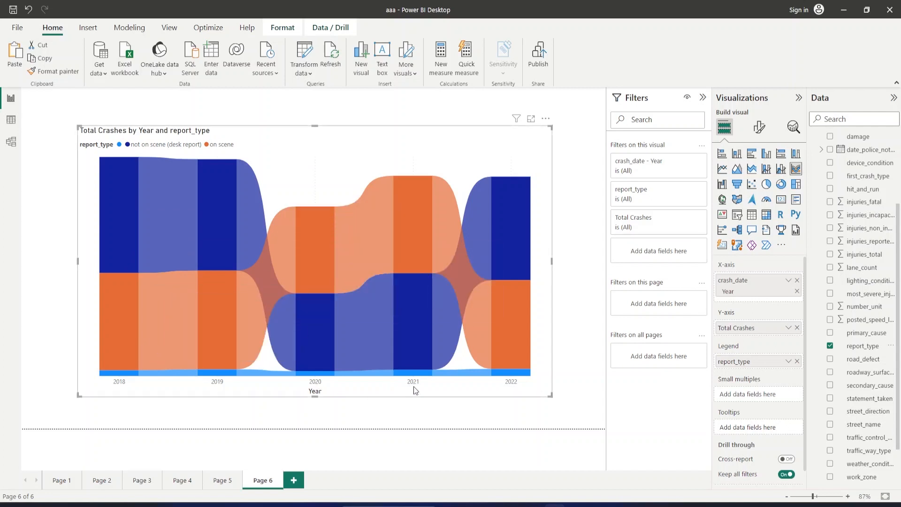
{"action": "mouse_move", "coordinate": [355, 292]}
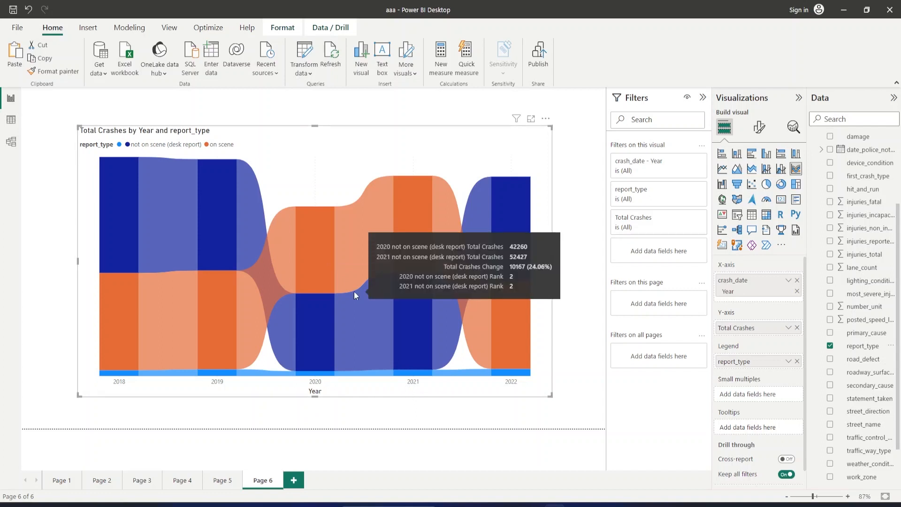
{"action": "mouse_move", "coordinate": [334, 241]}
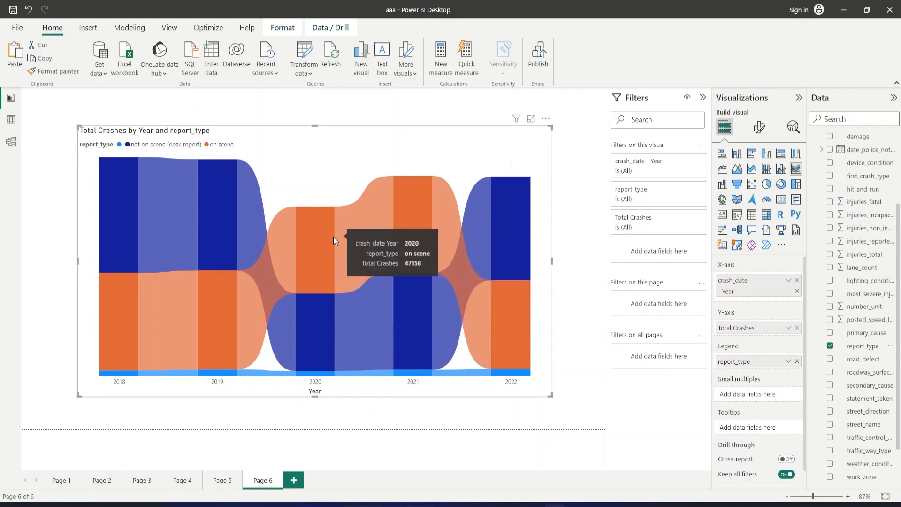
{"action": "mouse_move", "coordinate": [331, 322]}
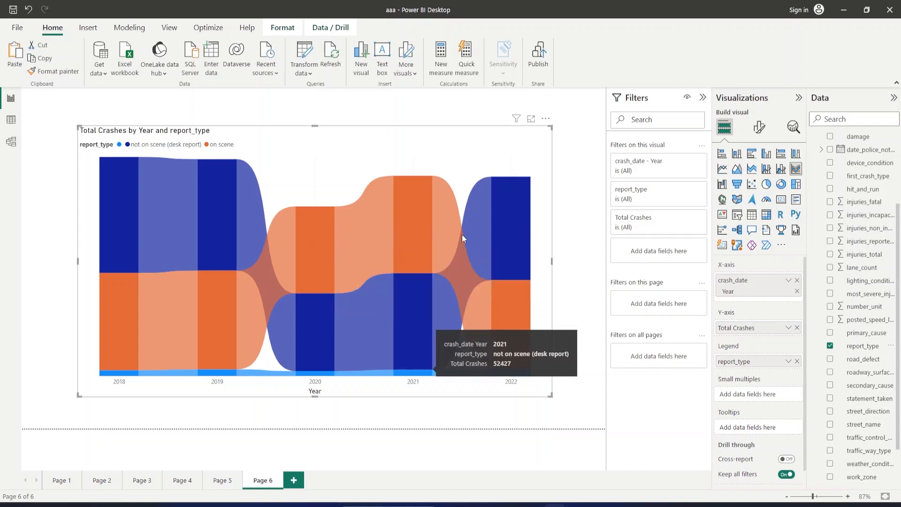
{"action": "mouse_move", "coordinate": [496, 214]}
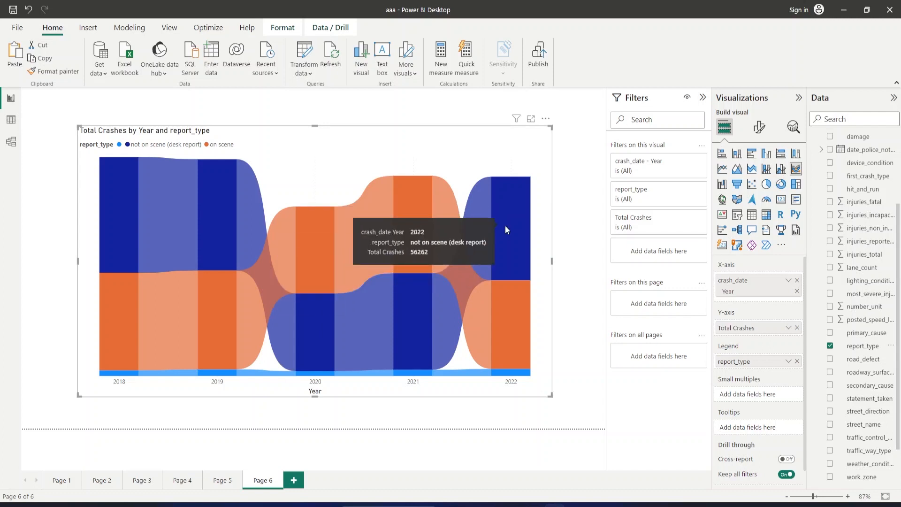
Review the finished visuals on all report pages, ending with the report_type ribbon chart on Page 6.
{"action": "left_click", "coordinate": [221, 481]}
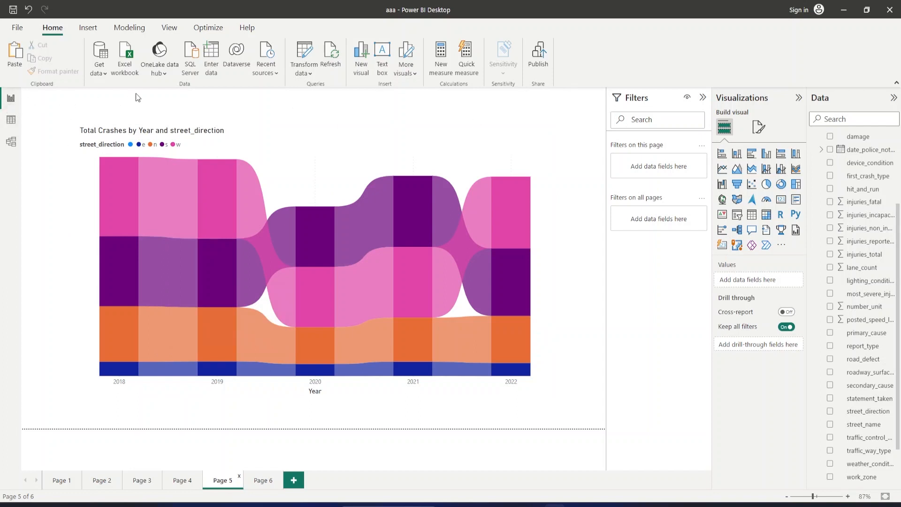
{"action": "left_click", "coordinate": [108, 477]}
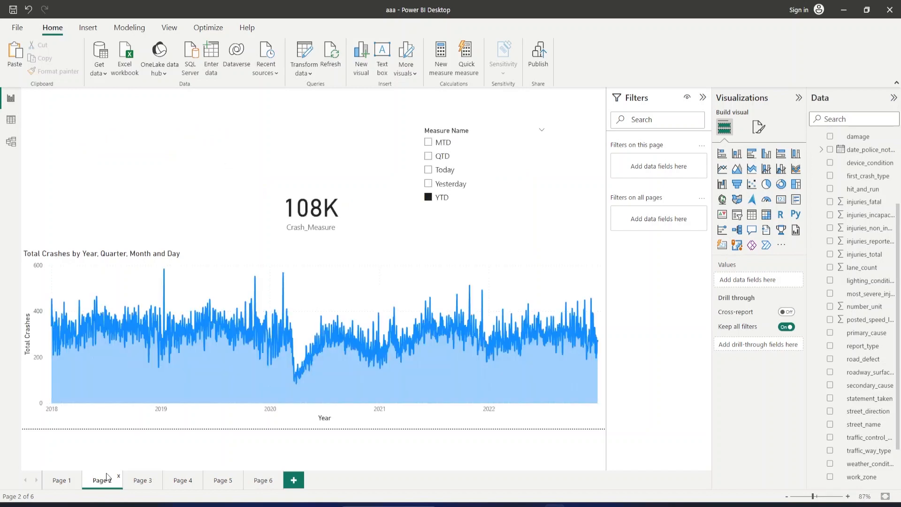
{"action": "left_click", "coordinate": [67, 481]}
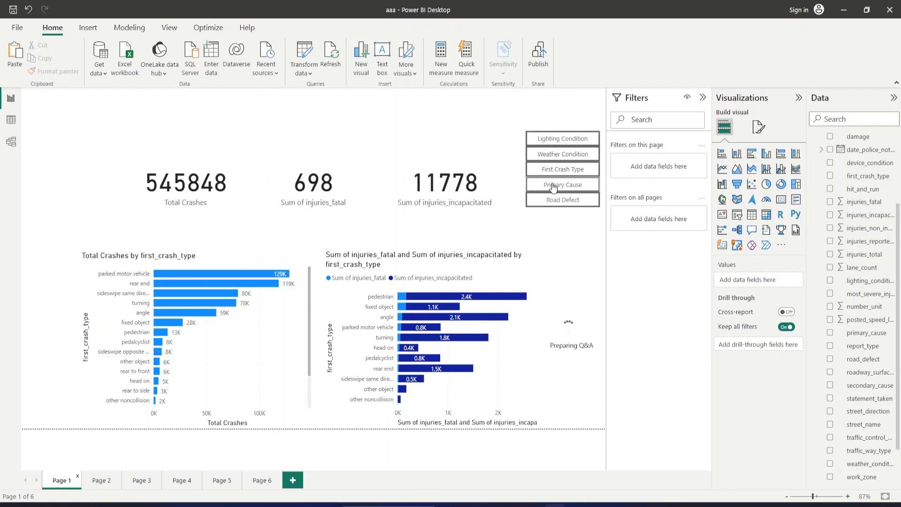
{"action": "left_click", "coordinate": [105, 488]}
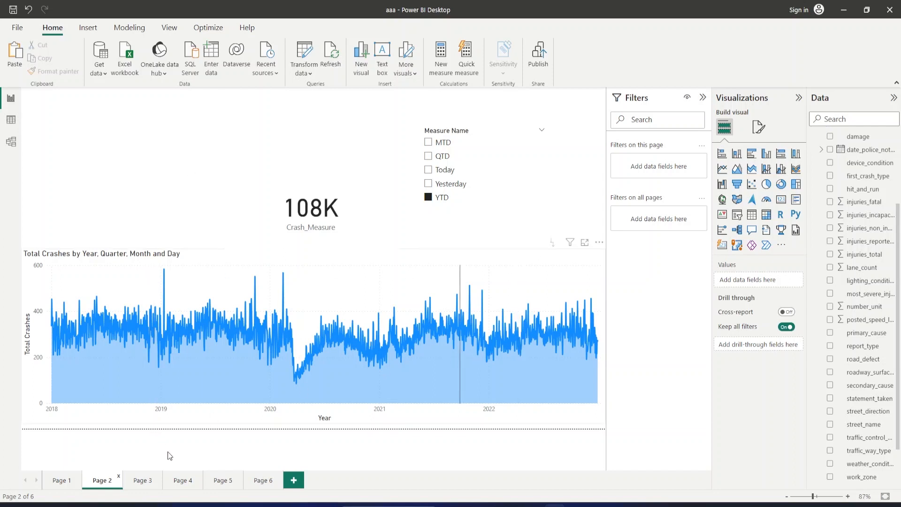
{"action": "left_click", "coordinate": [142, 484]}
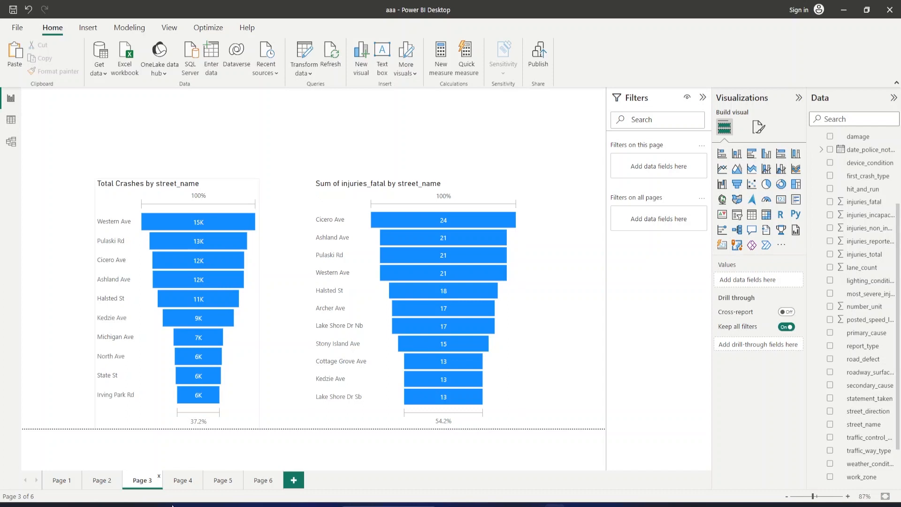
{"action": "left_click", "coordinate": [182, 481]}
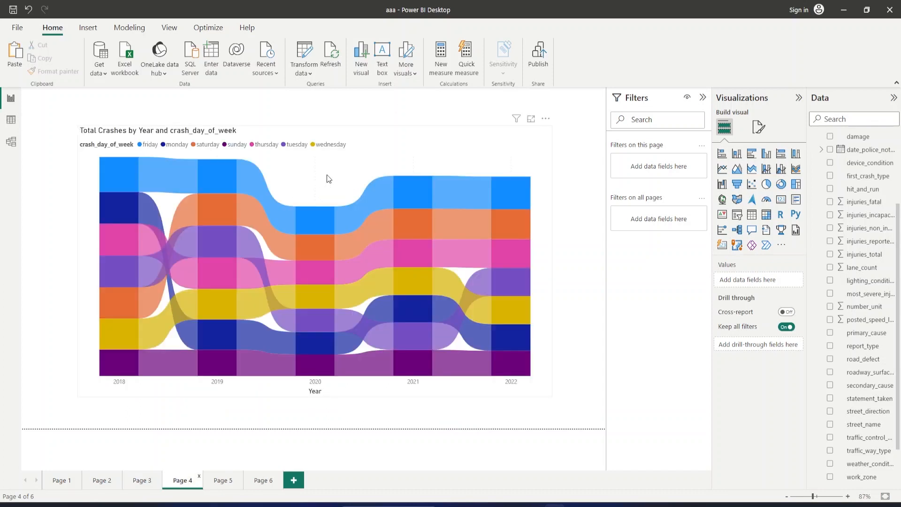
{"action": "left_click", "coordinate": [217, 482]}
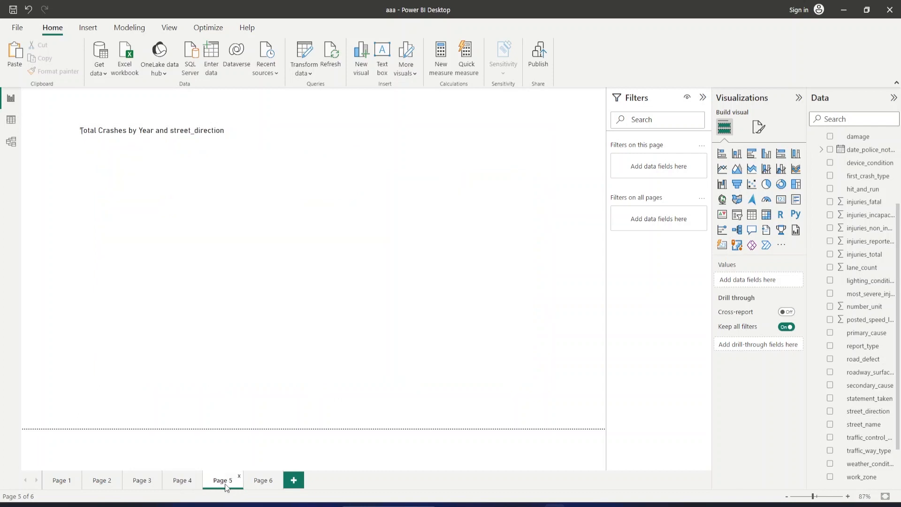
{"action": "left_click", "coordinate": [264, 484]}
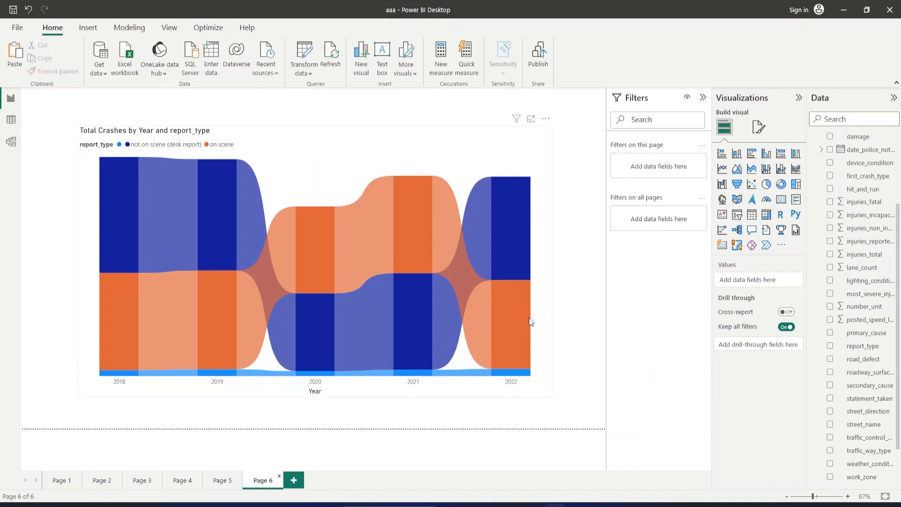
{"action": "mouse_move", "coordinate": [531, 322]}
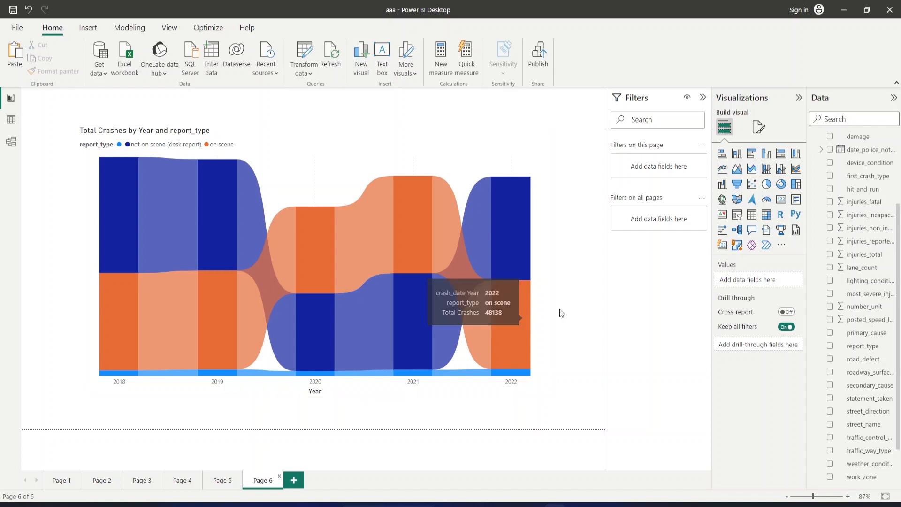